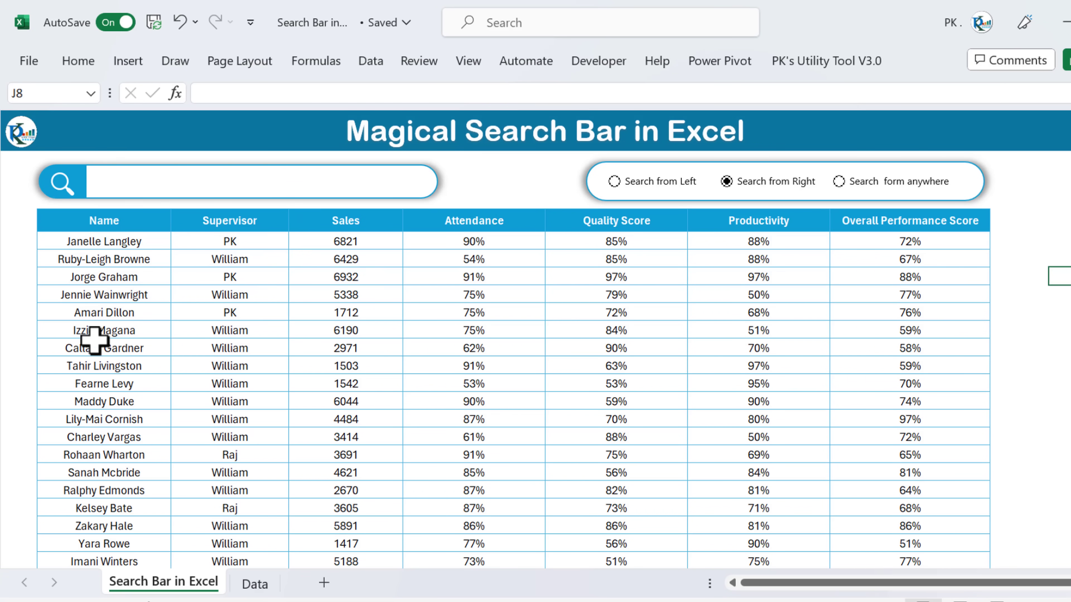
# Search the name list for T and Ta with the Search from Left option, and return the search text to T
pyautogui.click(422, 222)
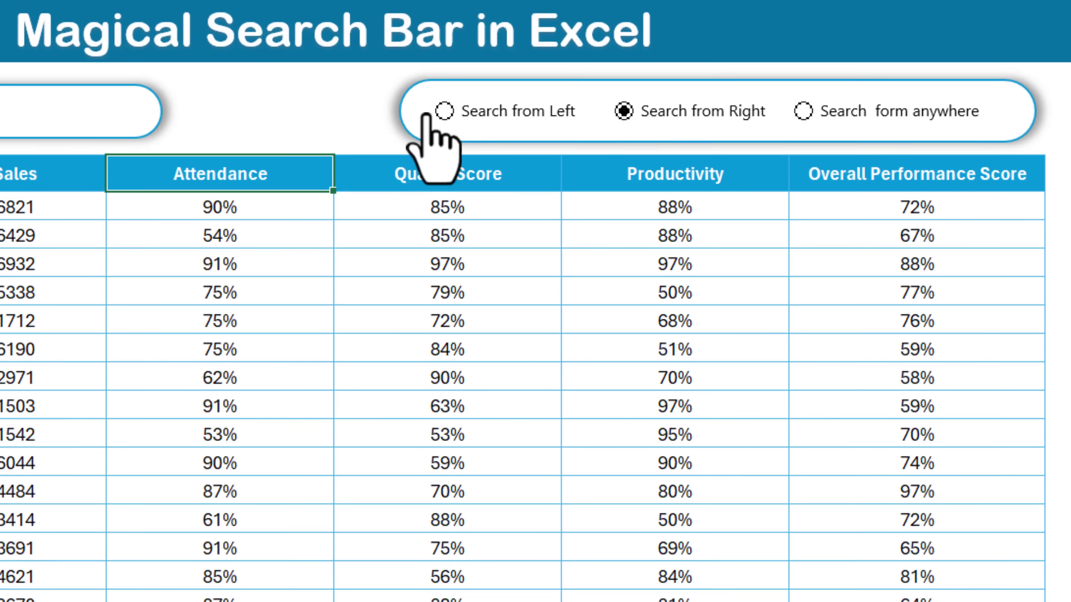
pyautogui.click(443, 111)
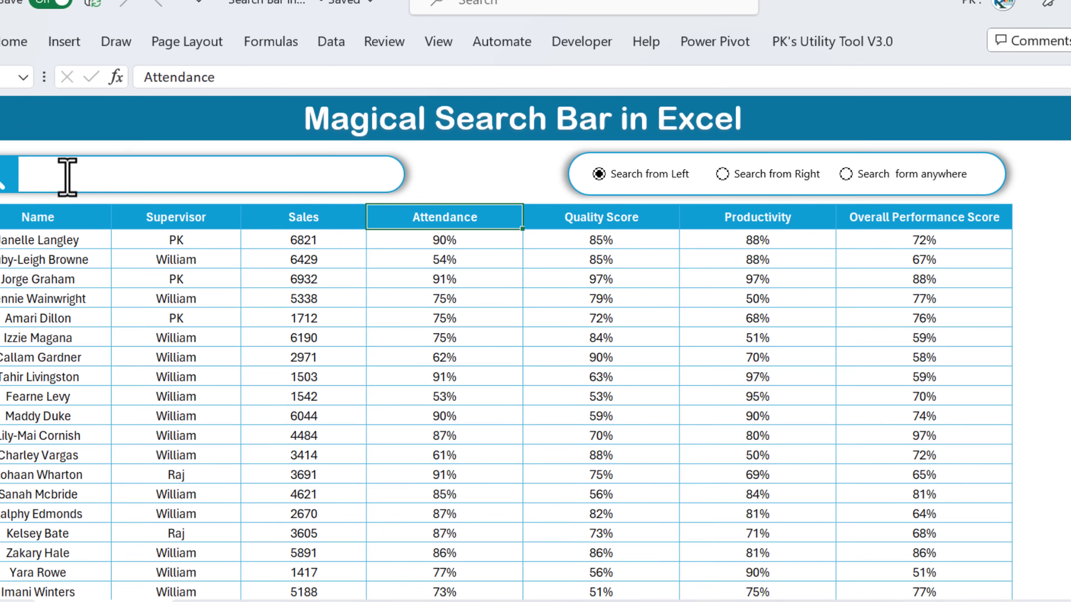
pyautogui.click(79, 174)
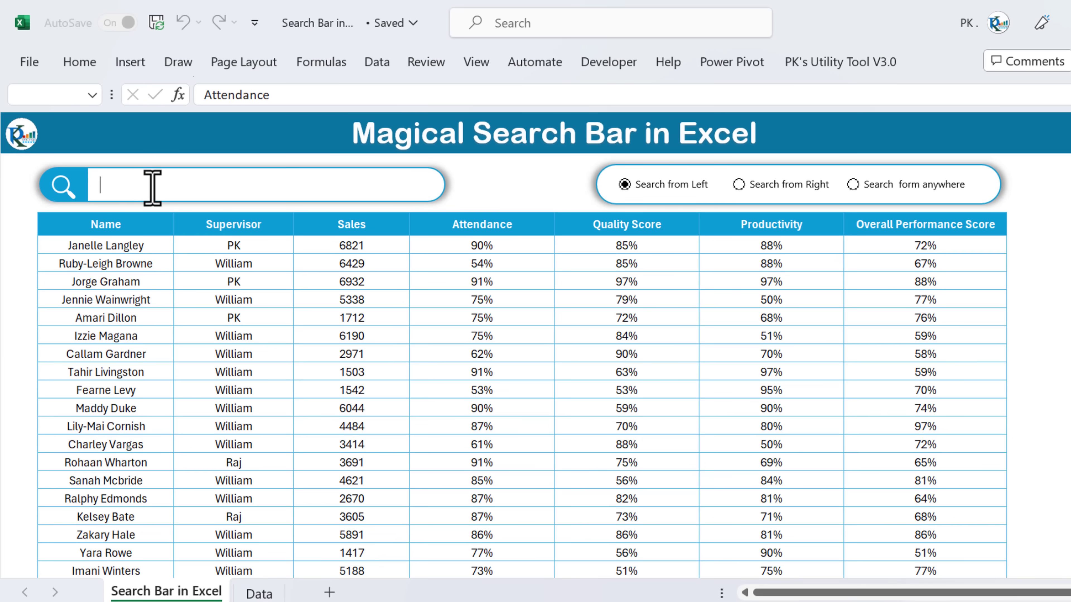
pyautogui.write('T')
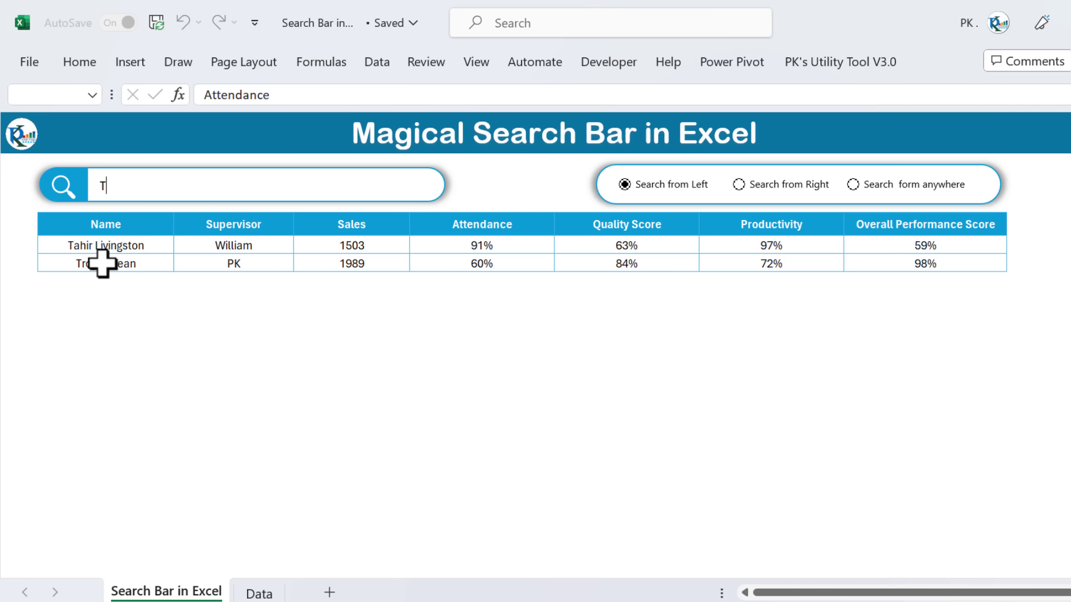
pyautogui.write('a')
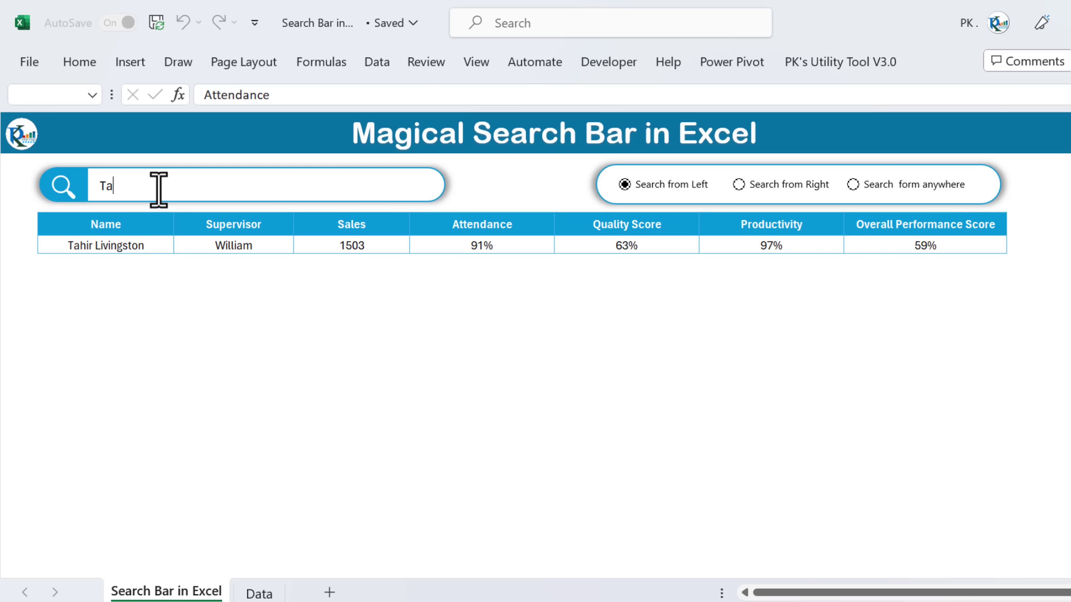
pyautogui.press('BackSpace')
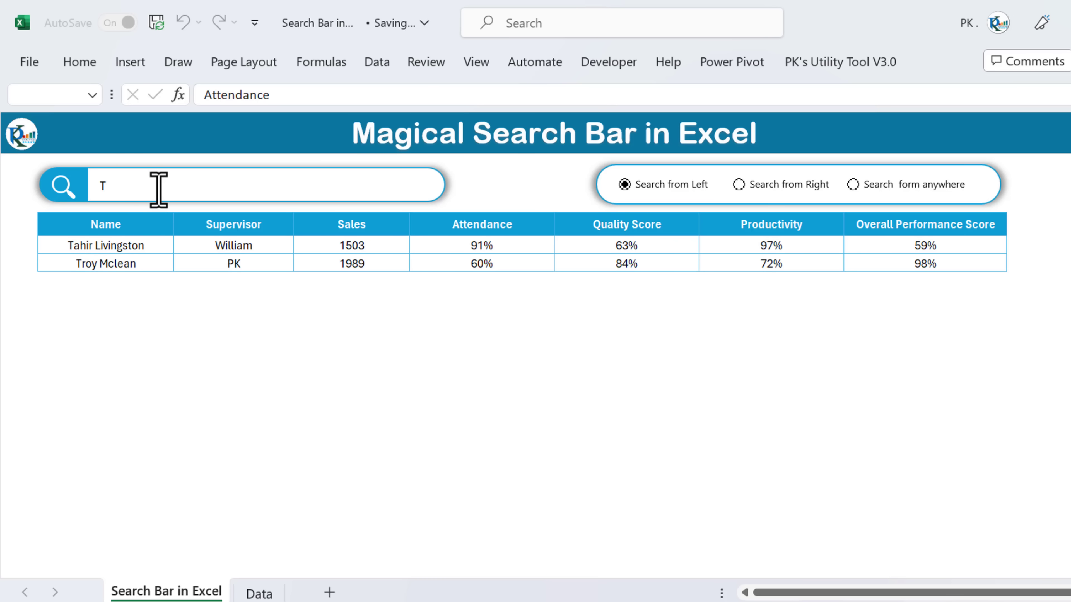
# Try the T search from the right and from anywhere, extend the anywhere search to Ta, and clear the search text
pyautogui.click(766, 190)
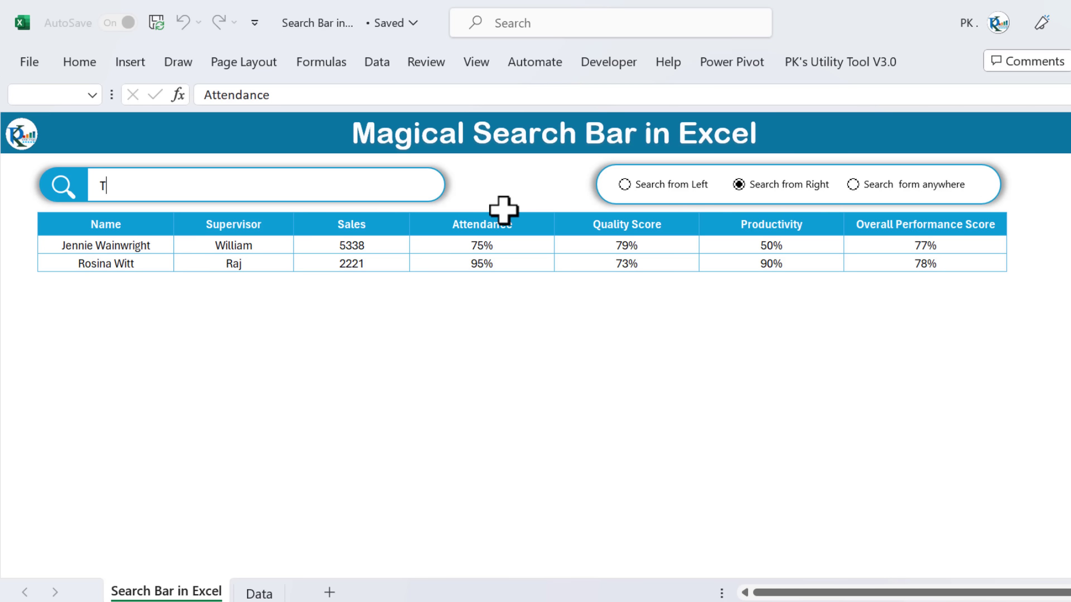
pyautogui.click(854, 187)
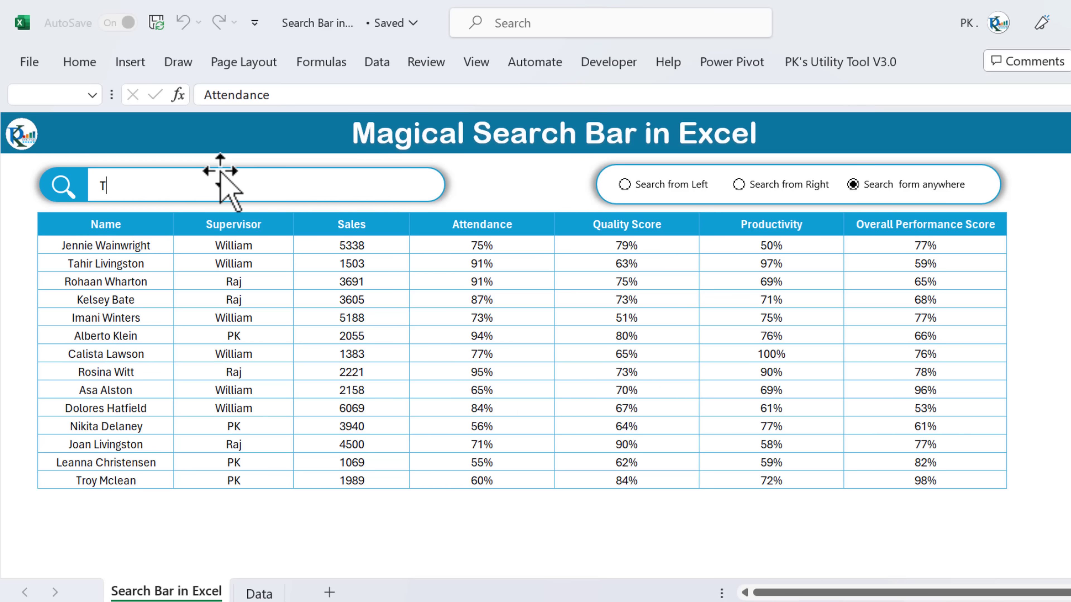
pyautogui.write('a')
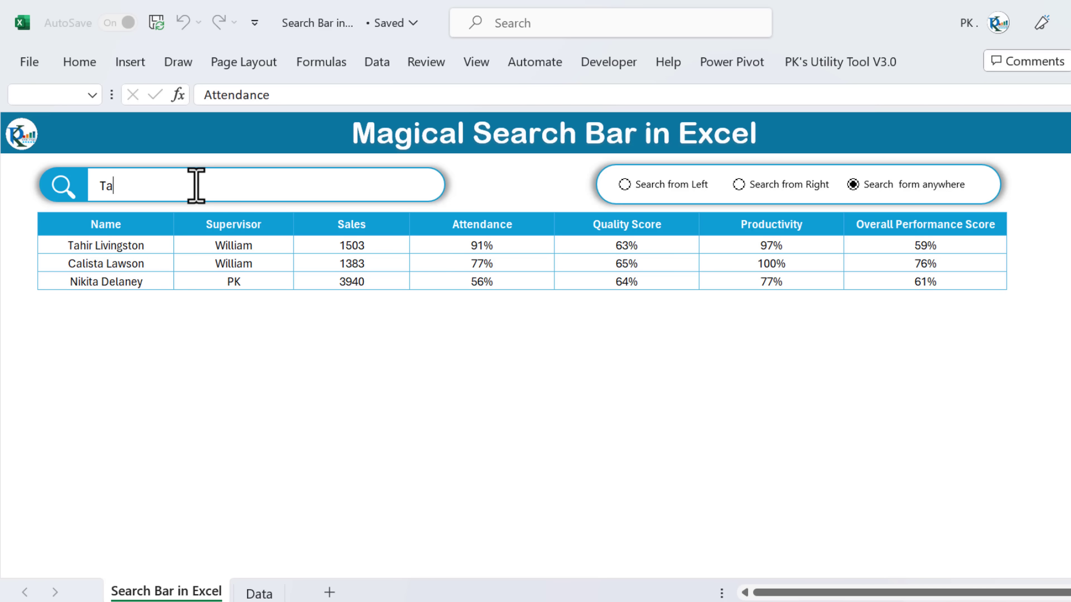
pyautogui.press('BackSpace')
pyautogui.press('BackSpace')
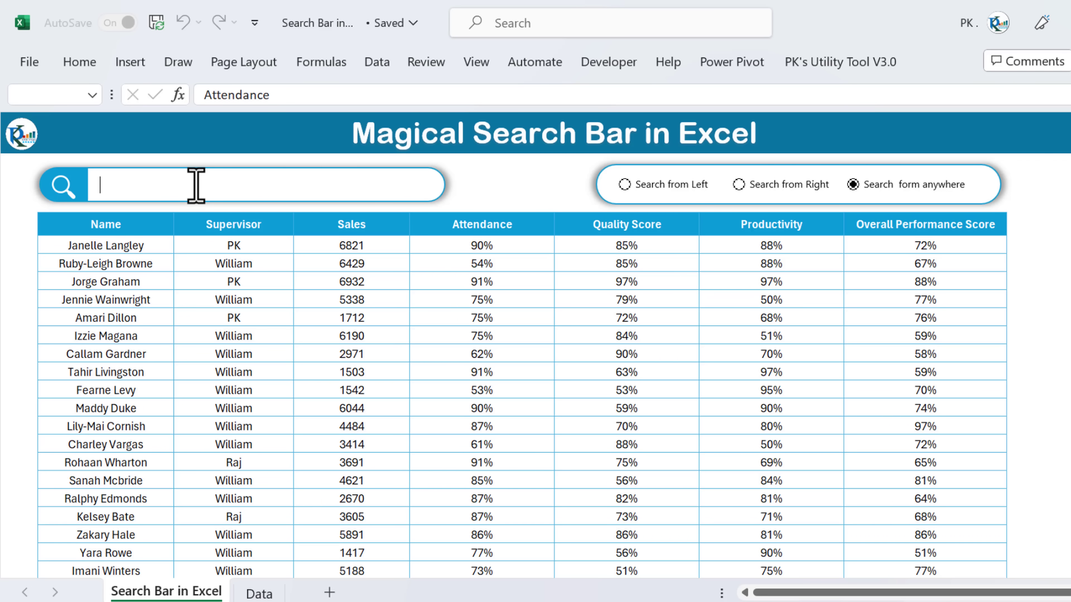
pyautogui.click(488, 167)
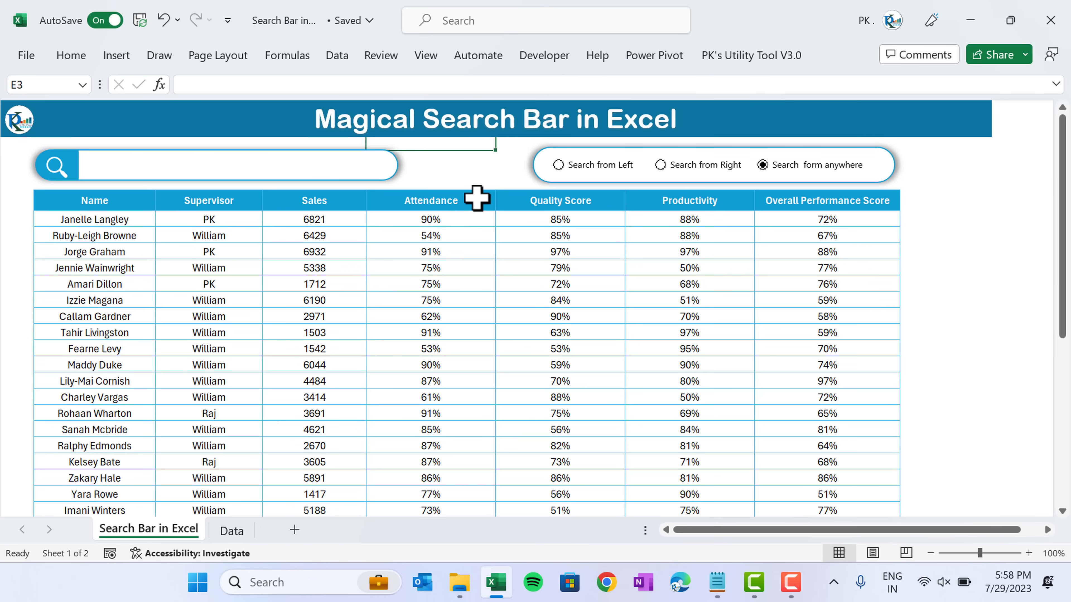
pyautogui.click(232, 531)
pyautogui.click(225, 152)
pyautogui.click(151, 532)
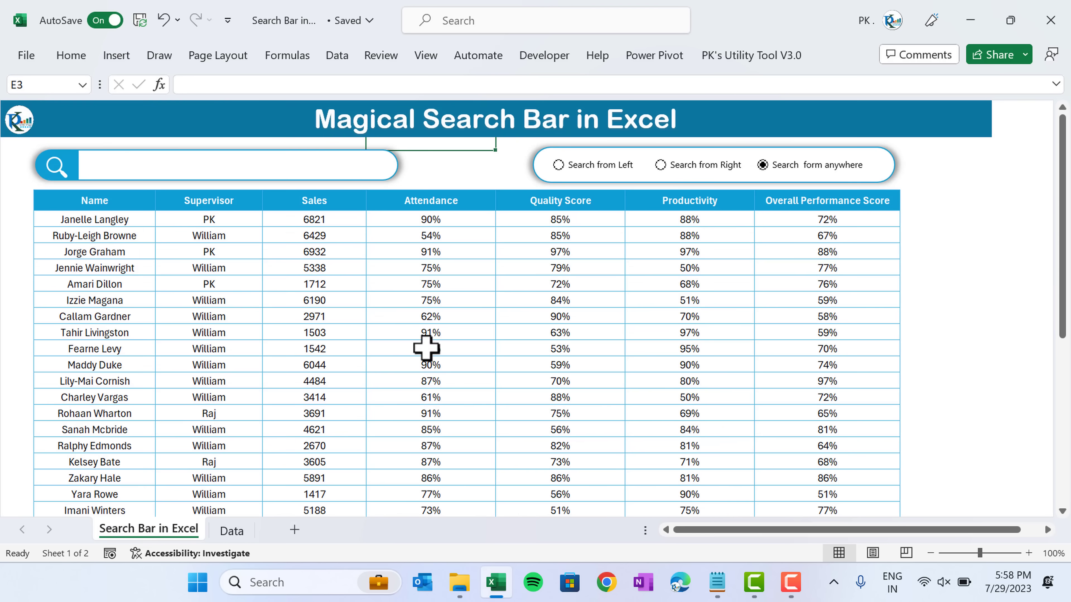
# Copy the entire table on the Data sheet, including its header row
pyautogui.click(232, 530)
pyautogui.click(84, 129)
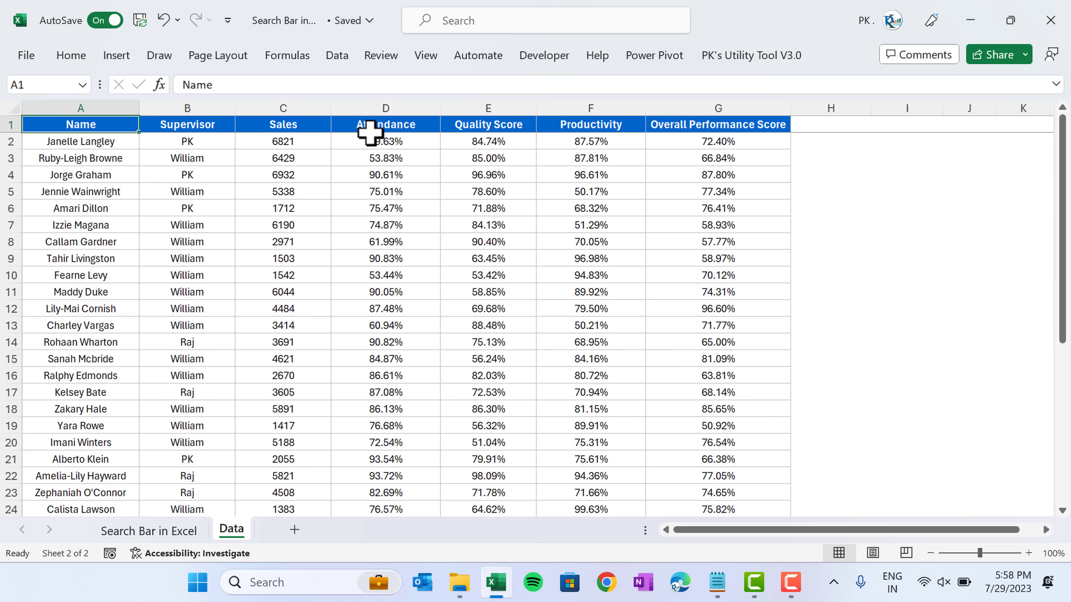
pyautogui.hotkey('ctrl', 'shift', 'End')
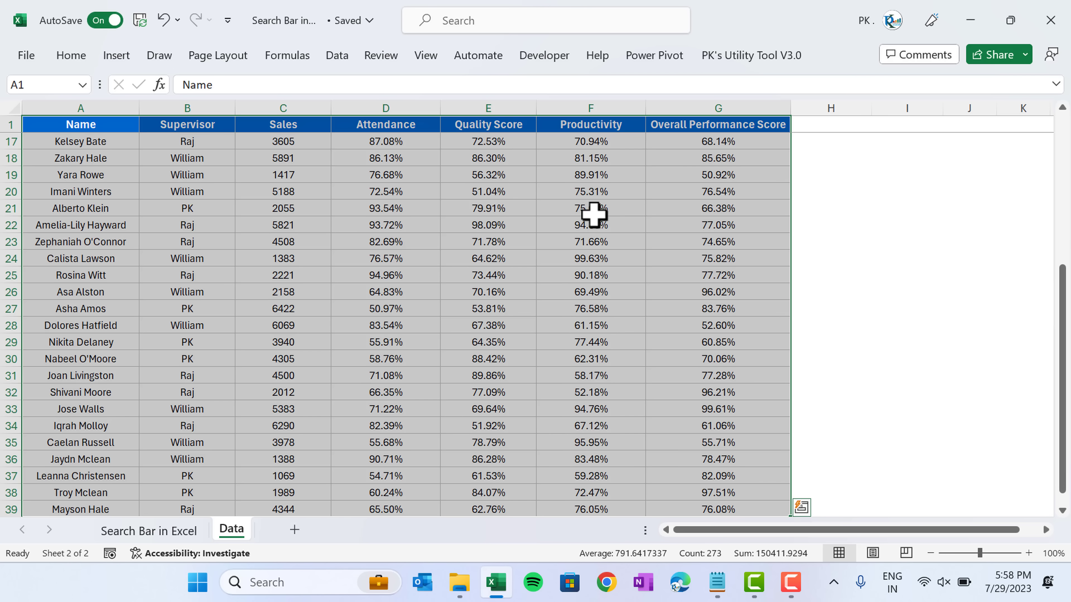
pyautogui.hotkey('ctrl', 'c')
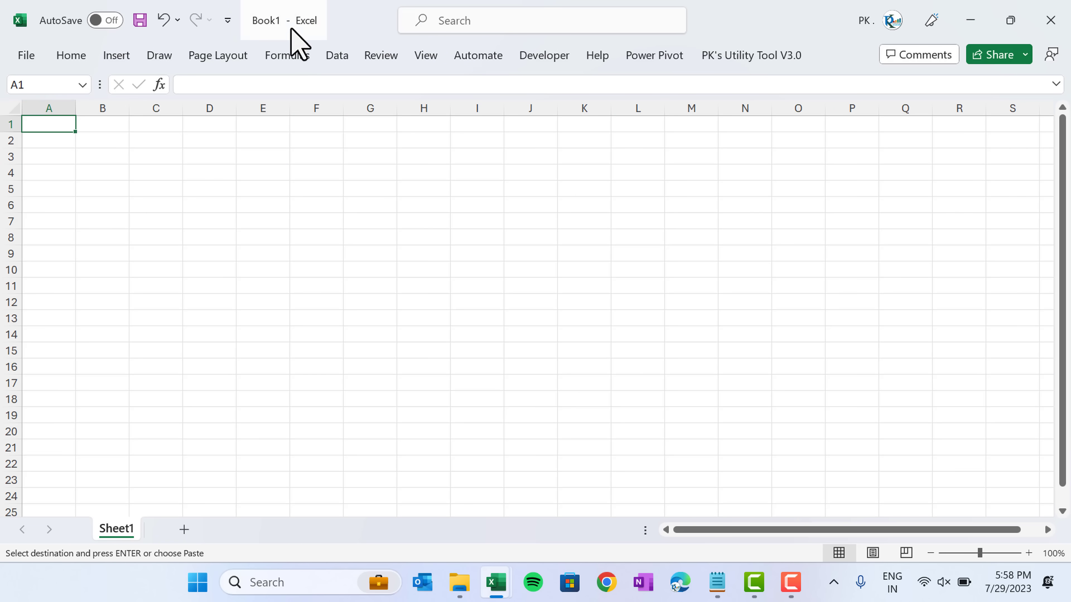
# Paste the copied table at cell A1 of the blank workbook Book1, keeping the source column widths
pyautogui.hotkey('ctrl', 'v')
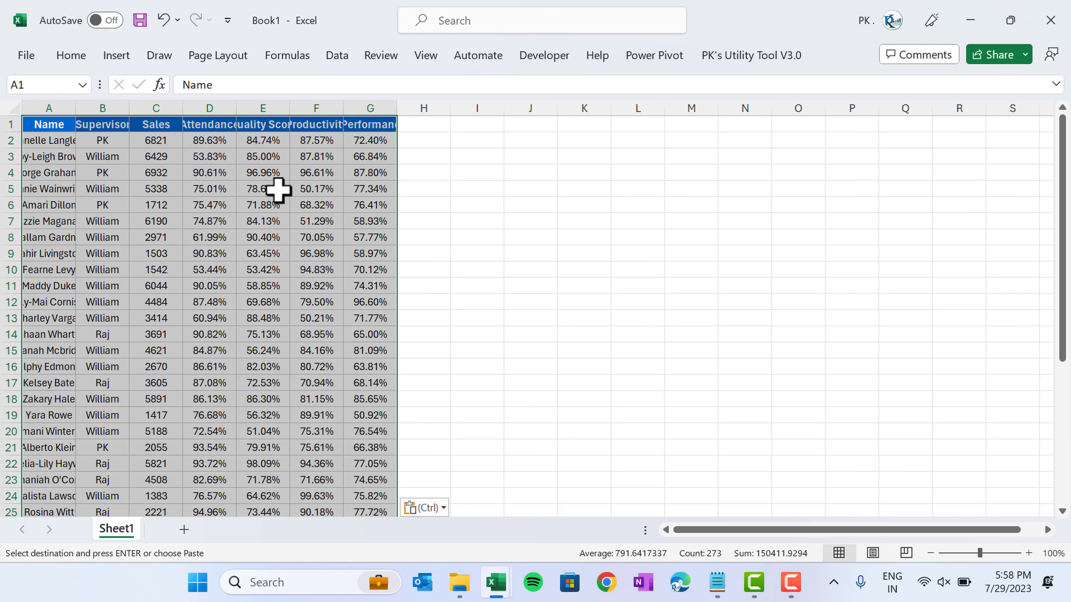
pyautogui.press('ctrl')
pyautogui.press('w')
pyautogui.click(393, 205)
# Rename the sheet holding the pasted table as Data and autofit the width of its Name column
pyautogui.doubleClick(118, 530)
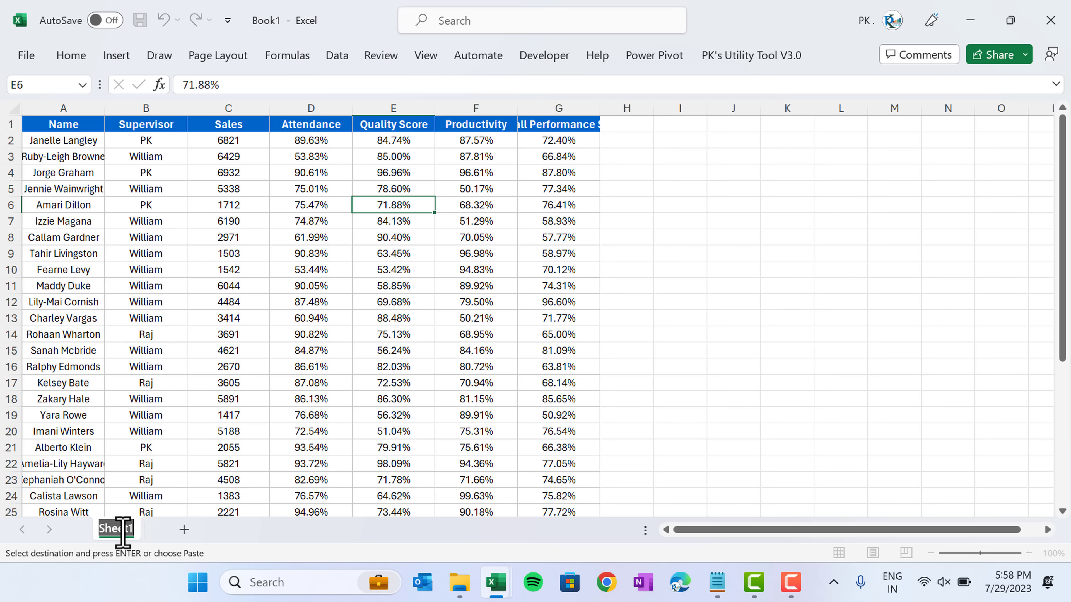
pyautogui.write('Data')
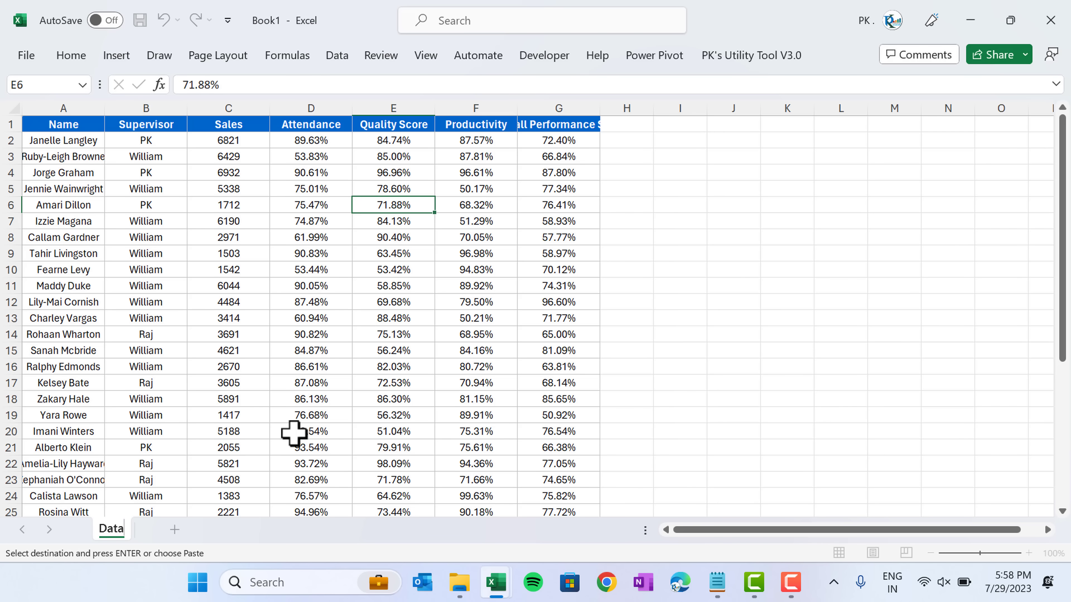
pyautogui.press('Return')
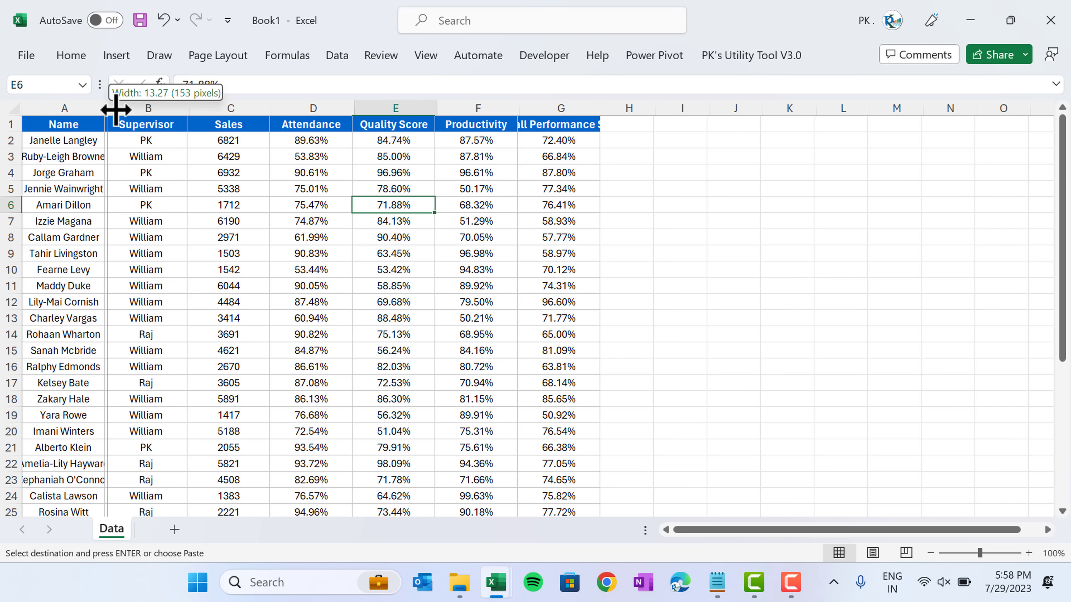
pyautogui.doubleClick(106, 109)
# Add a new worksheet to the workbook and name it Search
pyautogui.click(174, 530)
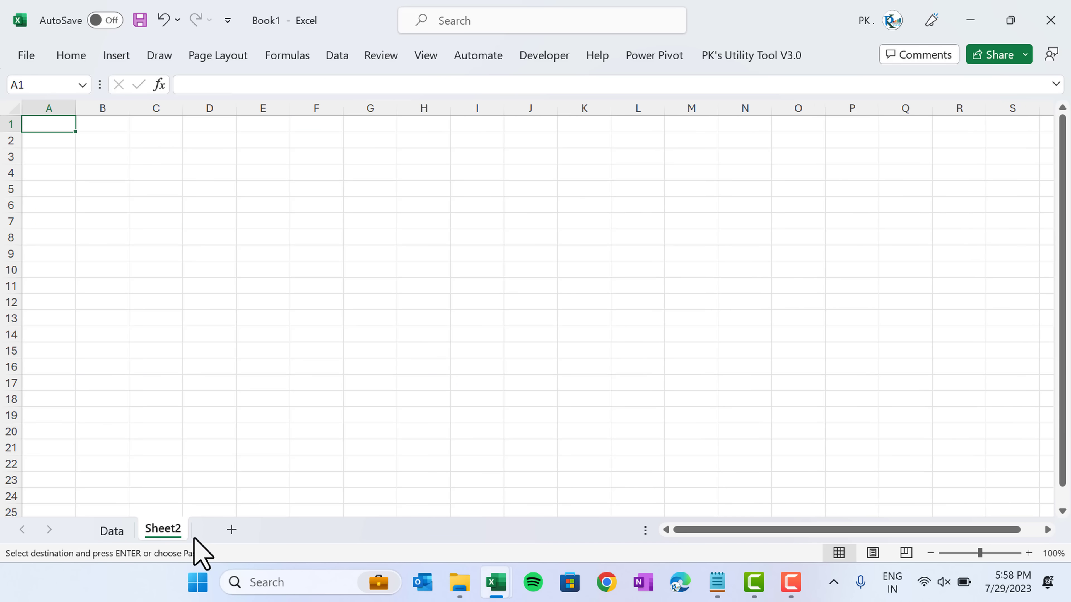
pyautogui.doubleClick(158, 534)
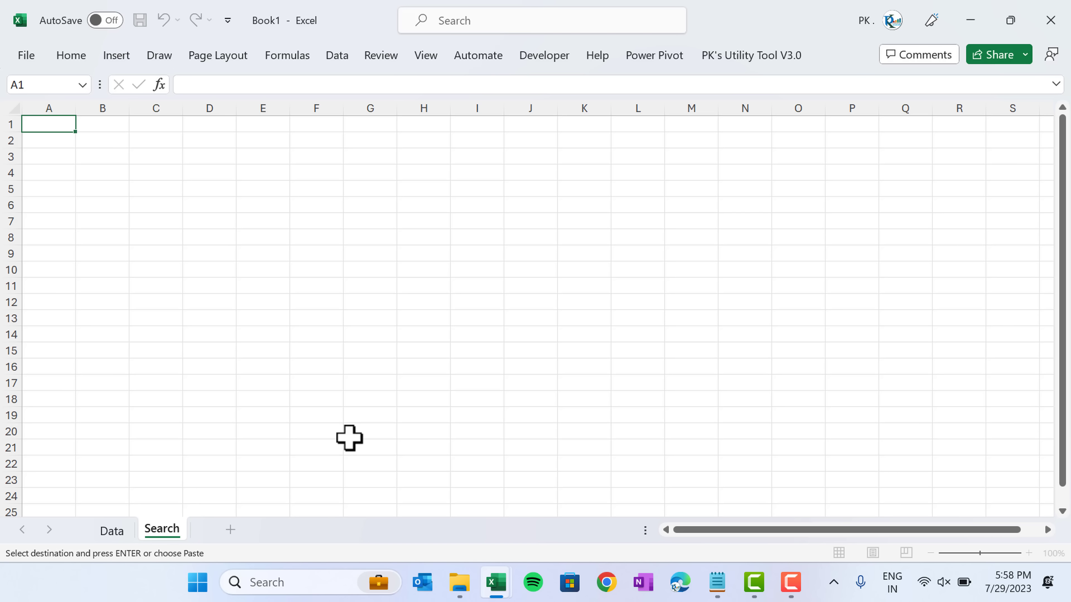
pyautogui.press('Return')
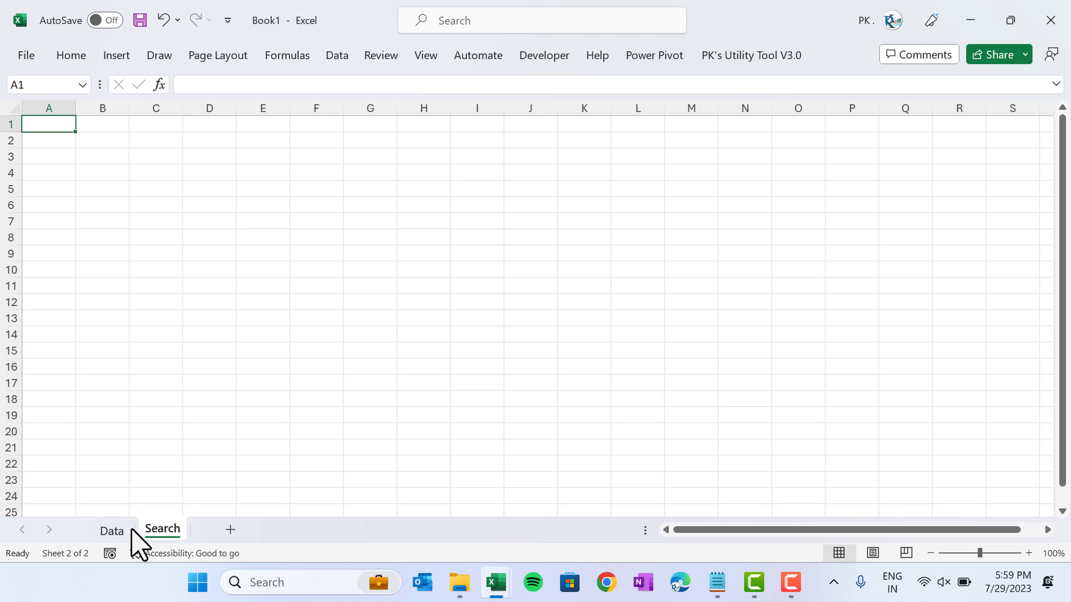
# Copy the header row A1:G1 from the Data sheet to the Search sheet, starting at cell B5
pyautogui.click(112, 531)
pyautogui.moveTo(44, 126); pyautogui.dragTo(632, 129)
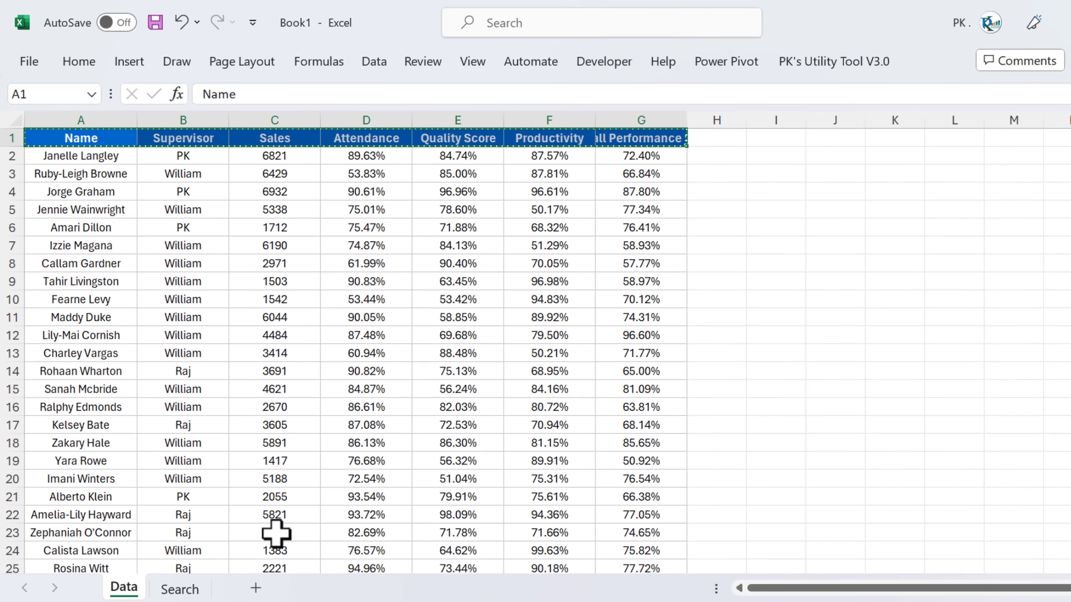
pyautogui.click(162, 531)
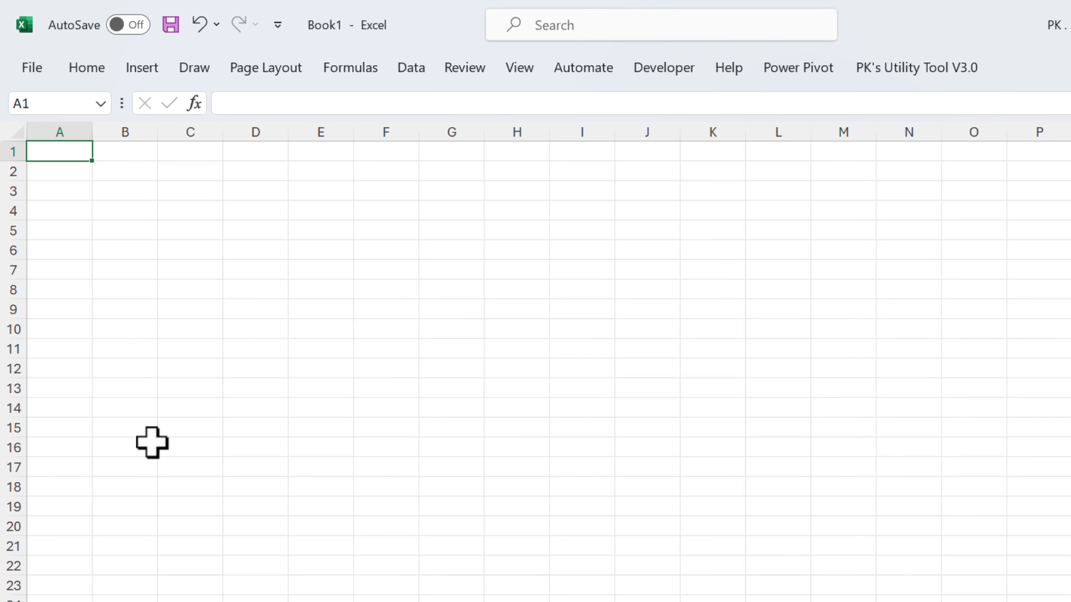
pyautogui.click(94, 231)
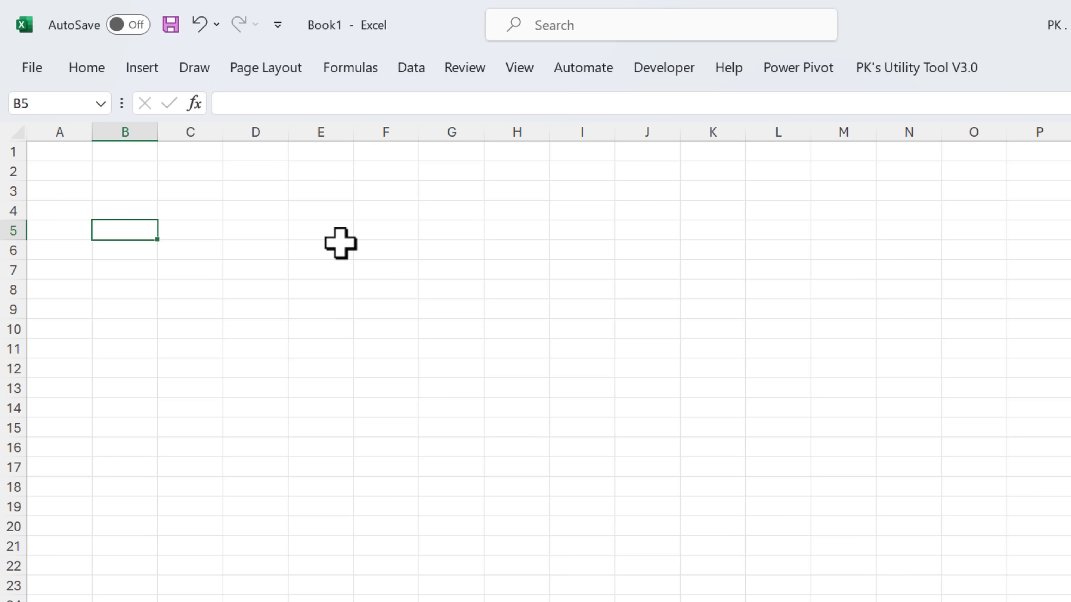
pyautogui.hotkey('ctrl', 'v')
# Widen columns B through H on the Search sheet evenly, and fit column H to the Overall Performance Score header
pyautogui.hotkey('ctrl', 'space')
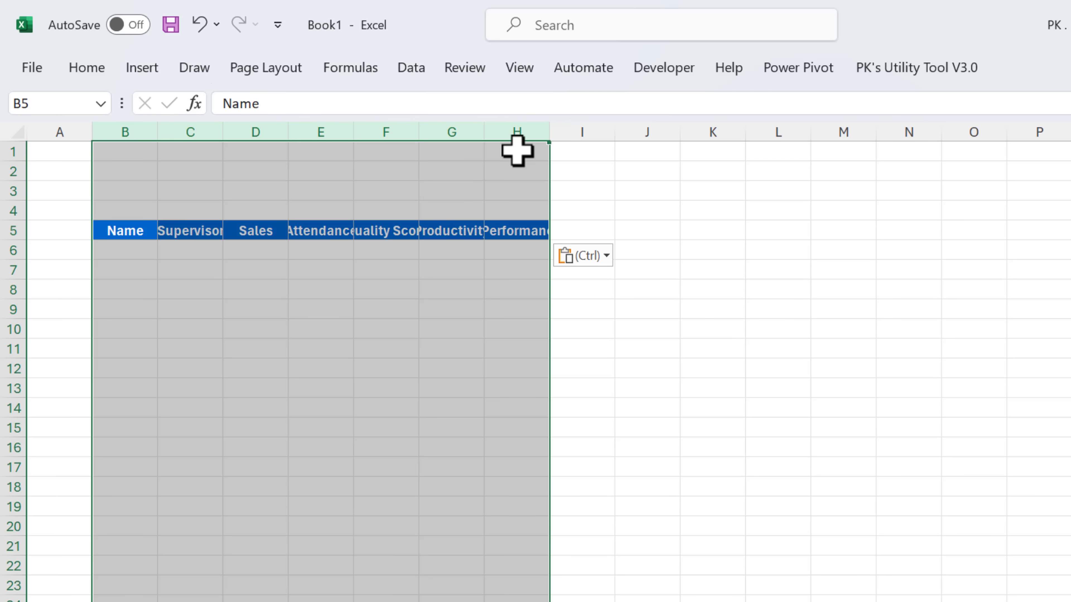
pyautogui.moveTo(550, 131); pyautogui.dragTo(600, 130)
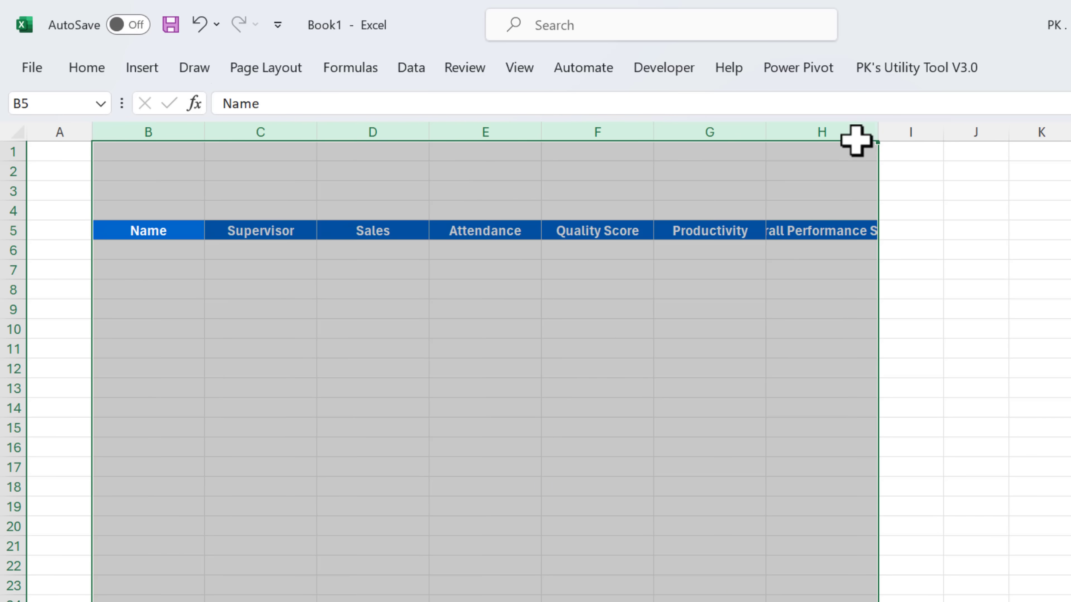
pyautogui.moveTo(875, 132); pyautogui.dragTo(922, 132)
pyautogui.click(885, 285)
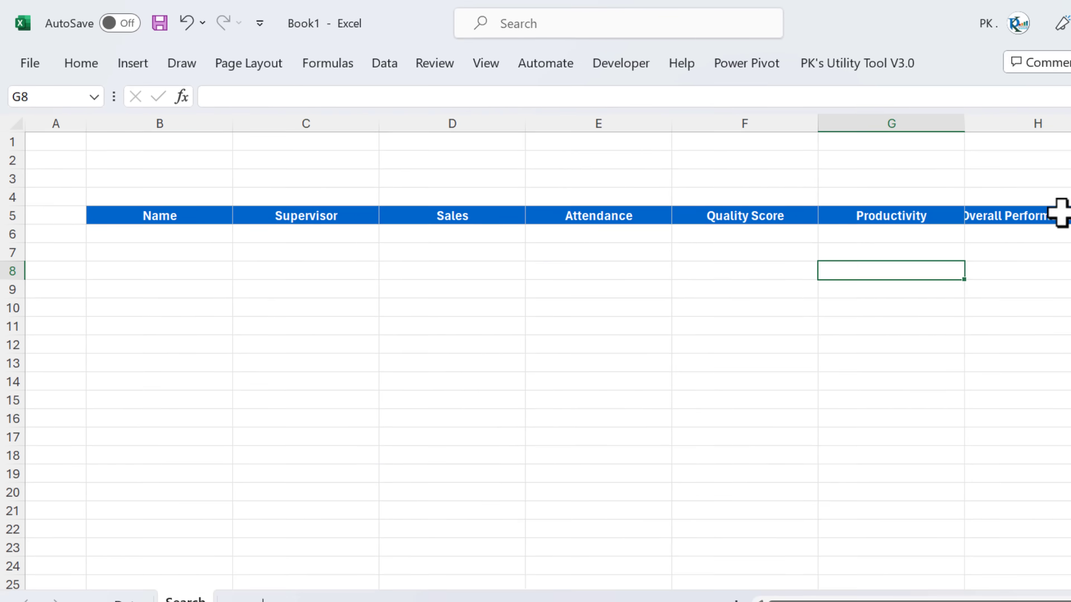
pyautogui.click(1052, 230)
# Fill the header cells B5:H5 on the Search sheet with the bright blue theme color
pyautogui.click(252, 204)
pyautogui.moveTo(117, 204); pyautogui.dragTo(1013, 208)
pyautogui.click(74, 59)
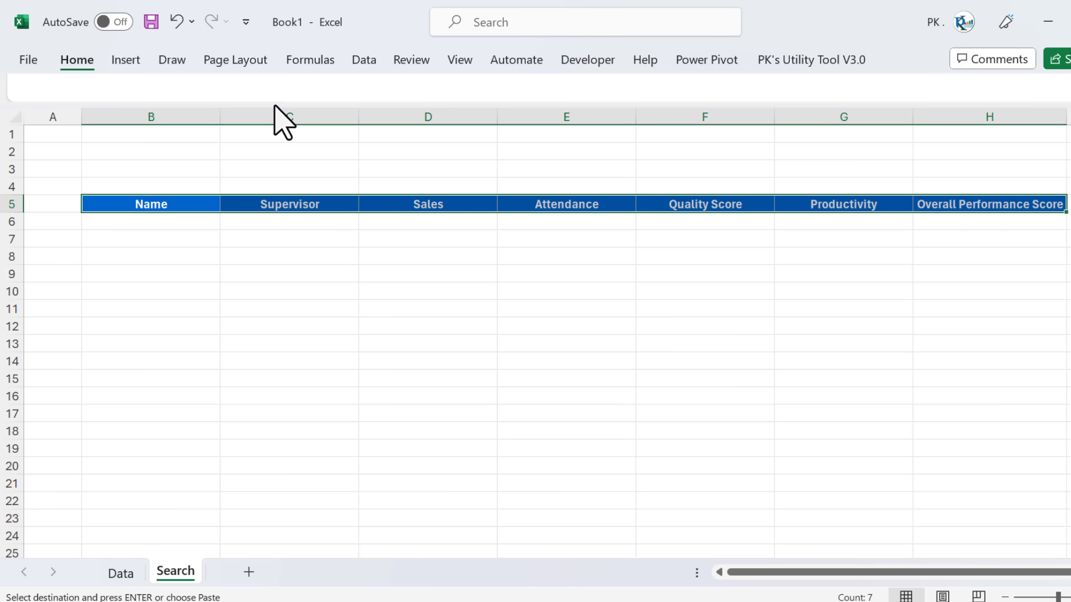
pyautogui.click(261, 124)
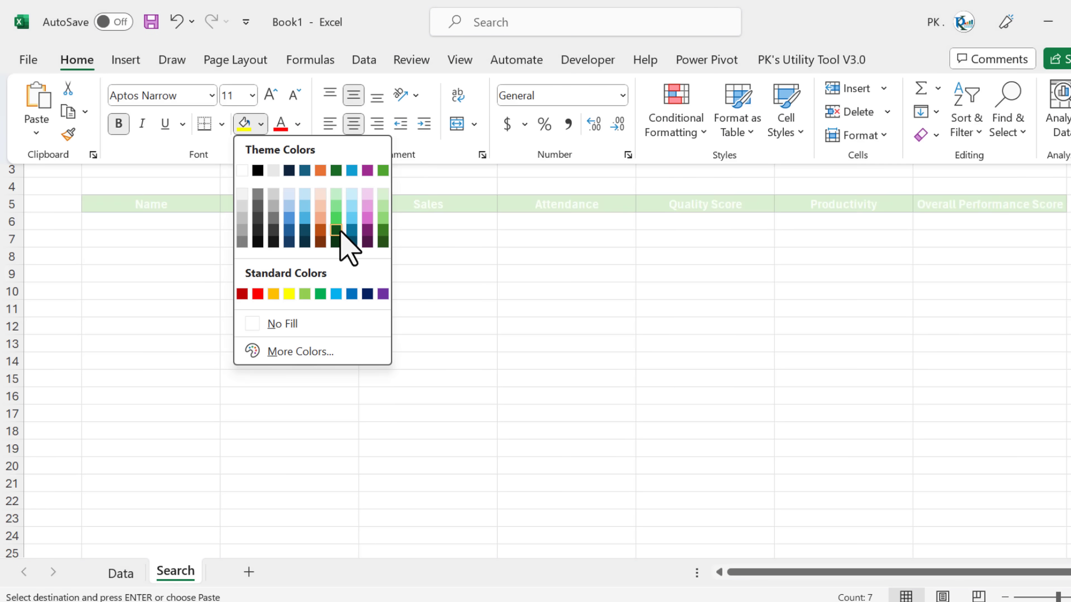
pyautogui.click(352, 171)
pyautogui.click(287, 185)
pyautogui.click(236, 168)
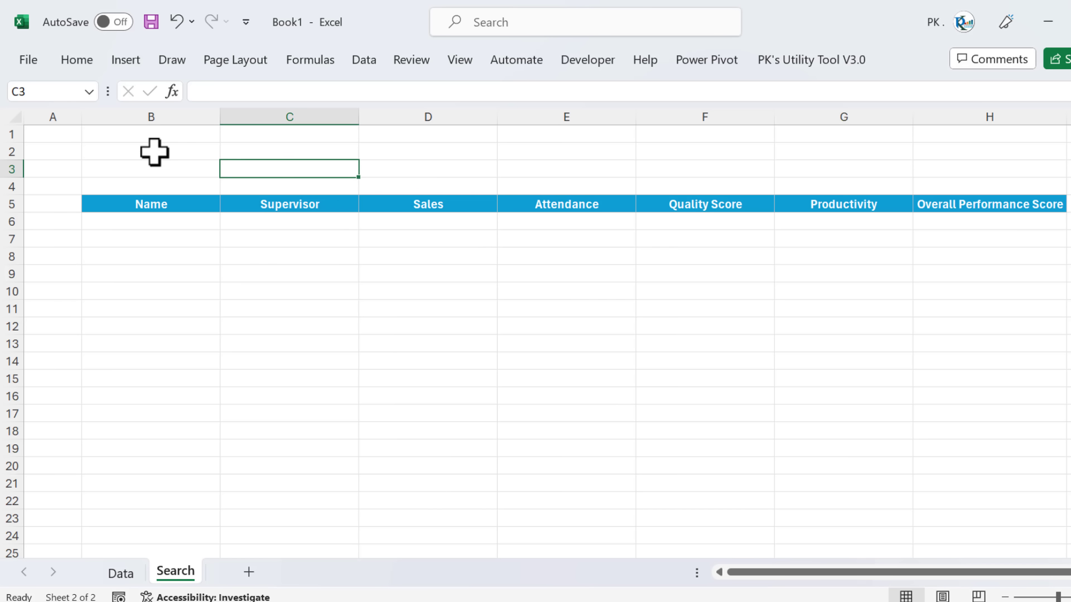
# Draw a rounded rectangle about 10.14 cm by 0.78 cm above the Name to Sales headers, with fully rounded ends
pyautogui.doubleClick(78, 60)
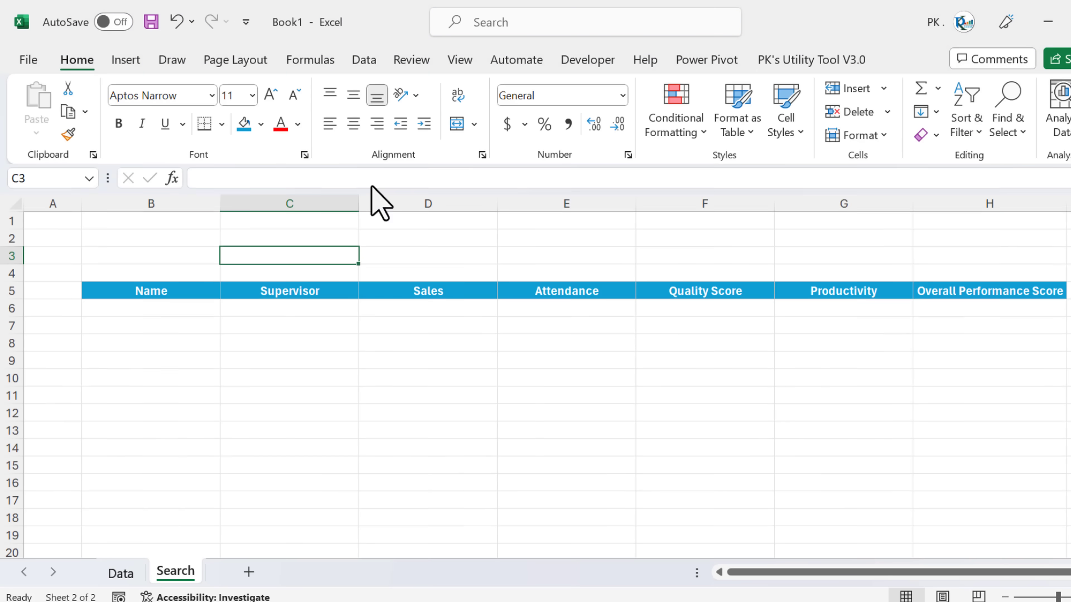
pyautogui.click(126, 61)
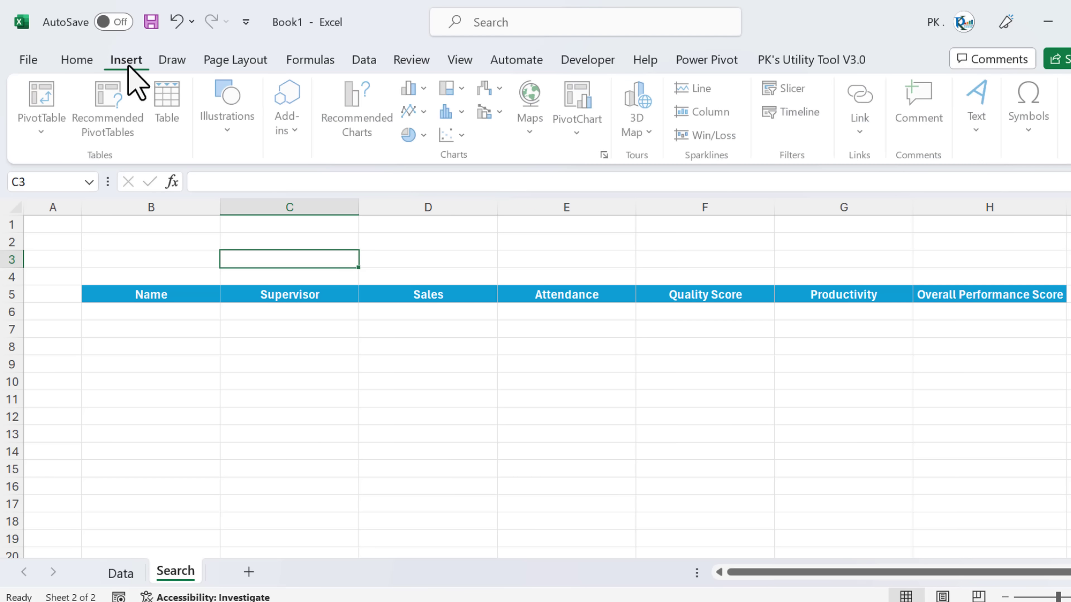
pyautogui.click(230, 122)
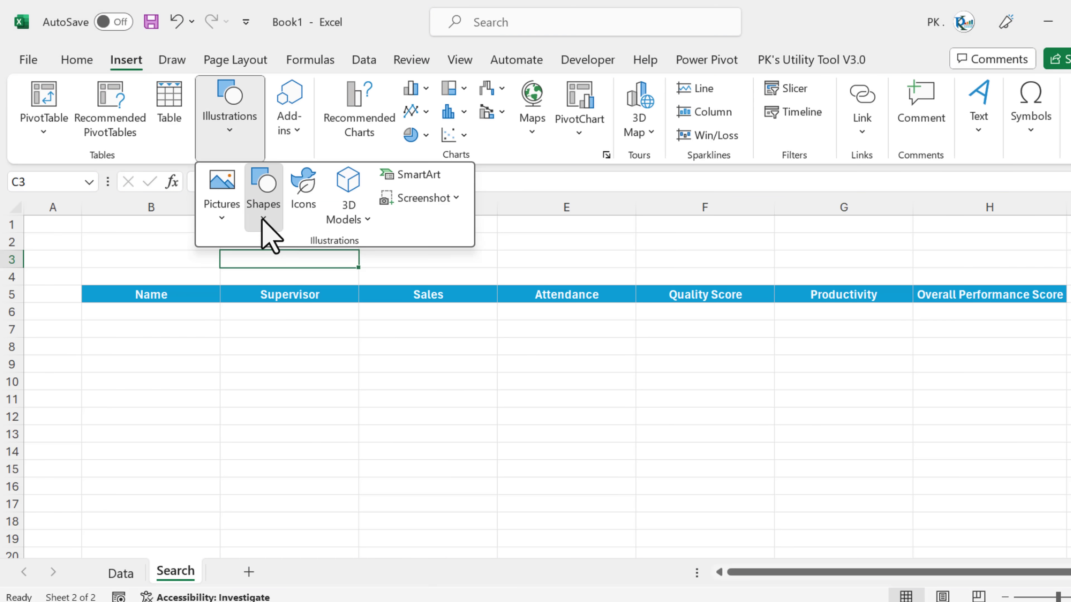
pyautogui.click(264, 202)
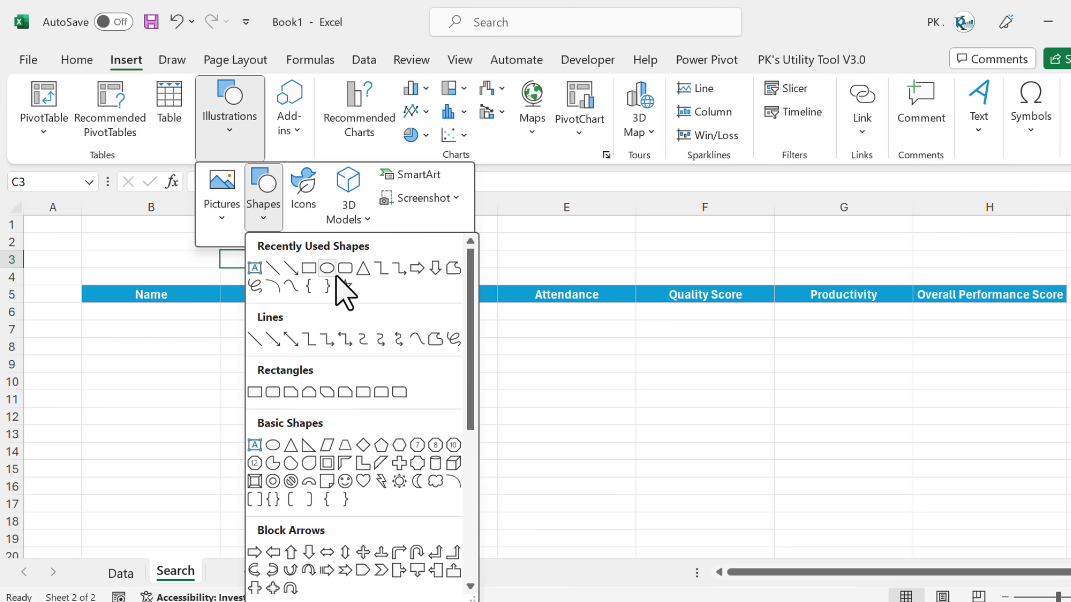
pyautogui.click(273, 392)
pyautogui.moveTo(120, 249); pyautogui.dragTo(467, 276)
pyautogui.moveTo(126, 249); pyautogui.dragTo(182, 258)
pyautogui.moveTo(429, 263); pyautogui.dragTo(421, 263)
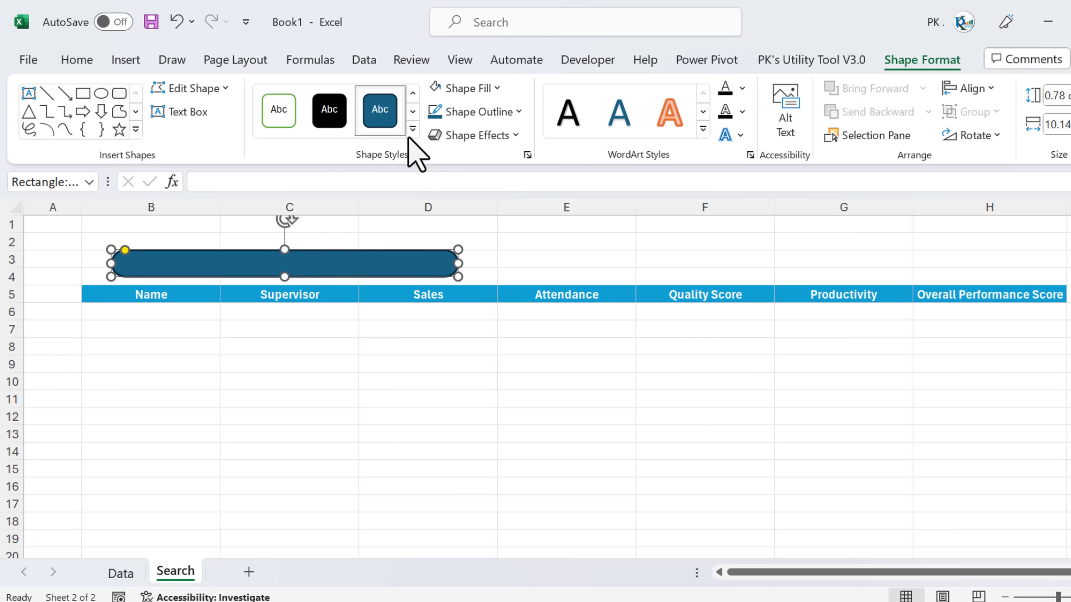
# Give the rounded rectangle a white fill and a ¾ pt outline in the bright blue theme color
pyautogui.click(496, 88)
pyautogui.click(434, 161)
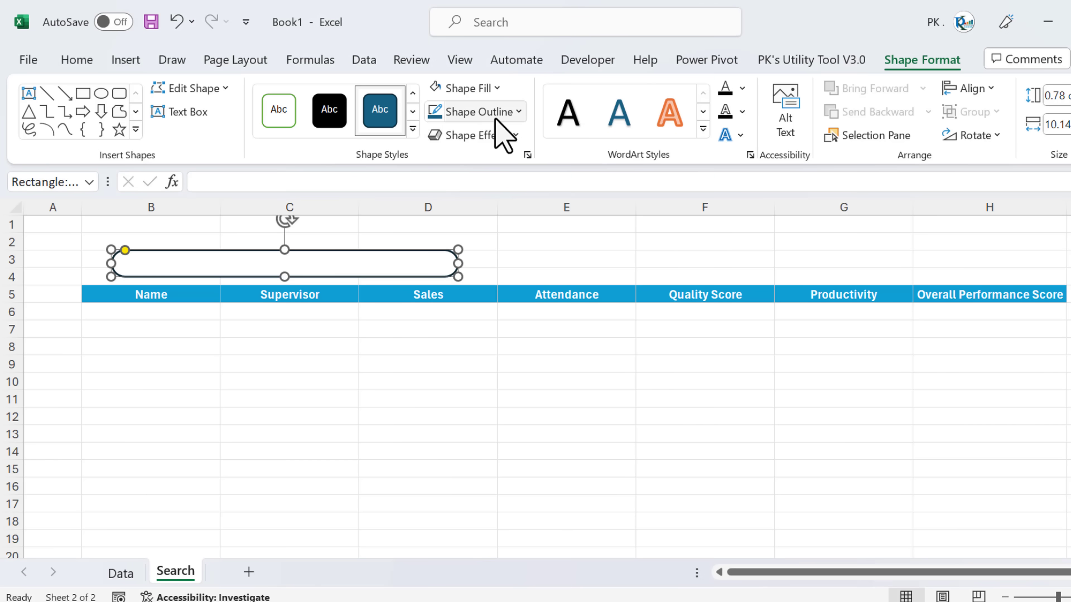
pyautogui.click(518, 113)
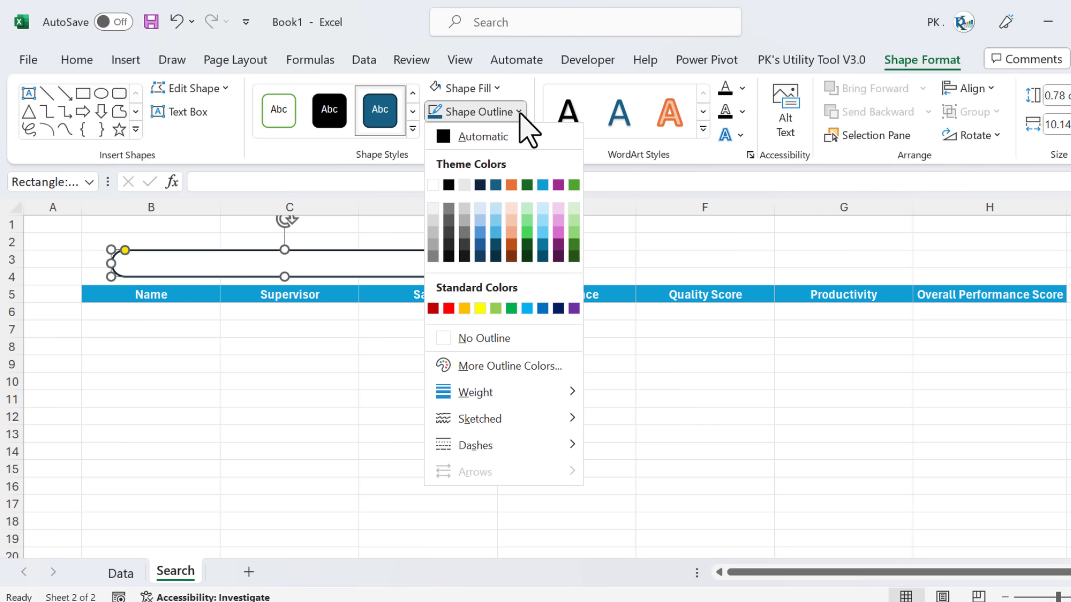
pyautogui.click(543, 185)
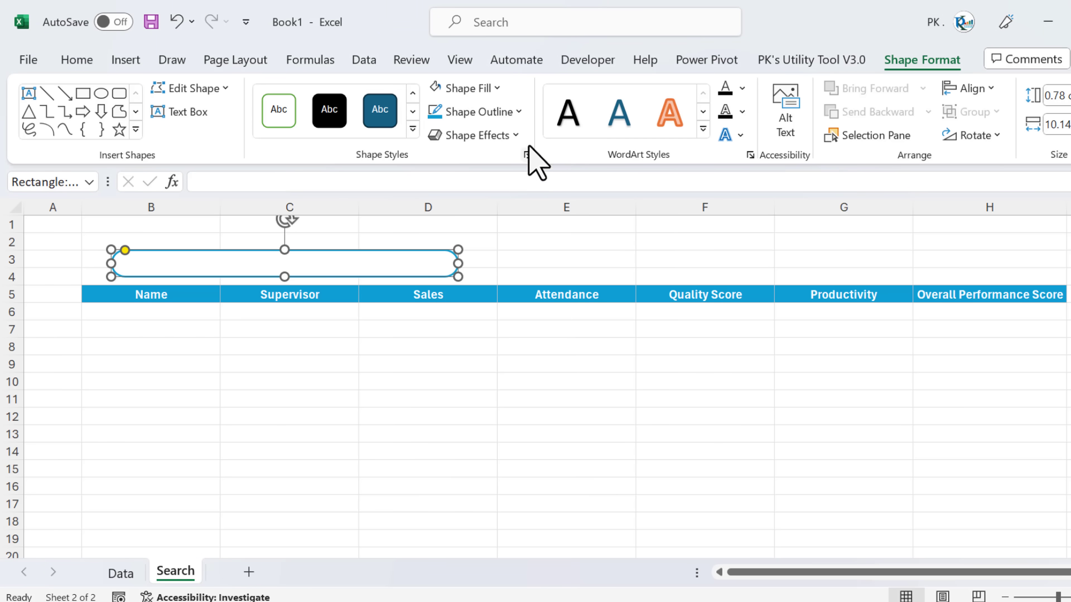
pyautogui.click(520, 113)
pyautogui.moveTo(527, 393)
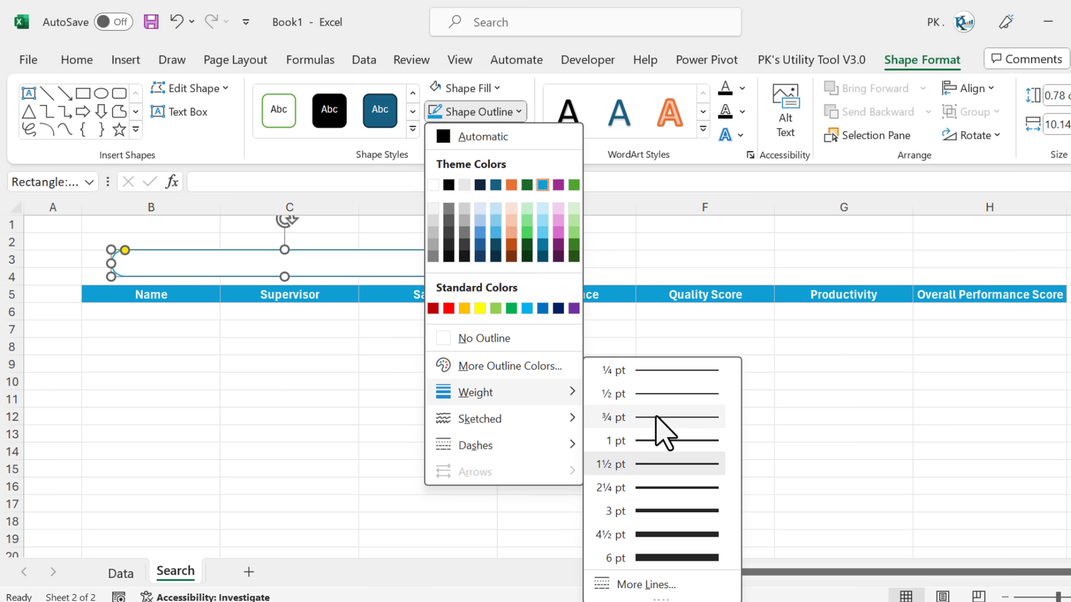
pyautogui.click(657, 417)
pyautogui.click(557, 245)
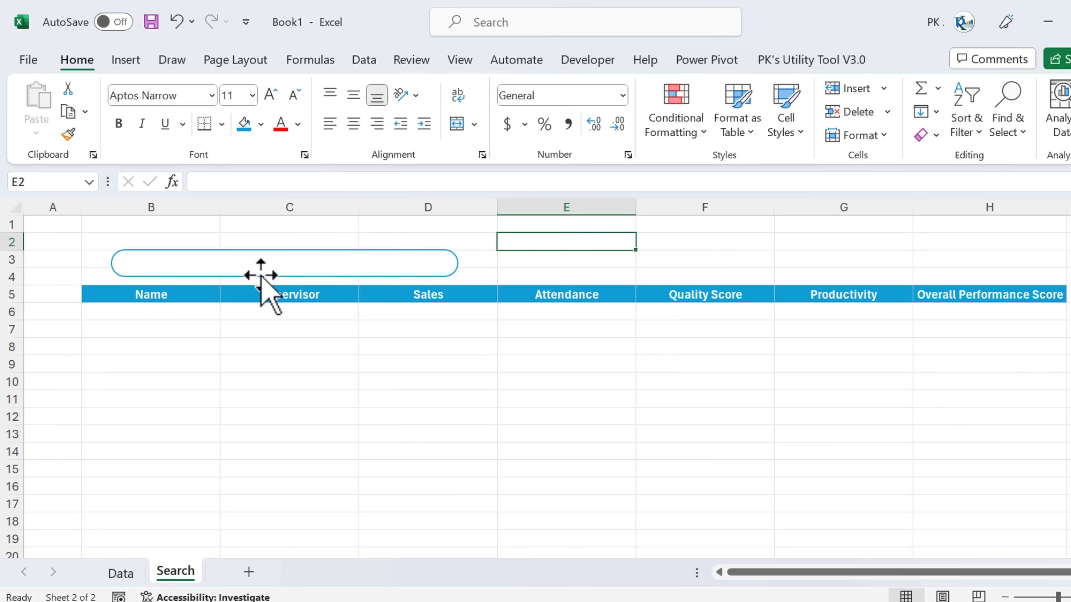
# Apply the centered outer shadow effect to the rounded rectangle
pyautogui.click(372, 266)
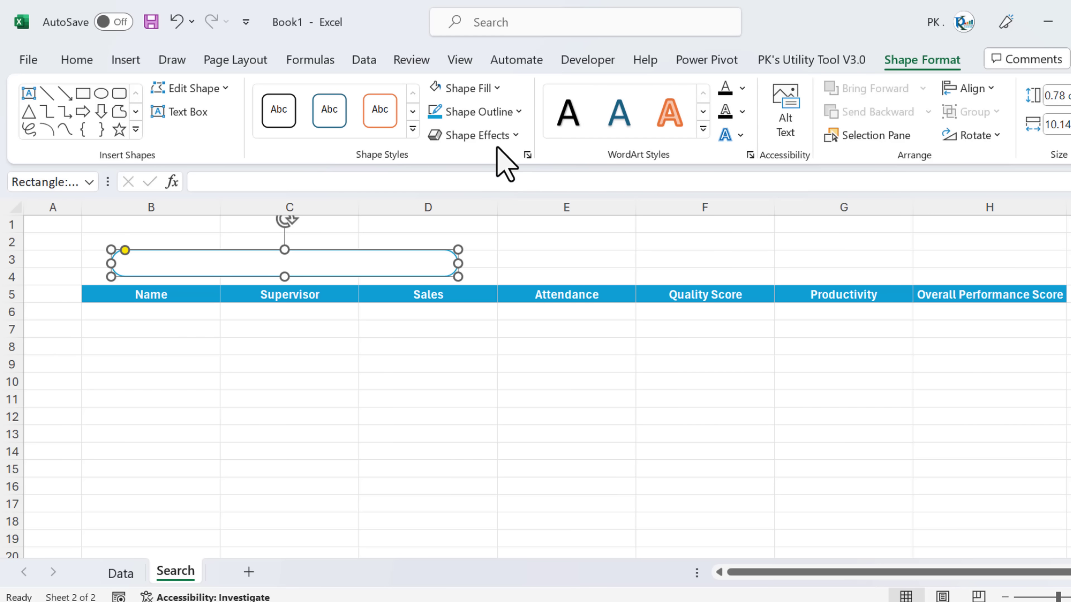
pyautogui.click(504, 135)
pyautogui.moveTo(508, 207)
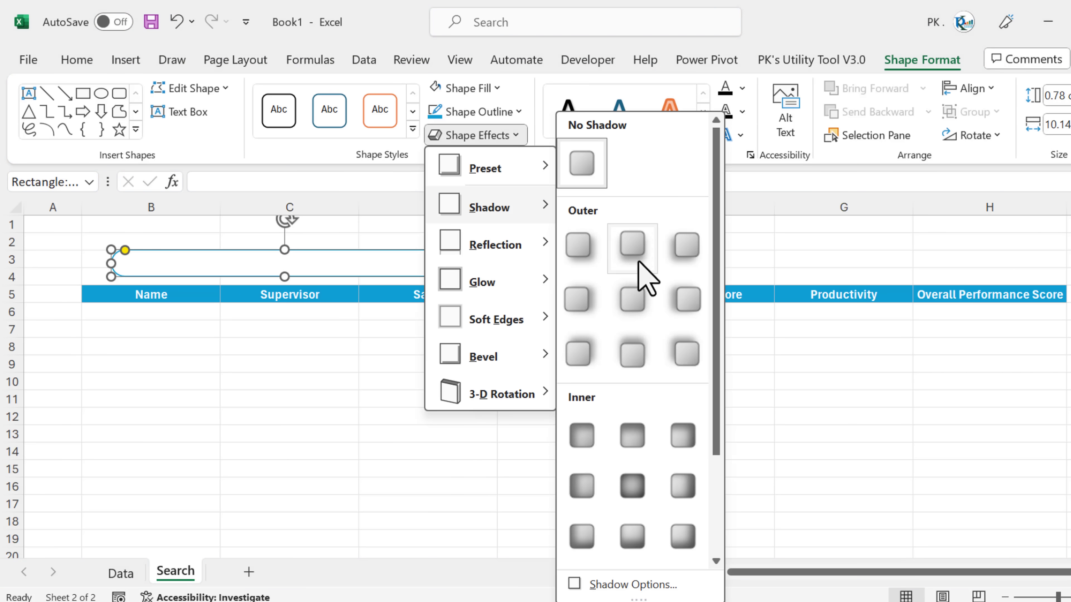
pyautogui.click(631, 302)
pyautogui.click(584, 259)
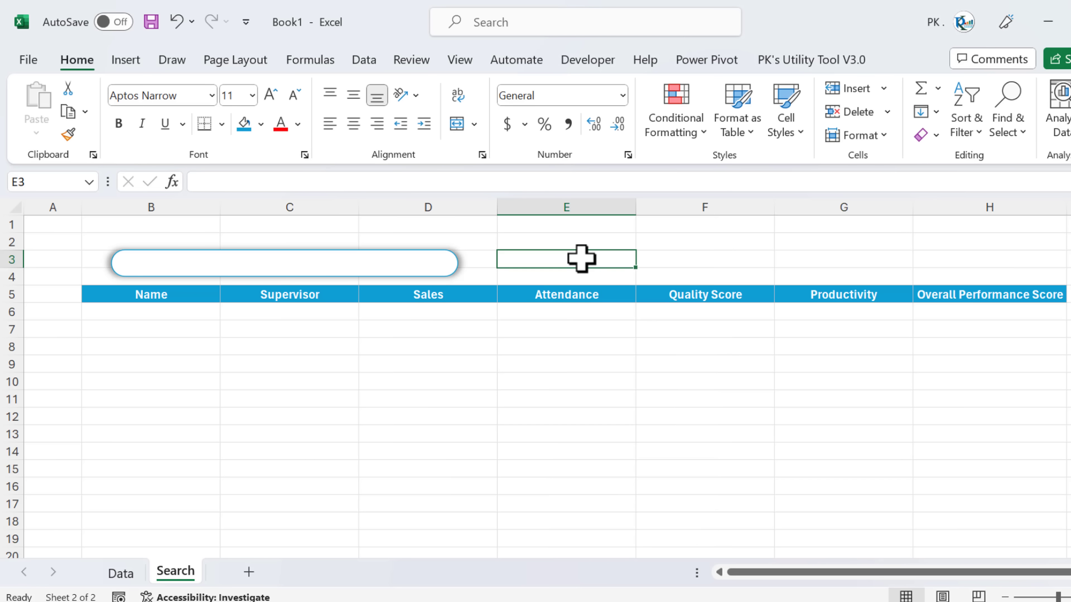
# Duplicate the rounded bar into the empty area around rows 9–10 and remove the shadow from the copy
pyautogui.click(227, 267)
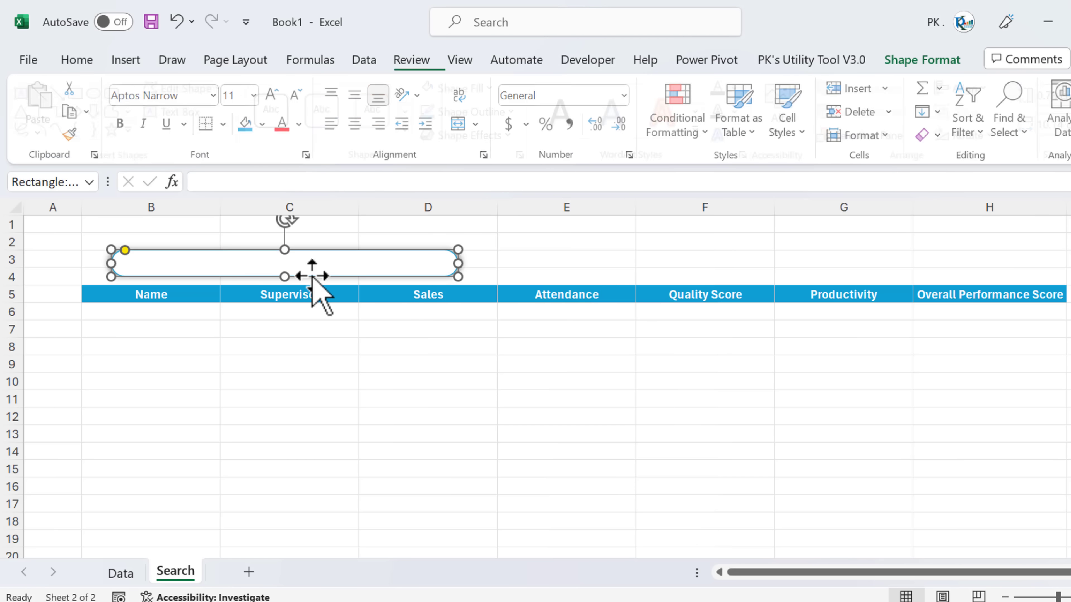
pyautogui.moveTo(351, 278); pyautogui.dragTo(399, 381)
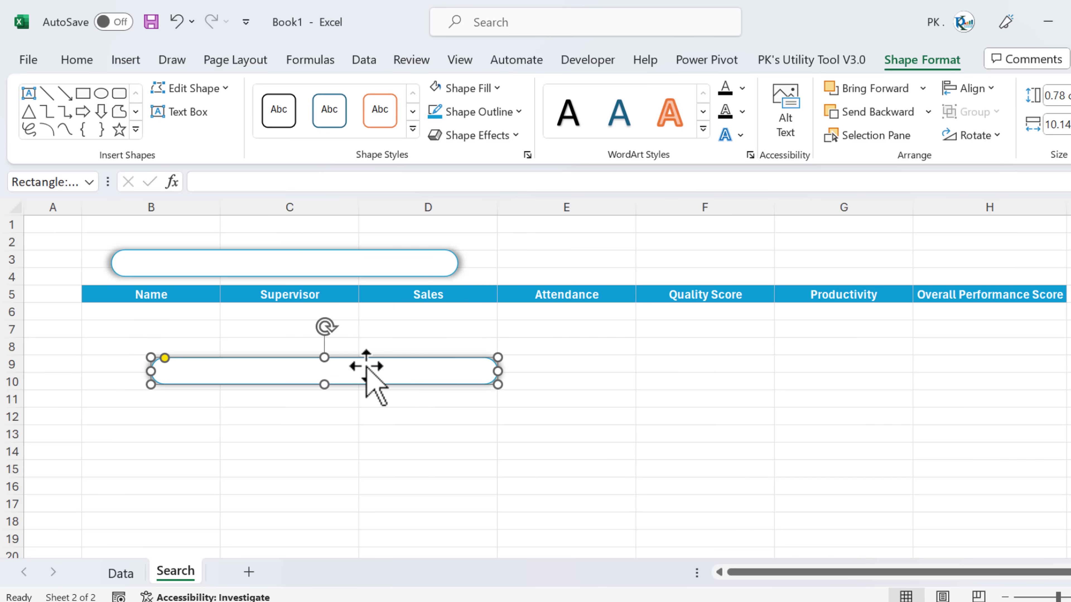
pyautogui.click(516, 136)
pyautogui.moveTo(520, 207)
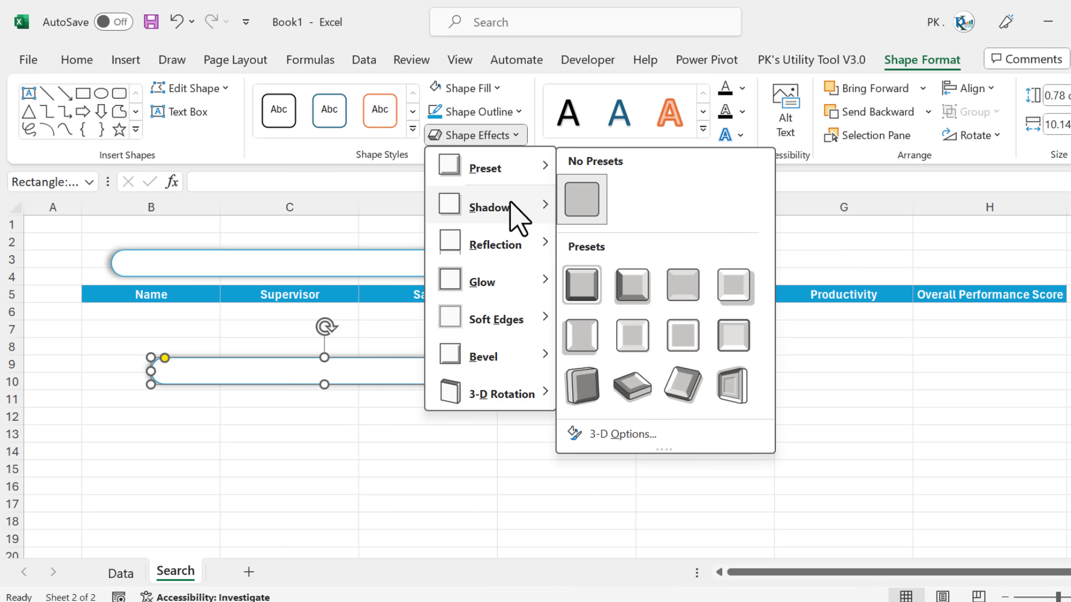
pyautogui.click(578, 163)
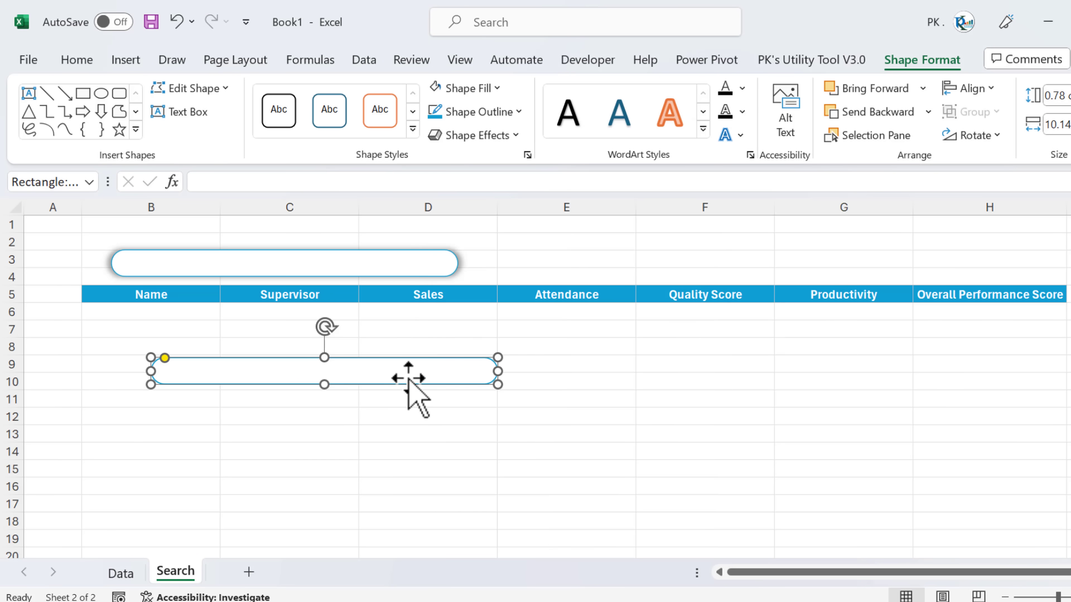
# Change the copied bar to a rectangle with rounded top corners and rotate it left 90°
pyautogui.click(226, 89)
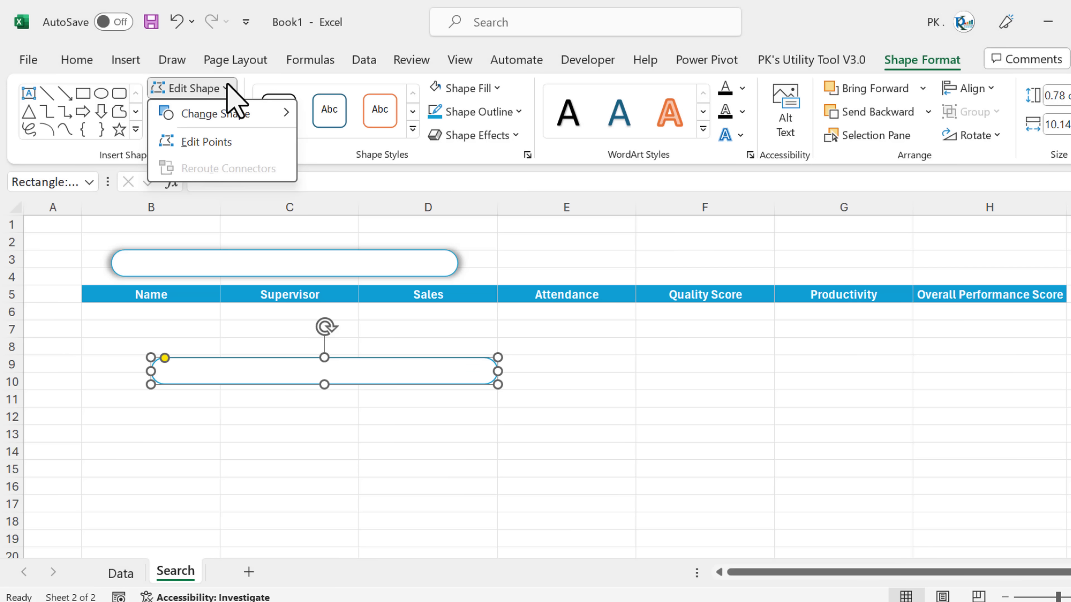
pyautogui.moveTo(227, 121)
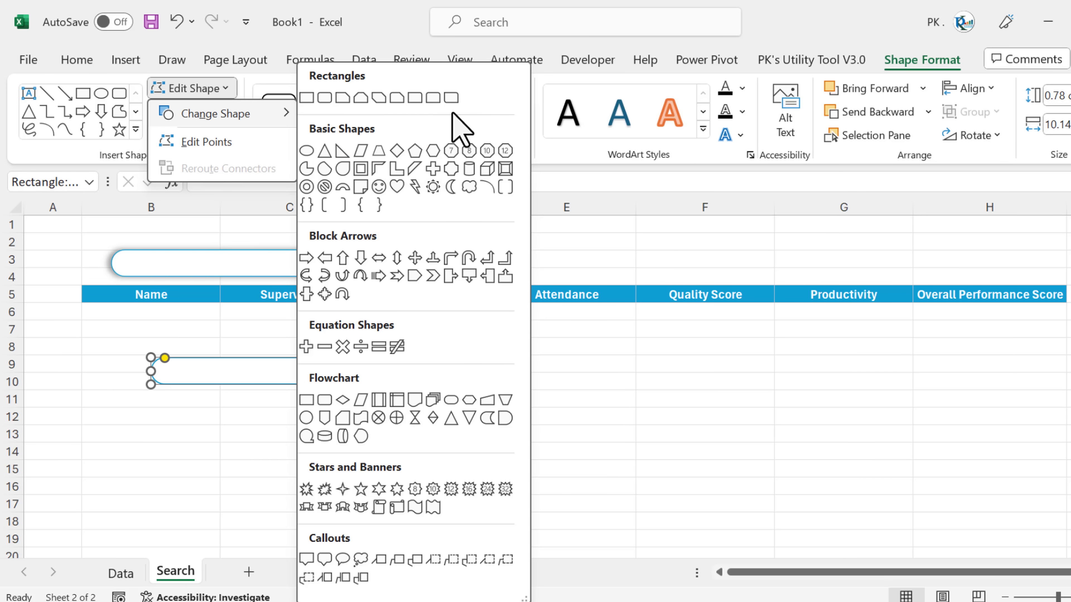
pyautogui.click(434, 101)
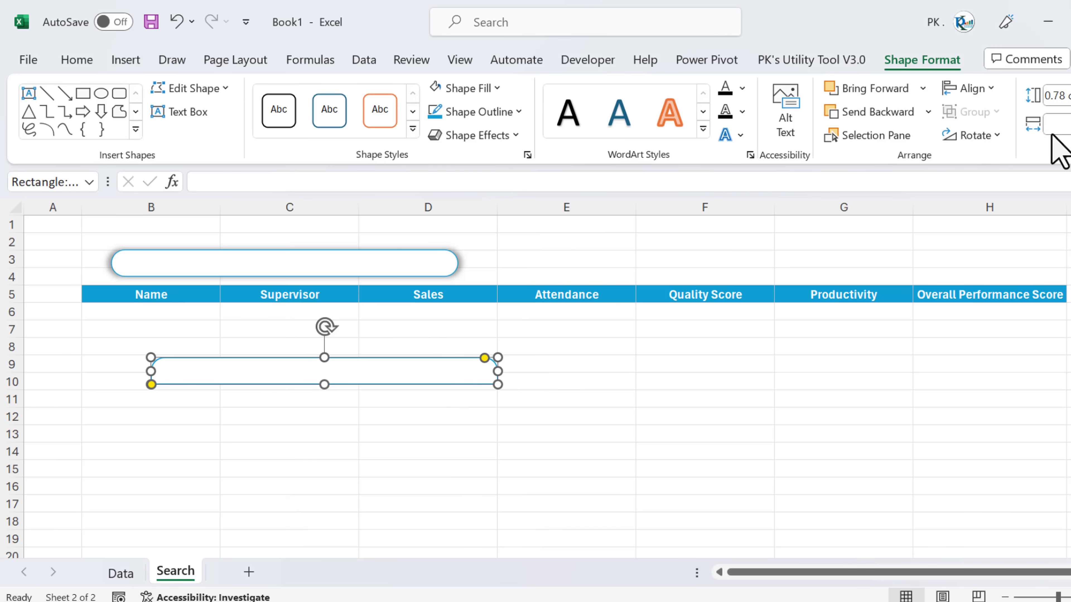
pyautogui.click(996, 135)
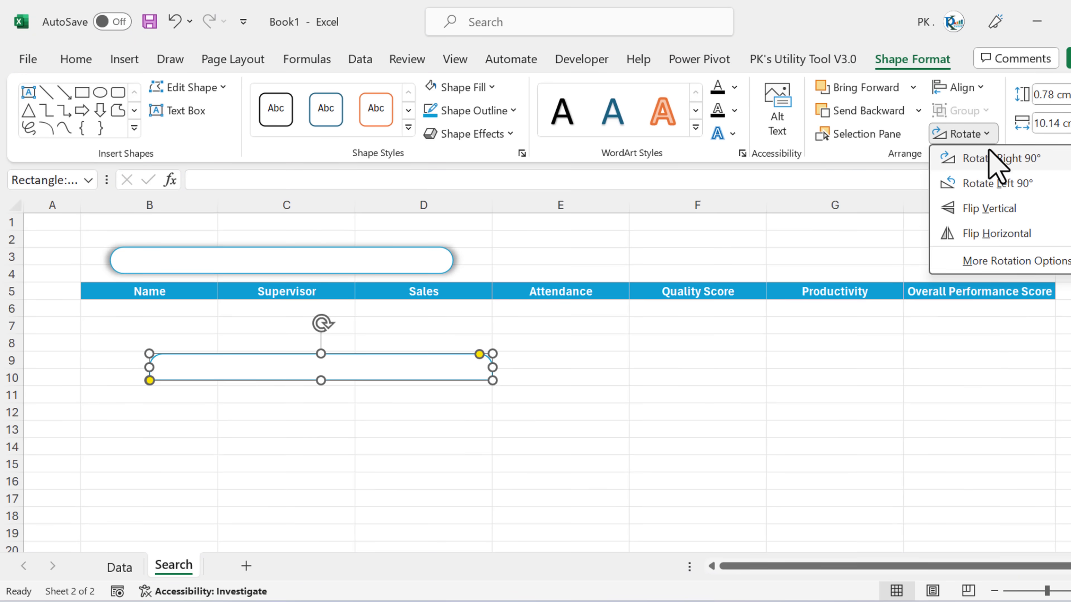
pyautogui.click(1006, 159)
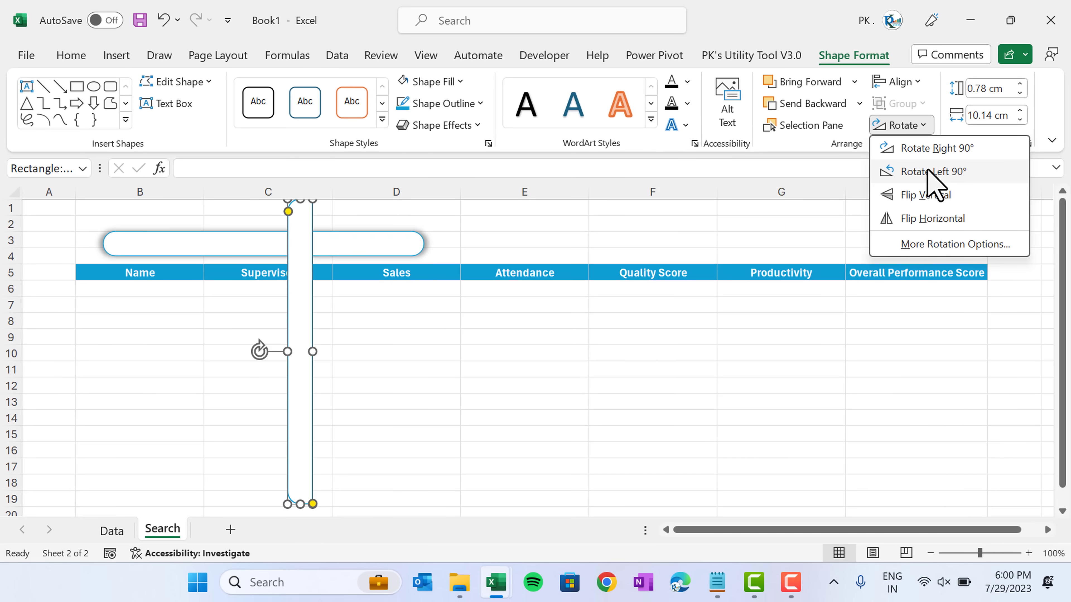
pyautogui.click(859, 199)
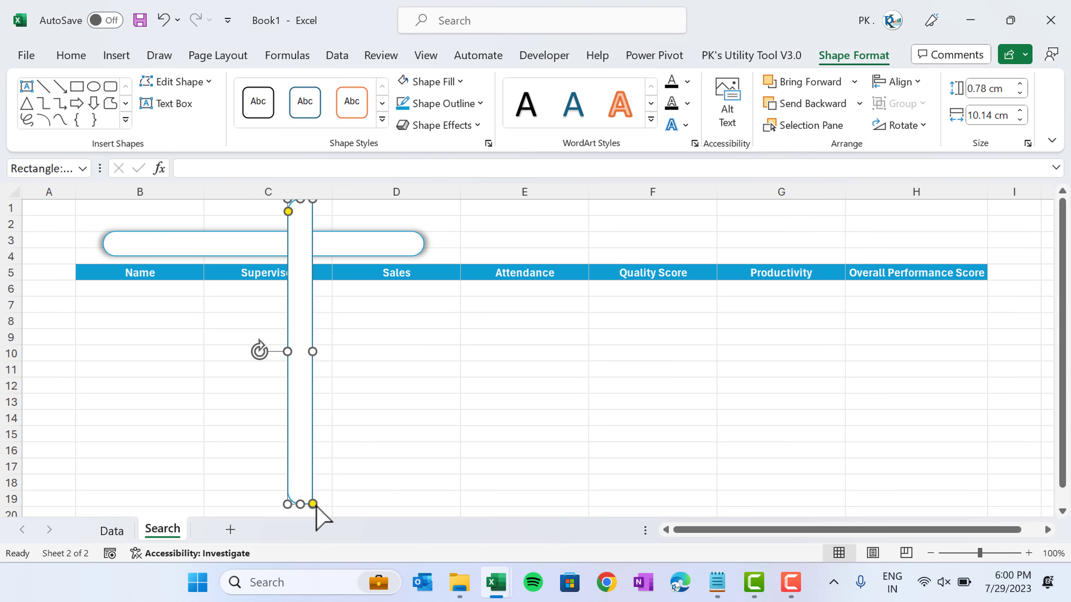
# Shrink the rotated shape to about 1.39 cm by 0.78 cm and fit it over the left end of the search bar
pyautogui.moveTo(301, 504); pyautogui.dragTo(147, 242)
pyautogui.press('Escape')
pyautogui.click(114, 233)
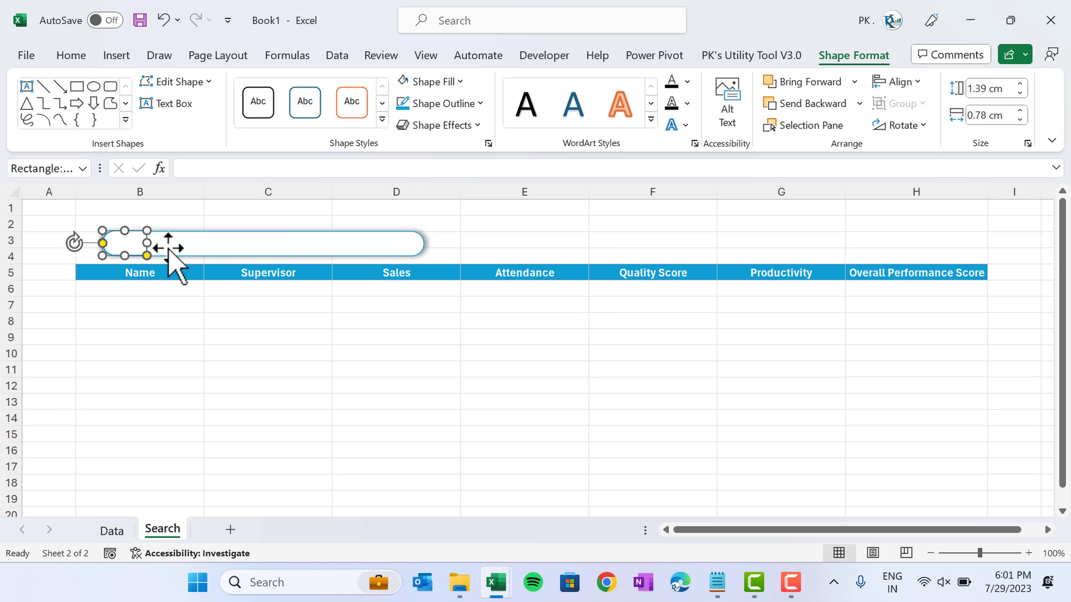
# Remove the small end shape's outline and fill it with the 25% darker shade of the bright blue theme color
pyautogui.click(481, 104)
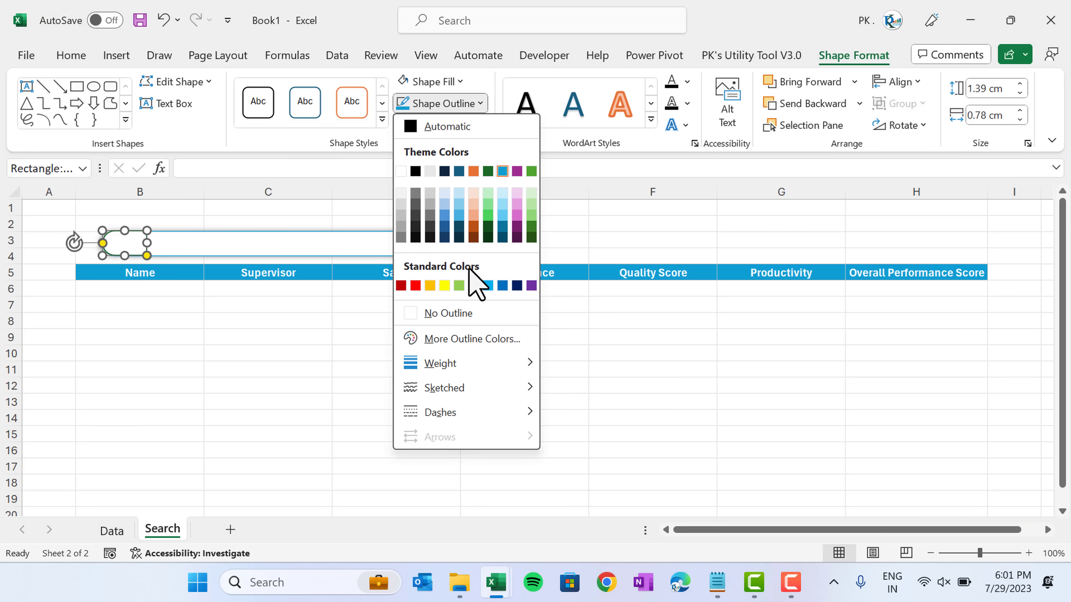
pyautogui.click(457, 313)
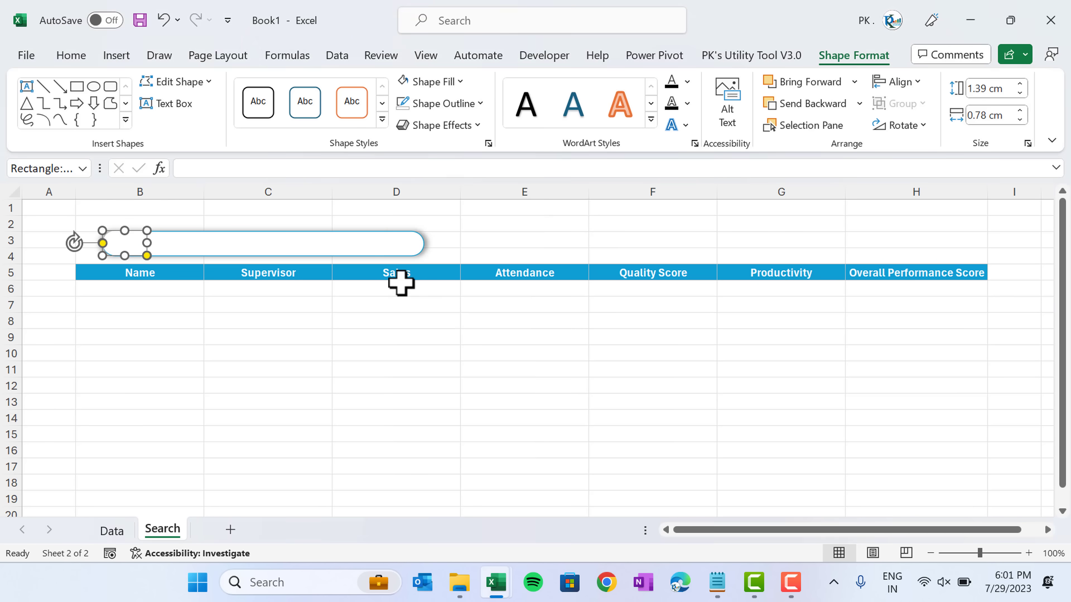
pyautogui.click(462, 82)
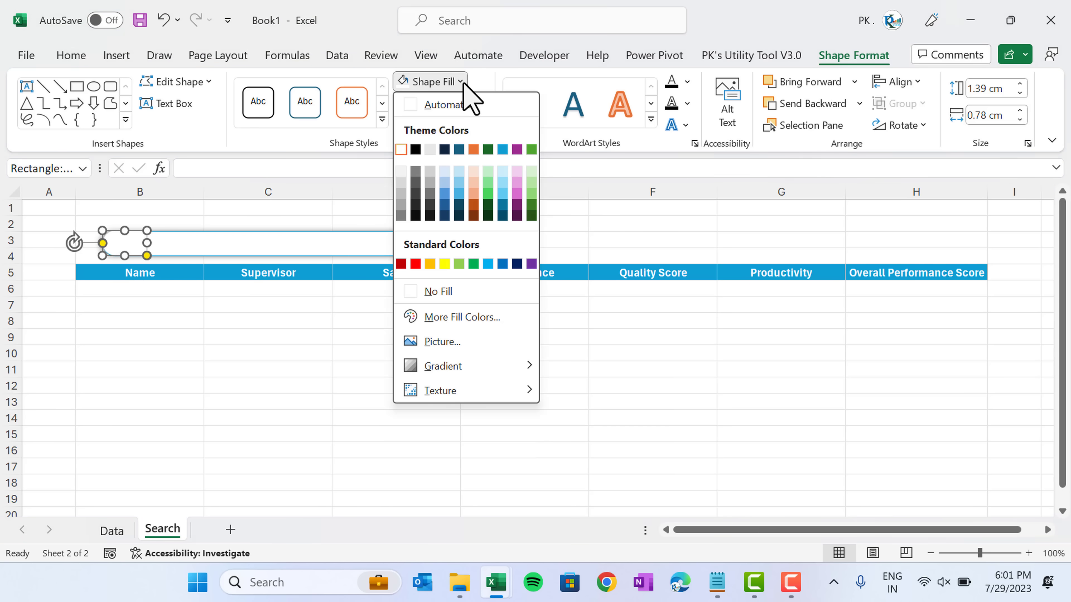
pyautogui.click(503, 205)
pyautogui.click(301, 301)
pyautogui.press('Right')
pyautogui.press('Right')
pyautogui.click(322, 355)
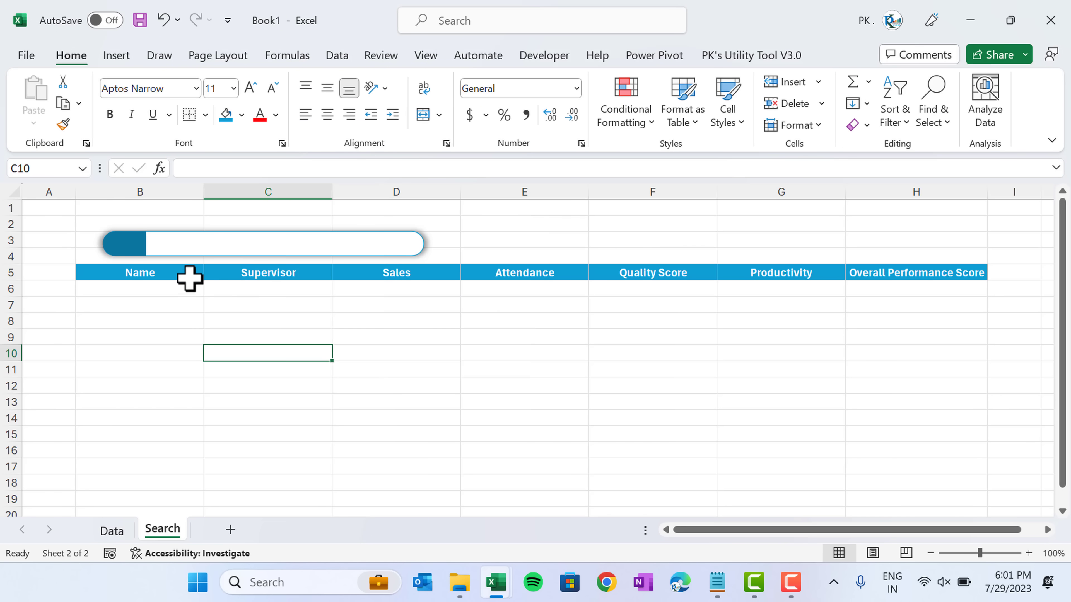
# Search the stock icons for "search" and insert the solid magnifying glass icon on the Search sheet
pyautogui.click(118, 58)
pyautogui.click(212, 120)
pyautogui.click(290, 181)
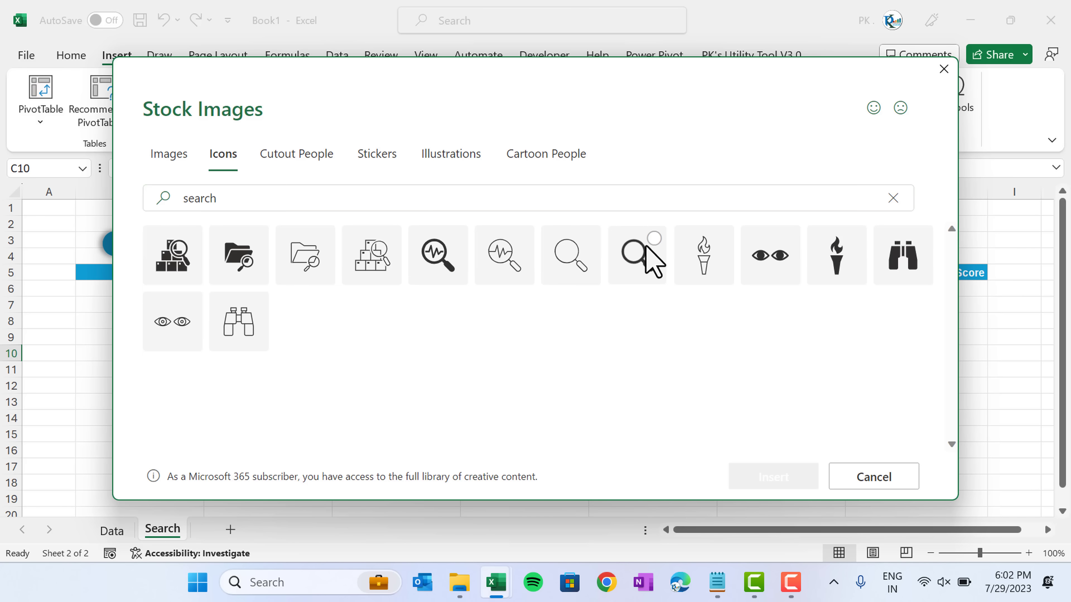
pyautogui.click(649, 258)
pyautogui.click(773, 477)
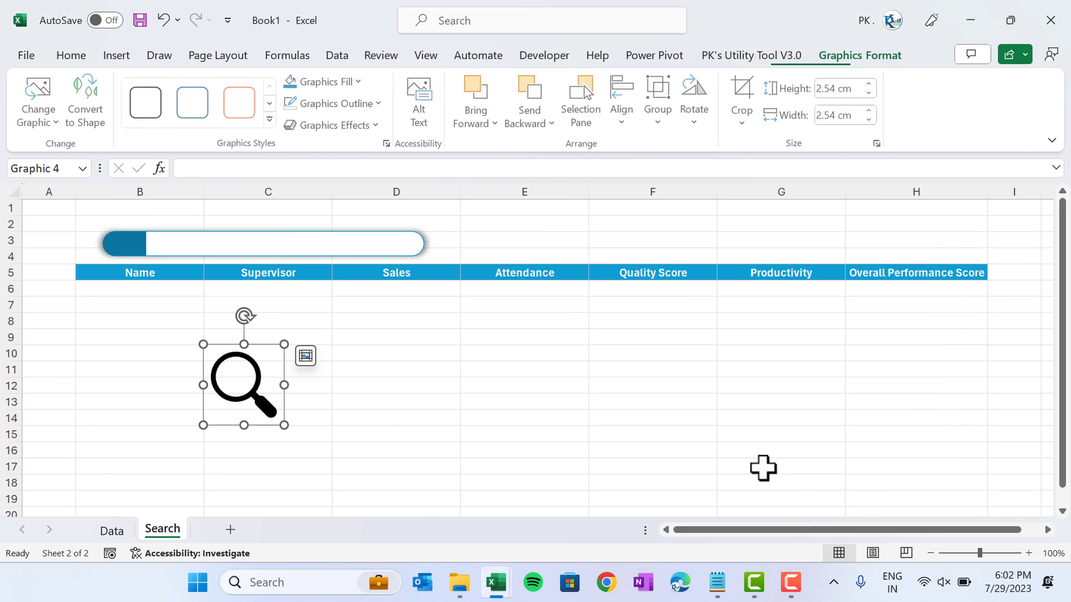
# Shrink the magnifying glass icon to about 0.65 cm square and place it on the bar's dark blue end
pyautogui.click(397, 420)
pyautogui.click(247, 383)
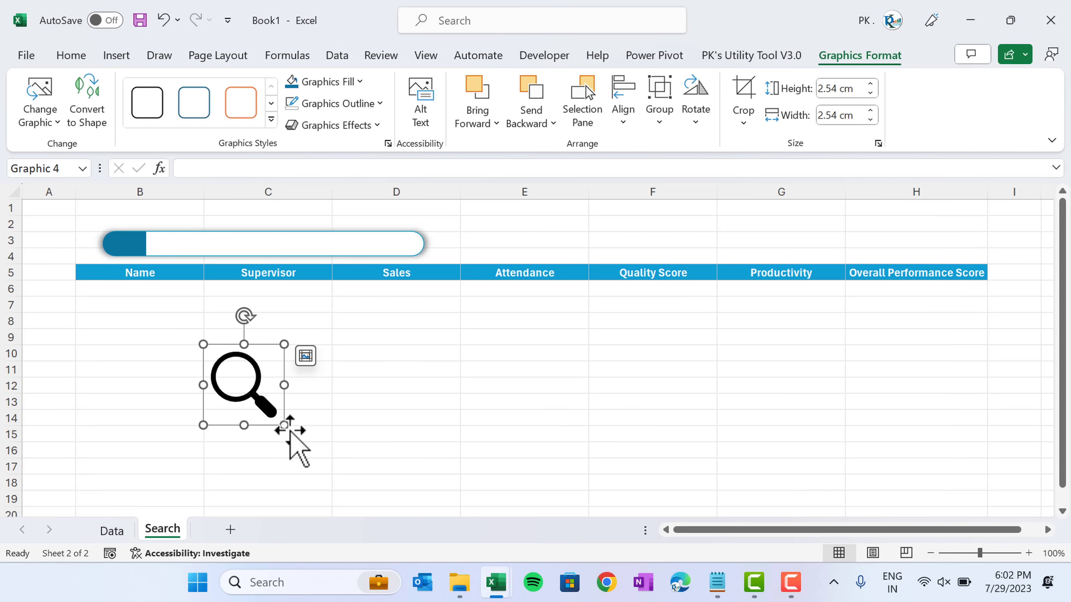
pyautogui.moveTo(283, 426); pyautogui.dragTo(136, 251)
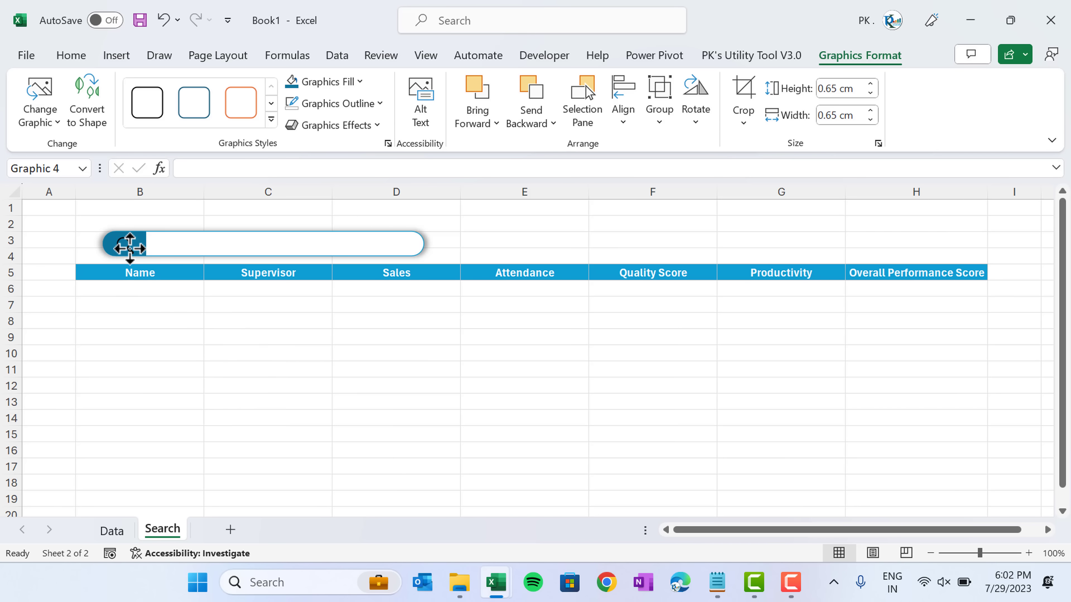
# Fill the magnifying glass icon with white
pyautogui.click(70, 55)
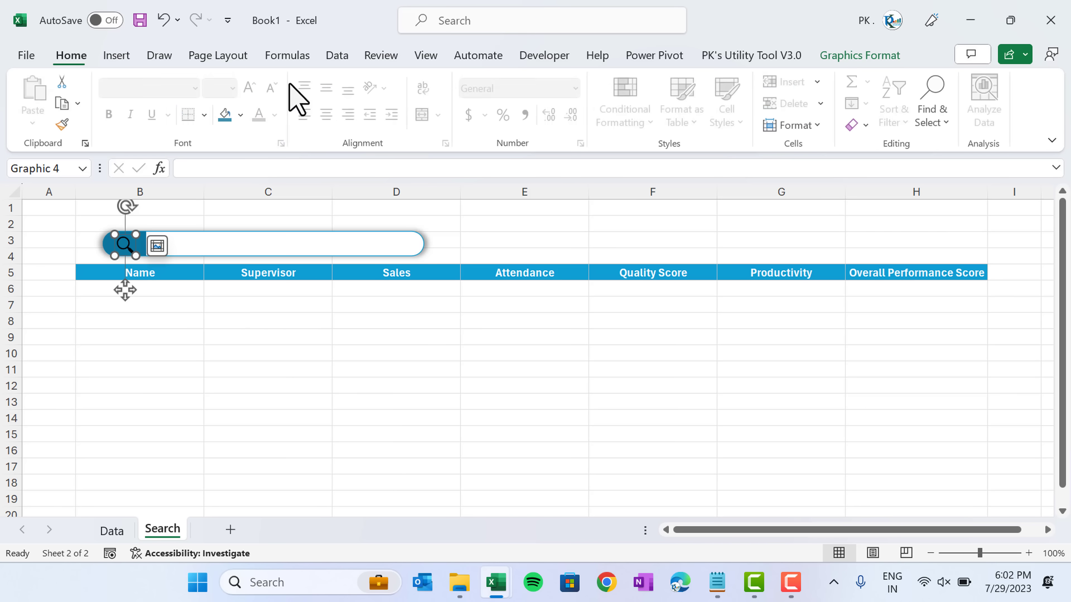
pyautogui.click(241, 114)
pyautogui.click(224, 183)
pyautogui.click(282, 370)
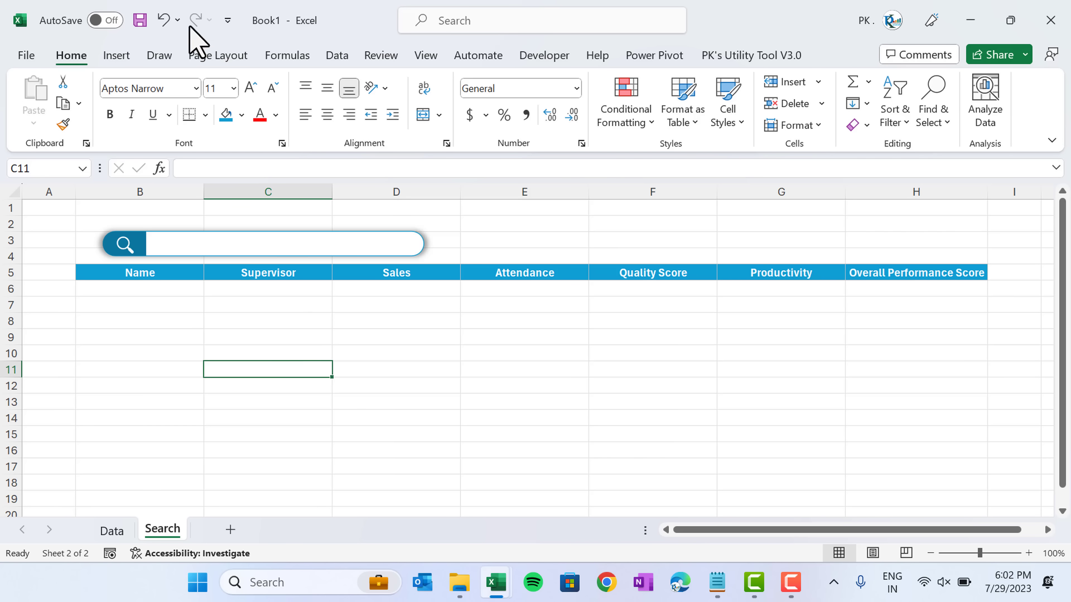
# Duplicate the white rounded search bar shape and place the copy above the Quality Score to Overall Performance Score columns
pyautogui.click(421, 250)
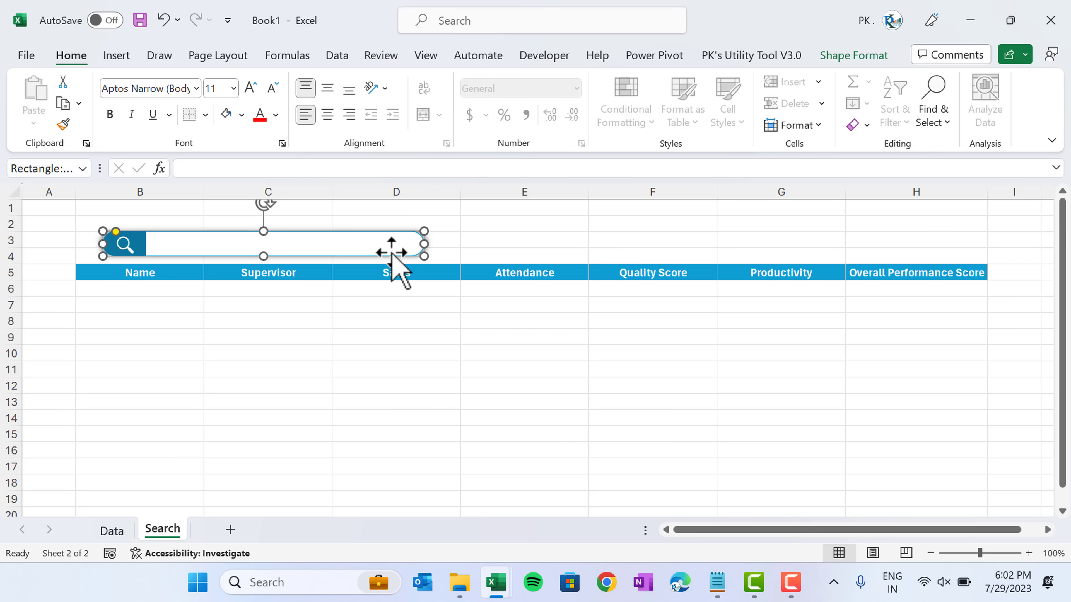
pyautogui.moveTo(392, 254); pyautogui.dragTo(862, 237)
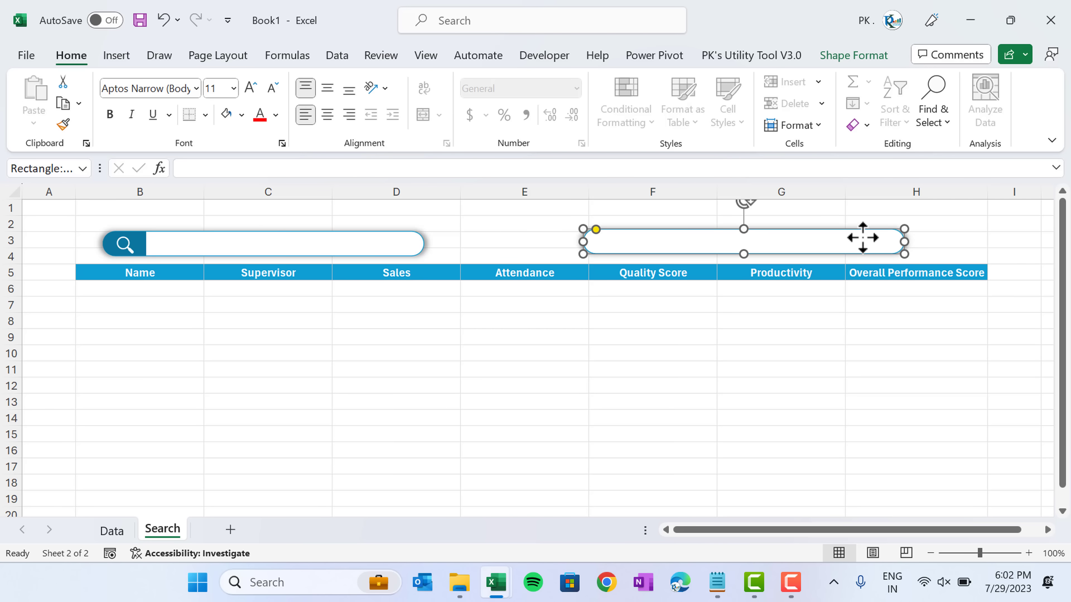
pyautogui.click(774, 354)
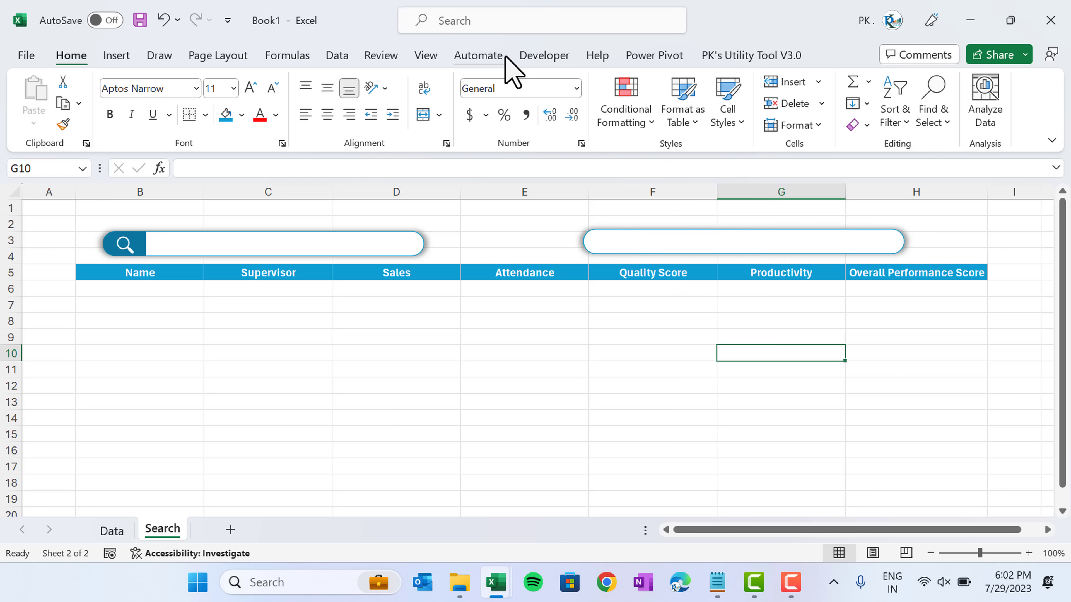
# Insert an ActiveX text box that covers the white area of the search bar beside the magnifying glass
pyautogui.click(544, 56)
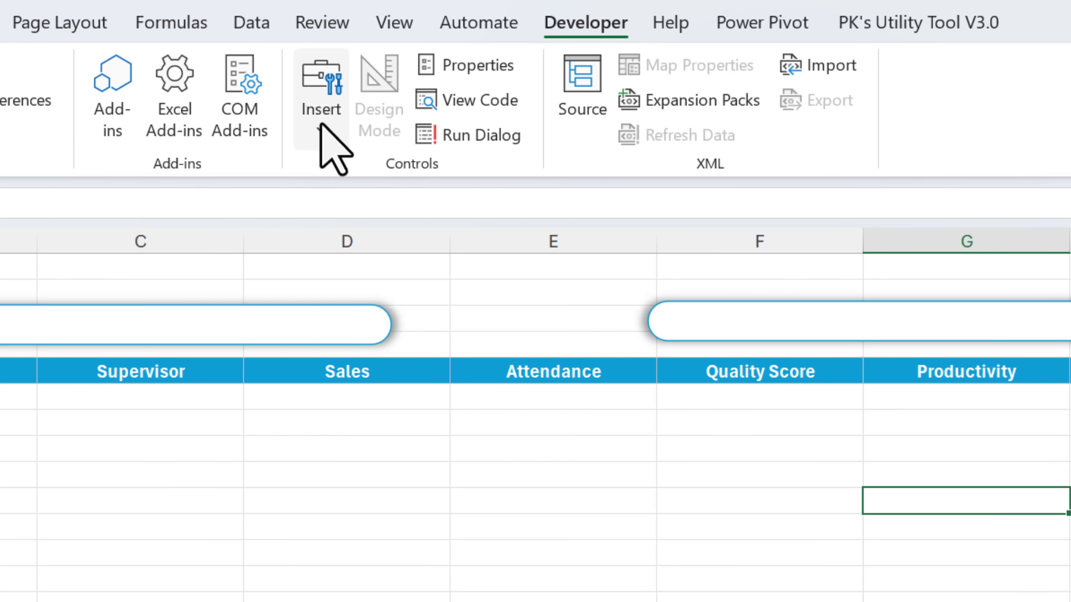
pyautogui.click(340, 101)
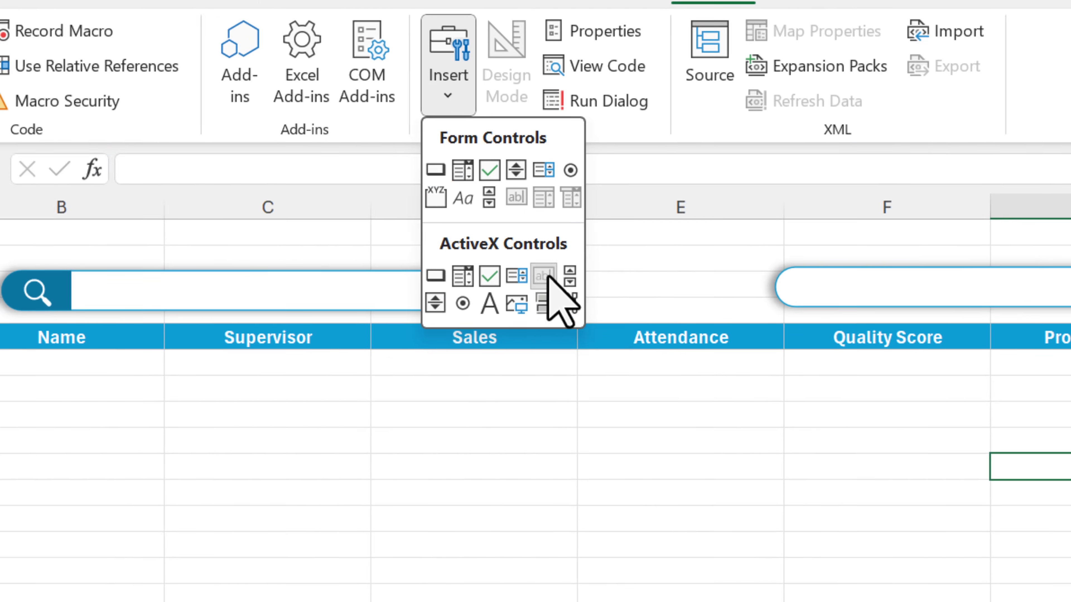
pyautogui.click(417, 310)
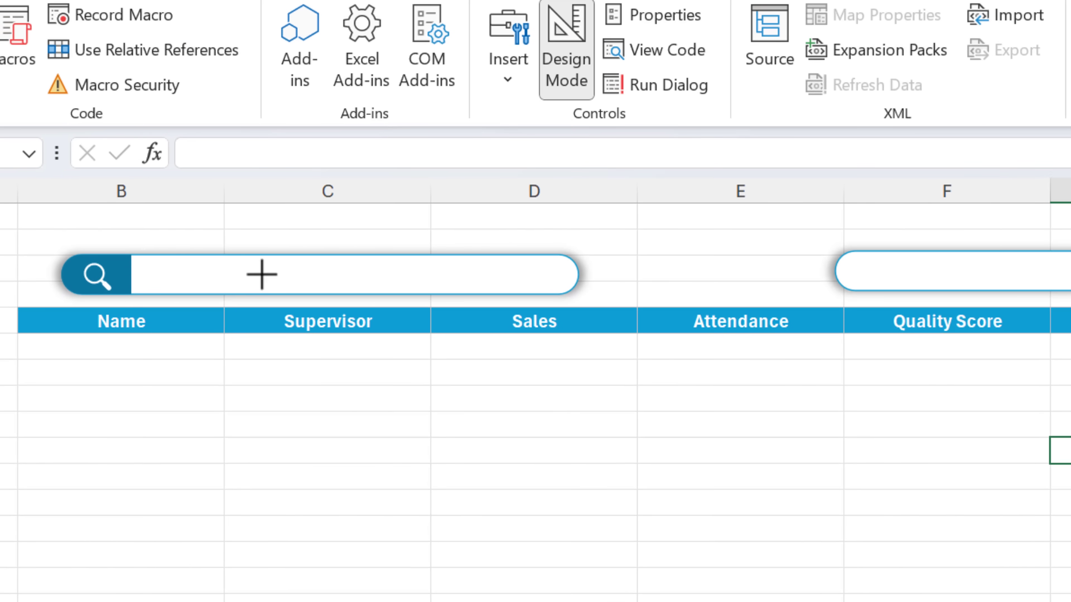
pyautogui.moveTo(187, 275); pyautogui.dragTo(563, 289)
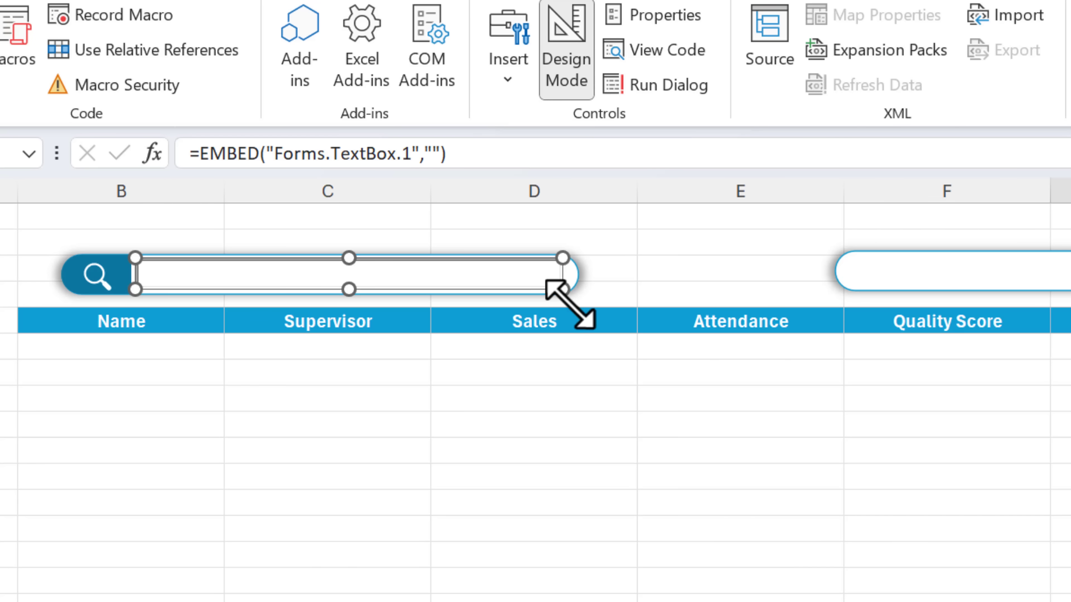
pyautogui.click(728, 451)
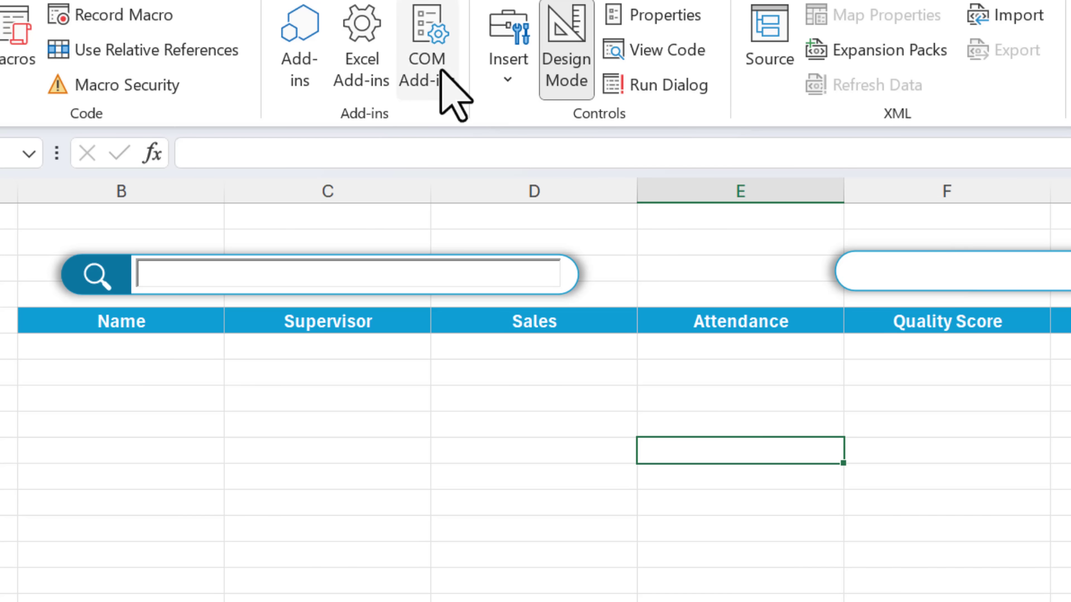
# Insert a Form Control option button at the start of the second bar and label it "Search from Left"
pyautogui.click(507, 73)
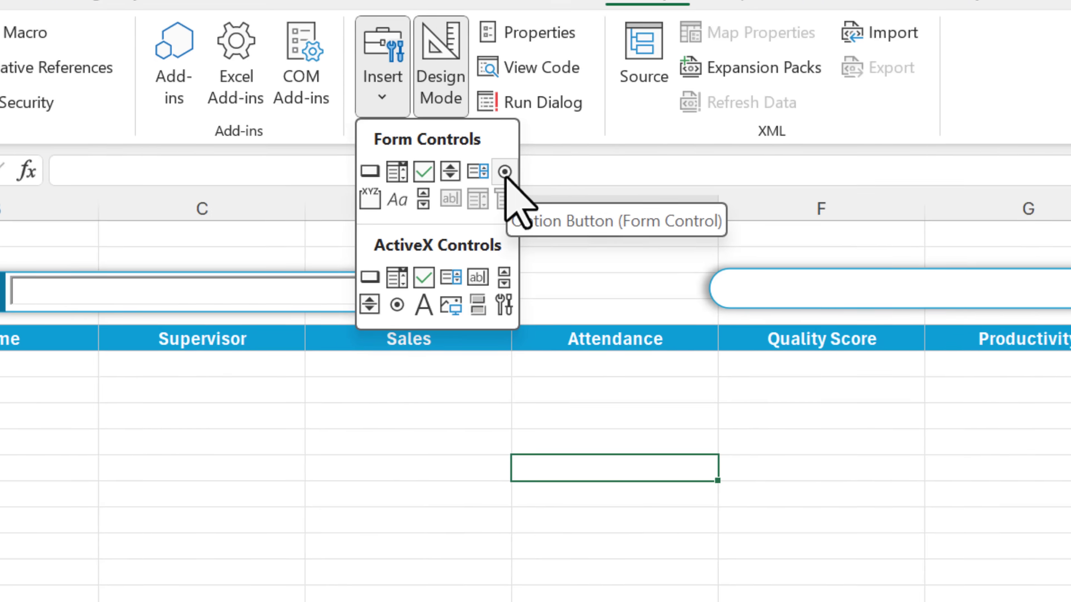
pyautogui.click(630, 155)
pyautogui.moveTo(477, 317); pyautogui.dragTo(513, 331)
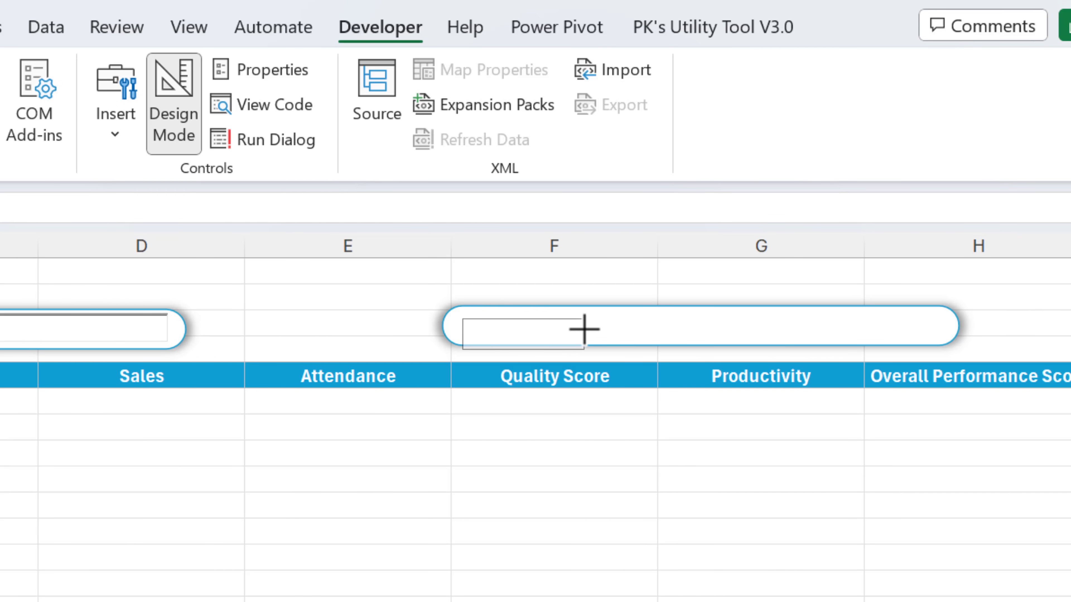
pyautogui.moveTo(584, 329); pyautogui.dragTo(611, 335)
pyautogui.click(497, 335)
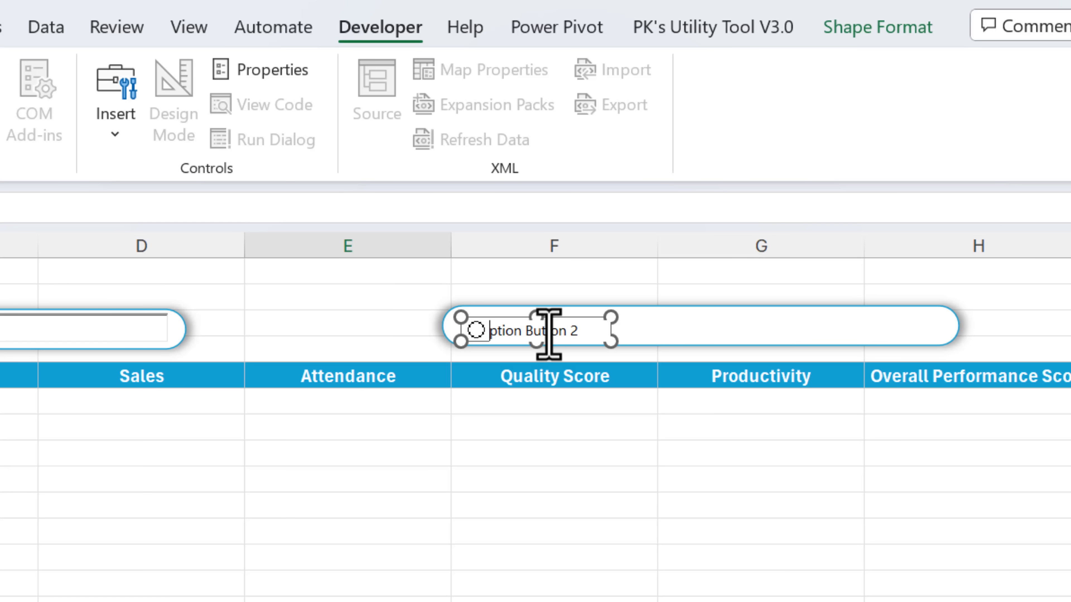
pyautogui.write('Search from ')
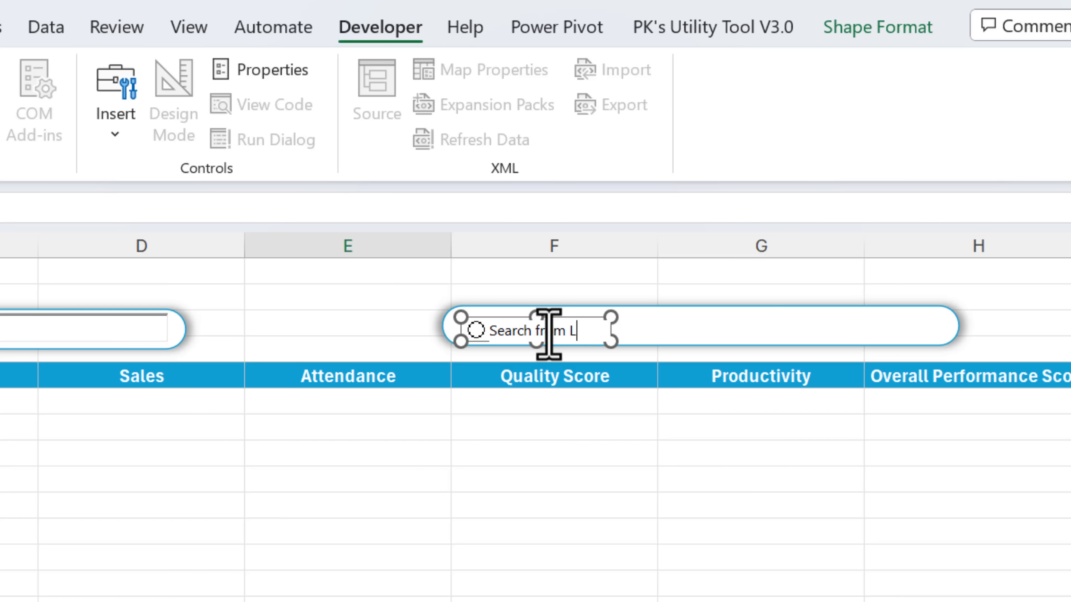
pyautogui.write('Left')
pyautogui.click(760, 556)
# Duplicate the "Search from Left" option button, place the copy in the middle of the bar and relabel it "Search from Right"
pyautogui.rightClick(547, 355)
pyautogui.moveTo(568, 340); pyautogui.dragTo(554, 342)
pyautogui.hotkey('ctrl', 'd')
pyautogui.moveTo(603, 358); pyautogui.dragTo(753, 337)
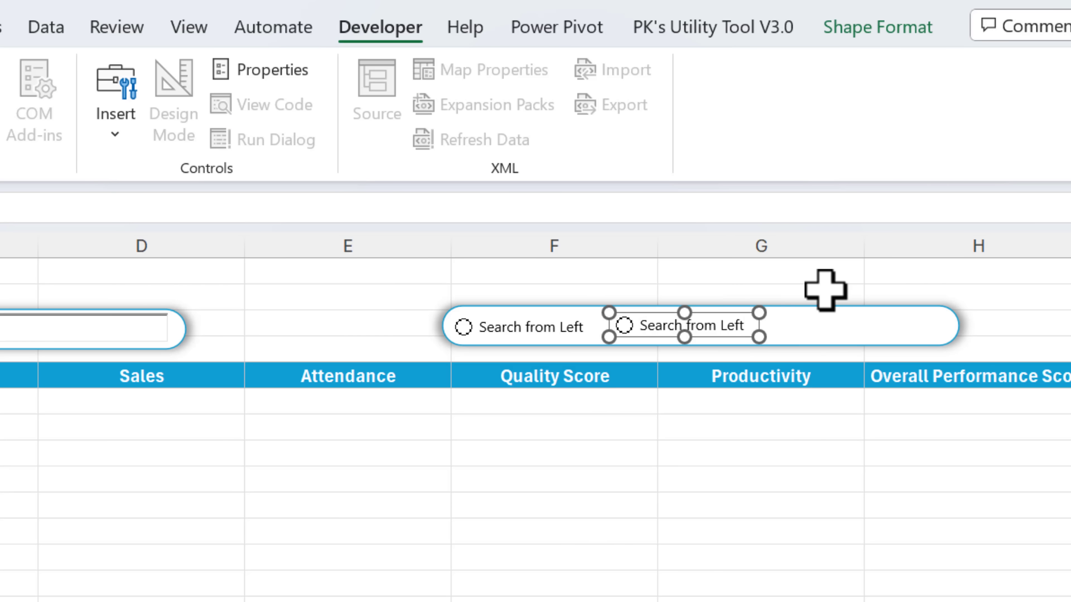
pyautogui.write('Right')
# Duplicate the "Search from Right" option button, place the copy at the end of the bar and relabel it "Search anywhere"
pyautogui.rightClick(712, 335)
pyautogui.press('Escape')
pyautogui.hotkey('ctrl', 'd')
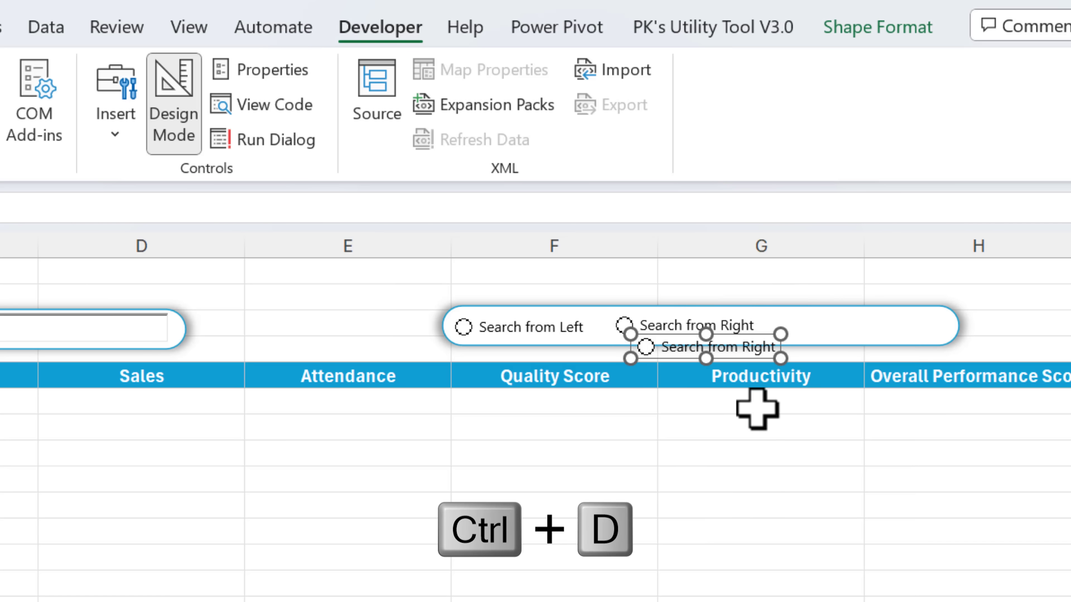
pyautogui.moveTo(746, 359); pyautogui.dragTo(927, 340)
pyautogui.click(873, 328)
pyautogui.write('anywhere')
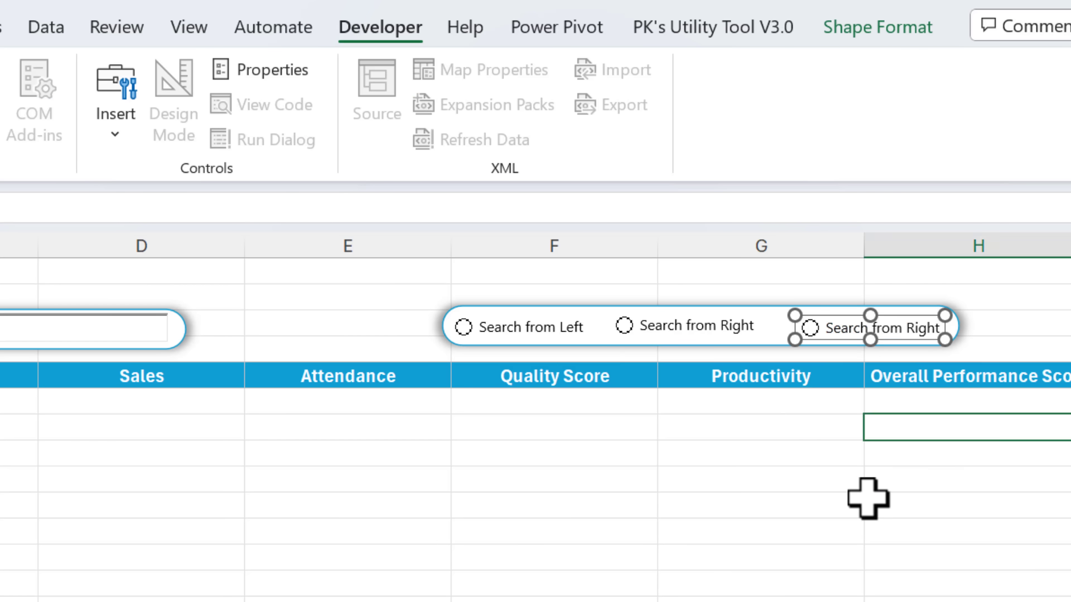
pyautogui.click(886, 426)
# Align the tops of the three option buttons and distribute them horizontally
pyautogui.rightClick(889, 329)
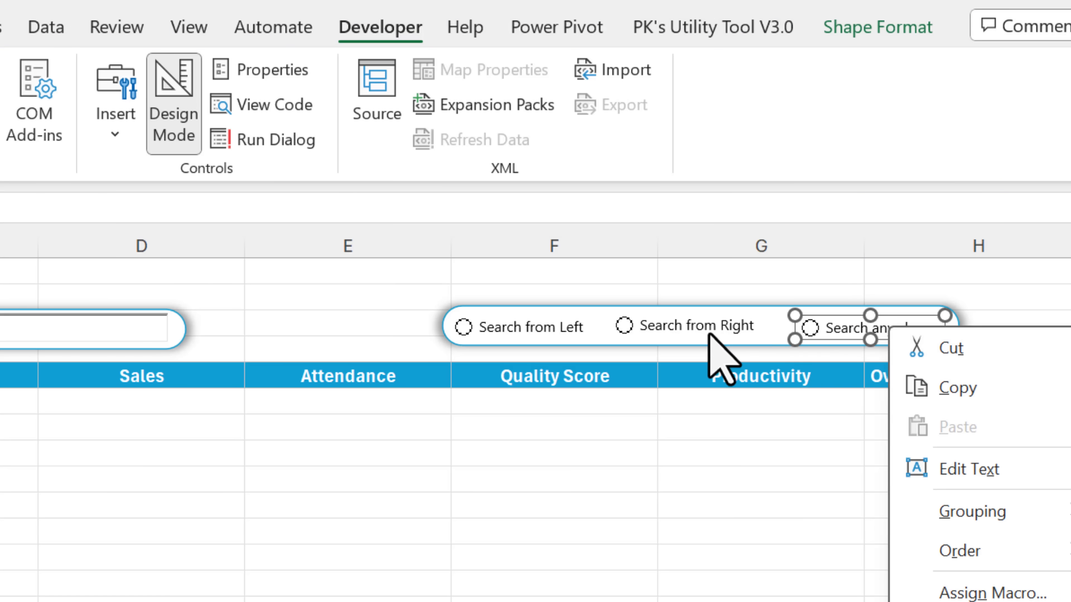
pyautogui.keyDown('ctrl'); pyautogui.click(716, 327); pyautogui.keyUp('ctrl')
pyautogui.rightClick(715, 328)
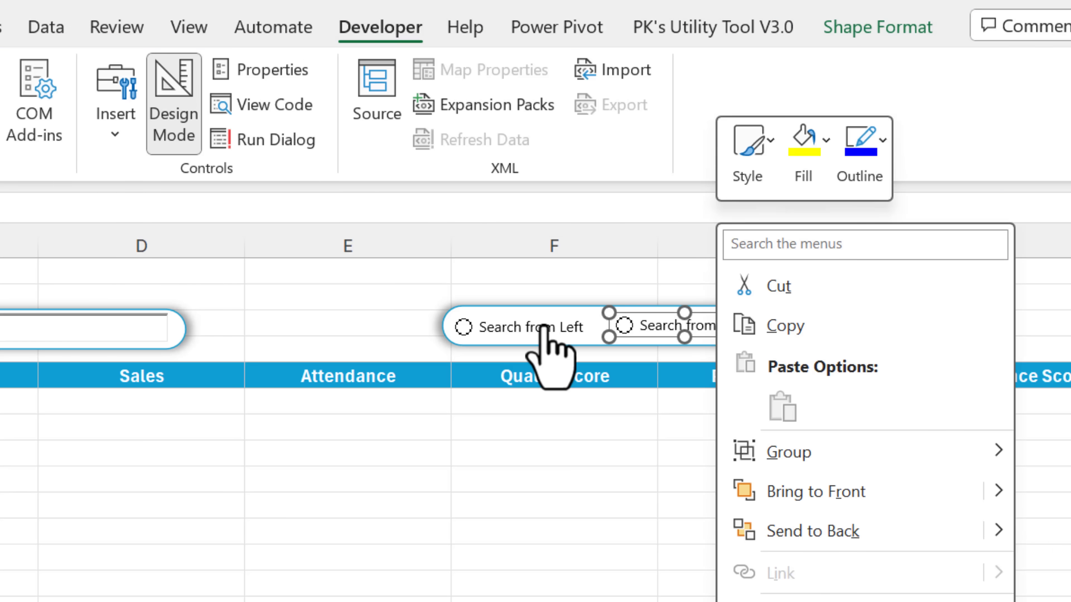
pyautogui.keyDown('ctrl'); pyautogui.click(545, 324); pyautogui.keyUp('ctrl')
pyautogui.rightClick(545, 325)
pyautogui.press('Escape')
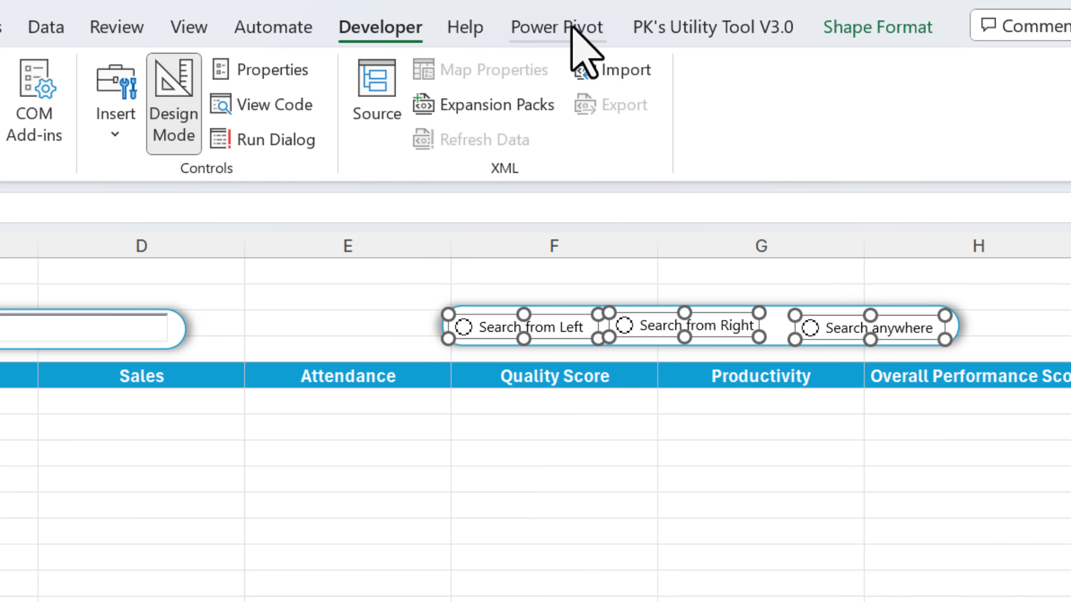
pyautogui.click(877, 29)
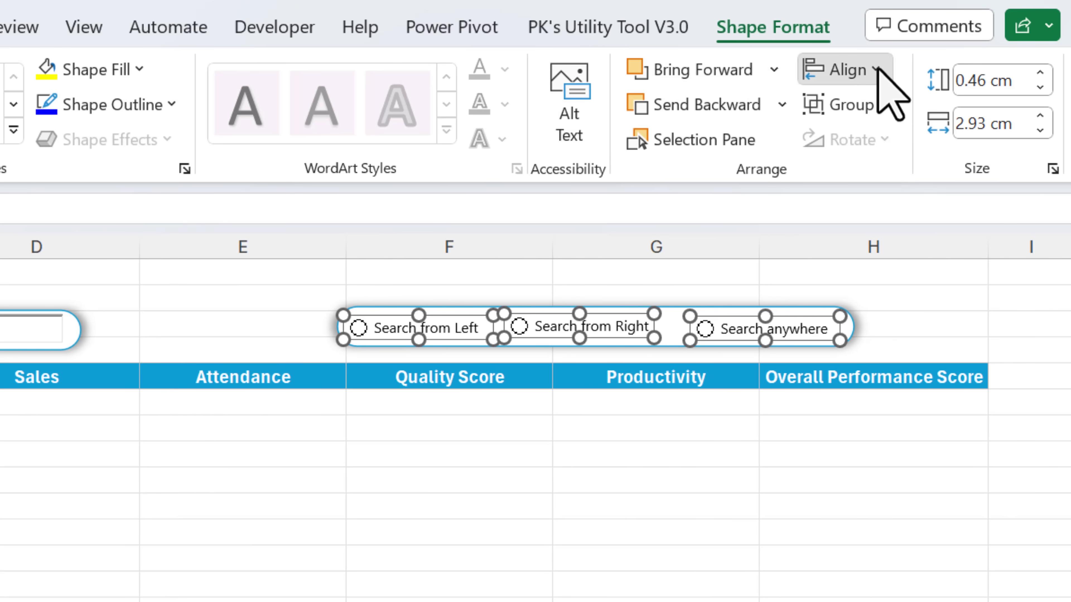
pyautogui.click(881, 70)
pyautogui.click(902, 228)
pyautogui.click(856, 72)
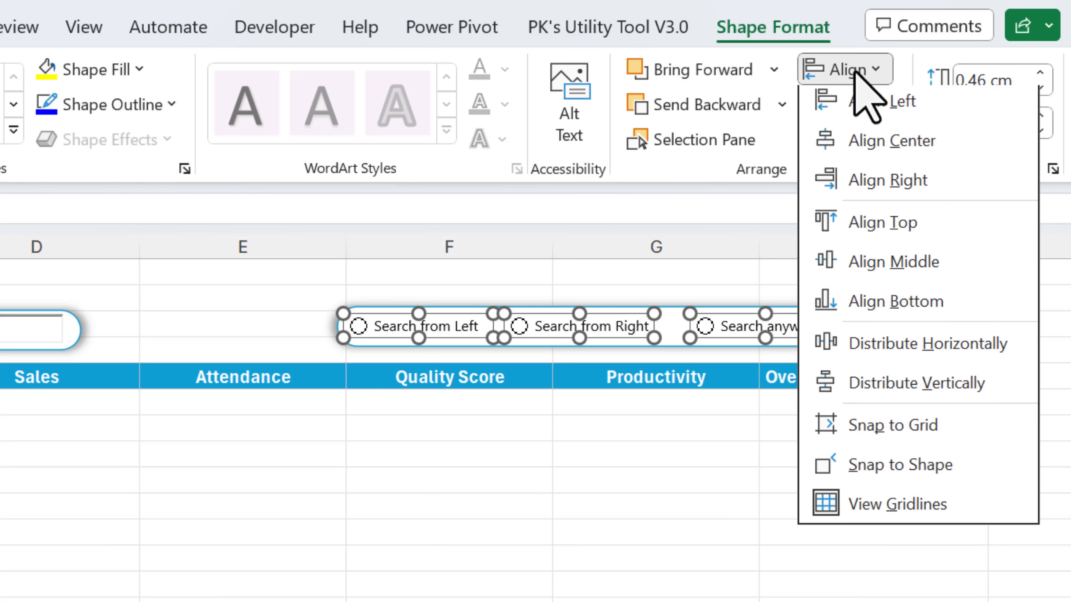
pyautogui.click(962, 350)
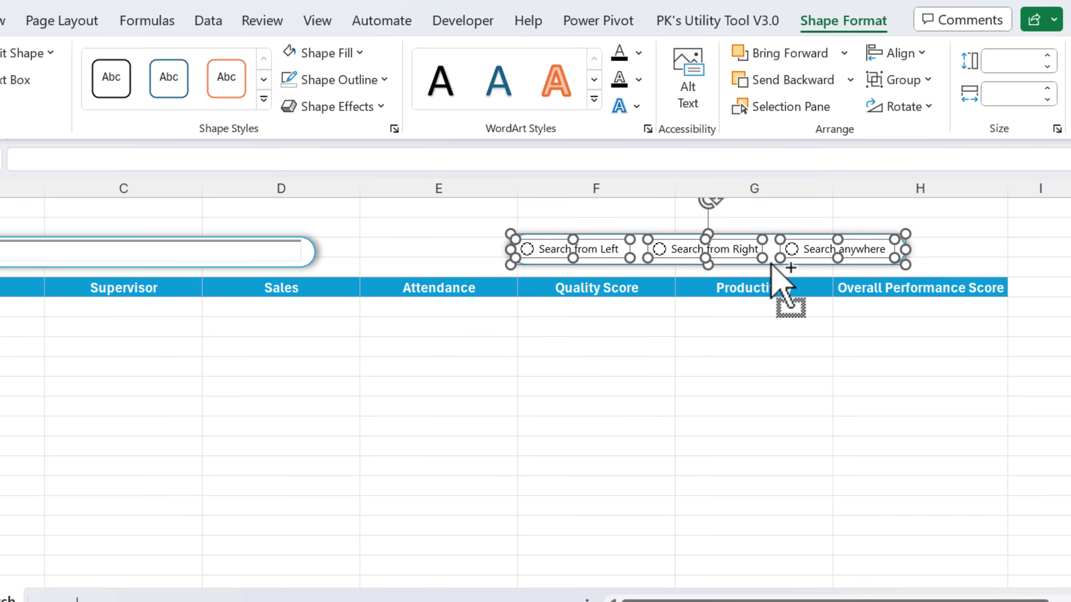
# Group the three option buttons with the rounded bar behind them
pyautogui.rightClick(679, 338)
pyautogui.moveTo(864, 382)
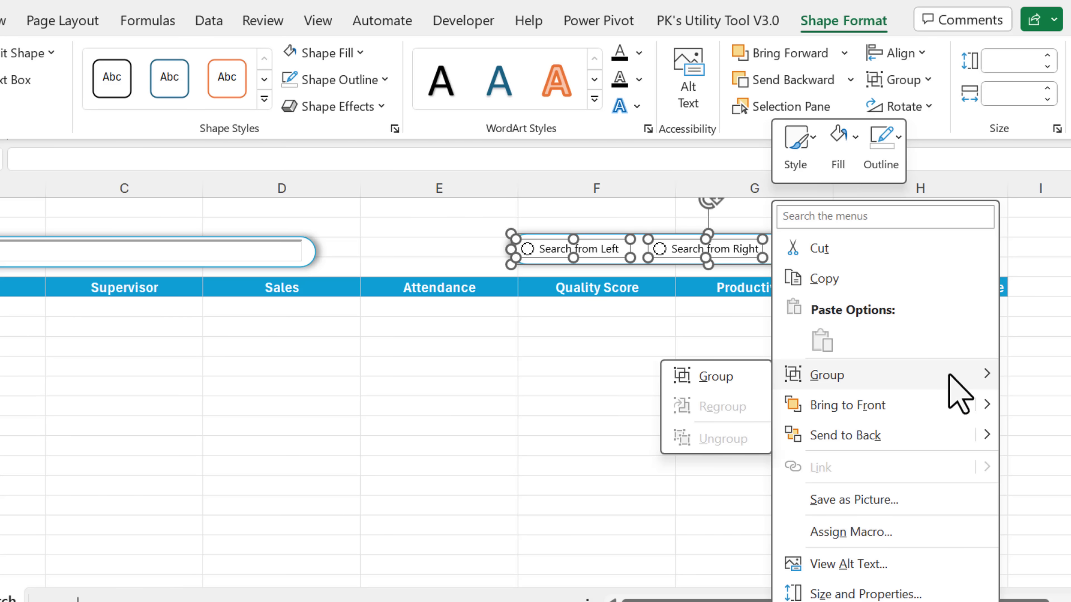
pyautogui.click(729, 377)
pyautogui.click(877, 381)
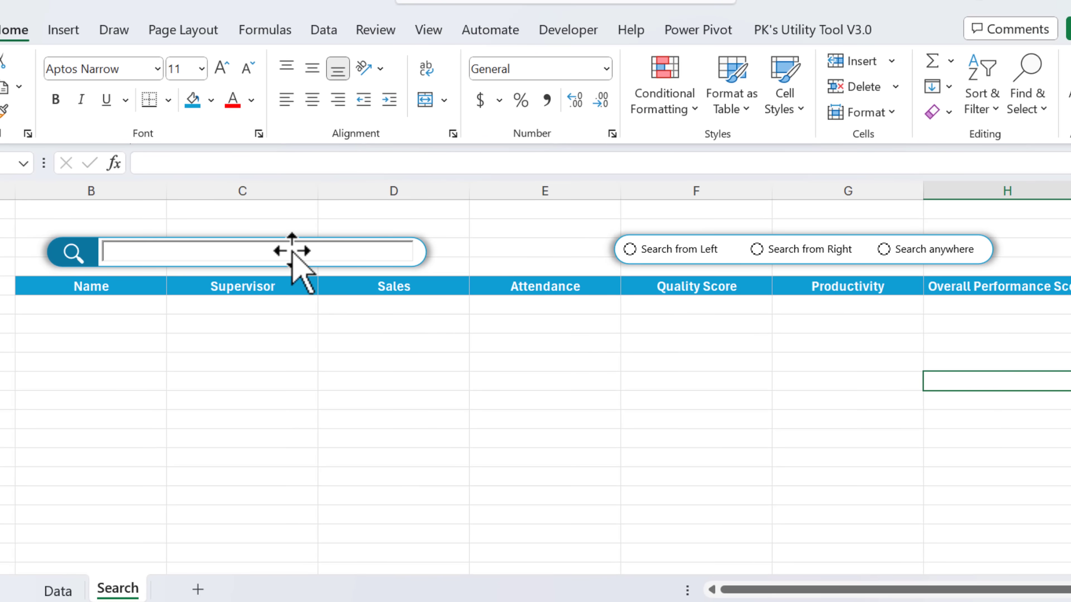
# Nudge the search text box slightly down and set its SpecialEffect property to 0 - fmSpecialEffectFlat
pyautogui.click(292, 250)
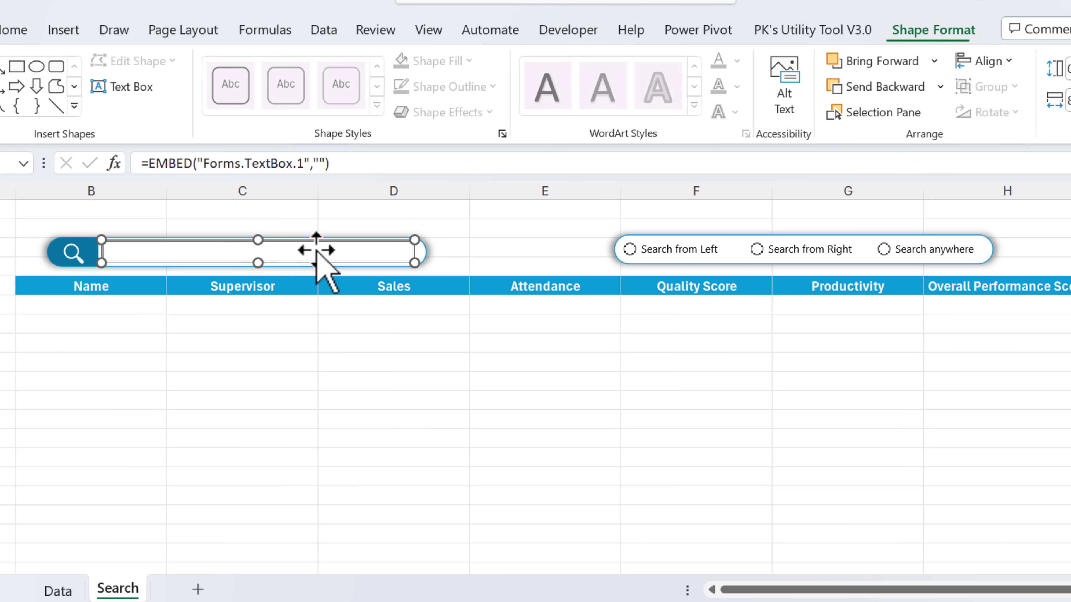
pyautogui.click(317, 250)
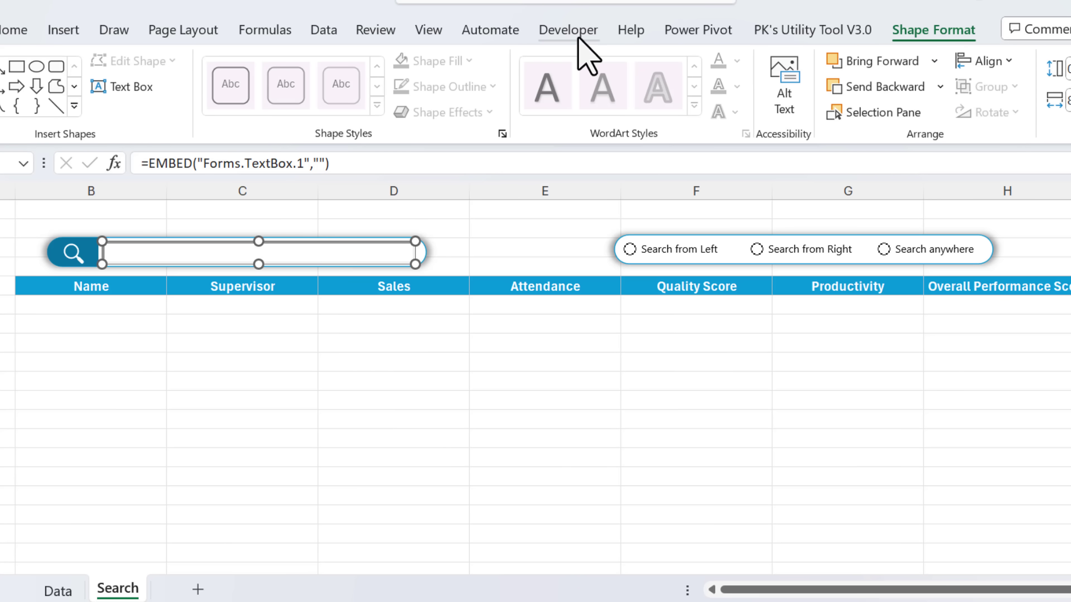
pyautogui.click(572, 31)
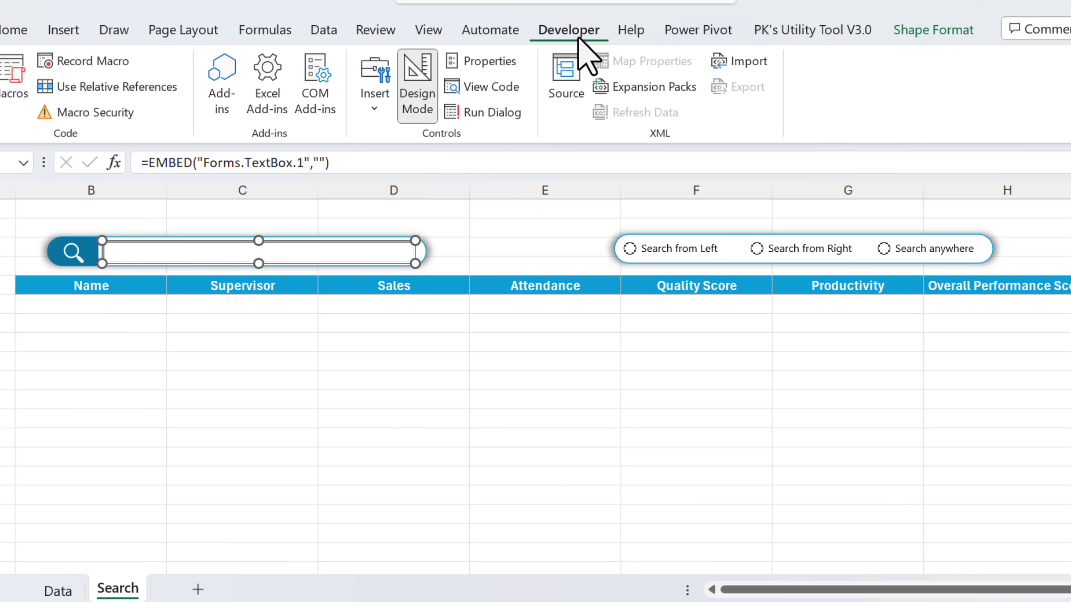
pyautogui.click(497, 68)
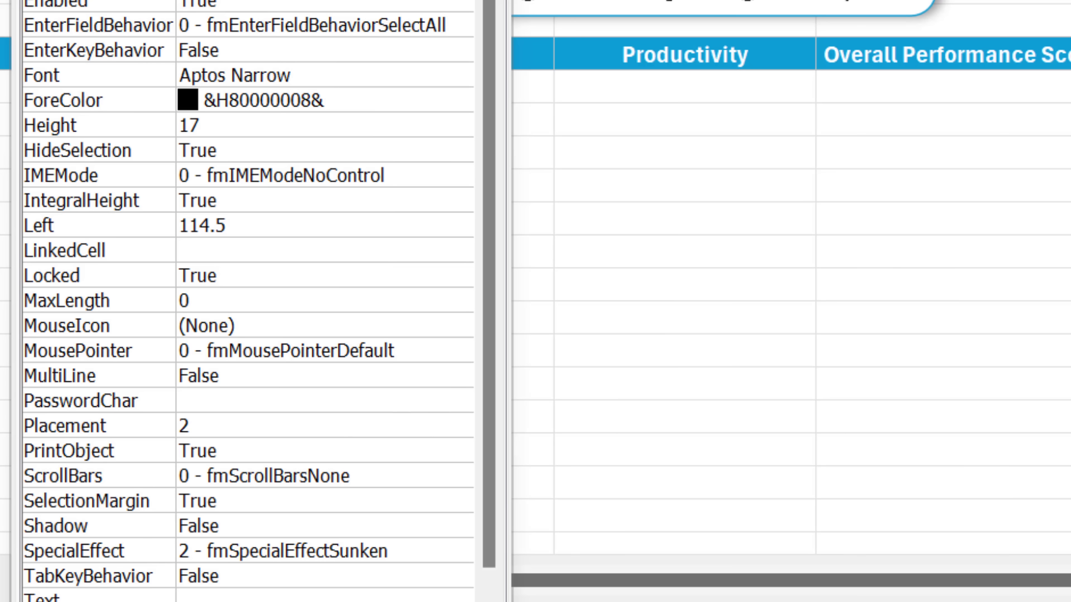
pyautogui.doubleClick(412, 554)
pyautogui.doubleClick(413, 554)
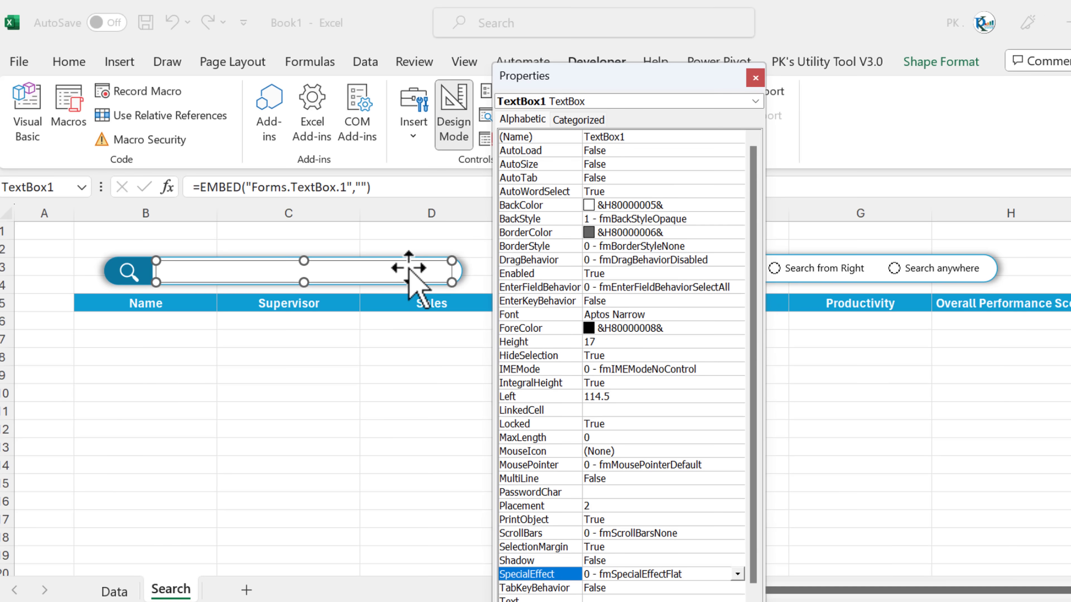
pyautogui.click(399, 394)
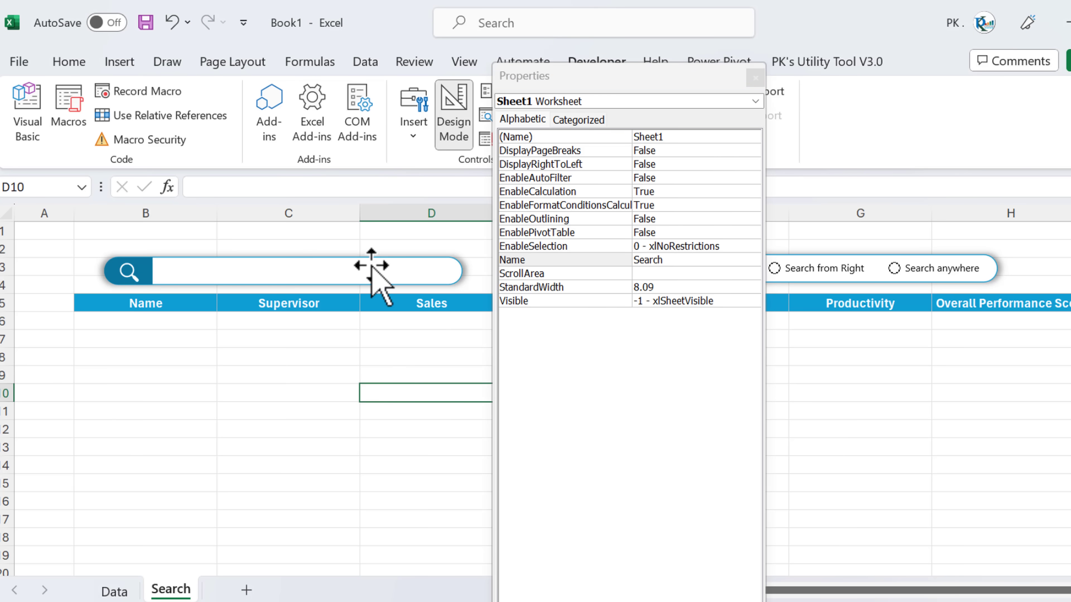
pyautogui.click(365, 270)
pyautogui.click(755, 78)
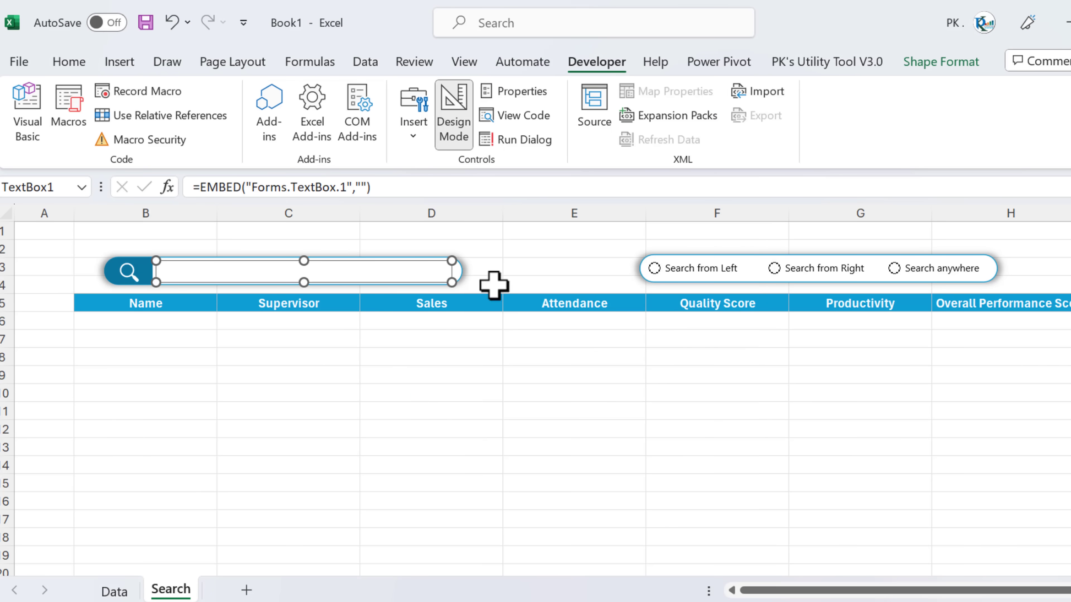
pyautogui.click(406, 409)
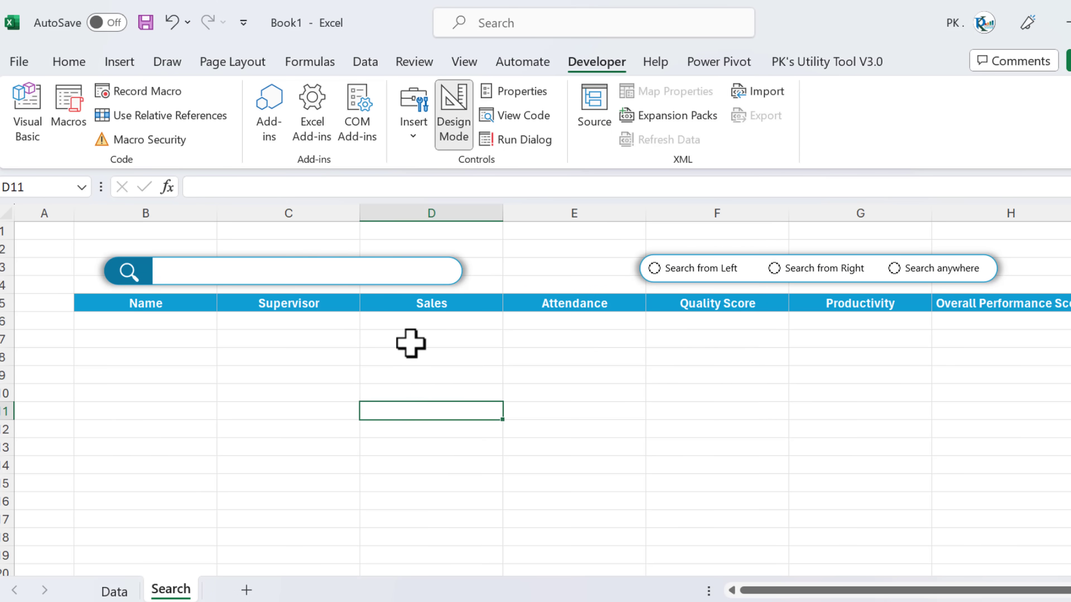
# Leave design mode, test the search text box by entering "dsds", and clear the text again
pyautogui.click(463, 109)
pyautogui.click(256, 271)
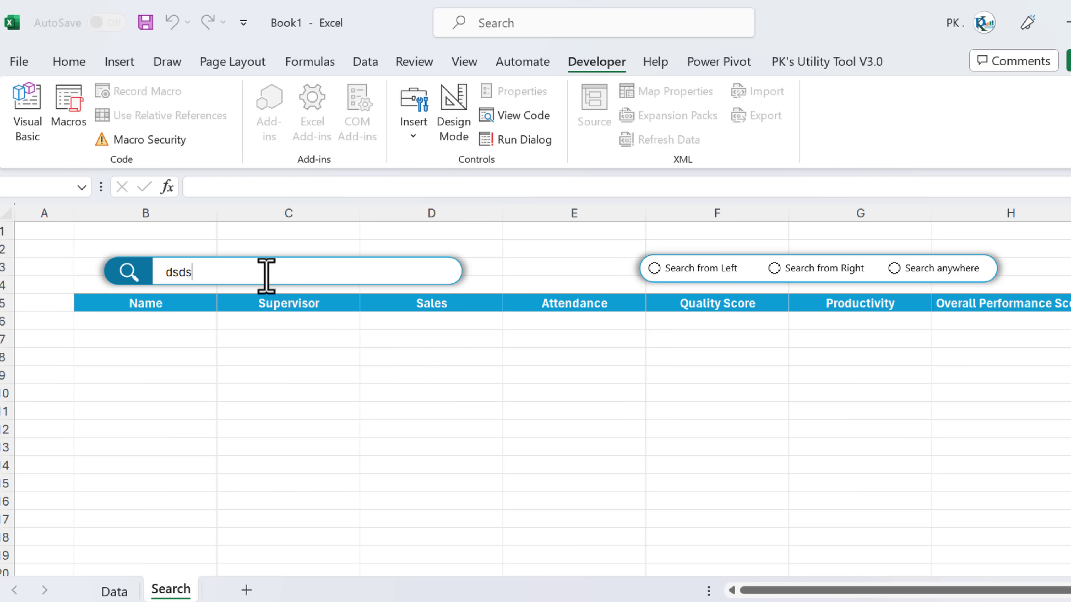
pyautogui.click(449, 356)
pyautogui.click(354, 275)
pyautogui.click(447, 357)
pyautogui.click(452, 397)
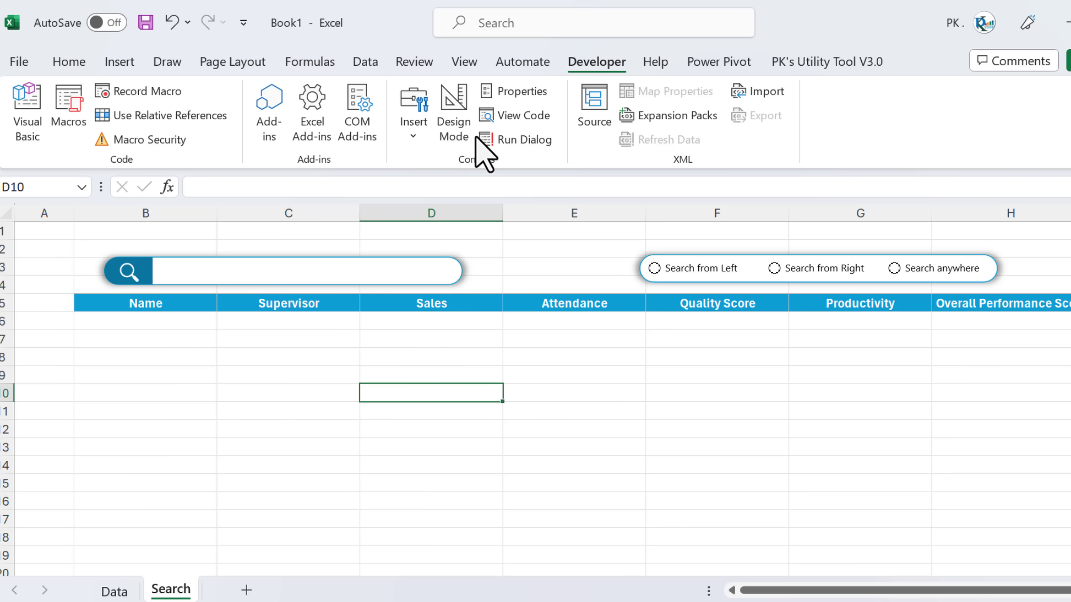
# In design mode, set the search text box's LinkedCell property to B1 and close its properties
pyautogui.click(448, 118)
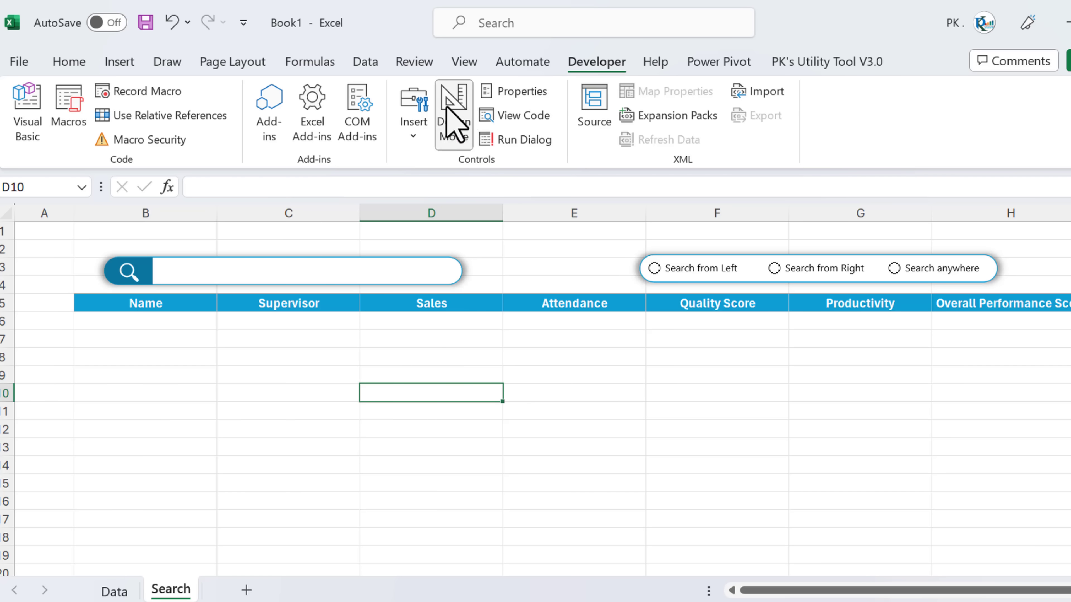
pyautogui.click(322, 271)
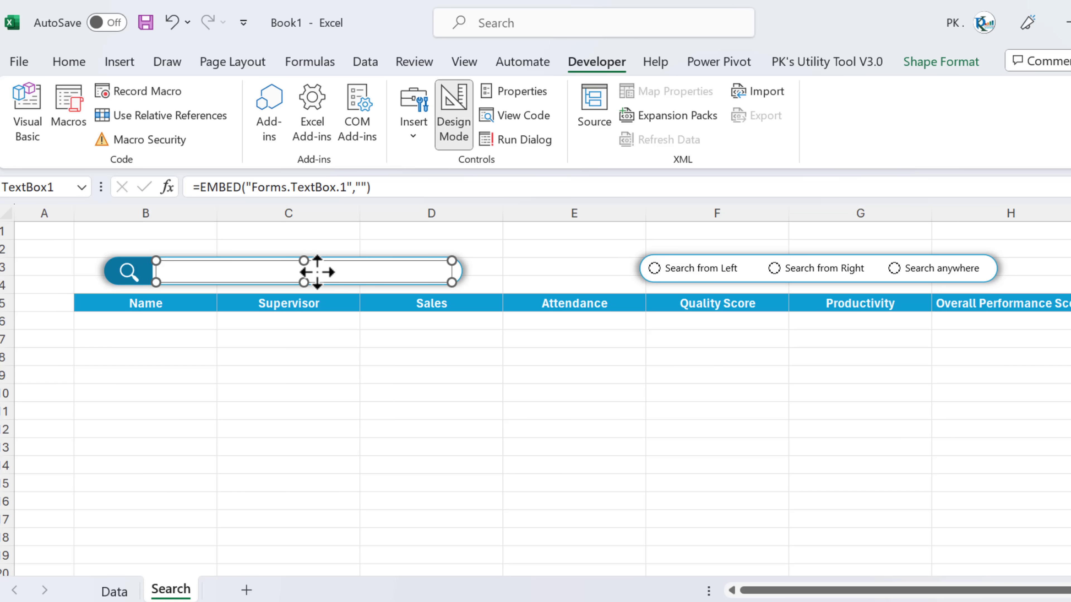
pyautogui.rightClick(381, 272)
pyautogui.click(466, 372)
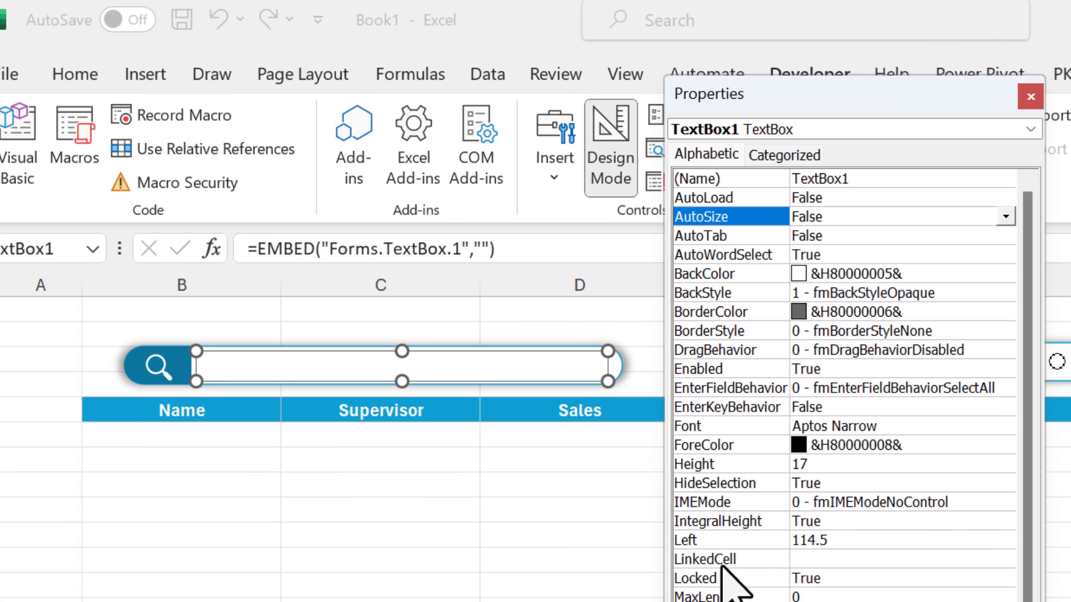
pyautogui.click(721, 565)
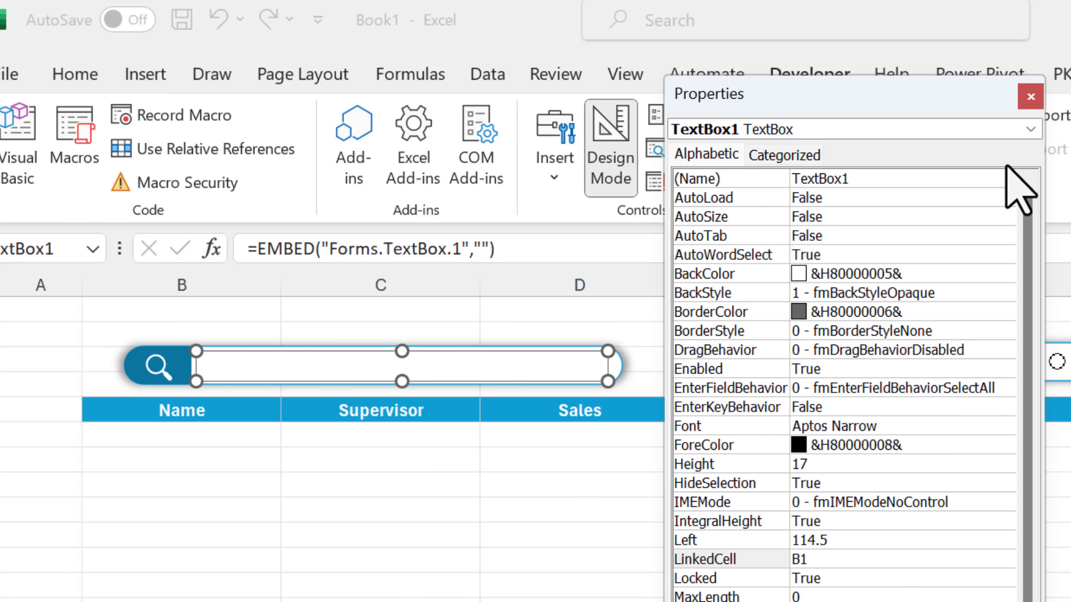
pyautogui.click(1031, 96)
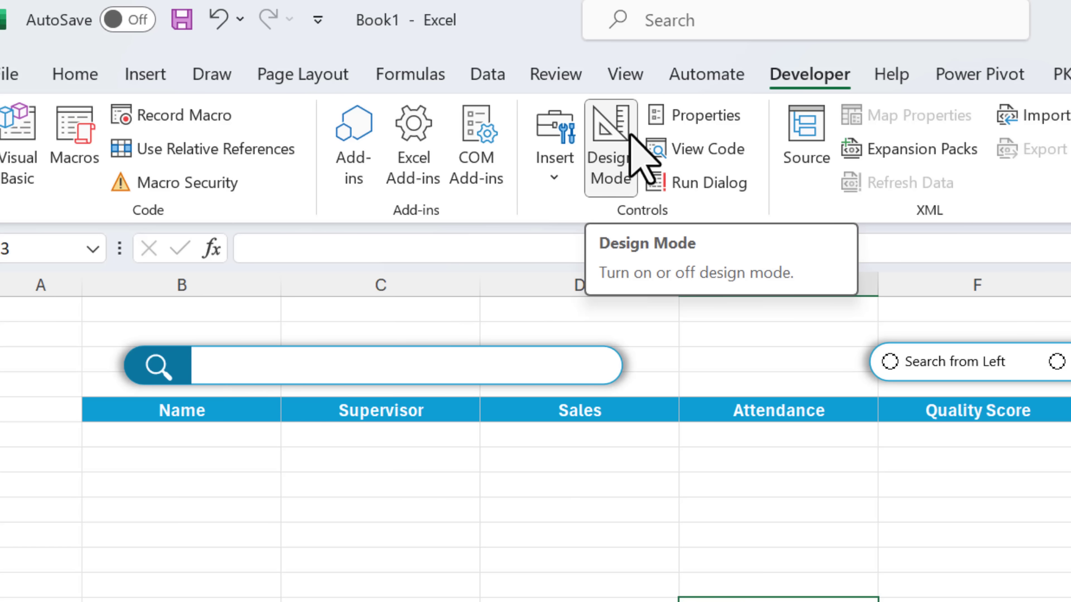
# Leave design mode and test the linked search text box by entering "PK"
pyautogui.click(599, 177)
pyautogui.click(285, 370)
pyautogui.write('PK')
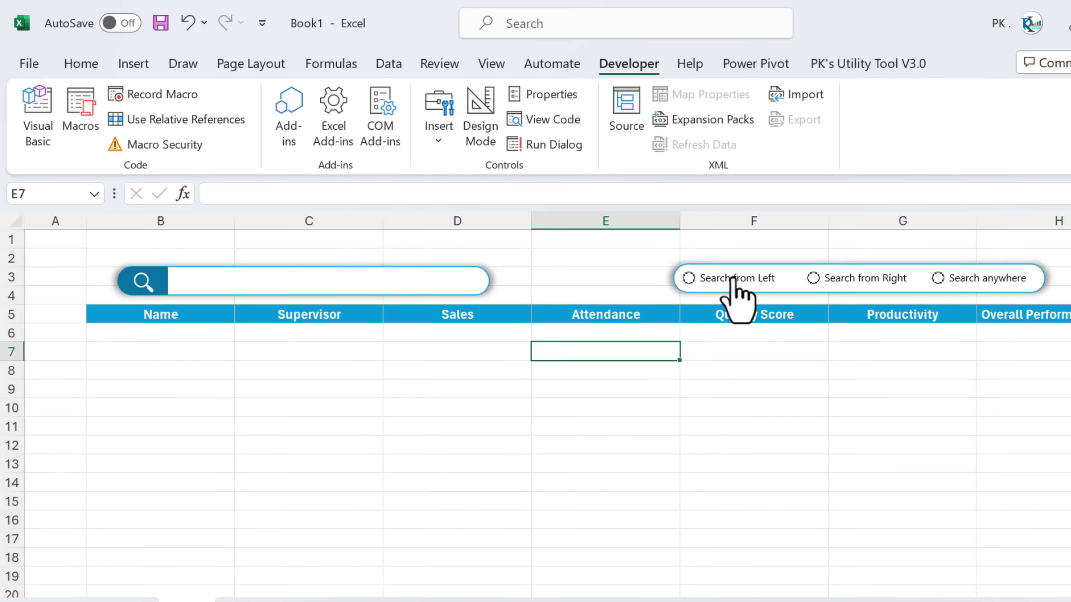
# Link the Search from Left option button to cell $A$1 through its control format settings
pyautogui.keyDown('ctrl'); pyautogui.click(951, 361); pyautogui.keyUp('ctrl')
pyautogui.rightClick(725, 273)
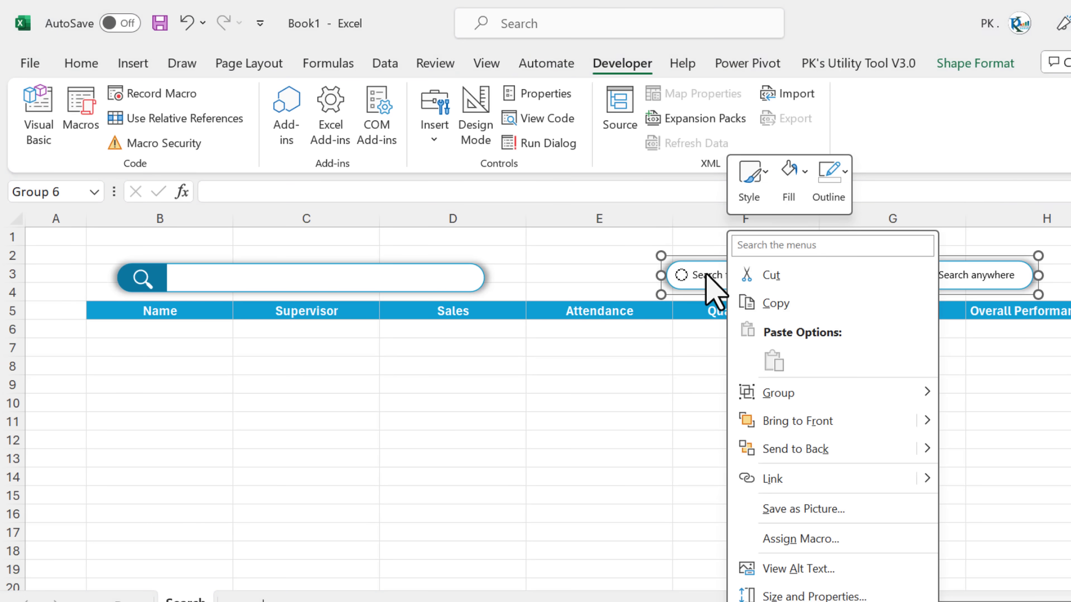
pyautogui.rightClick(707, 275)
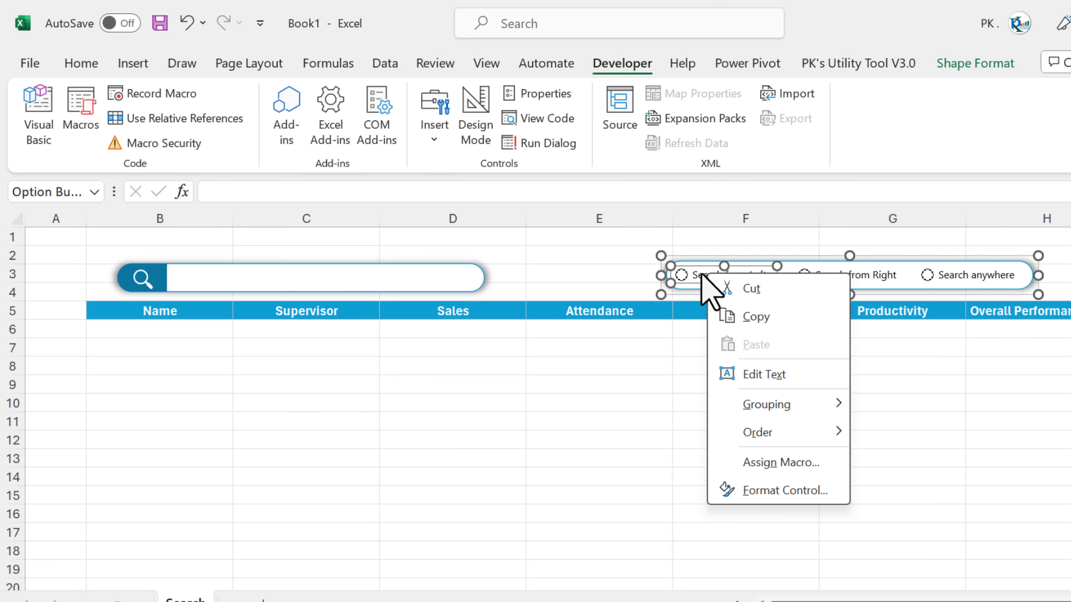
pyautogui.click(788, 495)
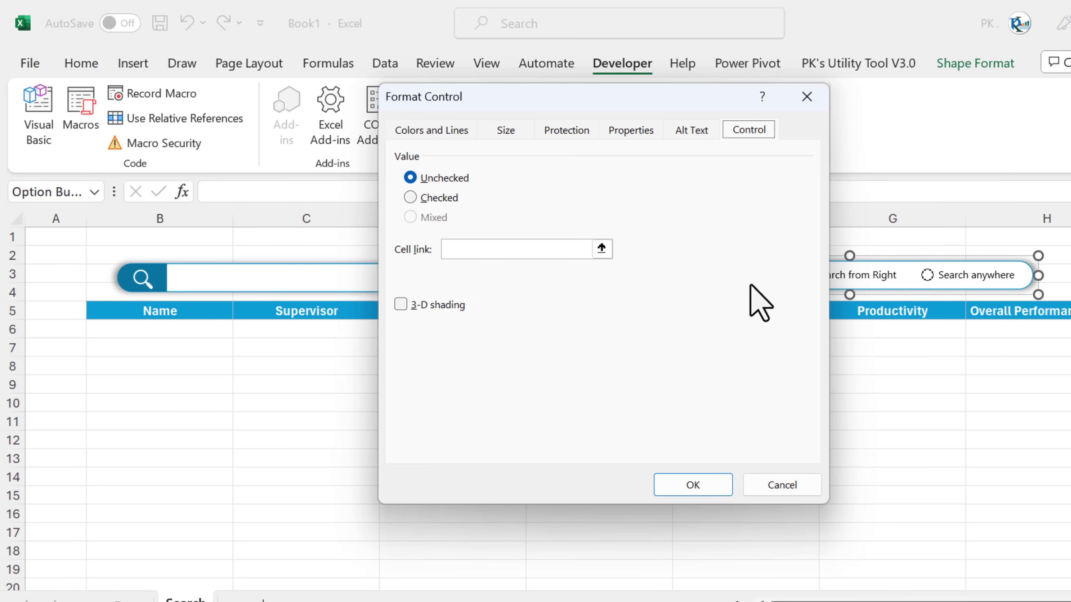
pyautogui.click(477, 252)
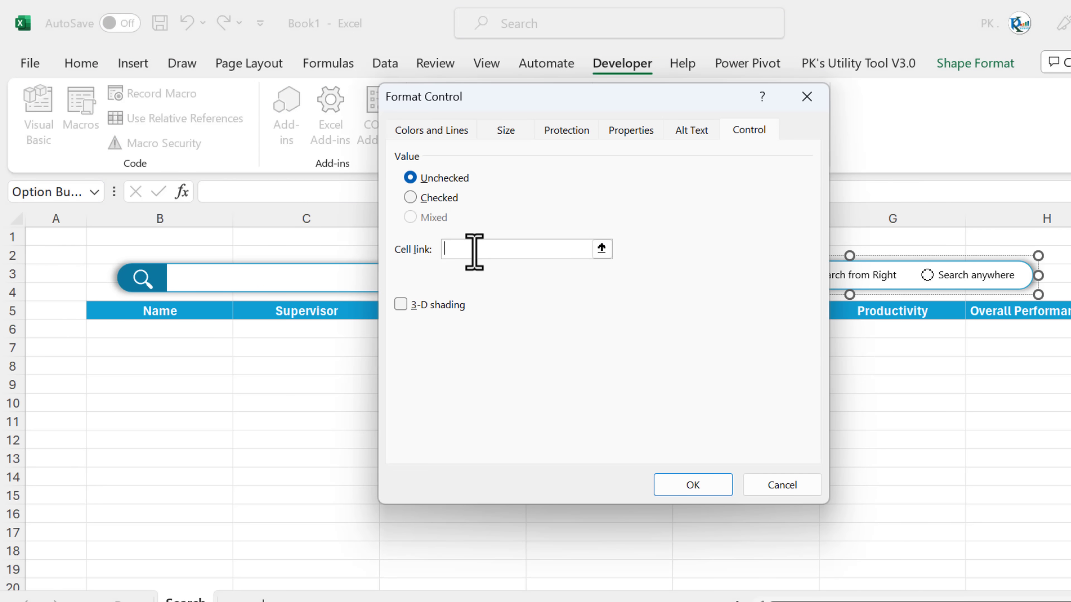
pyautogui.click(56, 235)
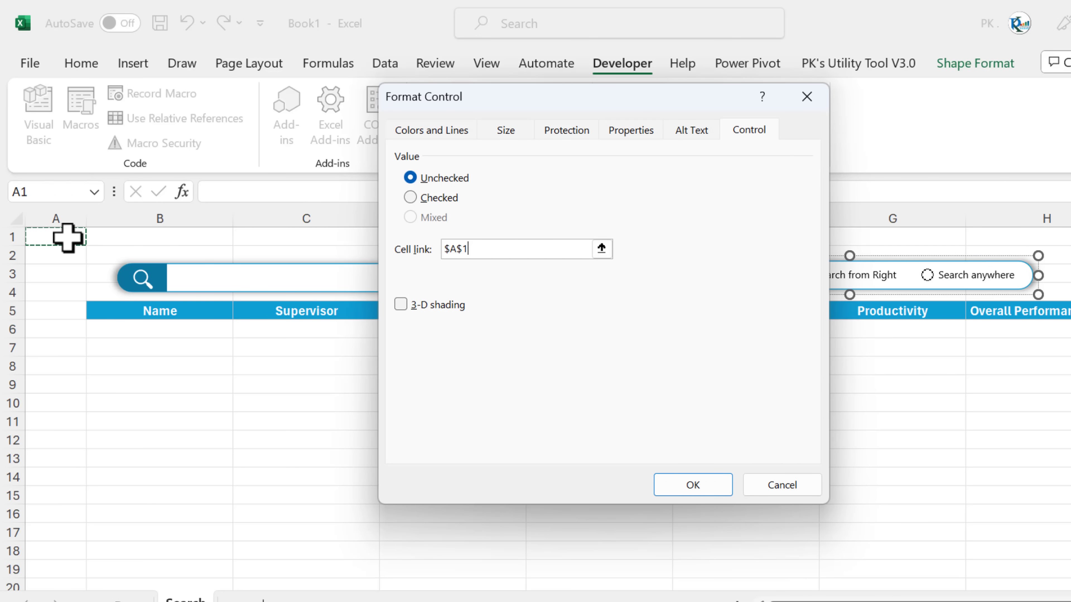
pyautogui.click(761, 457)
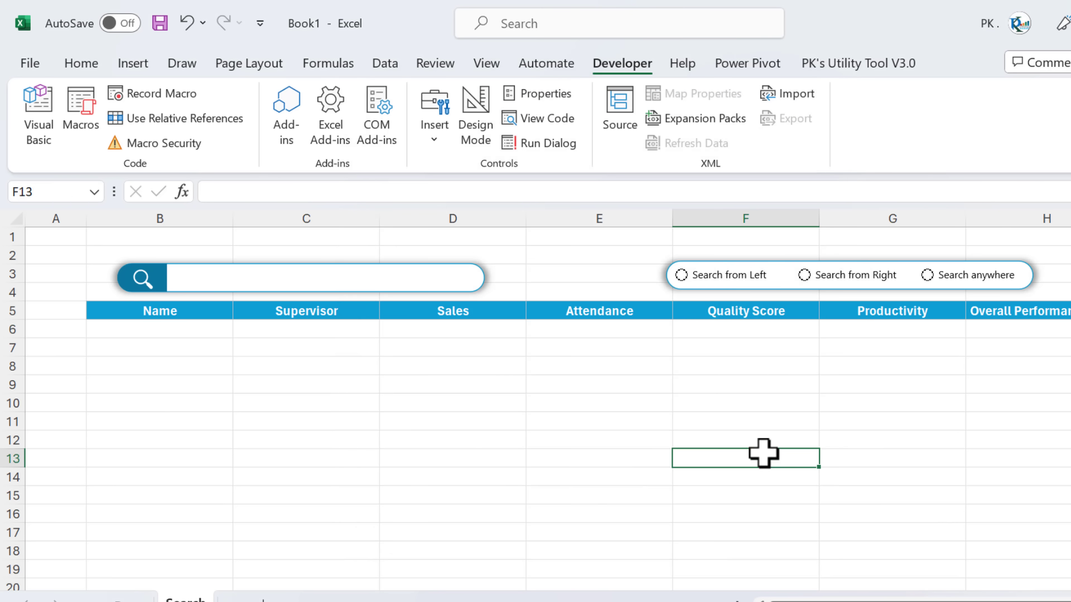
# Test the option buttons by choosing Search from Left, Search from Right and Search anywhere in turn
pyautogui.click(708, 280)
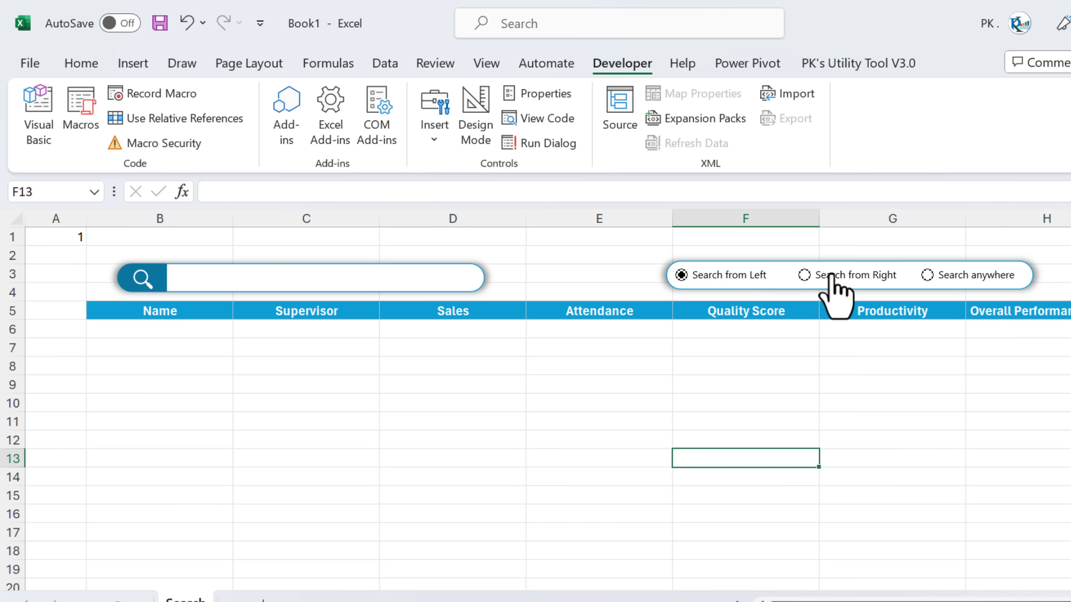
pyautogui.click(841, 278)
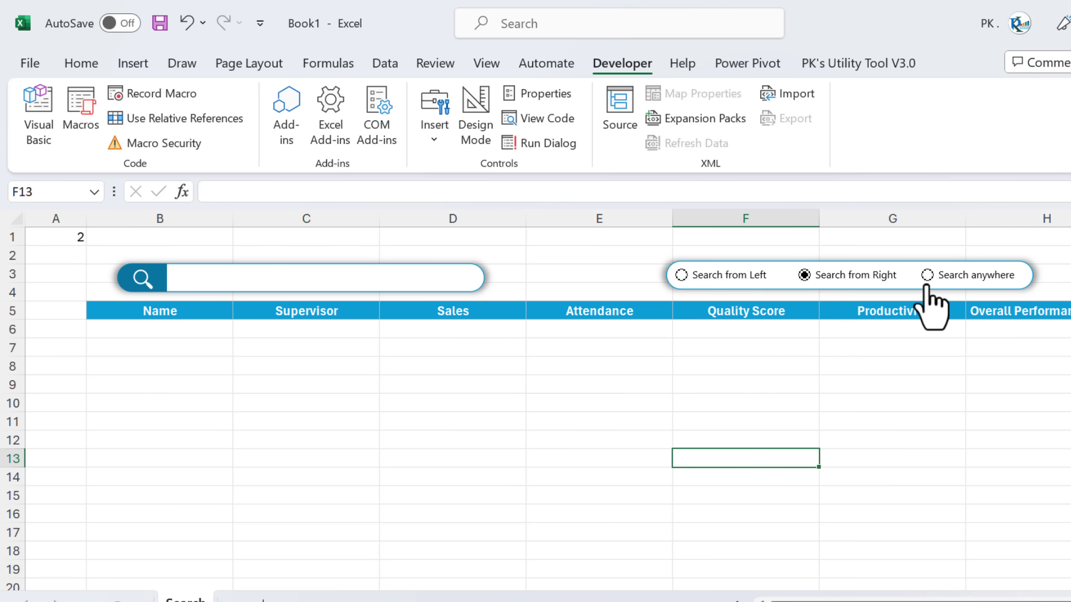
pyautogui.click(949, 280)
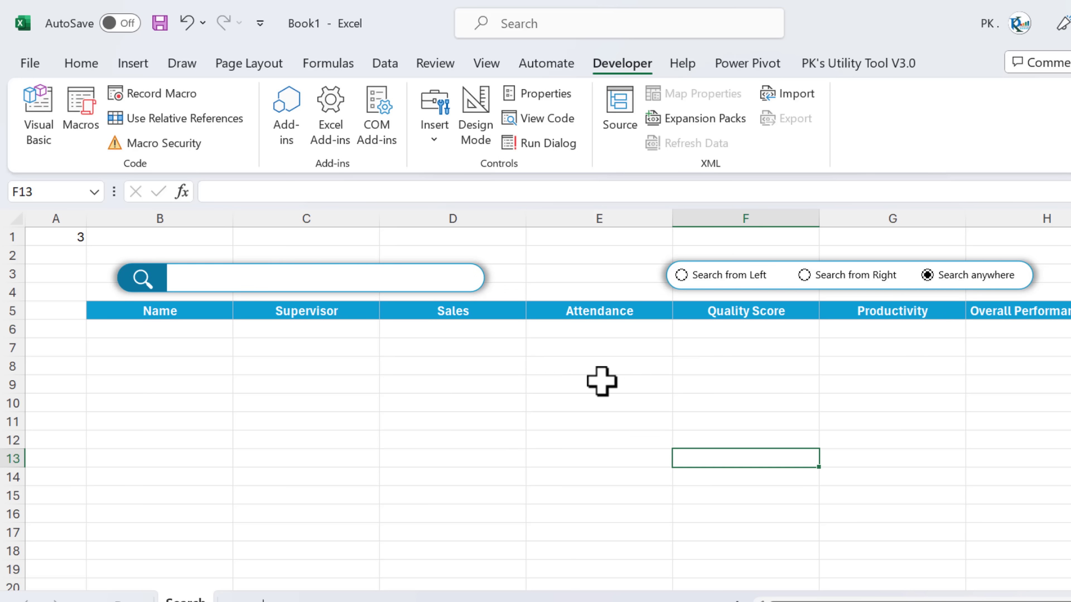
# Check the linked cell A1 and enter "PK" in the search text box
pyautogui.click(547, 364)
pyautogui.click(71, 243)
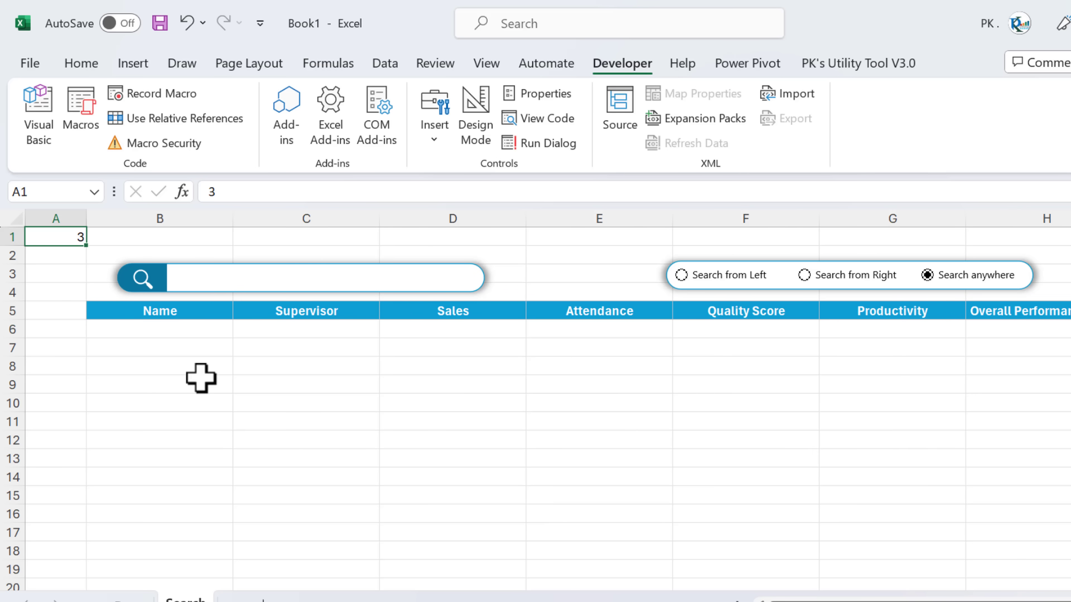
pyautogui.click(210, 283)
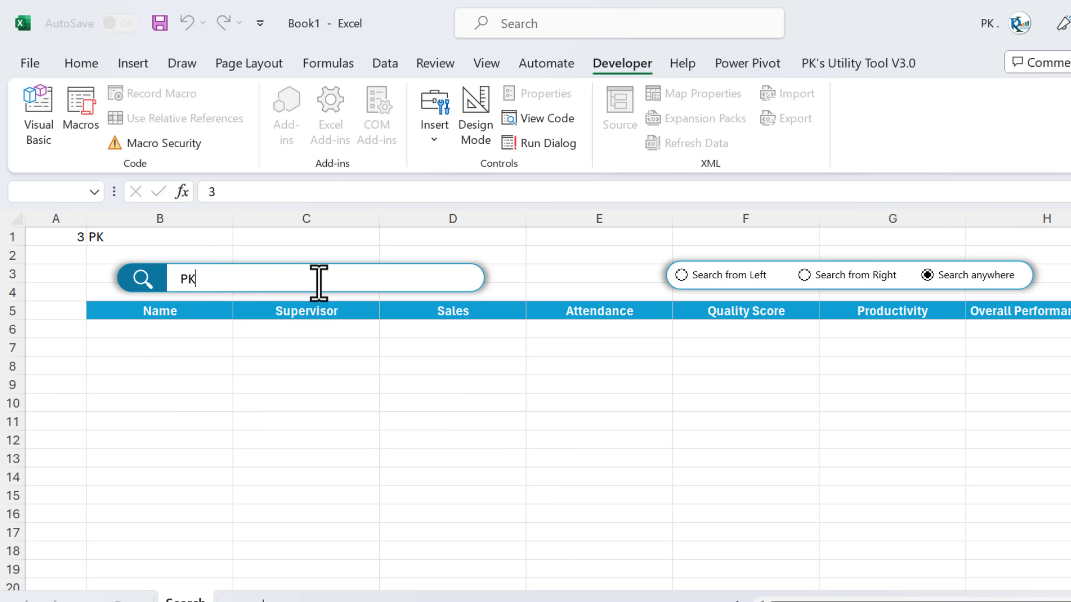
pyautogui.click(307, 383)
# Define the workbook-scoped name Search_Type for cell A1 of the Search sheet
pyautogui.click(76, 237)
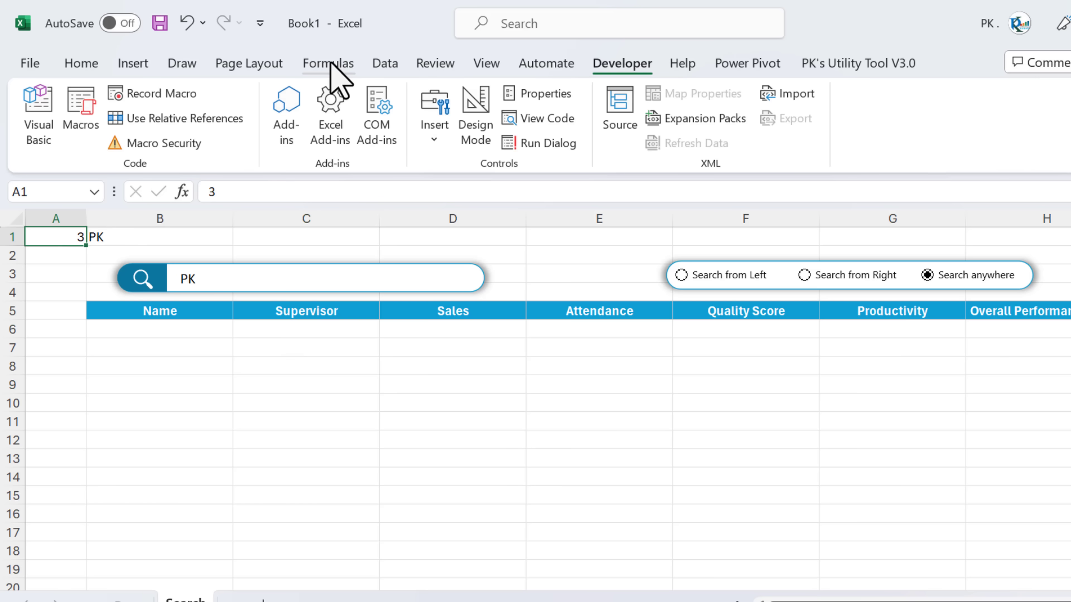
pyautogui.click(340, 64)
pyautogui.click(484, 116)
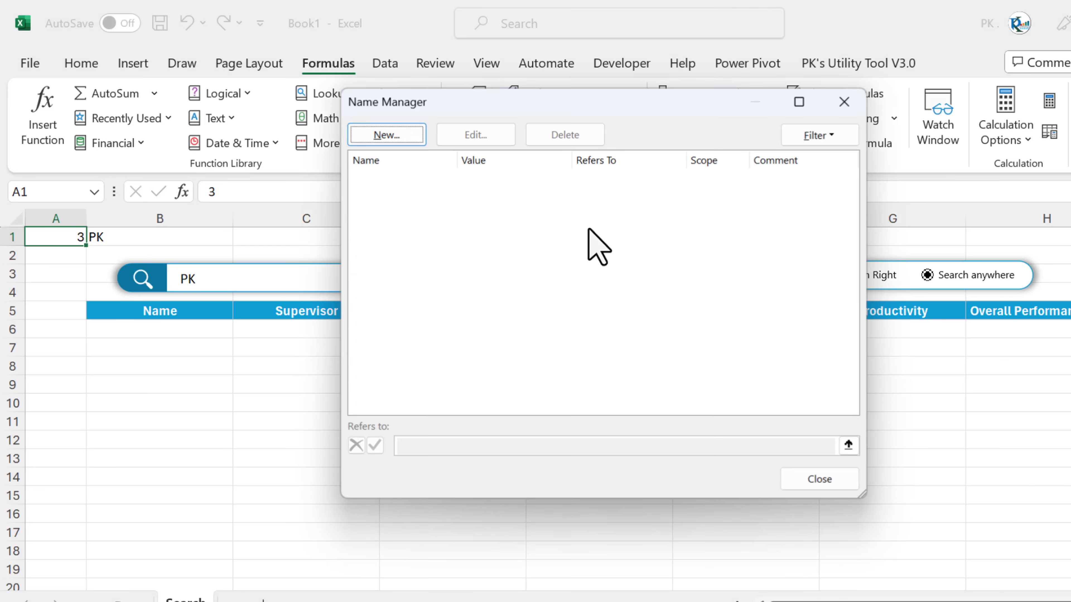
pyautogui.click(406, 138)
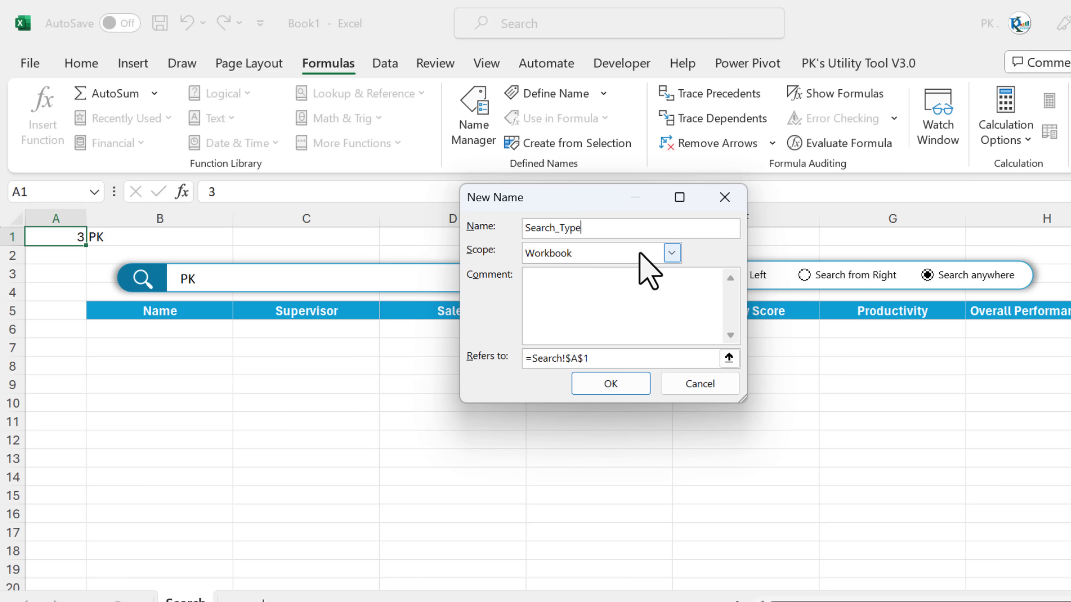
pyautogui.click(631, 389)
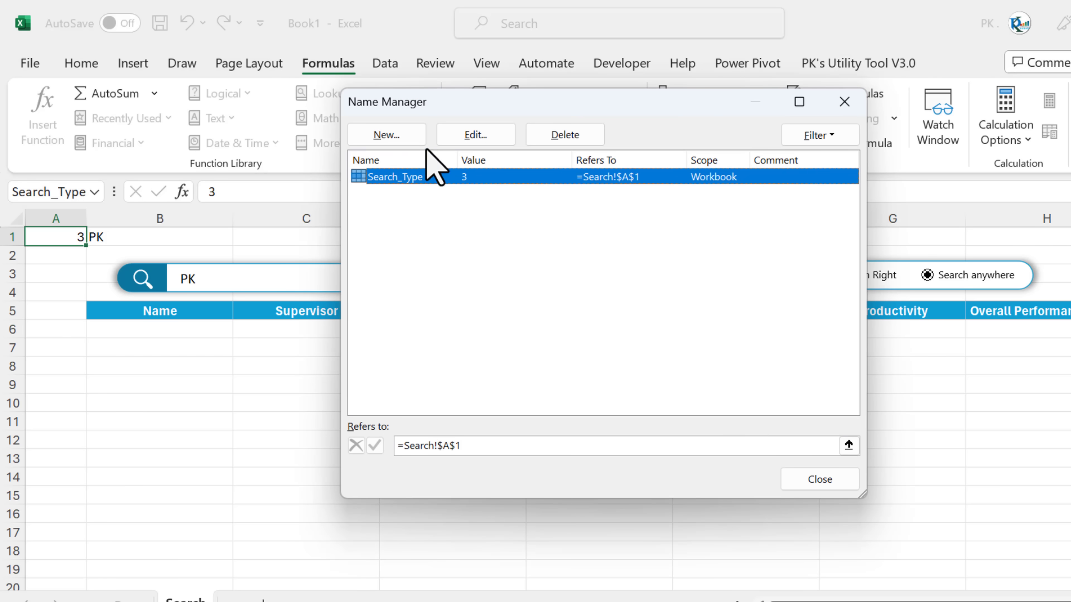
# Define a second workbook-scoped name, Search_Text, referring to =Search!$B$1
pyautogui.click(403, 142)
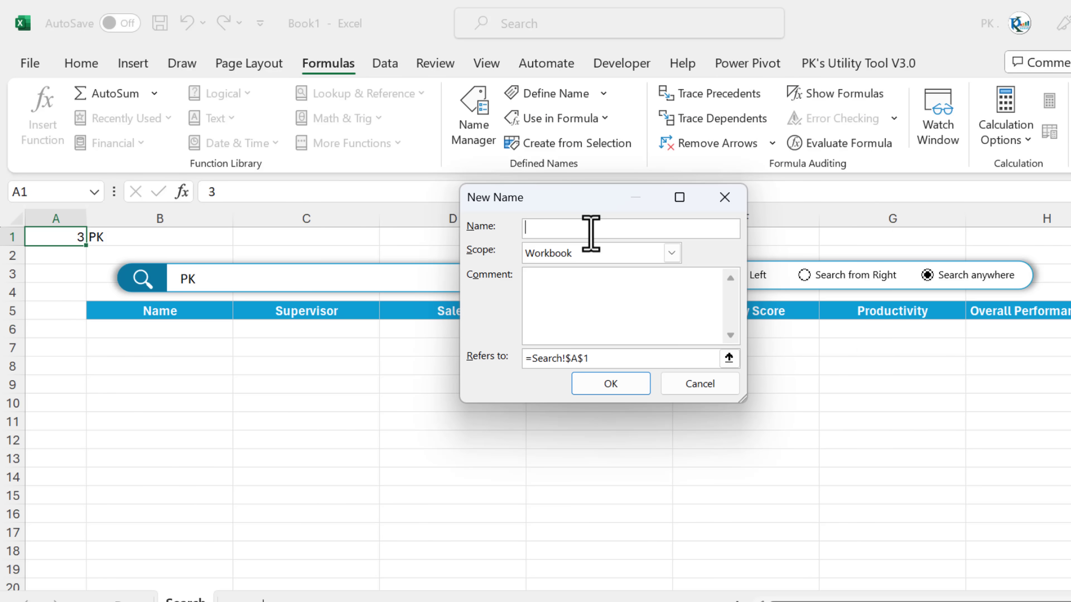
pyautogui.moveTo(590, 358); pyautogui.dragTo(497, 357)
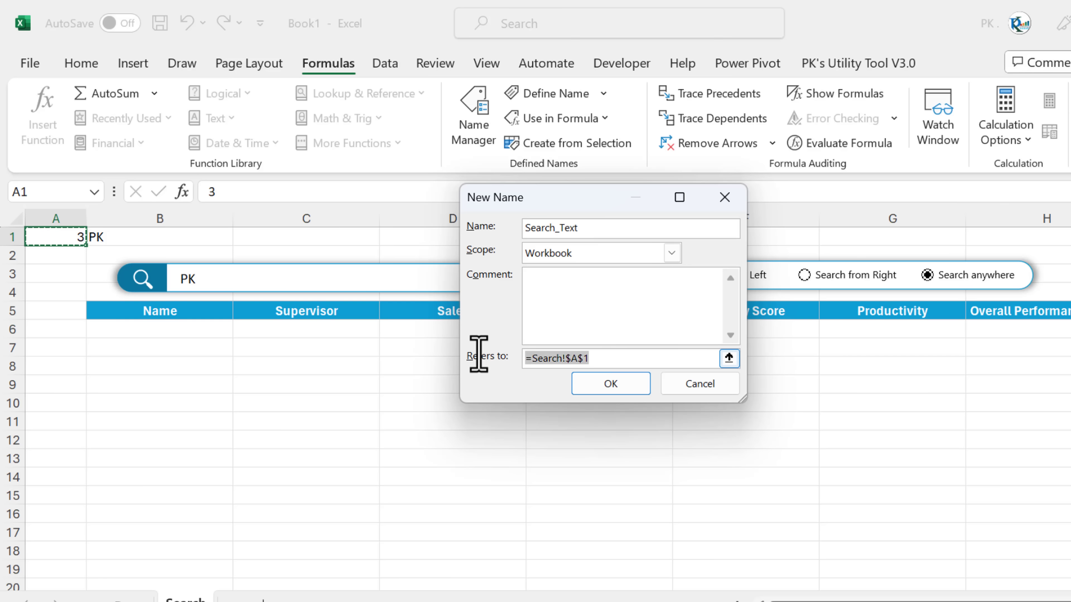
pyautogui.press('BackSpace')
pyautogui.click(112, 237)
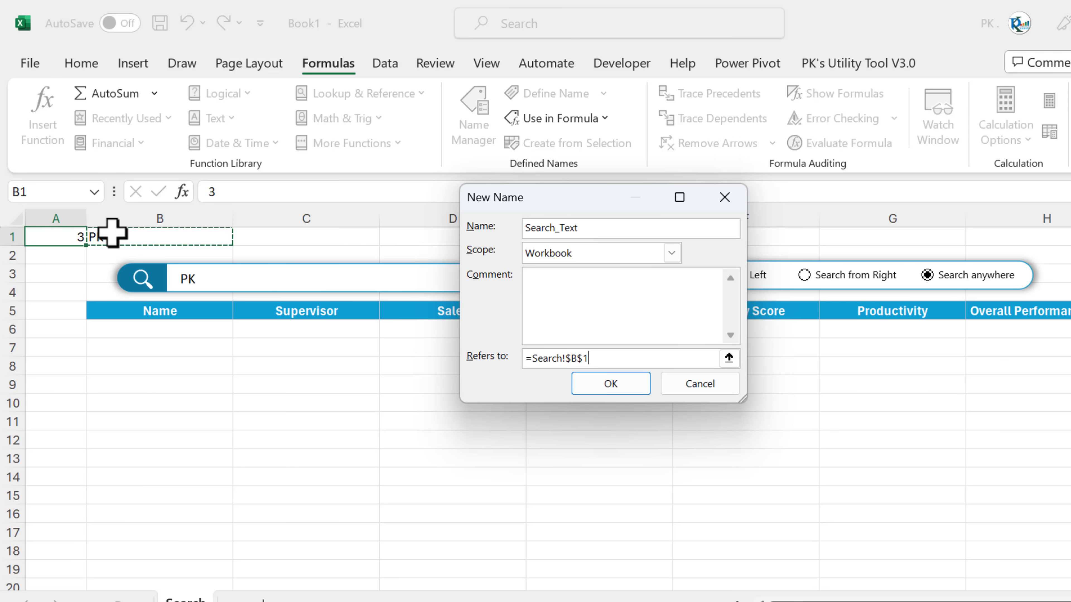
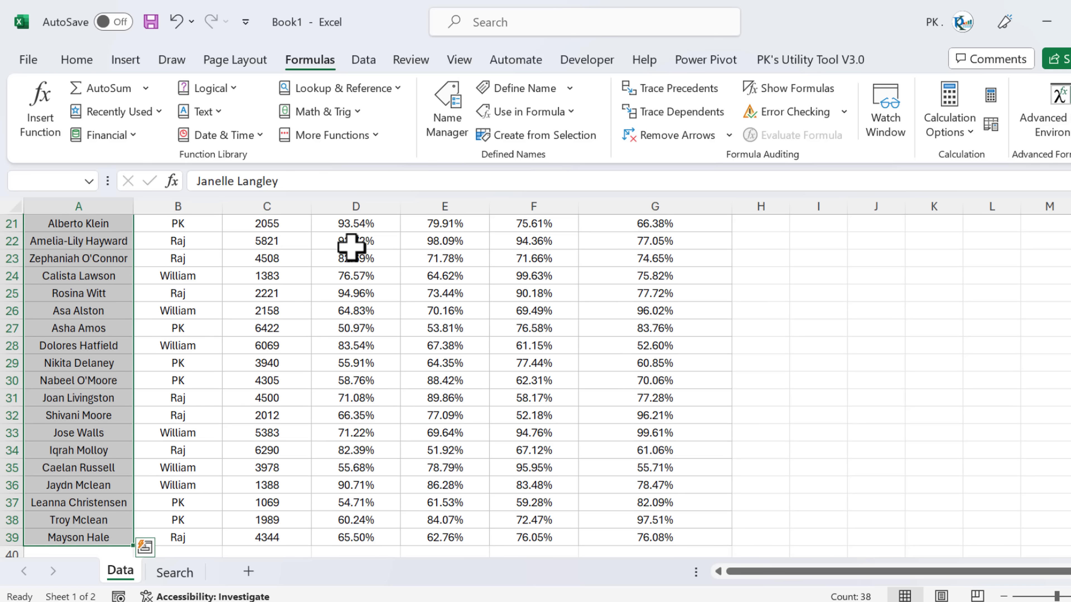
# Examine how far the employee data on the Data sheet extends across the columns and down the rows
pyautogui.hotkey('shift', 'BackSpace')
pyautogui.hotkey('ctrl', 'shift', 'Right')
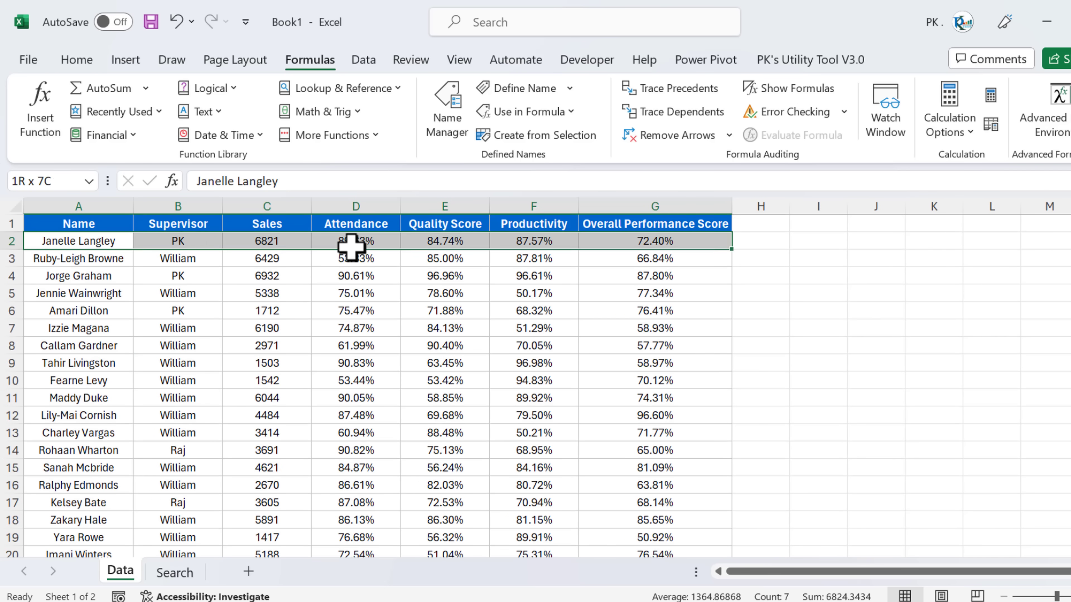
pyautogui.hotkey('ctrl', 'shift', 'Down')
pyautogui.hotkey('shift', 'BackSpace')
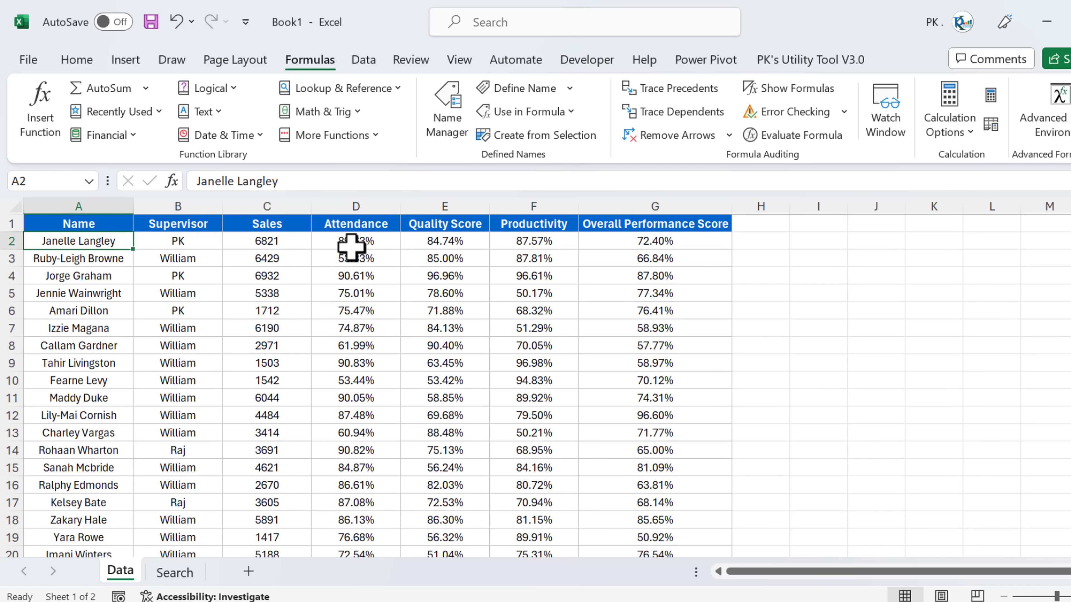
pyautogui.hotkey('ctrl', 'Down')
pyautogui.press('Down')
pyautogui.press('Down')
pyautogui.press('Down')
pyautogui.press('Down')
pyautogui.press('Down')
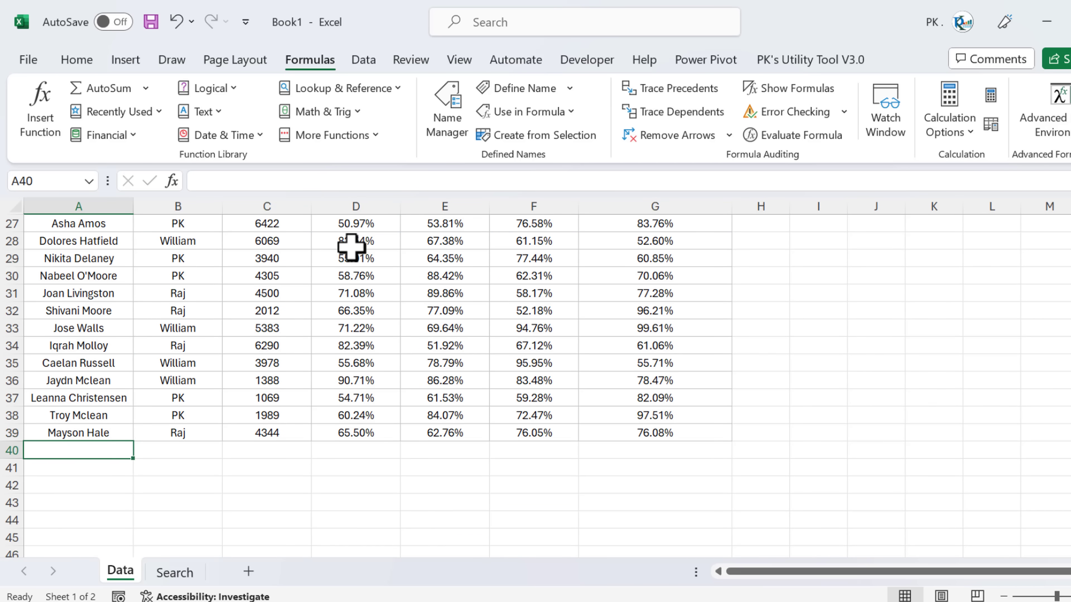
pyautogui.hotkey('ctrl', 'Up')
pyautogui.hotkey('ctrl', 'Up')
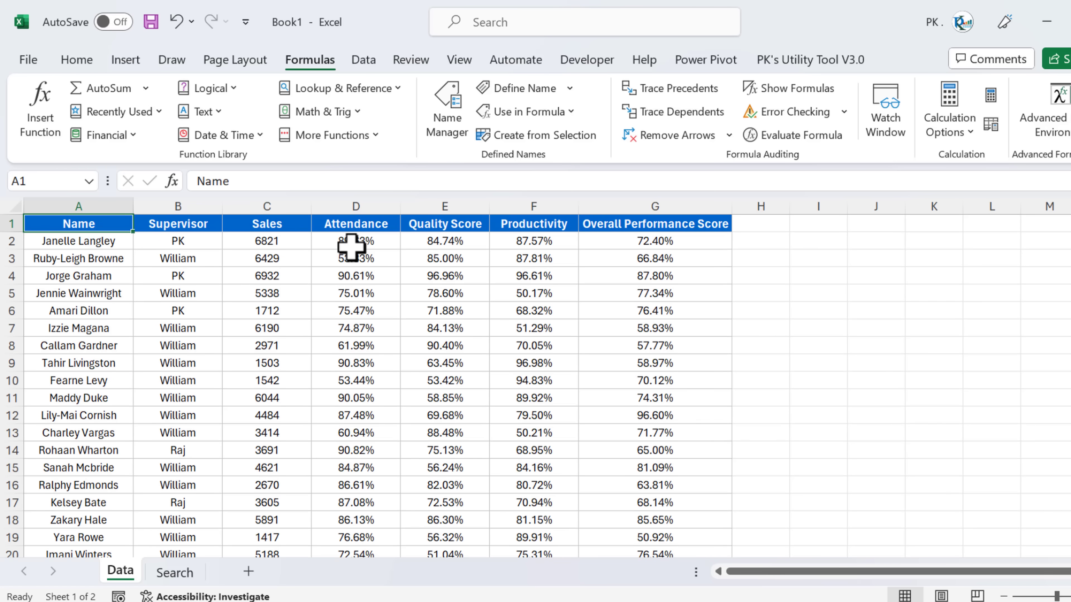
# In cell B6 of the Search sheet, enter the formula =Data!$A$2:$G$39 to bring in the employee data
pyautogui.click(175, 572)
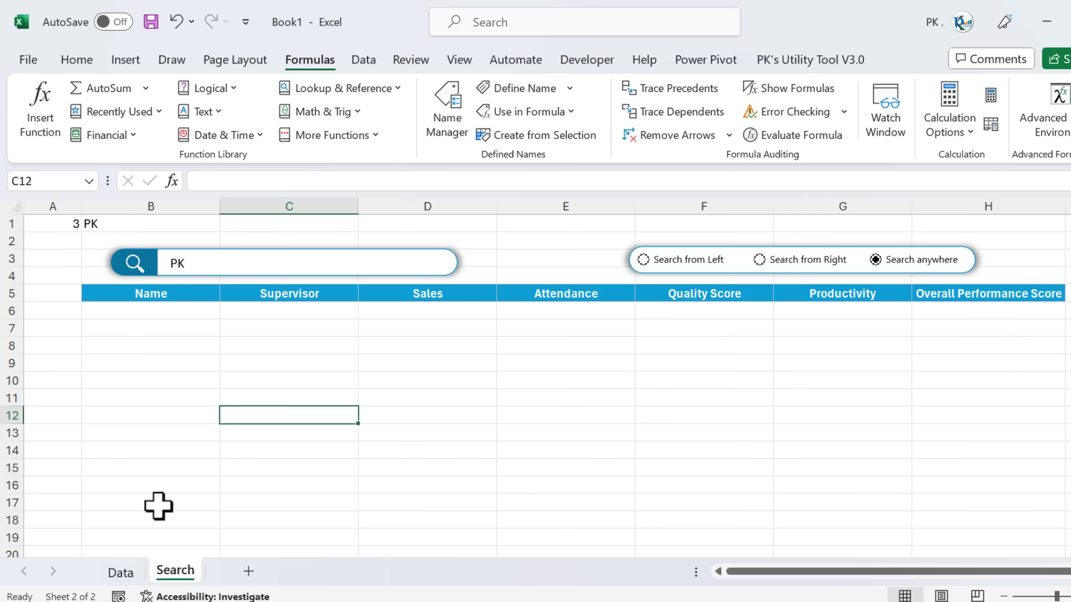
pyautogui.click(143, 310)
pyautogui.write('=')
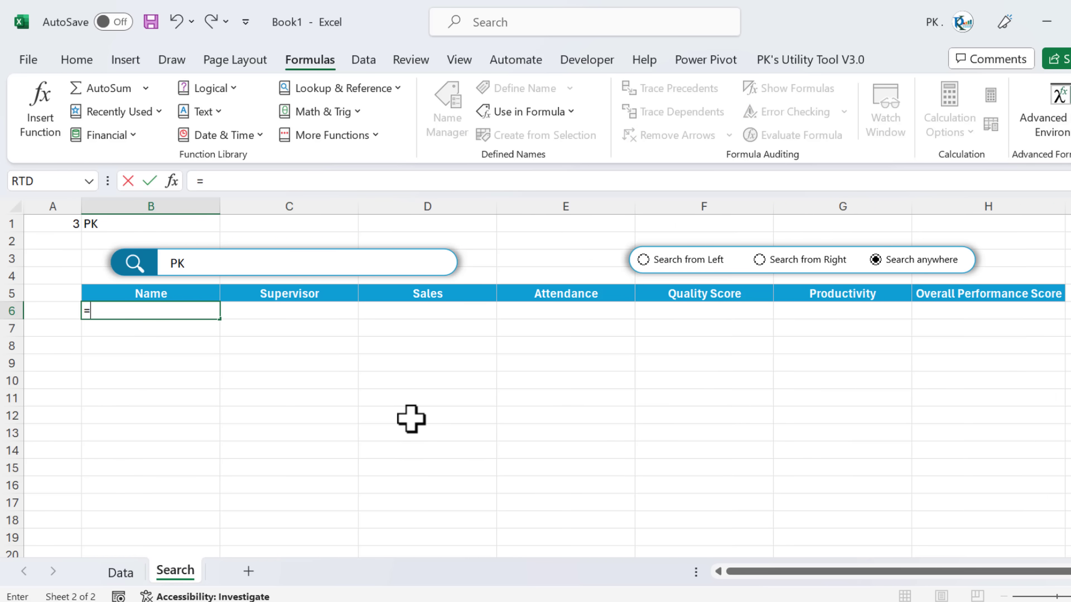
pyautogui.click(121, 572)
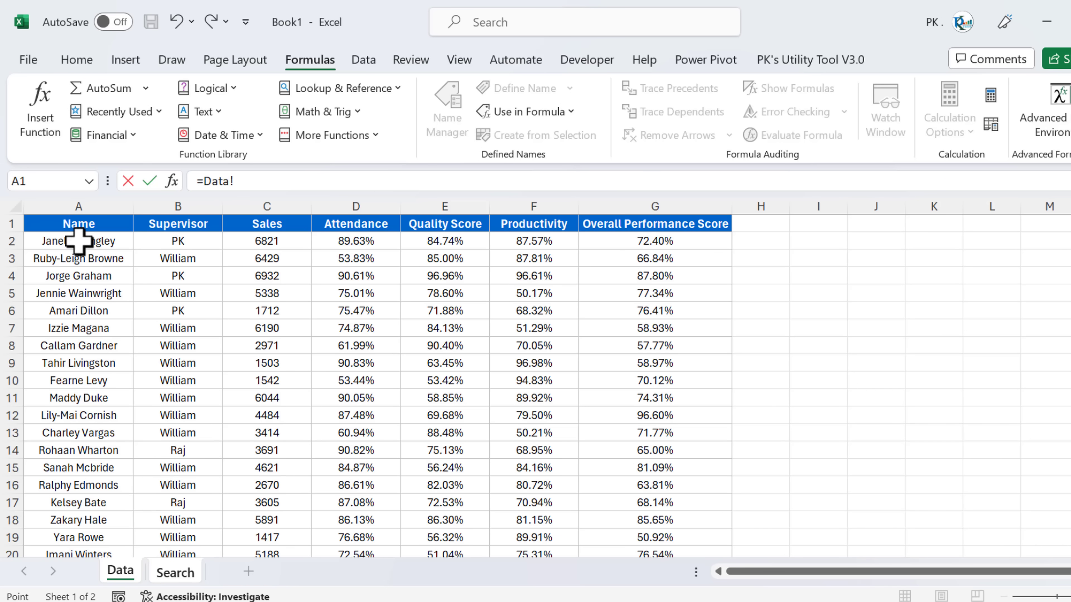
pyautogui.click(57, 241)
pyautogui.hotkey('ctrl', 'shift', 'Right')
pyautogui.hotkey('ctrl', 'shift', 'Down')
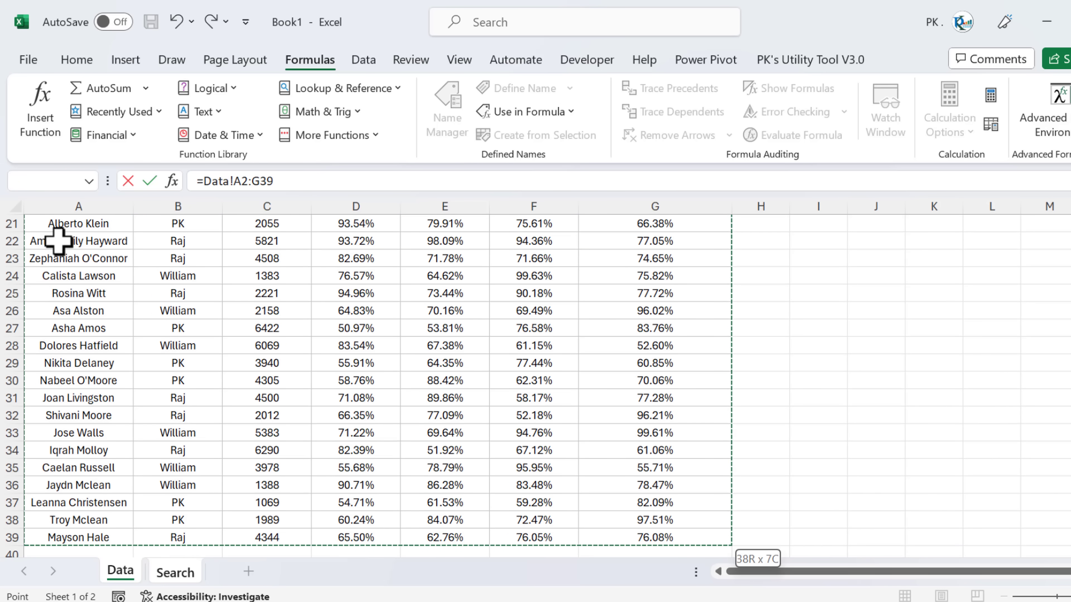
pyautogui.press('F4')
pyautogui.press('Return')
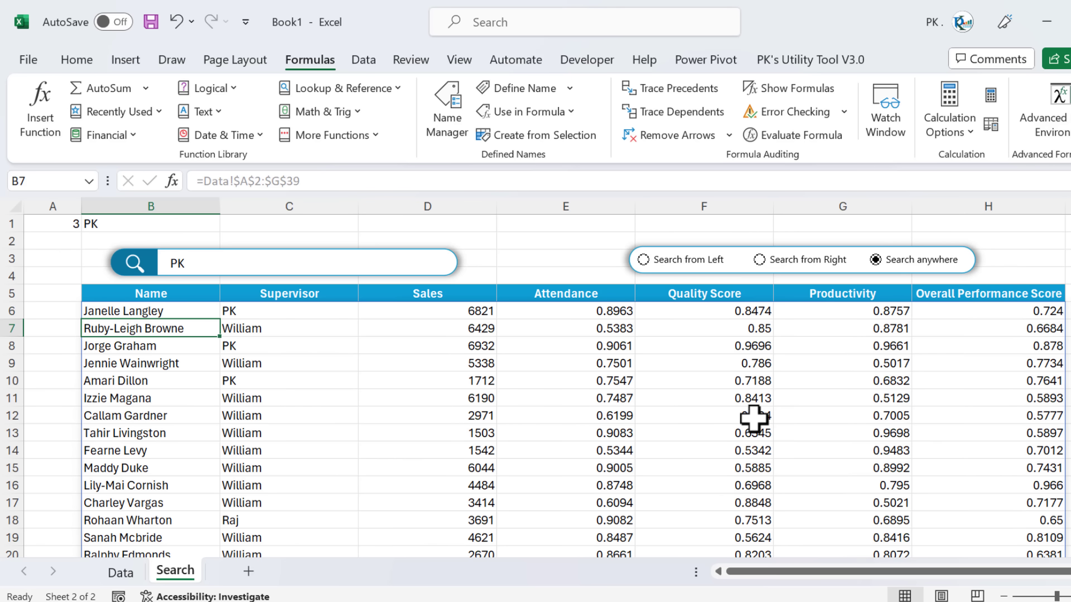
# In cell B6, rewrite the range reference as the text string ="Data!$A$2:$G$", dropping the ending row number
pyautogui.click(163, 306)
pyautogui.moveTo(300, 181); pyautogui.dragTo(193, 181)
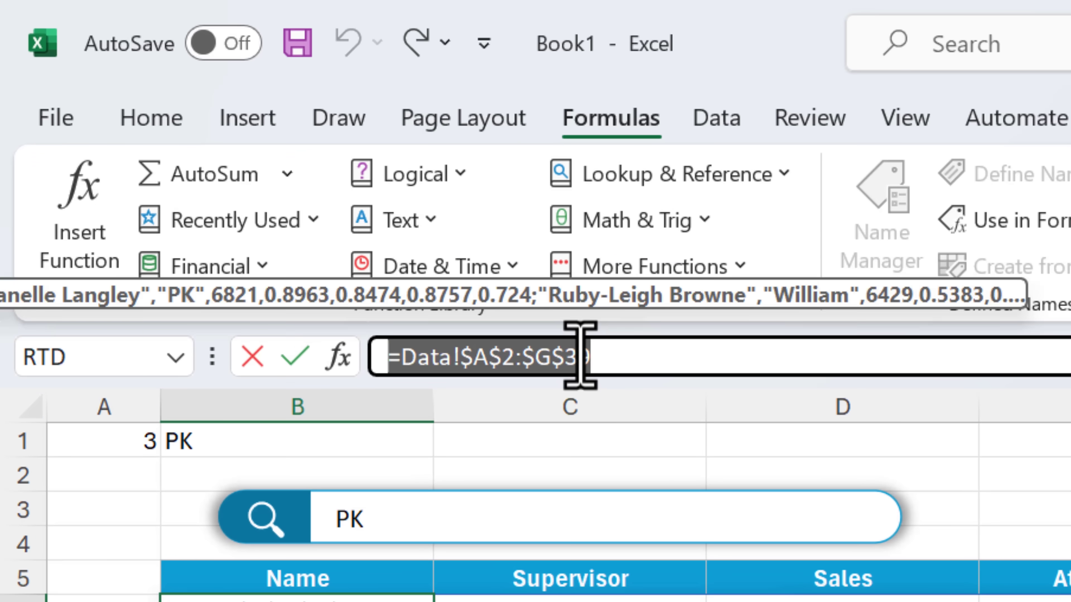
pyautogui.moveTo(566, 356); pyautogui.dragTo(591, 356)
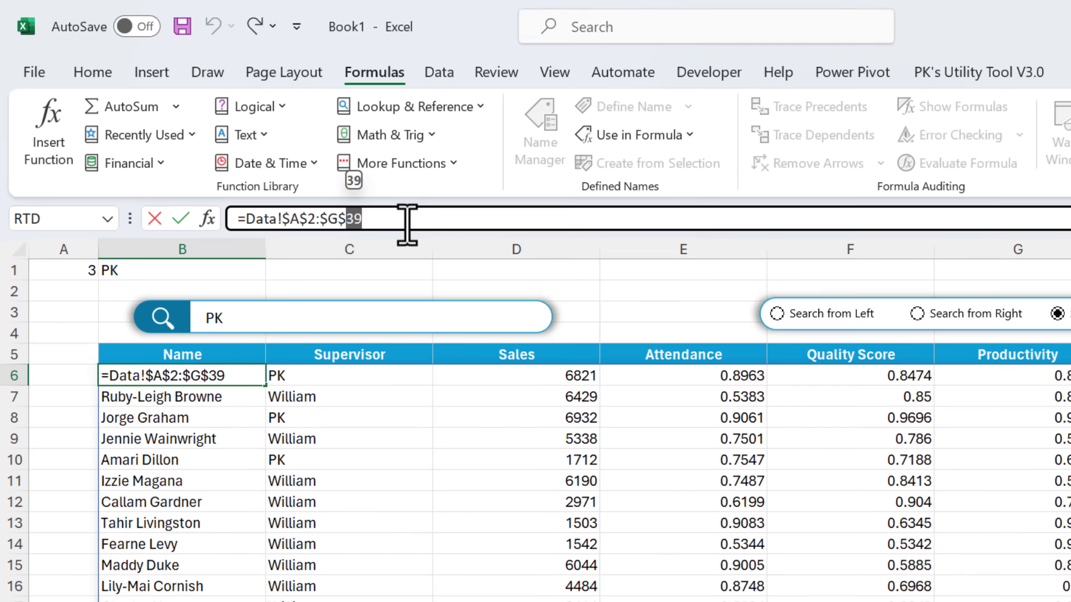
pyautogui.write('"')
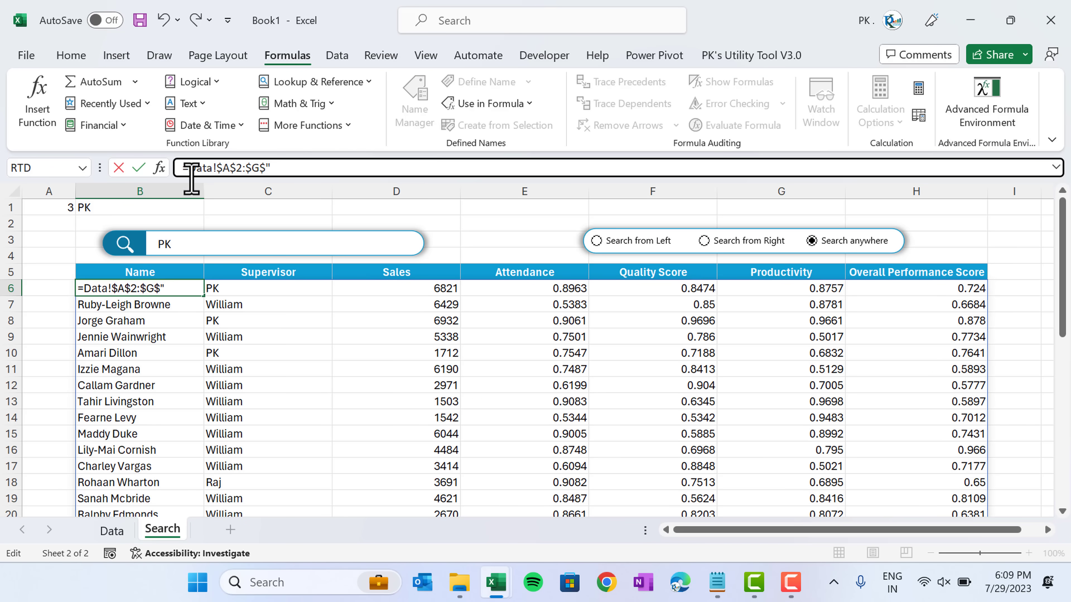
pyautogui.write('"')
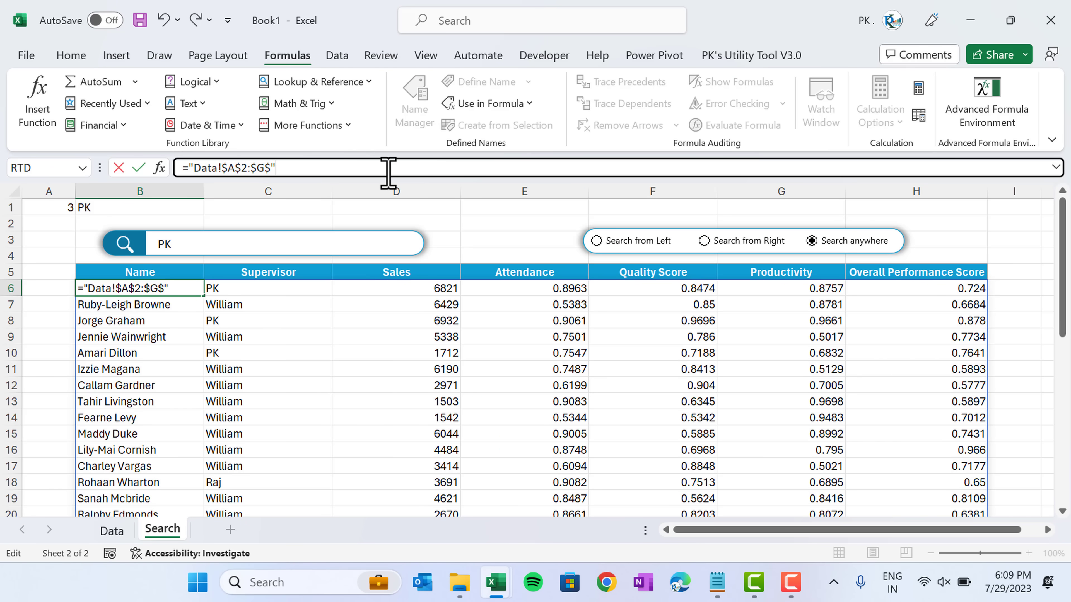
# Append &COUNTA(Data!$A:$A) to the text string in B6 so the last row number is calculated from column A
pyautogui.write('&counta')
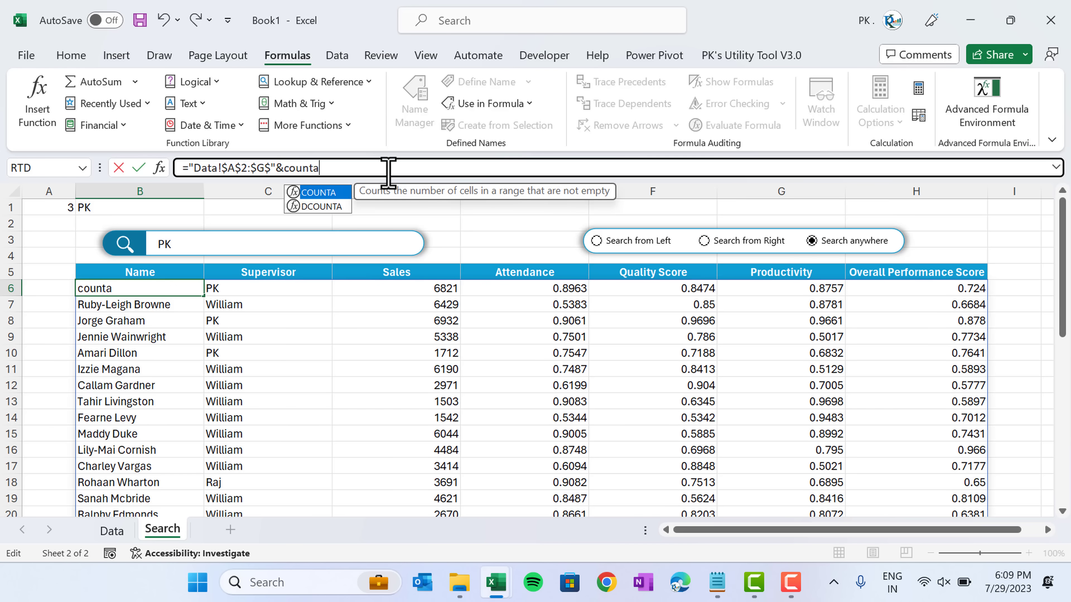
pyautogui.press('Tab')
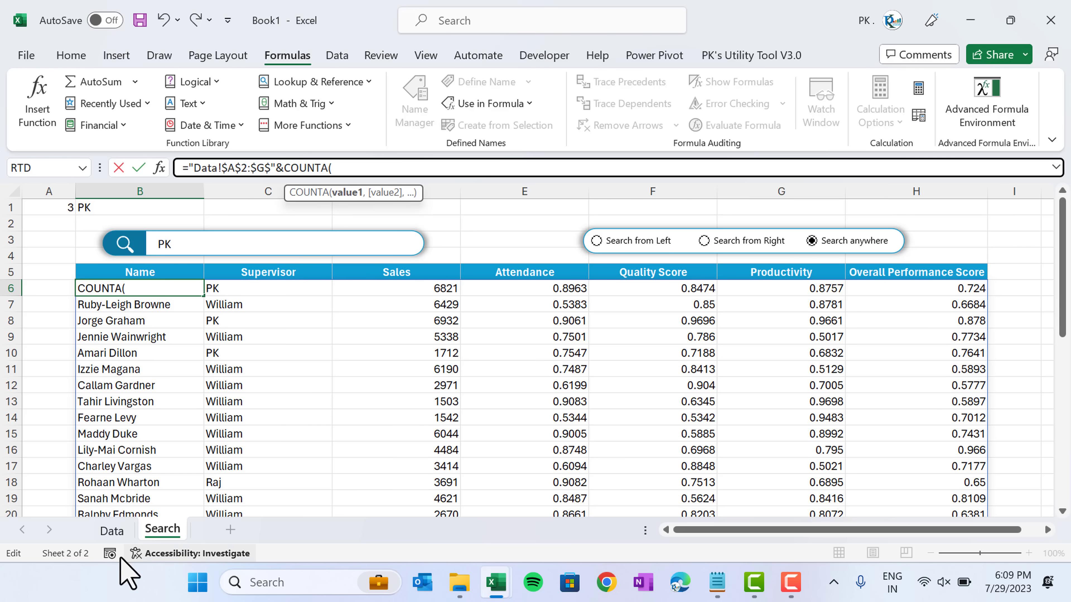
pyautogui.click(112, 531)
pyautogui.click(82, 191)
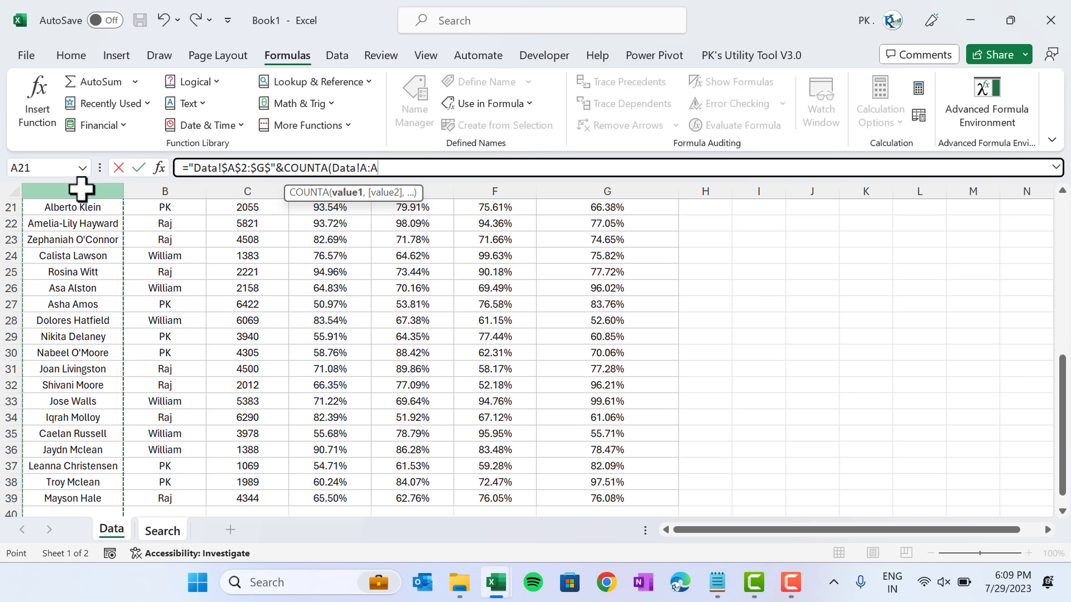
pyautogui.write(')')
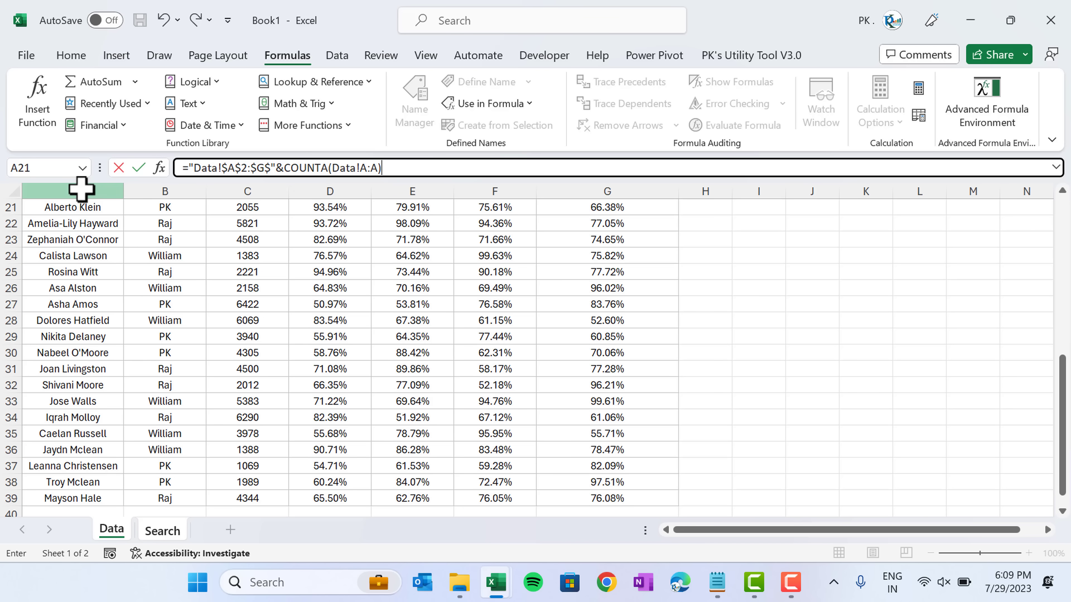
pyautogui.press('BackSpace')
pyautogui.press('F4')
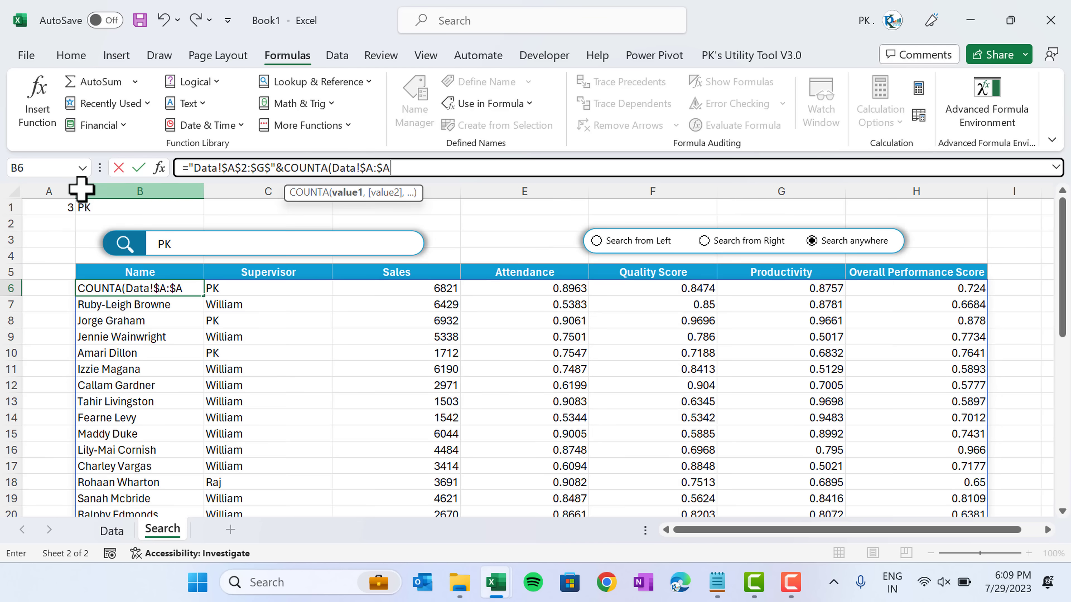
pyautogui.write(')')
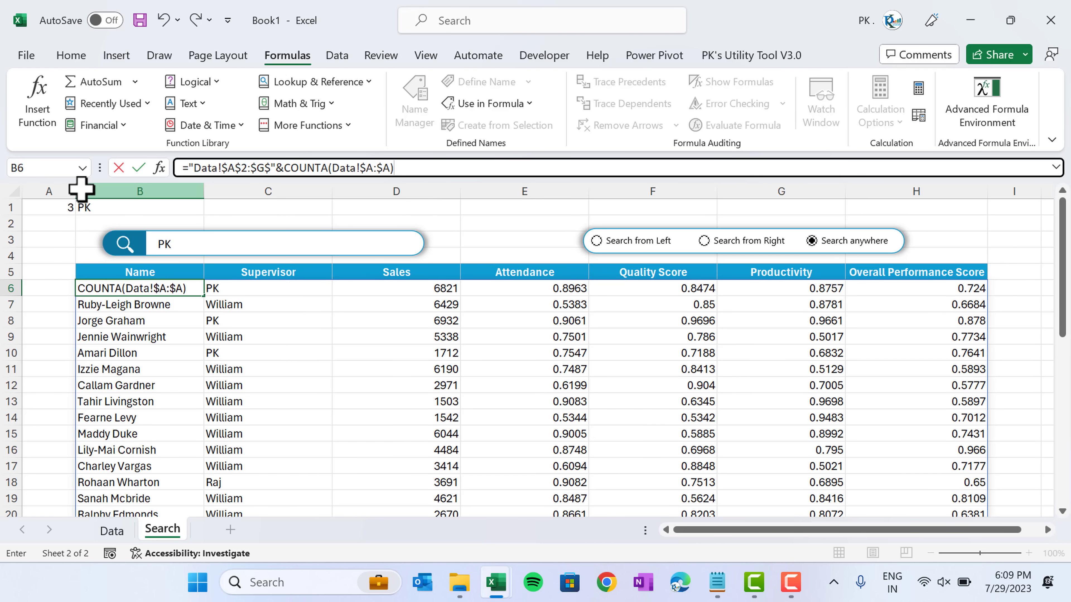
pyautogui.press('Return')
pyautogui.press('Up')
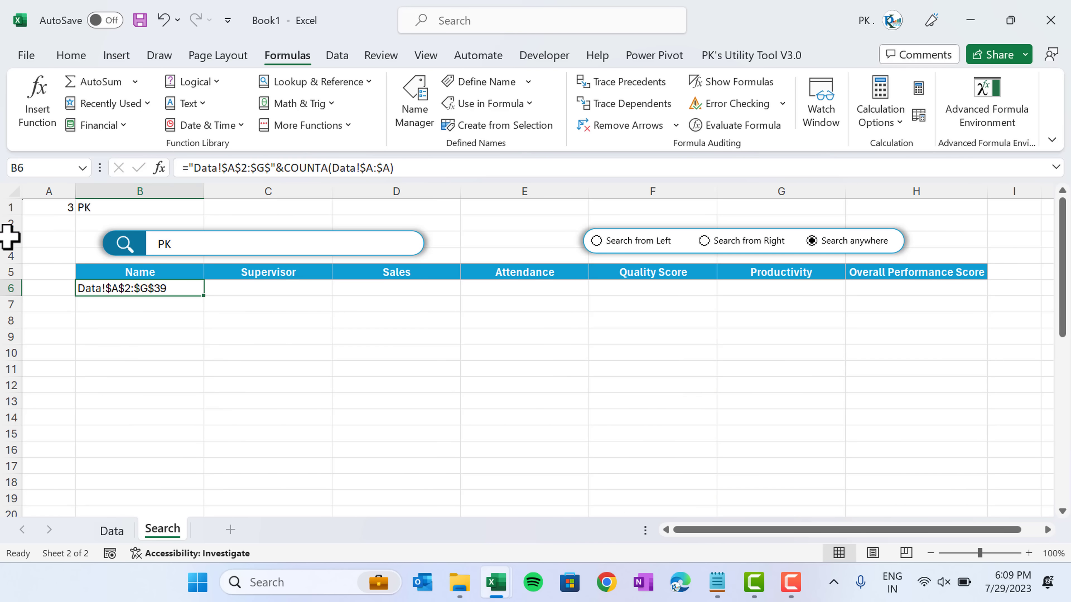
# Wrap the B6 formula in INDIRECT to make it =INDIRECT("Data!$A$2:$G$"&COUNTA(Data!$A:$A))
pyautogui.click(189, 168)
pyautogui.write('ind')
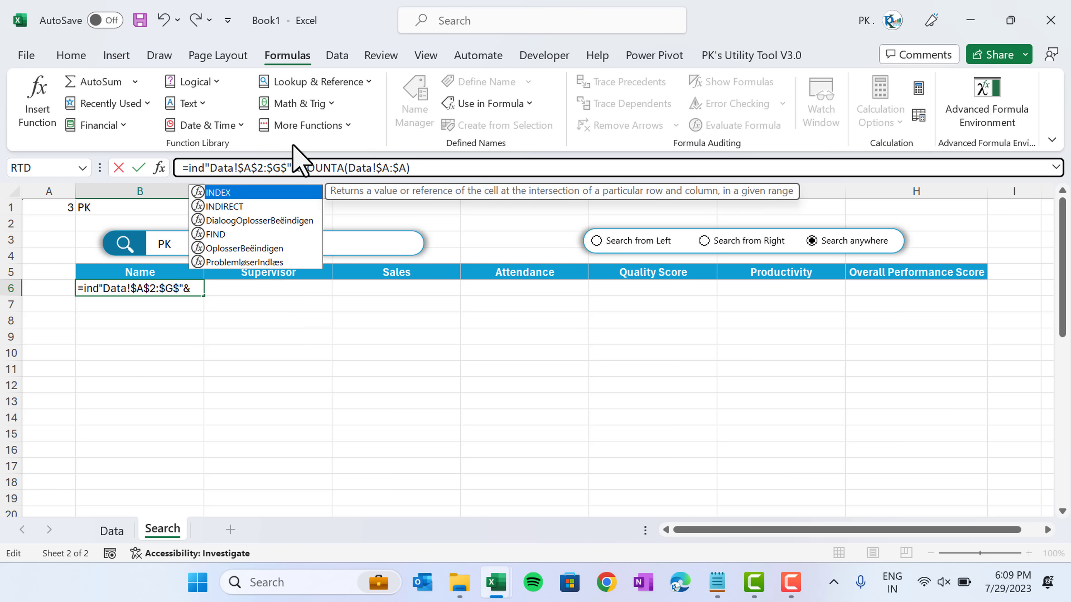
pyautogui.press('Down')
pyautogui.press('Tab')
pyautogui.click(526, 168)
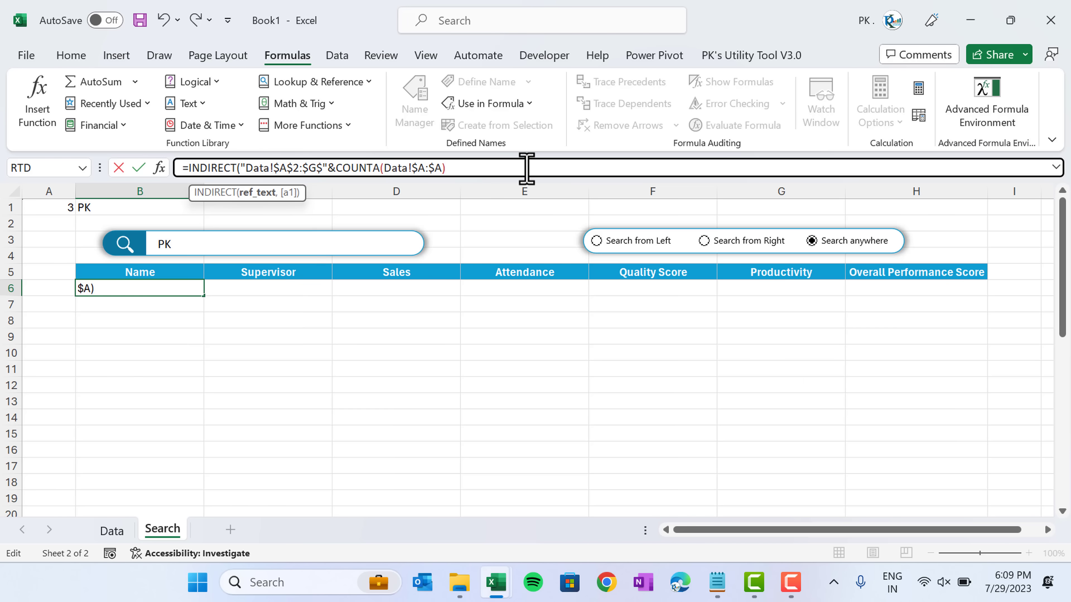
pyautogui.write(')')
pyautogui.press('Return')
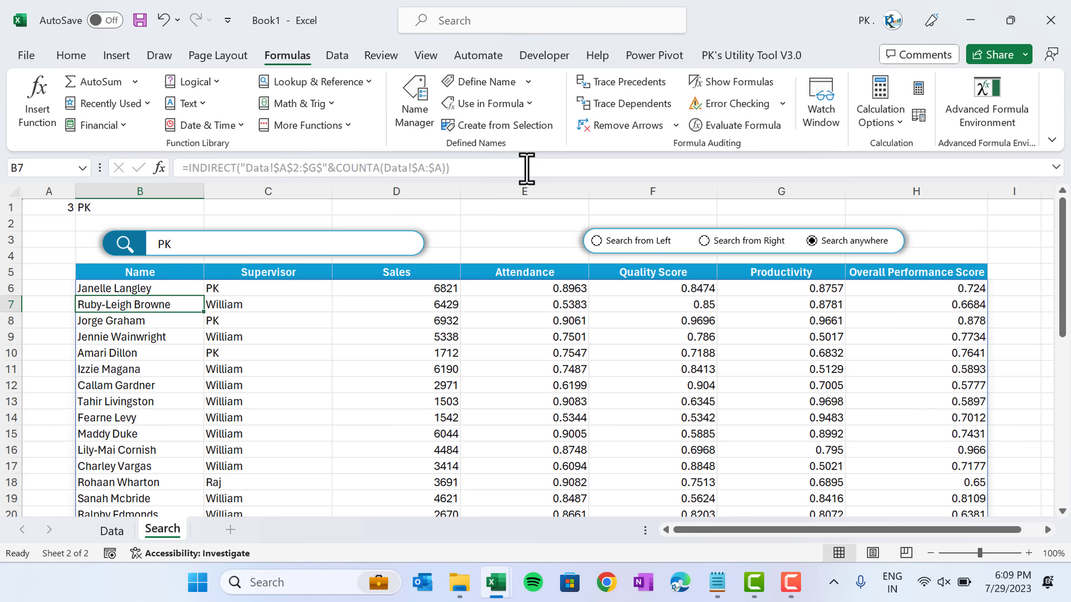
pyautogui.press('Up')
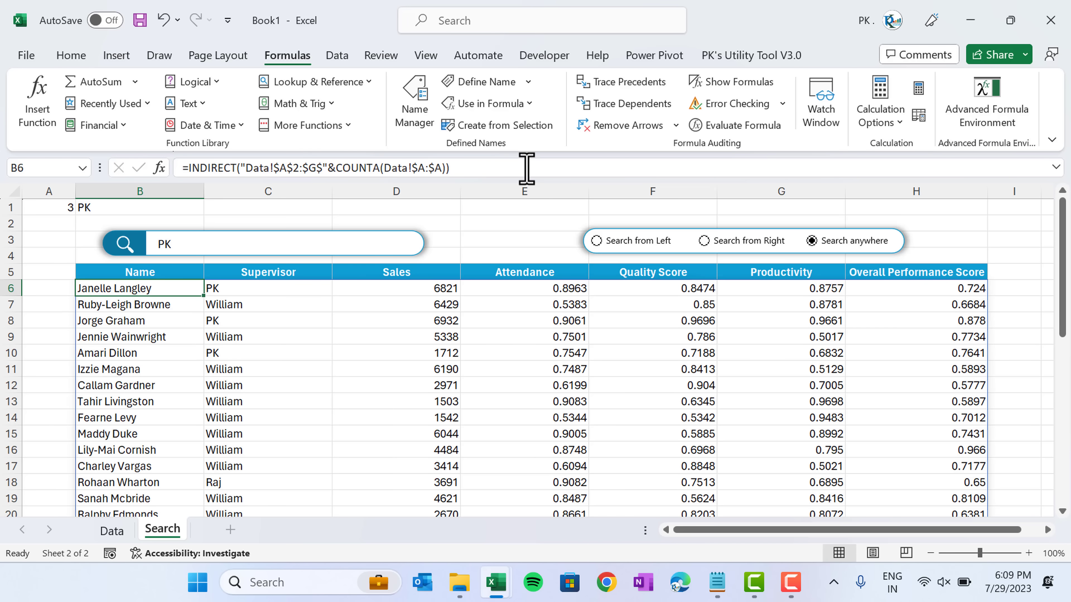
# Examine how far down the Search sheet the formula's spilled employee rows extend
pyautogui.hotkey('ctrl', 'Down')
pyautogui.press('Down')
pyautogui.press('Up')
pyautogui.press('Down')
pyautogui.press('Down')
pyautogui.press('Down')
pyautogui.press('Down')
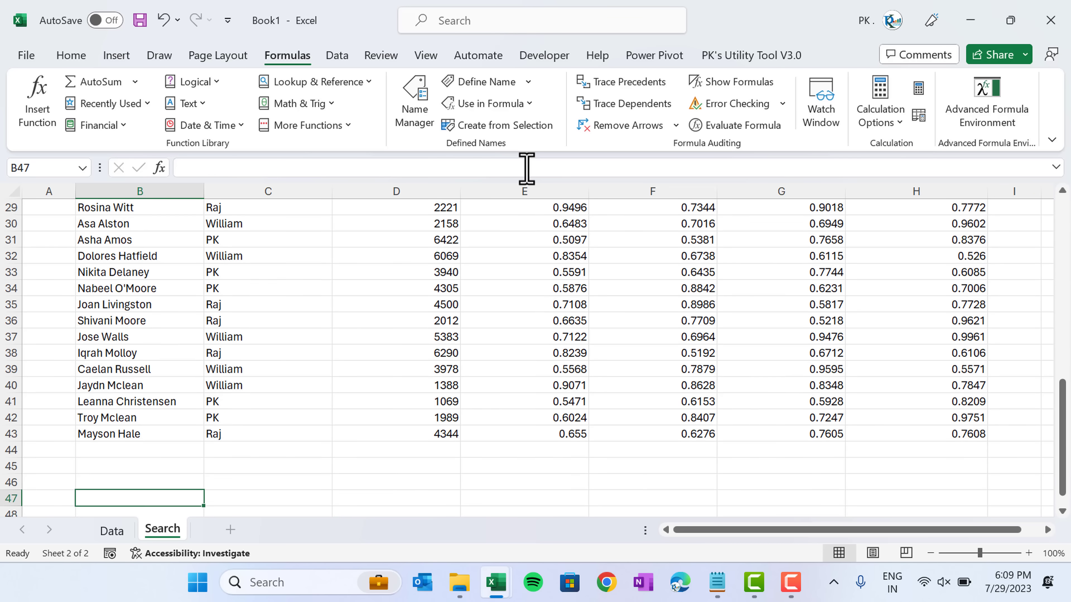
pyautogui.hotkey('ctrl', 'Up')
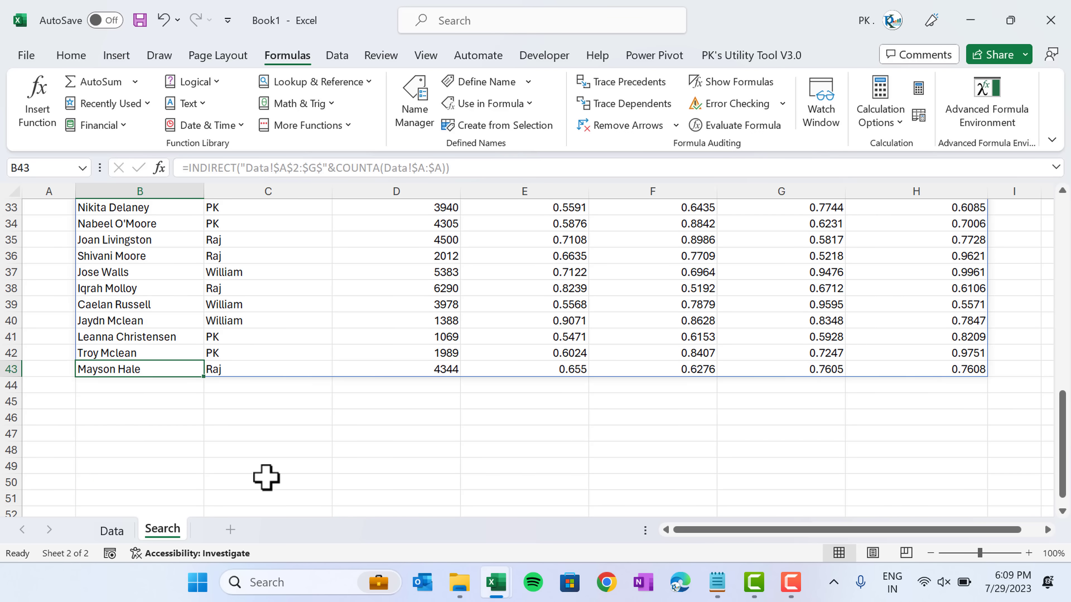
# Add the test entry PK in cell A40 of the Data sheet and check the end of the results on the Search sheet
pyautogui.hotkey('ctrl', 'pageup')
pyautogui.hotkey('ctrl', 'Down')
pyautogui.press('Down')
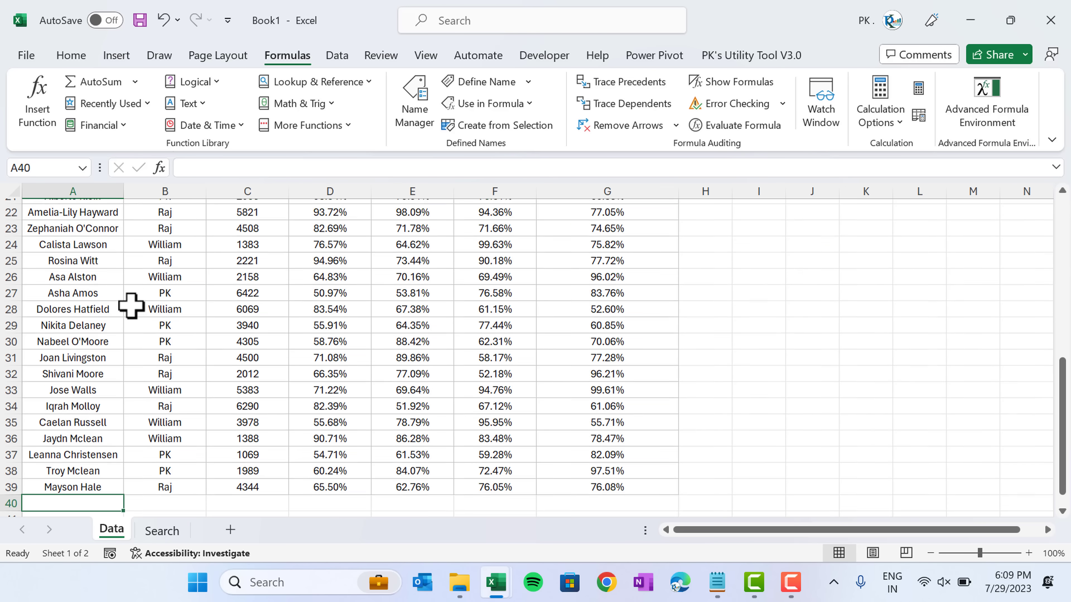
pyautogui.write('ap')
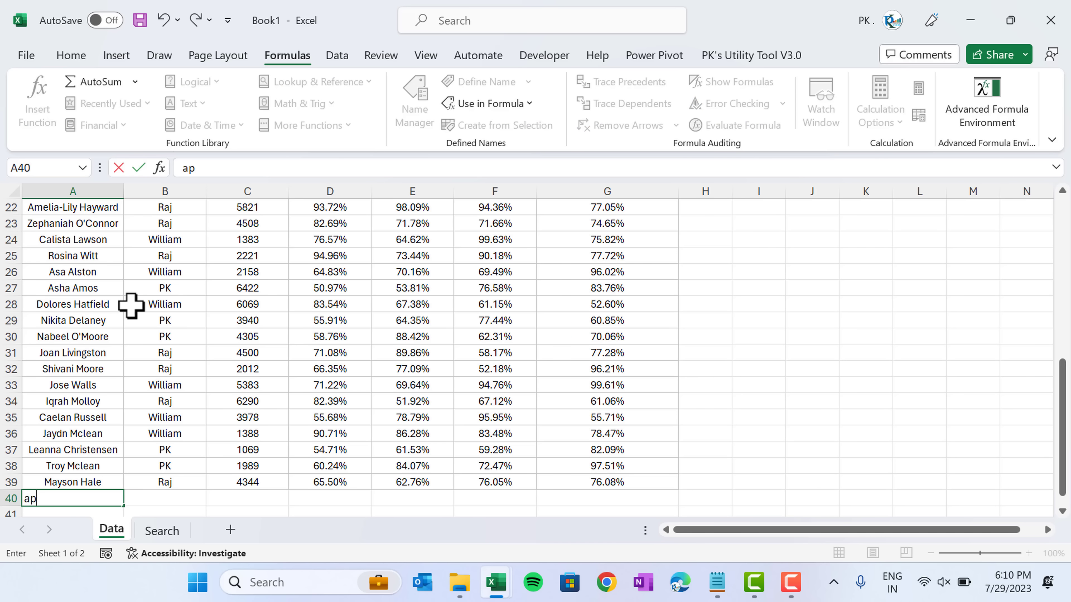
pyautogui.press('Escape')
pyautogui.write('PK')
pyautogui.press('Return')
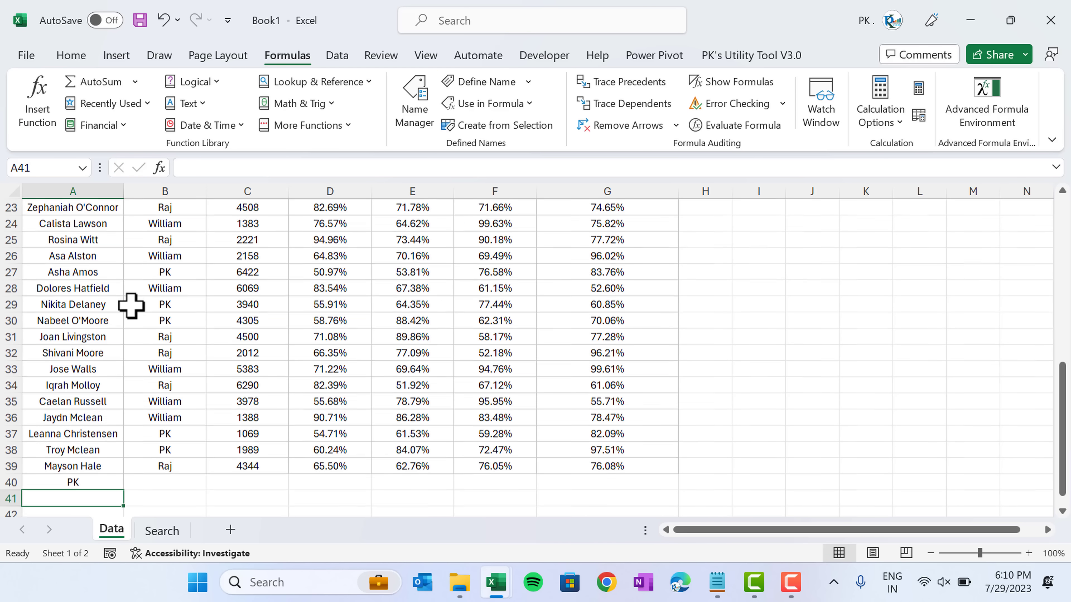
pyautogui.click(163, 531)
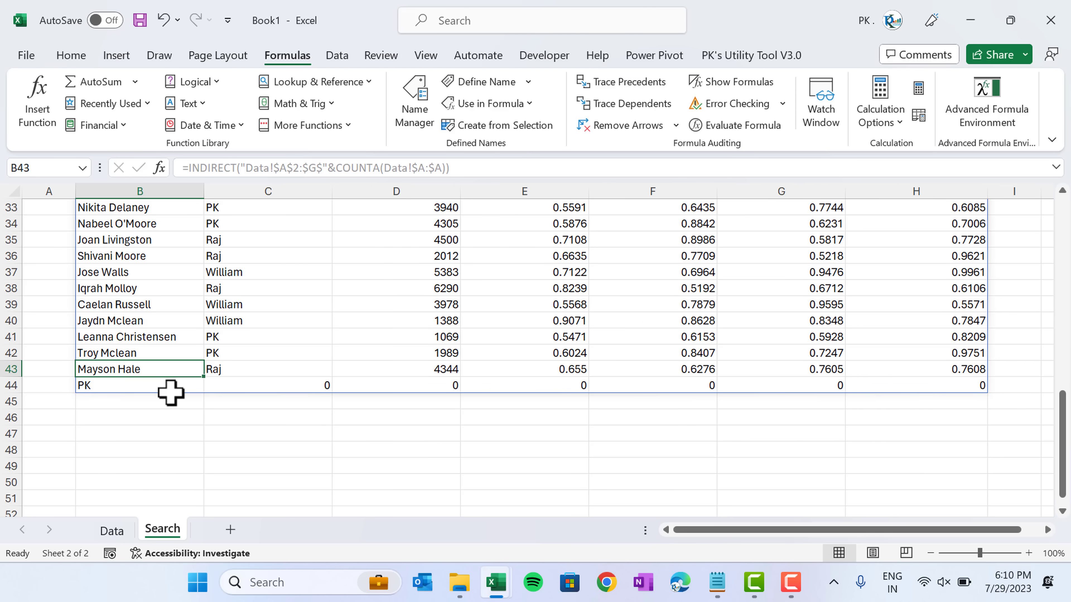
# Clear the test entry from cell A40 of the Data sheet and return to the Search sheet
pyautogui.click(112, 530)
pyautogui.click(63, 481)
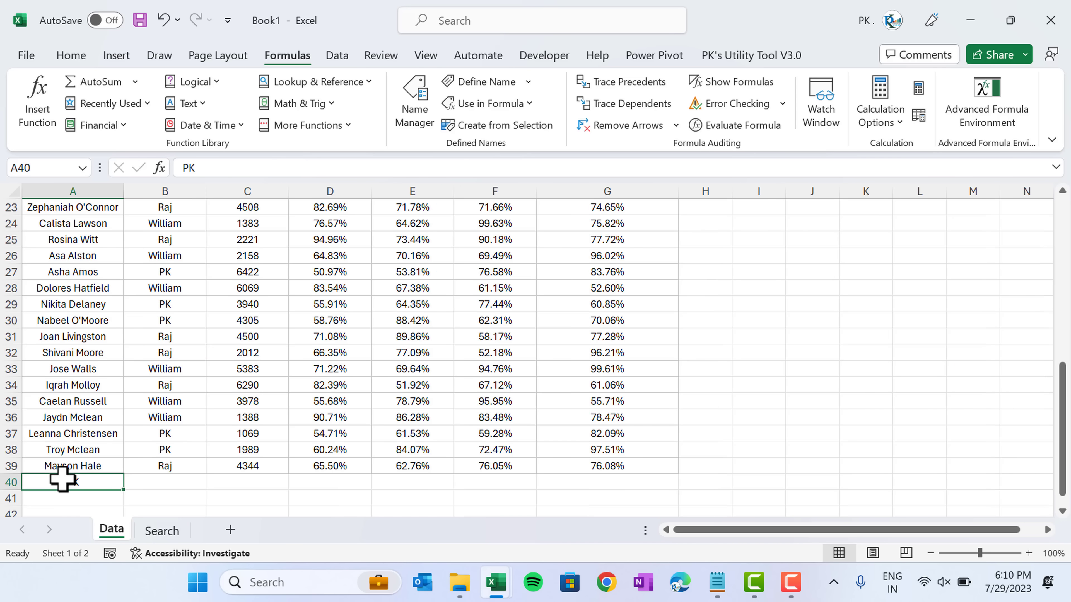
pyautogui.hotkey('ctrl', 'pagedown')
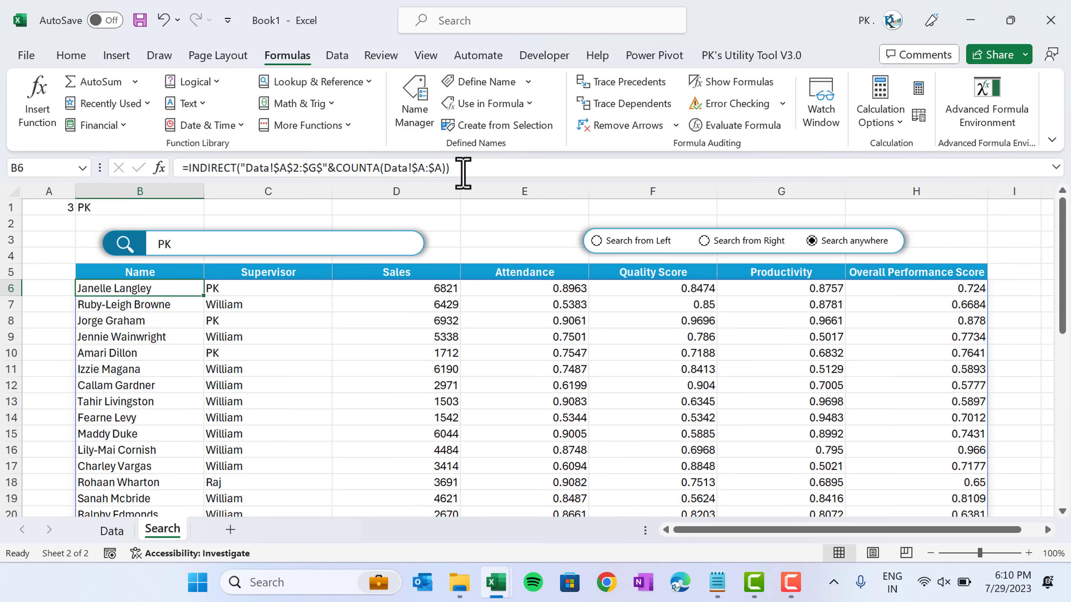
# Copy the B6 formula and define the workbook-scoped name Whole_Range referring to =INDIRECT("Data!$A$2:$G$"&COUNTA(Data!$A:$A))
pyautogui.moveTo(456, 168); pyautogui.dragTo(187, 177)
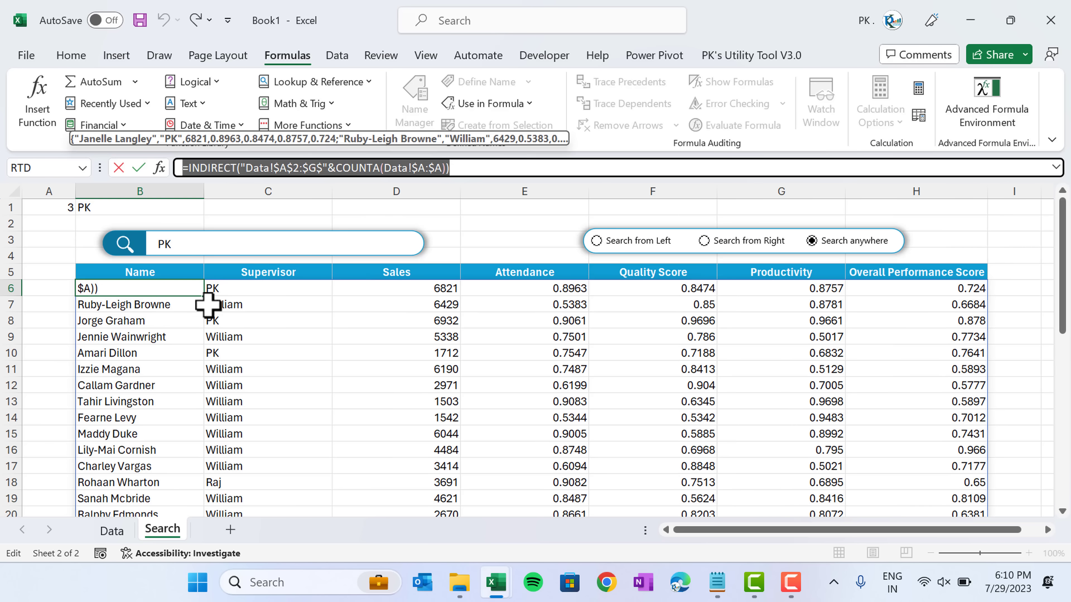
pyautogui.press('Escape')
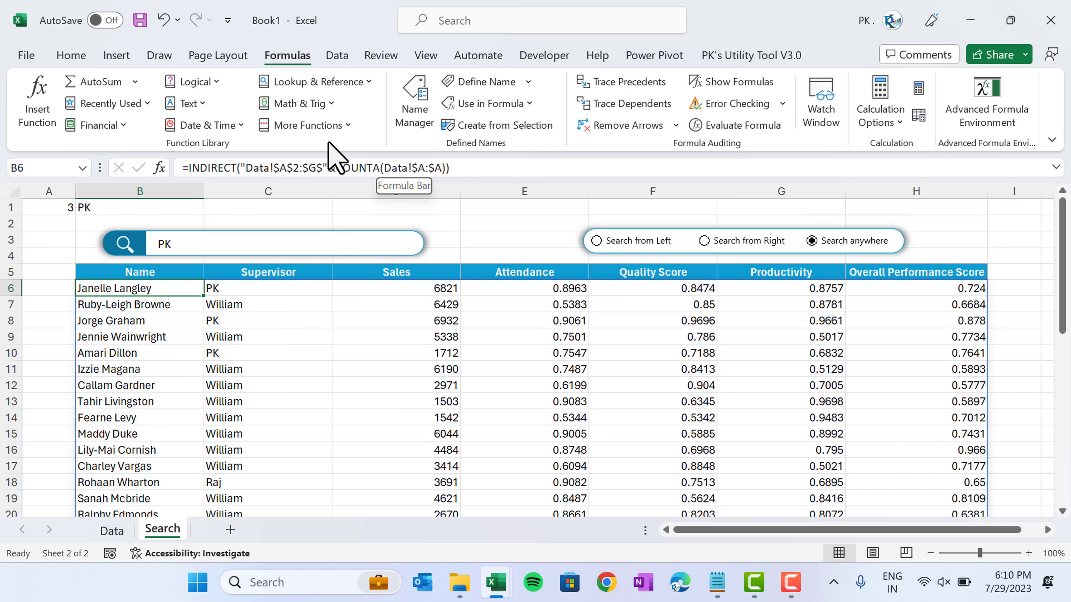
pyautogui.click(416, 106)
pyautogui.click(349, 130)
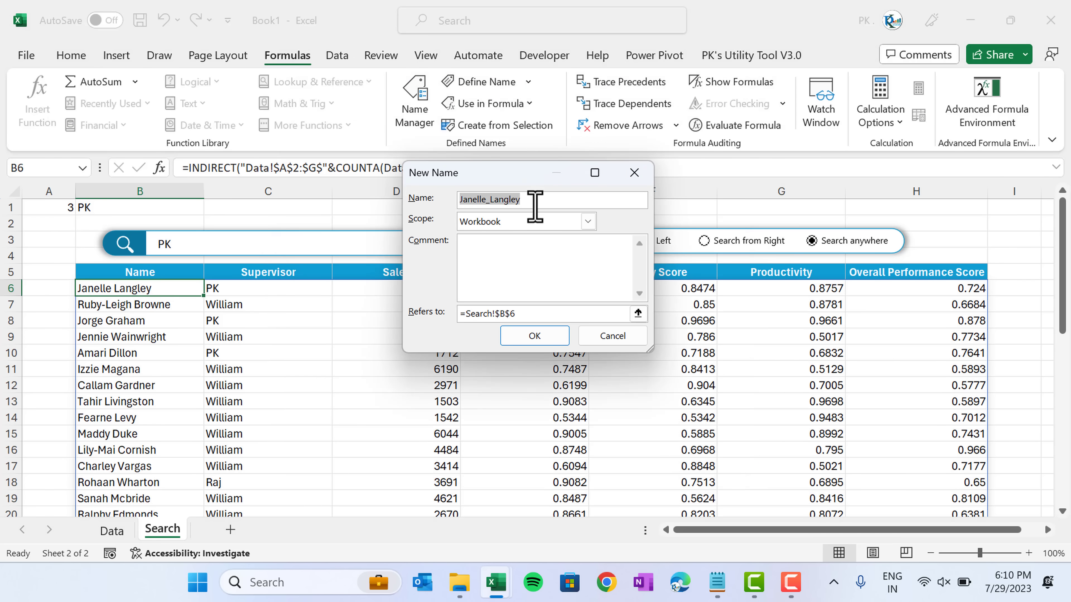
pyautogui.press('Left')
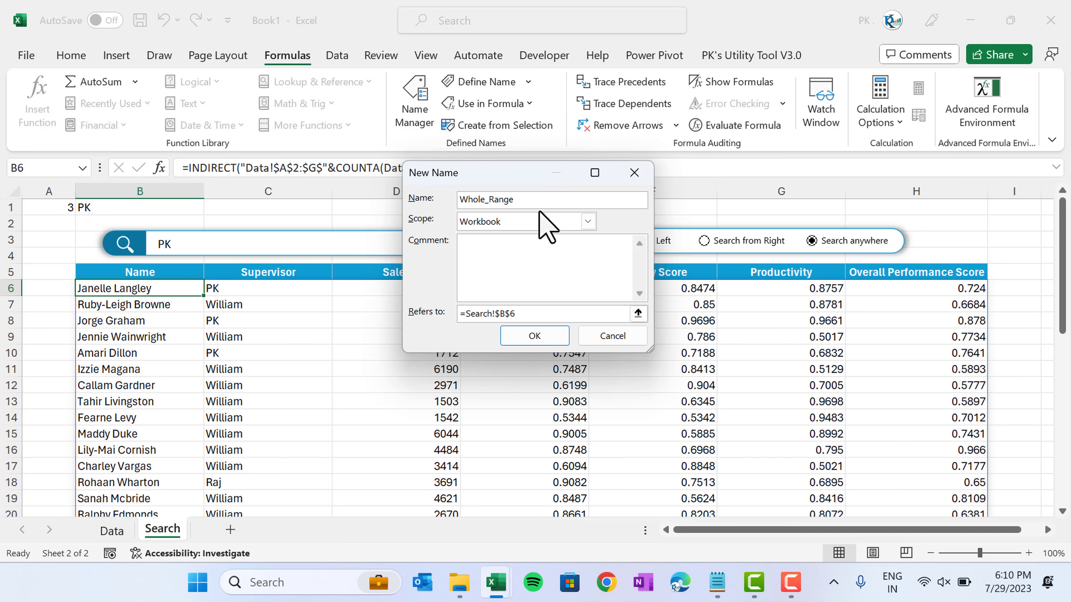
pyautogui.moveTo(530, 314); pyautogui.dragTo(407, 314)
pyautogui.write('=INDIRECT("Data!$A$2:$G$"&COUNTA(Data!$A:$A))')
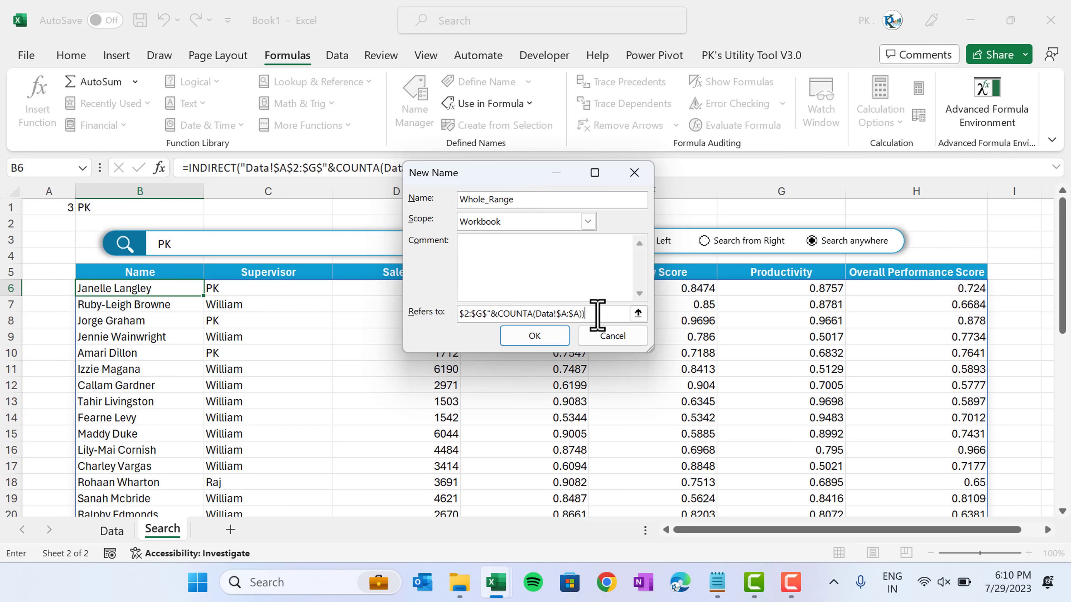
pyautogui.moveTo(596, 312); pyautogui.dragTo(356, 312)
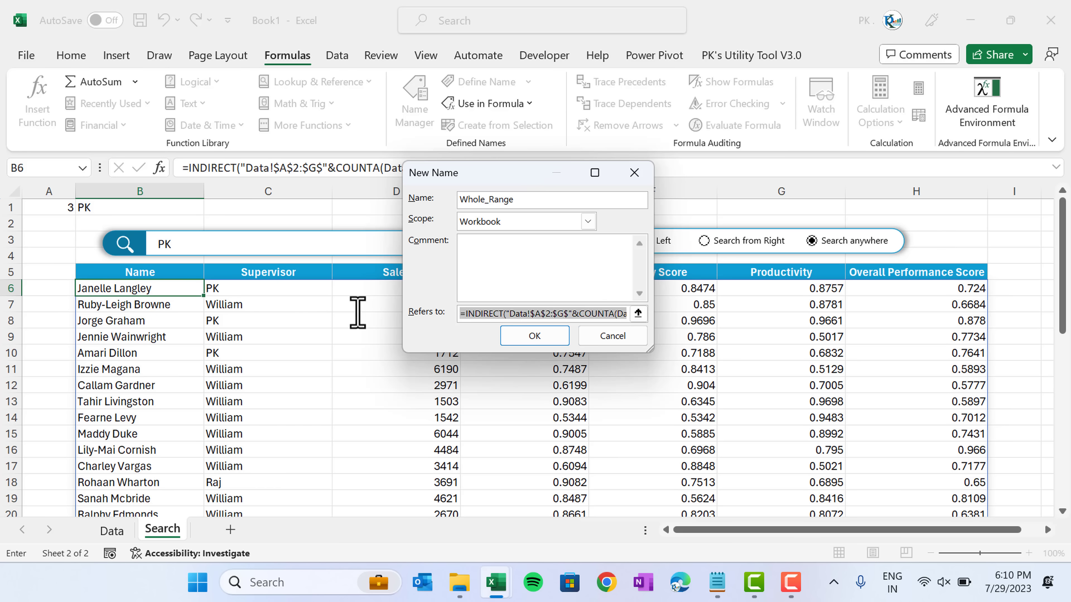
pyautogui.click(535, 336)
pyautogui.click(726, 425)
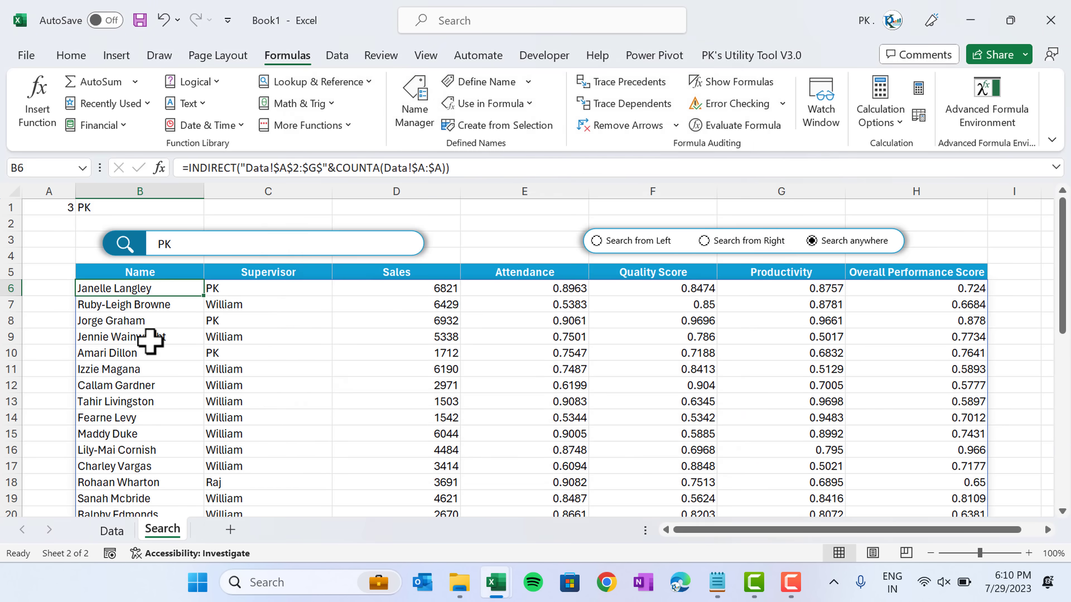
# Clear cell B6 of the Search sheet and test the new name there with the formula =Whole_Range
pyautogui.press('Delete')
pyautogui.press('Up')
pyautogui.click(186, 284)
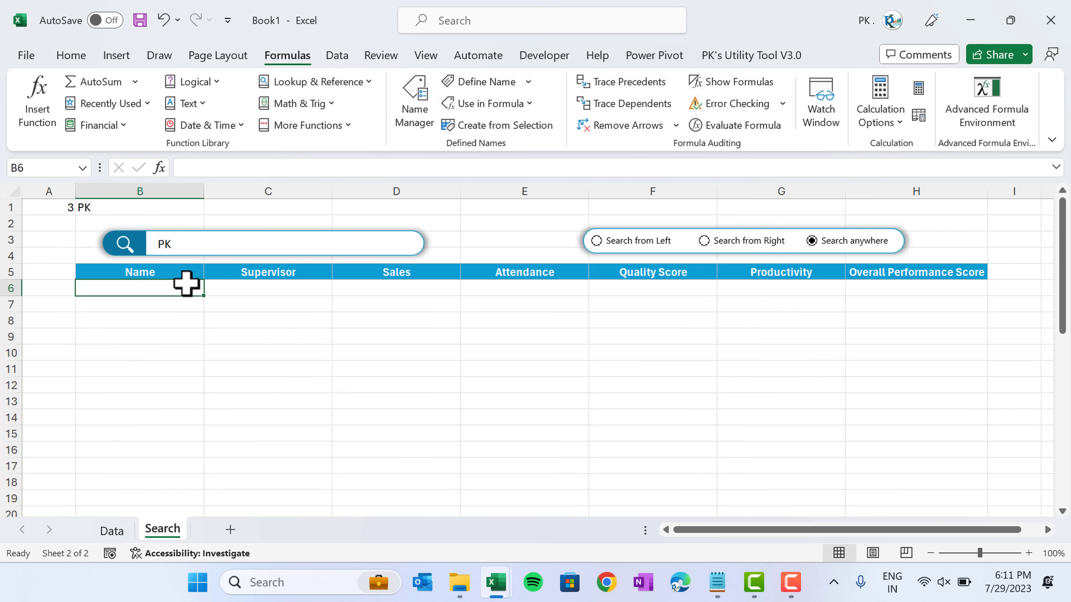
pyautogui.write('=wh')
pyautogui.press('Tab')
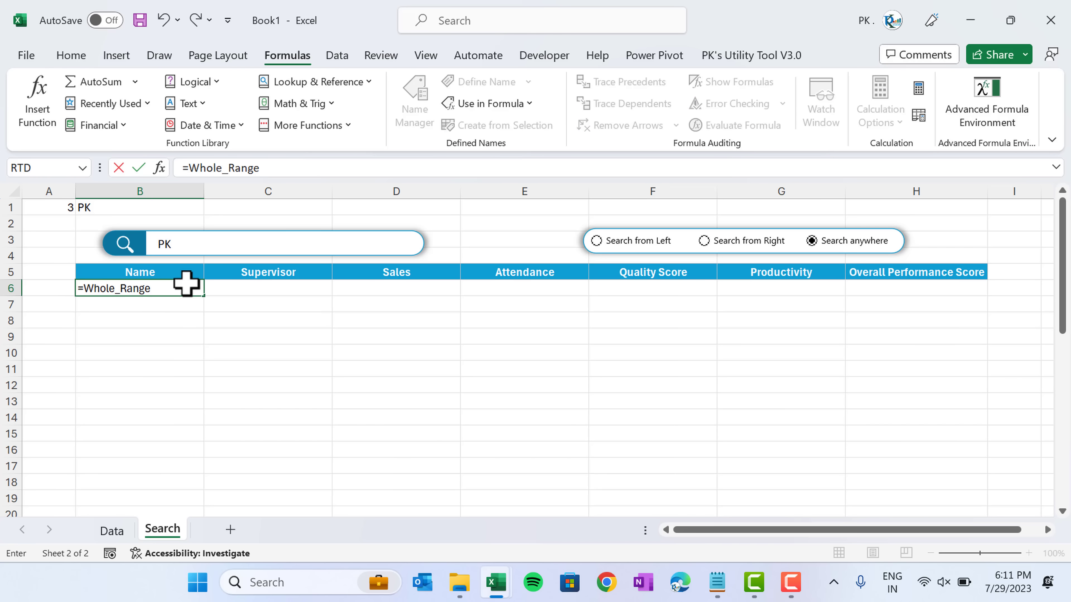
pyautogui.press('Return')
pyautogui.click(186, 284)
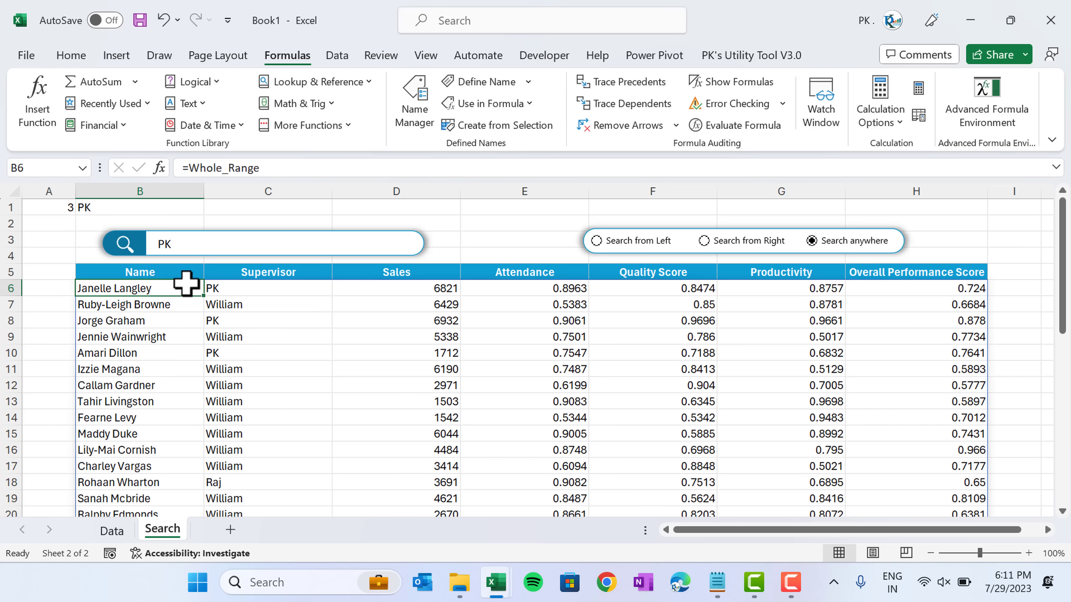
# Delete the =Whole_Range formula from cell B6 of the Search sheet
pyautogui.press('Delete')
pyautogui.press('Up')
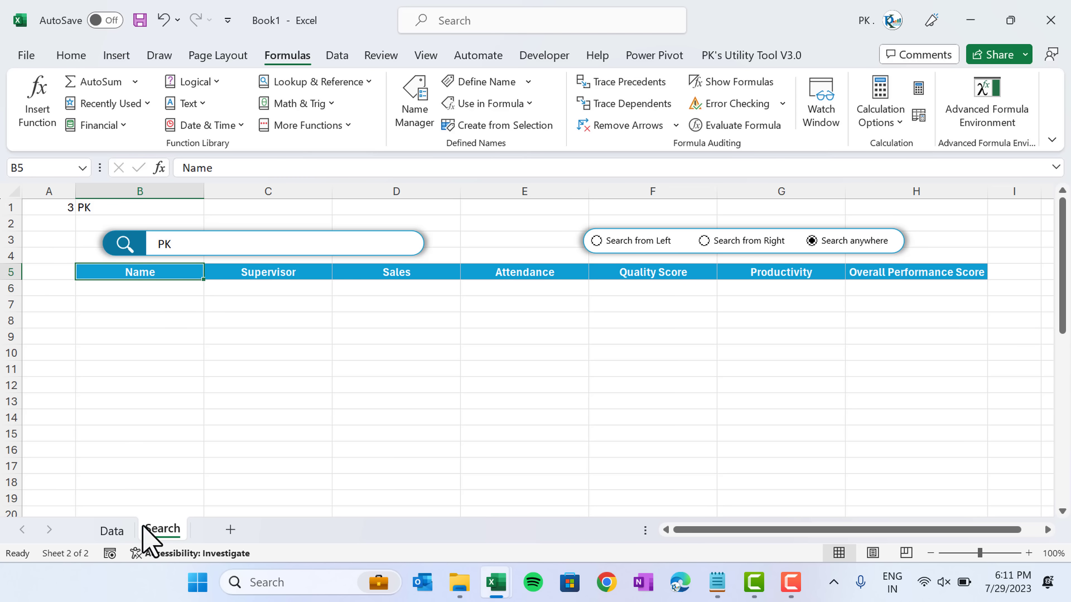
# Review the extent of the Name column on the Data sheet from cell A2 down to the last entry
pyautogui.click(125, 533)
pyautogui.click(90, 239)
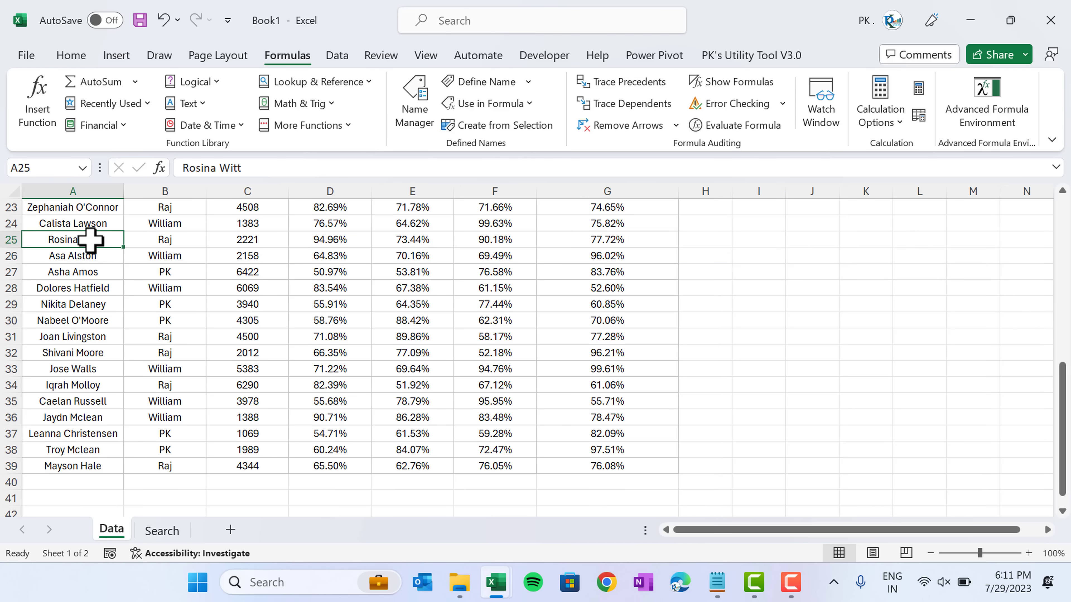
pyautogui.hotkey('ctrl', 'Up')
pyautogui.press('Down')
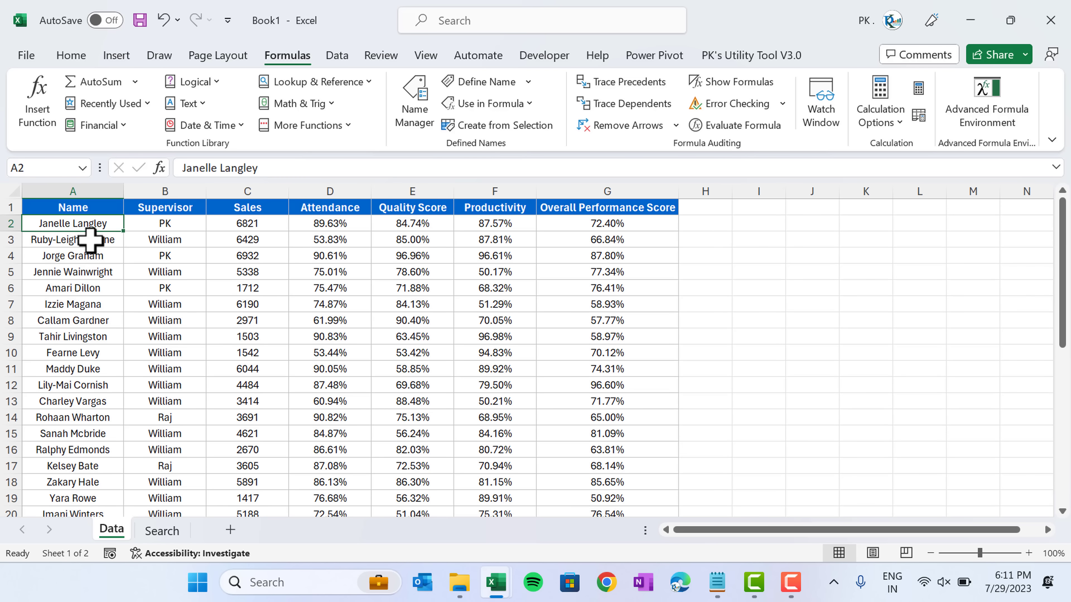
pyautogui.hotkey('ctrl', 'shift', 'Down')
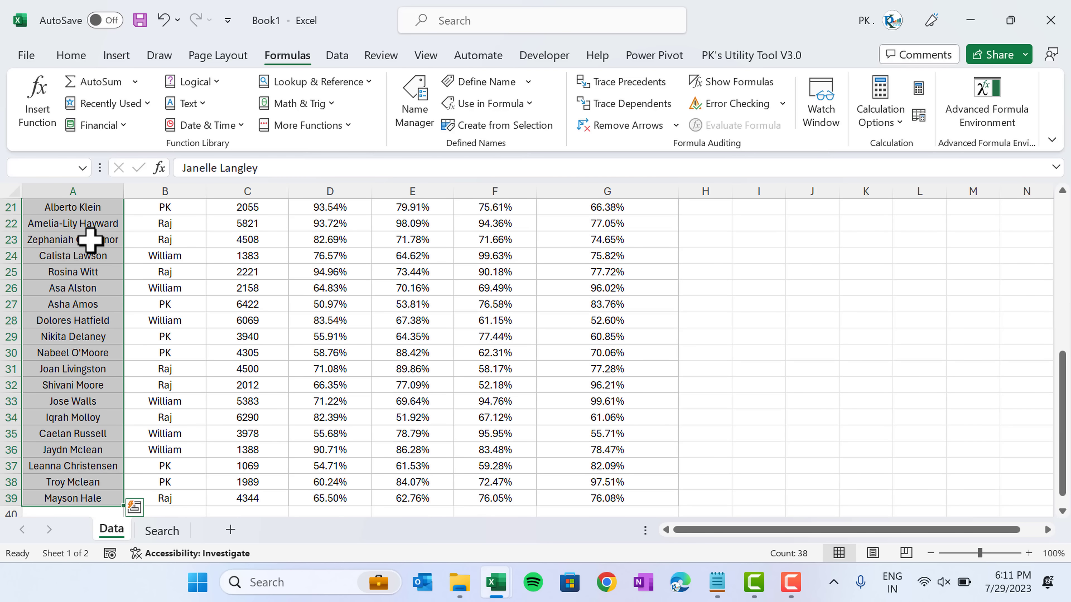
pyautogui.hotkey('ctrl', 'Down')
pyautogui.hotkey('ctrl', 'Up')
pyautogui.press('Down')
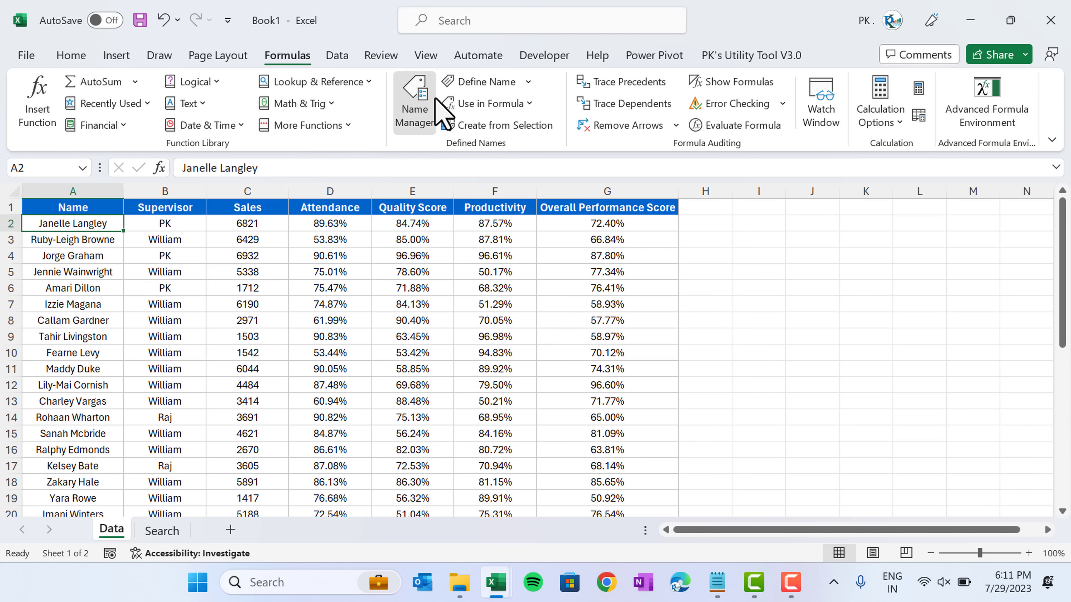
# Copy the reference formula of the existing defined name Whole_Range
pyautogui.click(434, 102)
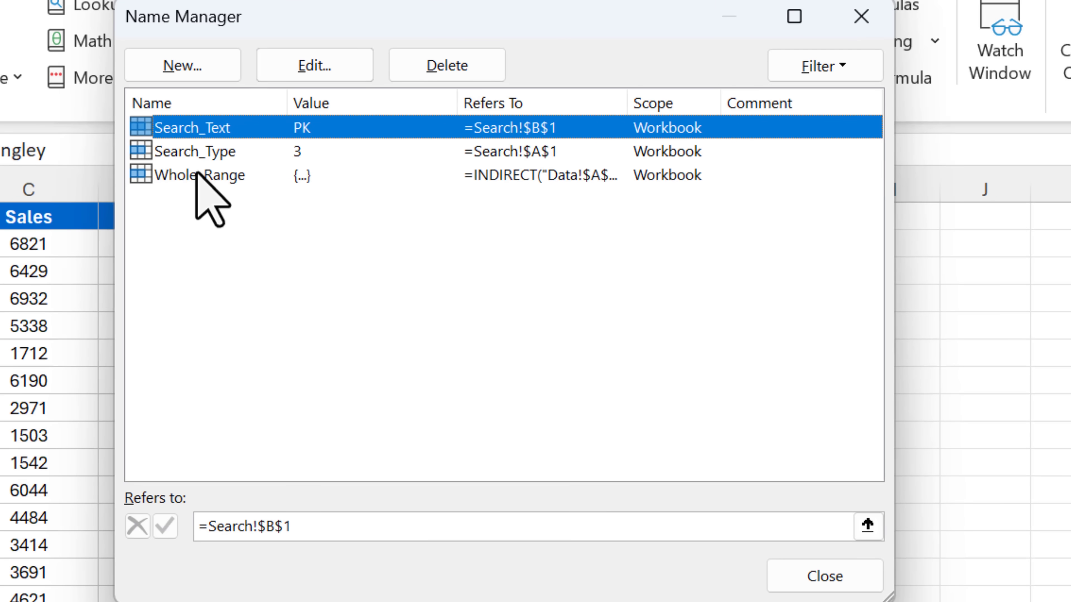
pyautogui.click(348, 183)
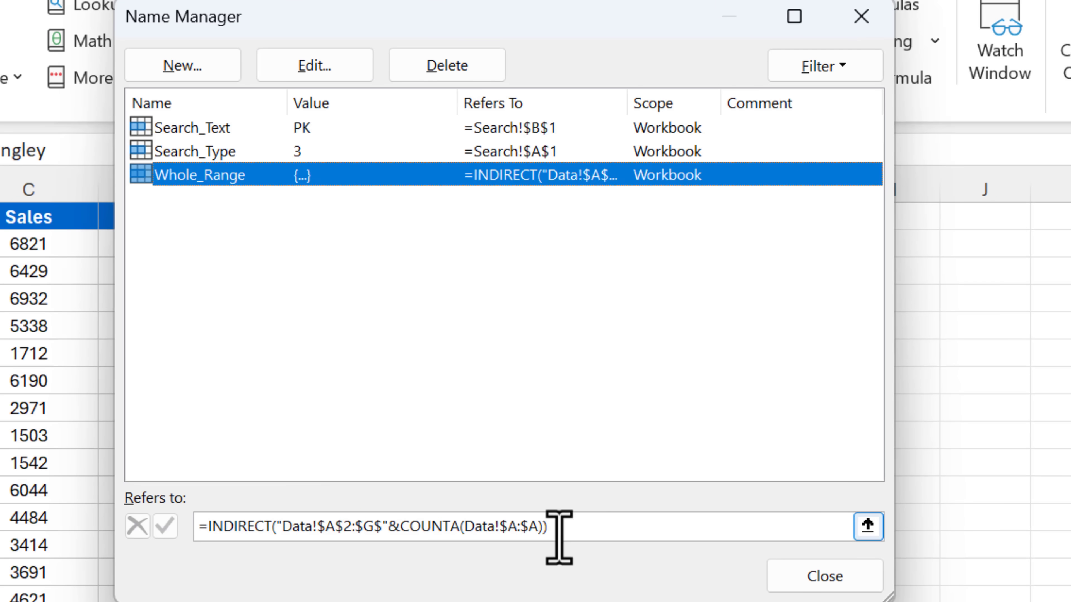
pyautogui.moveTo(559, 538); pyautogui.dragTo(91, 515)
pyautogui.hotkey('ctrl', 'c')
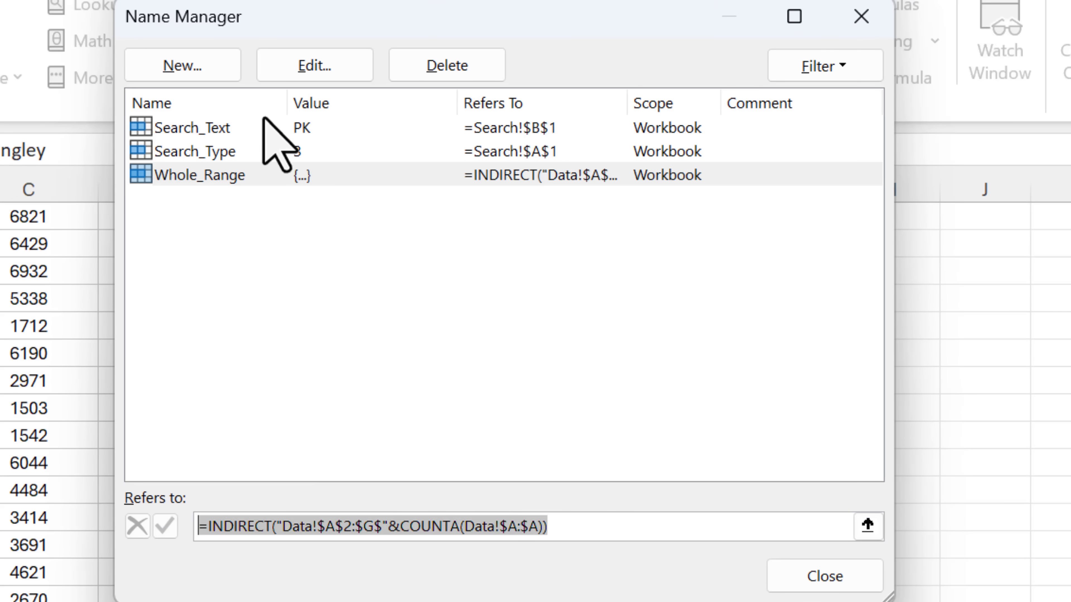
# Create a new workbook-scoped defined name called Name and paste the copied INDIRECT formula as its reference
pyautogui.click(181, 71)
pyautogui.write('N')
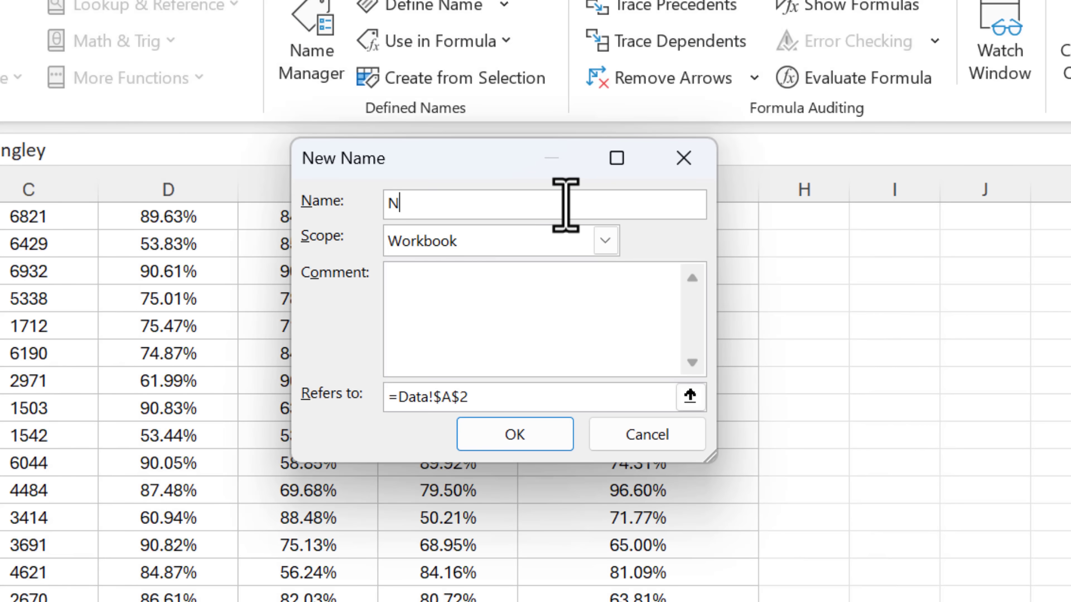
pyautogui.write('ame')
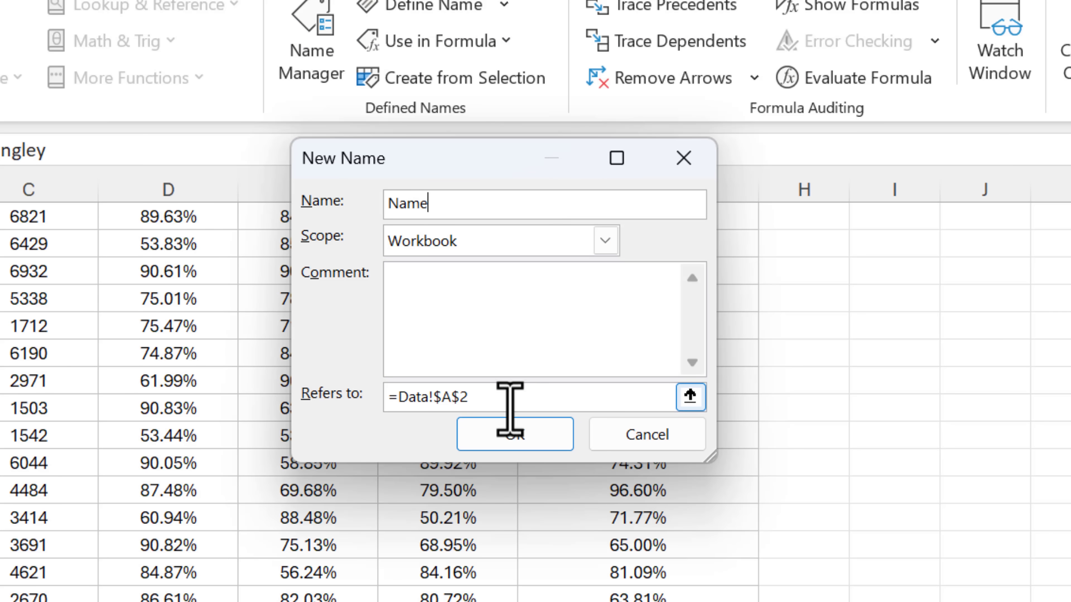
pyautogui.click(510, 399)
pyautogui.hotkey('ctrl', 'a')
pyautogui.hotkey('ctrl', 'v')
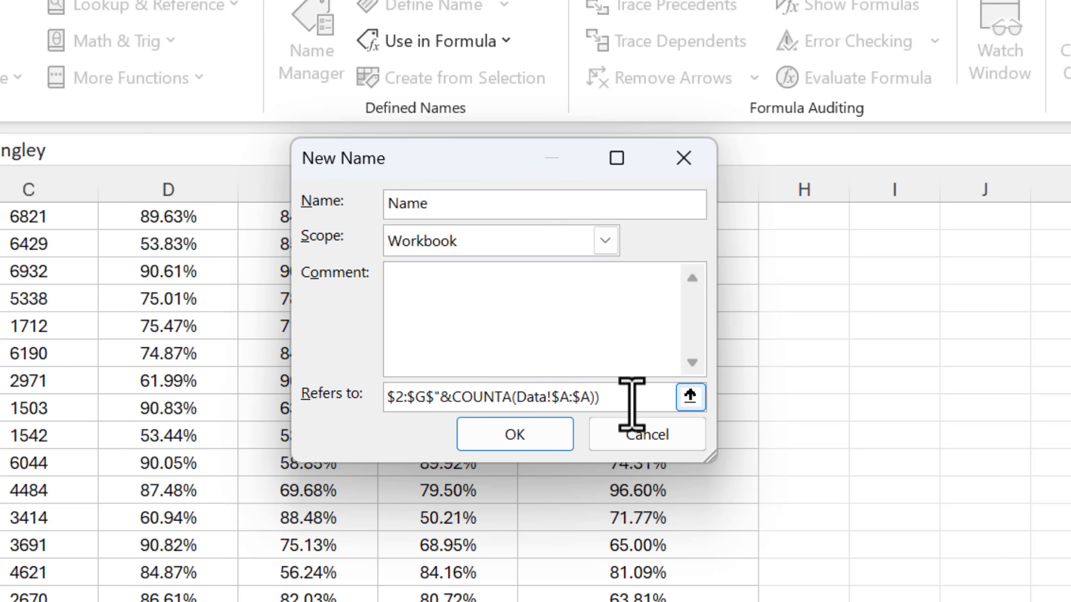
# Change the end column in the new name's reference to A, giving =INDIRECT("Data!$A$2:$A$"&COUNTA(Data!$A:$A)), and save the name
pyautogui.moveTo(628, 394); pyautogui.dragTo(321, 394)
pyautogui.click(547, 396)
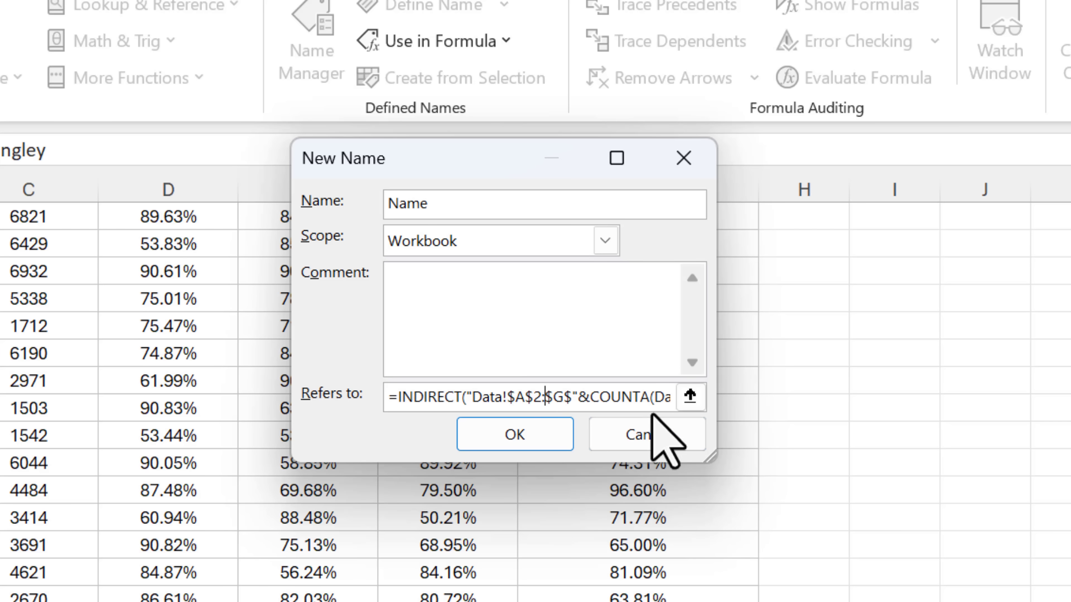
pyautogui.click(565, 397)
pyautogui.press('BackSpace')
pyautogui.write('A')
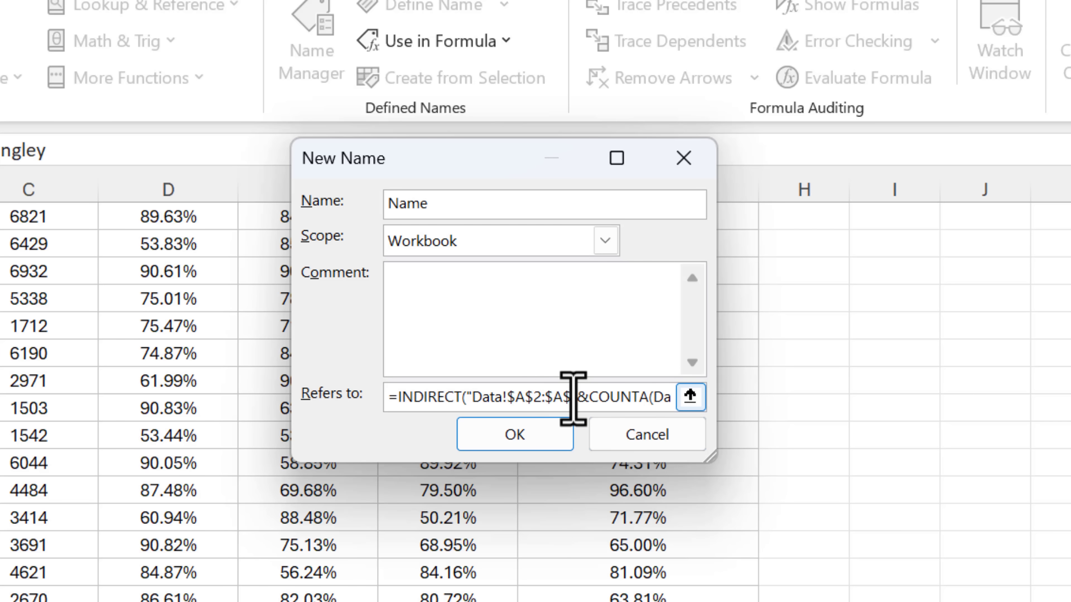
pyautogui.click(529, 435)
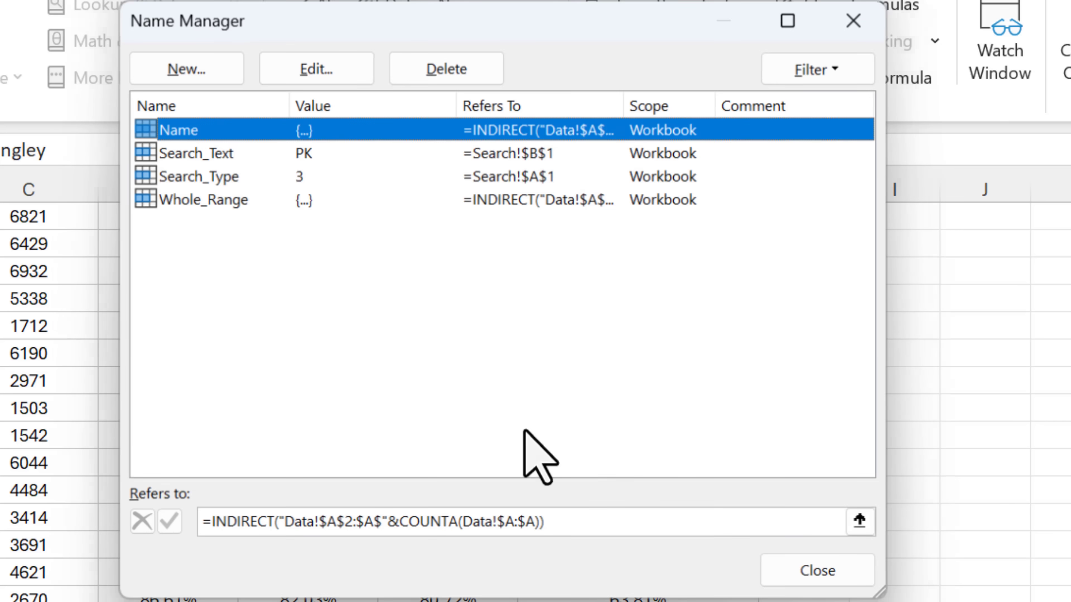
pyautogui.click(843, 572)
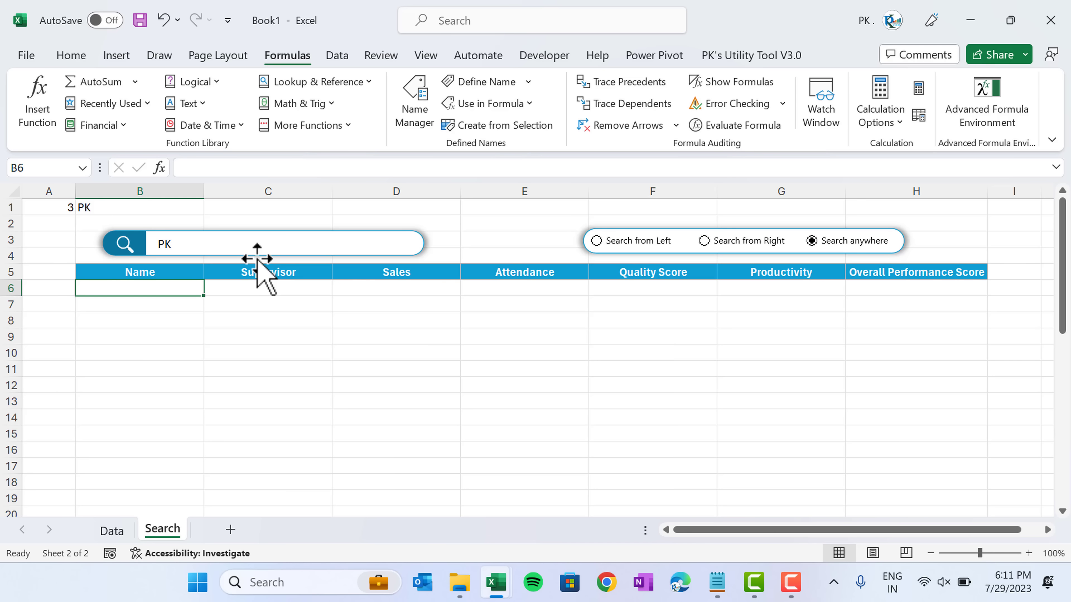
# Test the new defined name in cell B6 of the Search sheet with the formula =Name and check the spilled list
pyautogui.write('=na,e')
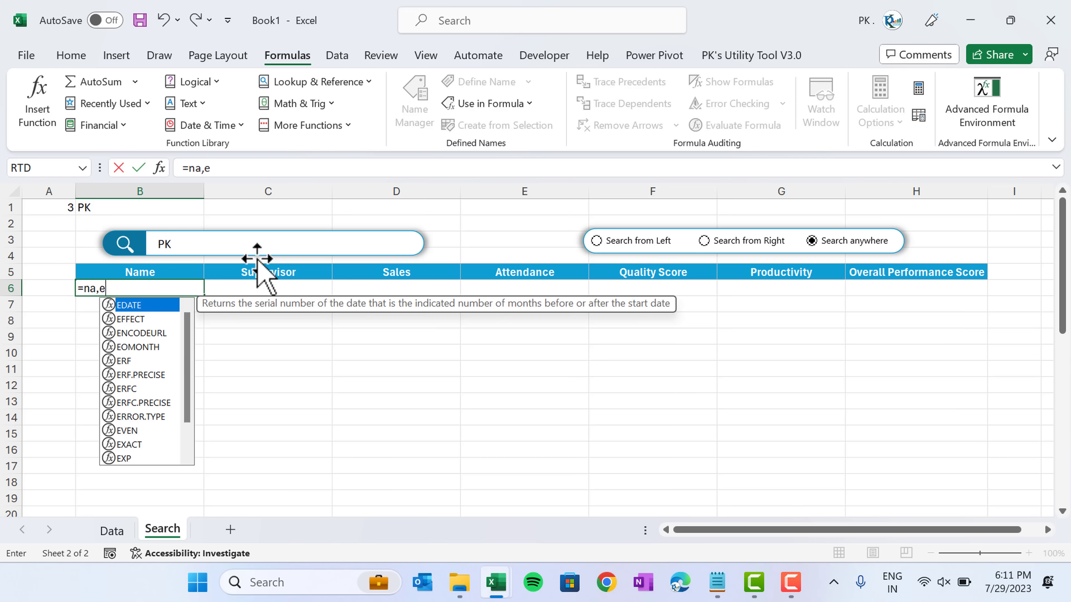
pyautogui.press('BackSpace')
pyautogui.press('BackSpace')
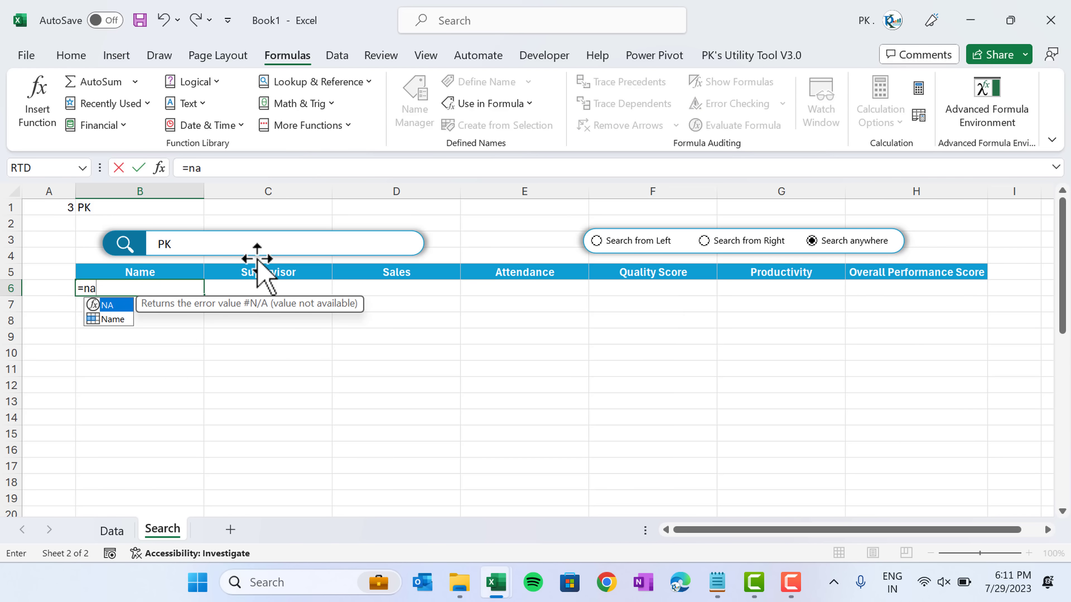
pyautogui.press('Down')
pyautogui.press('Tab')
pyautogui.press('Return')
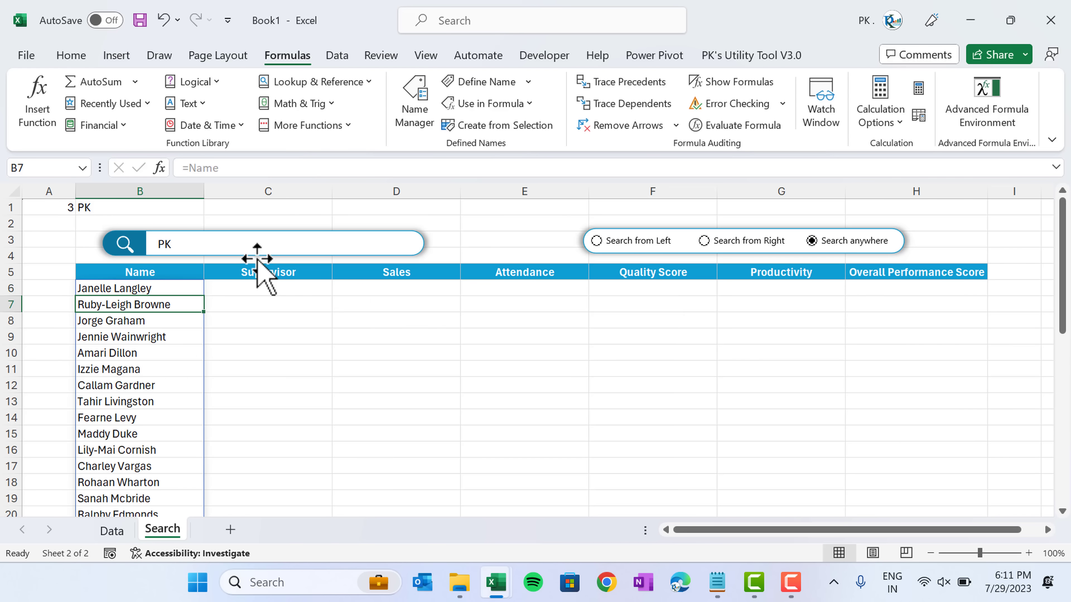
pyautogui.press('Up')
pyautogui.scroll(-8, 258, 261)
pyautogui.scroll(7, 257, 261)
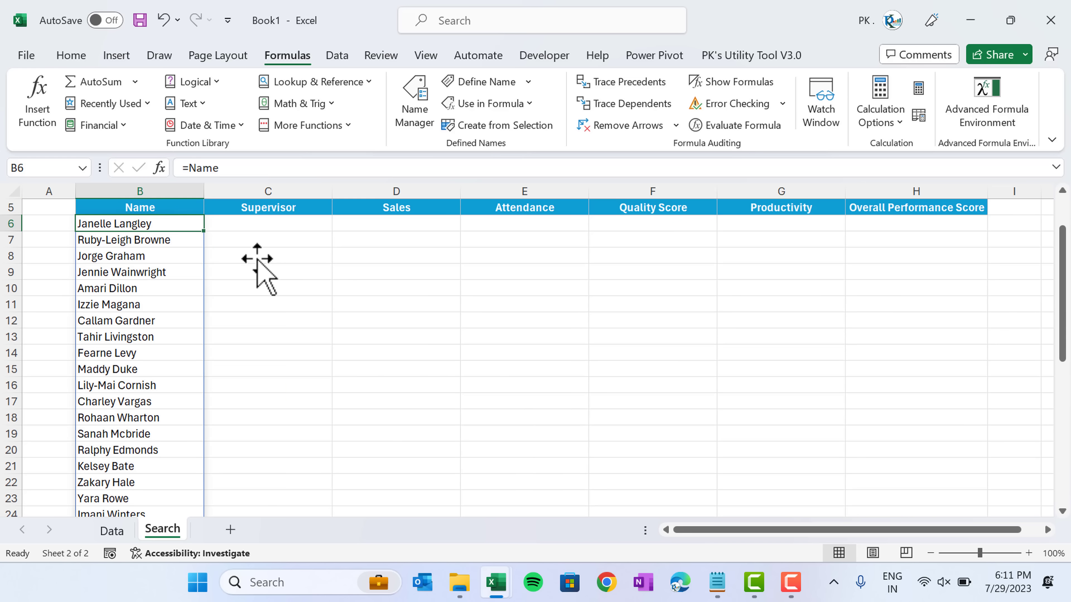
# Delete the =Name test formula from cell B6 of the Search sheet
pyautogui.press('Delete')
pyautogui.press('Up')
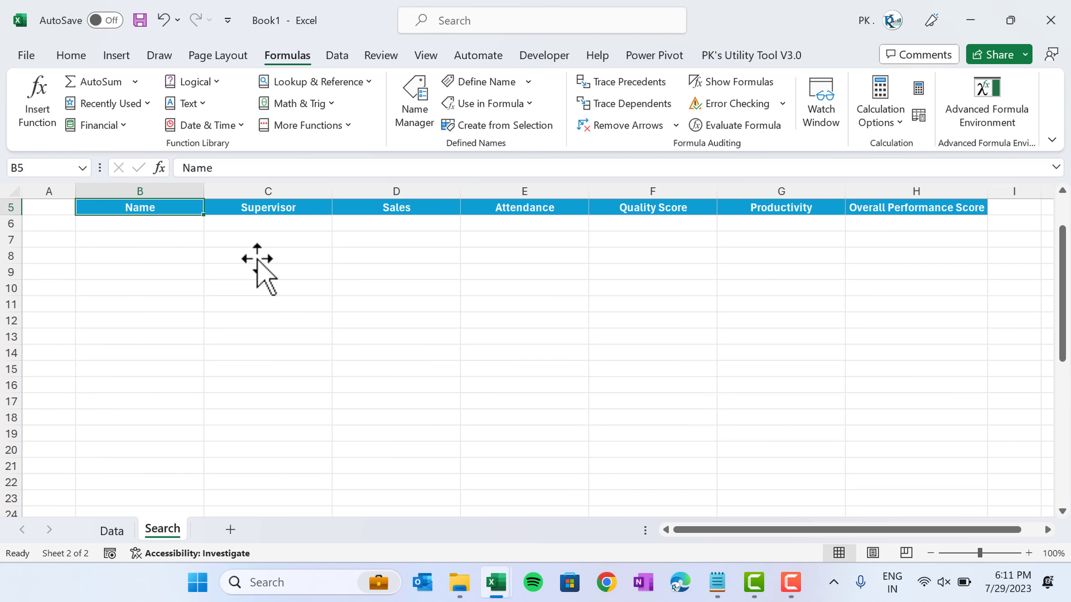
pyautogui.scroll(2, 257, 260)
pyautogui.press('Down')
pyautogui.press('Up')
pyautogui.press('Down')
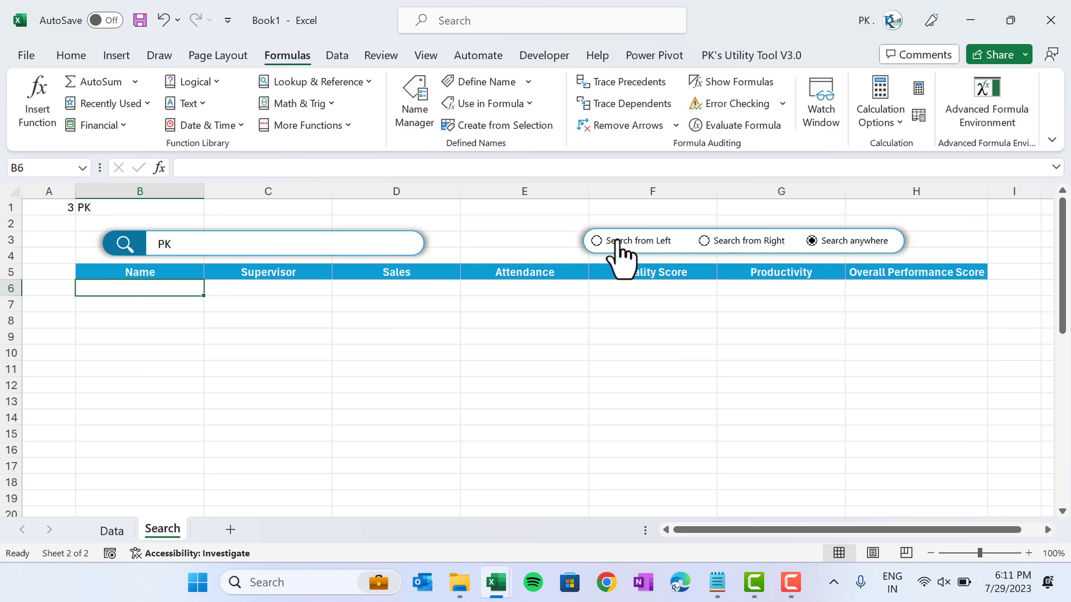
# Choose the Search from Left option and begin a FILTER formula in cell B6 with Whole_Range as its array
pyautogui.click(625, 246)
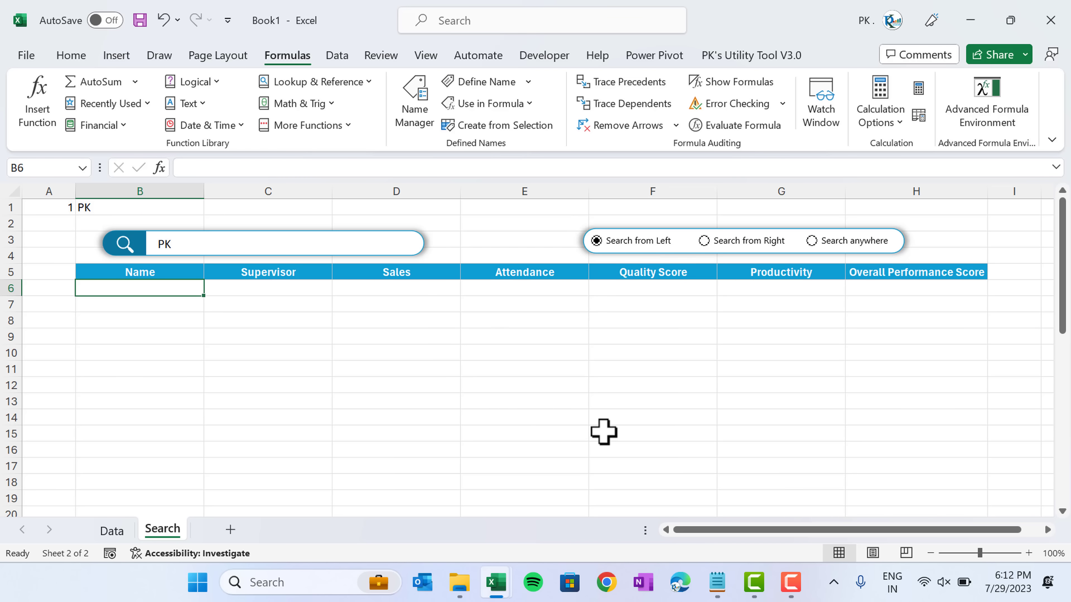
pyautogui.write('=fi')
pyautogui.press('Down')
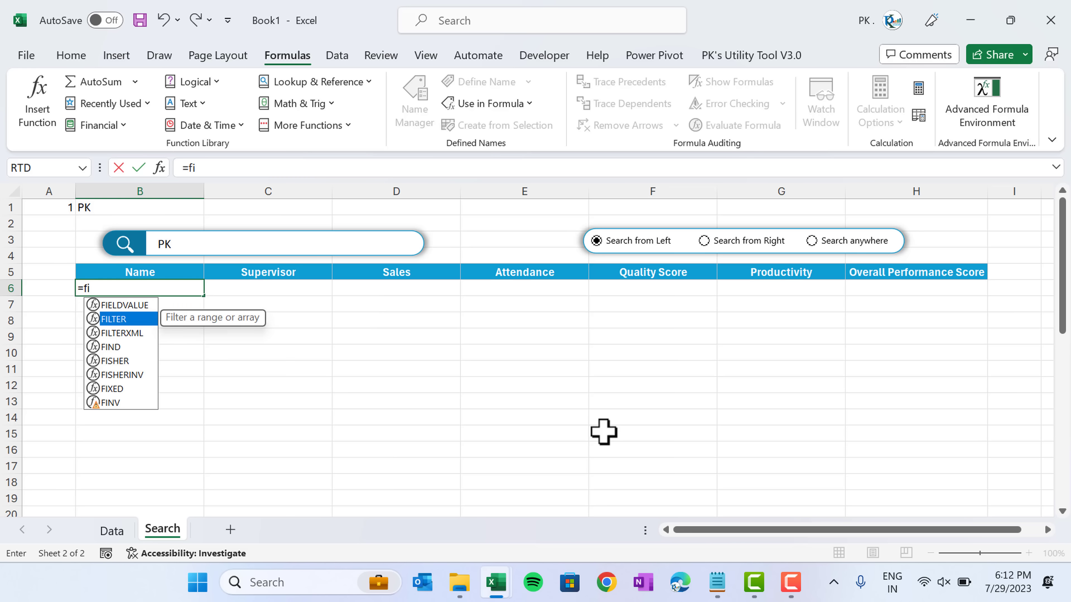
pyautogui.press('Tab')
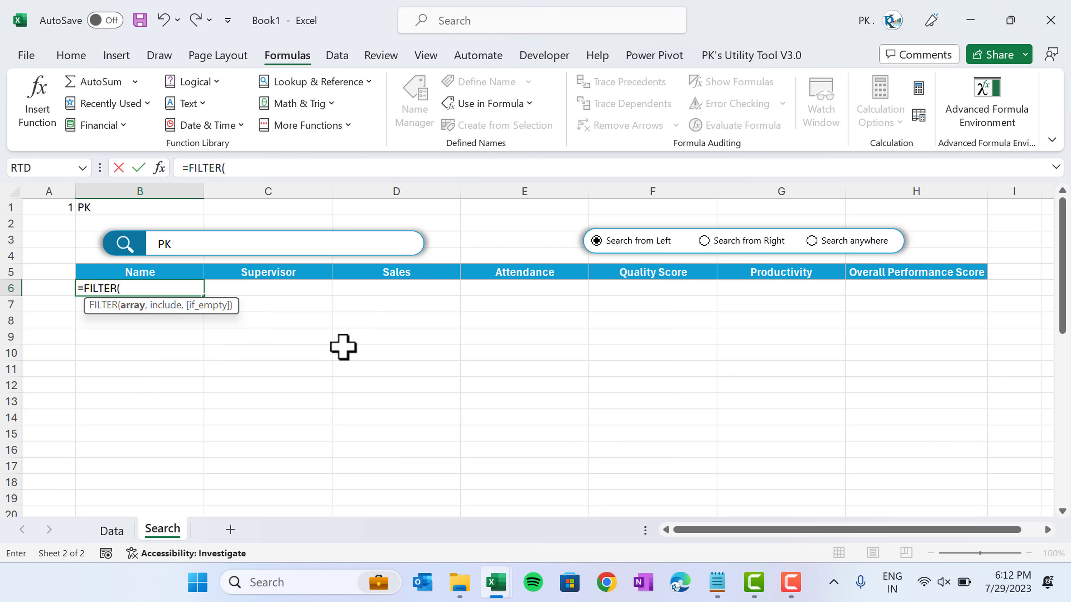
pyautogui.write('wh')
pyautogui.press('Tab')
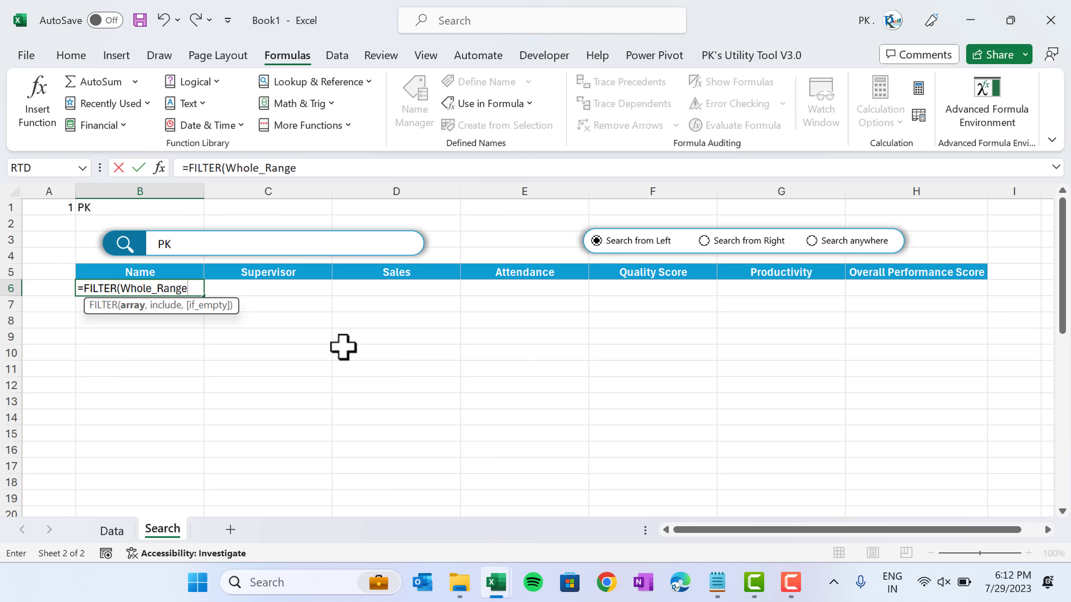
pyautogui.write(',')
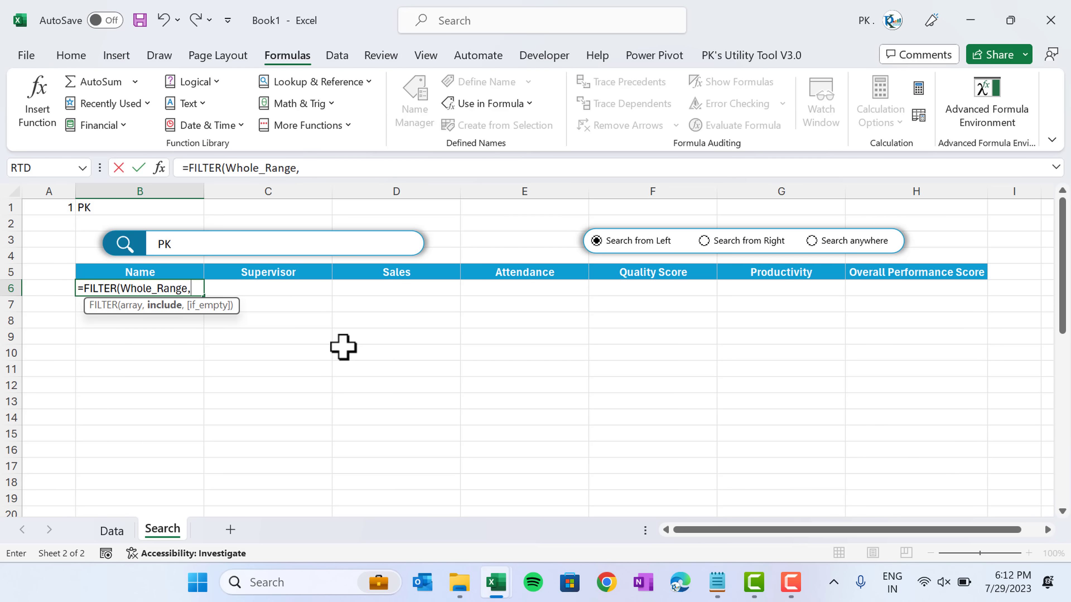
# Complete the B6 formula as =FILTER(Whole_Range,Name=Search_Text,"")
pyautogui.write('nam')
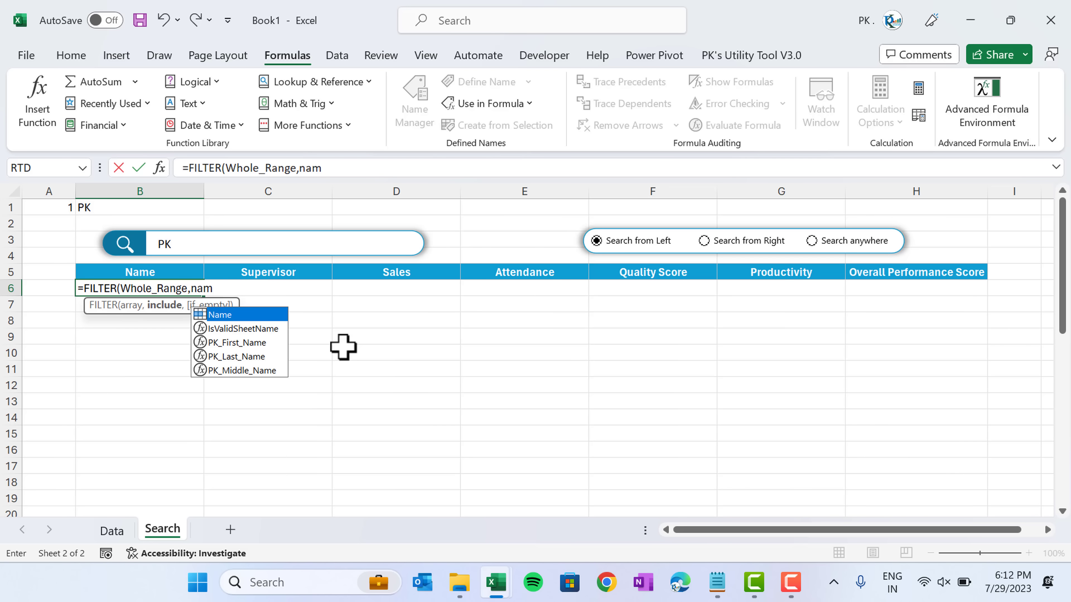
pyautogui.press('Tab')
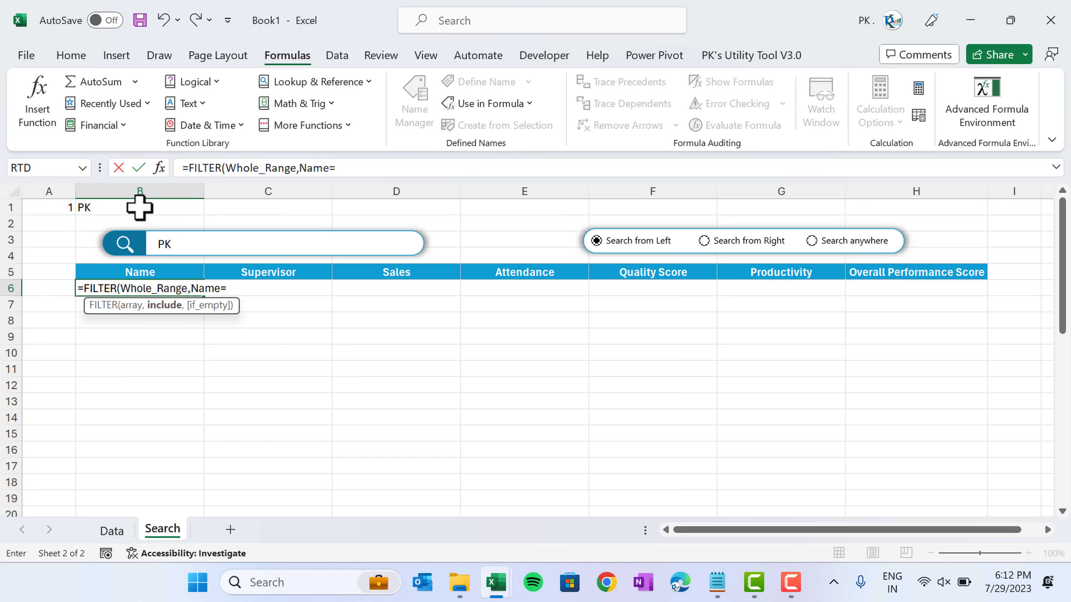
pyautogui.write('=se')
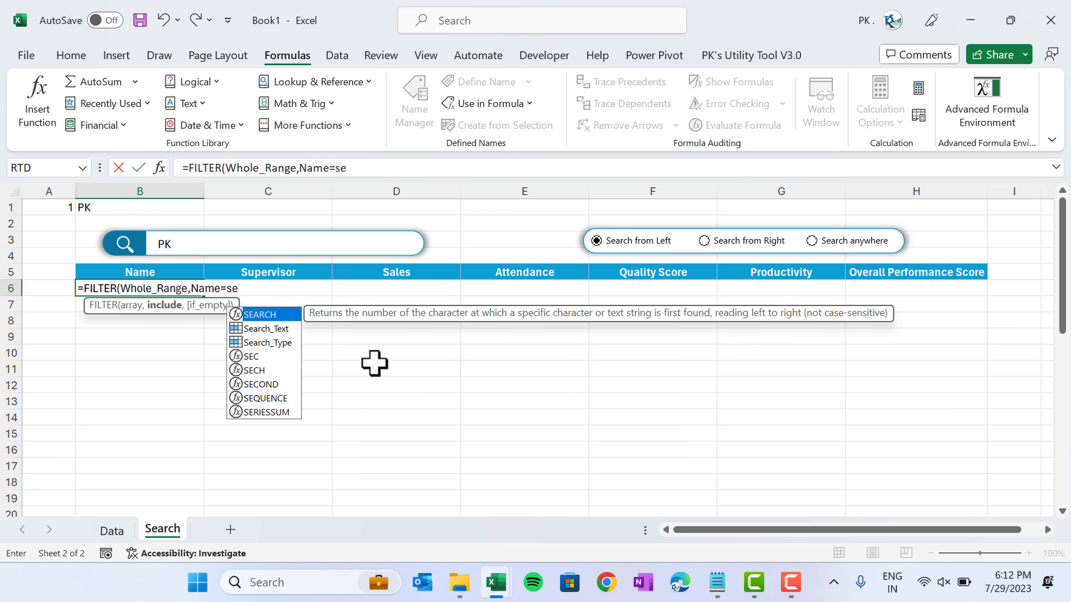
pyautogui.press('Down')
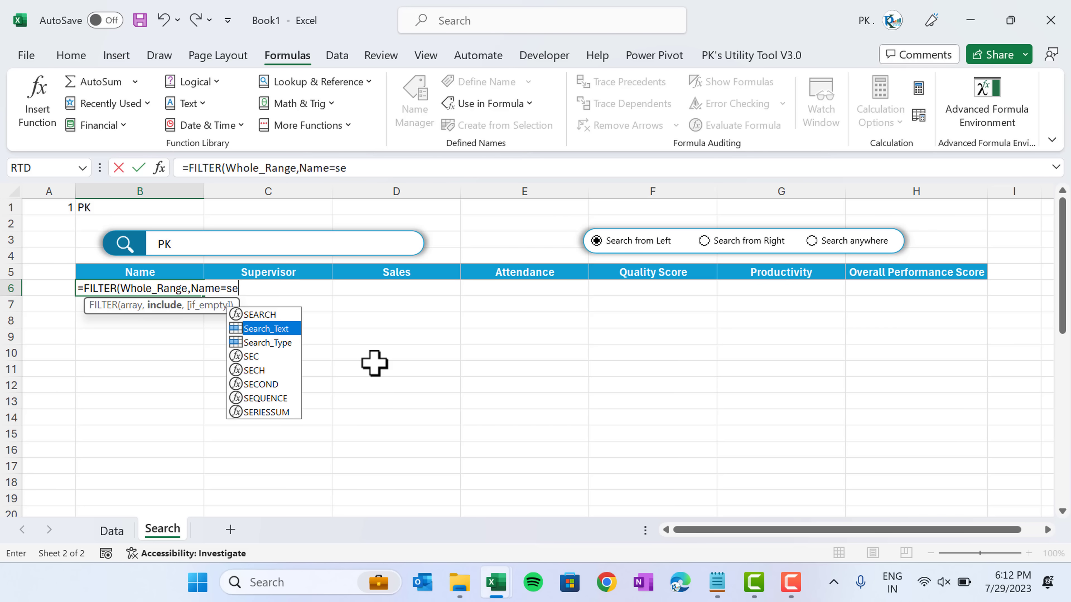
pyautogui.press('Tab')
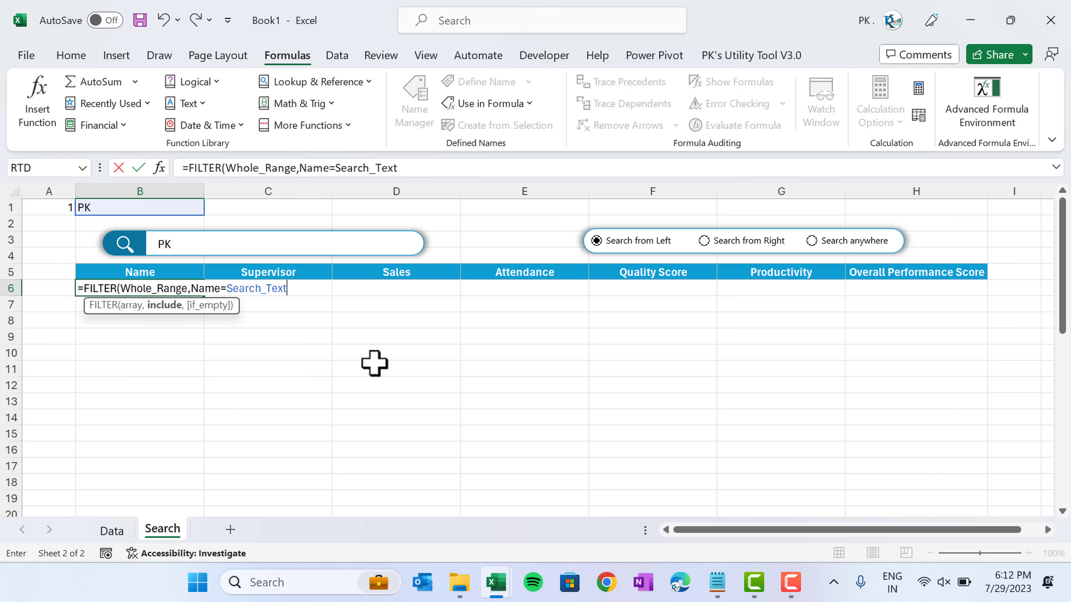
pyautogui.write(',')
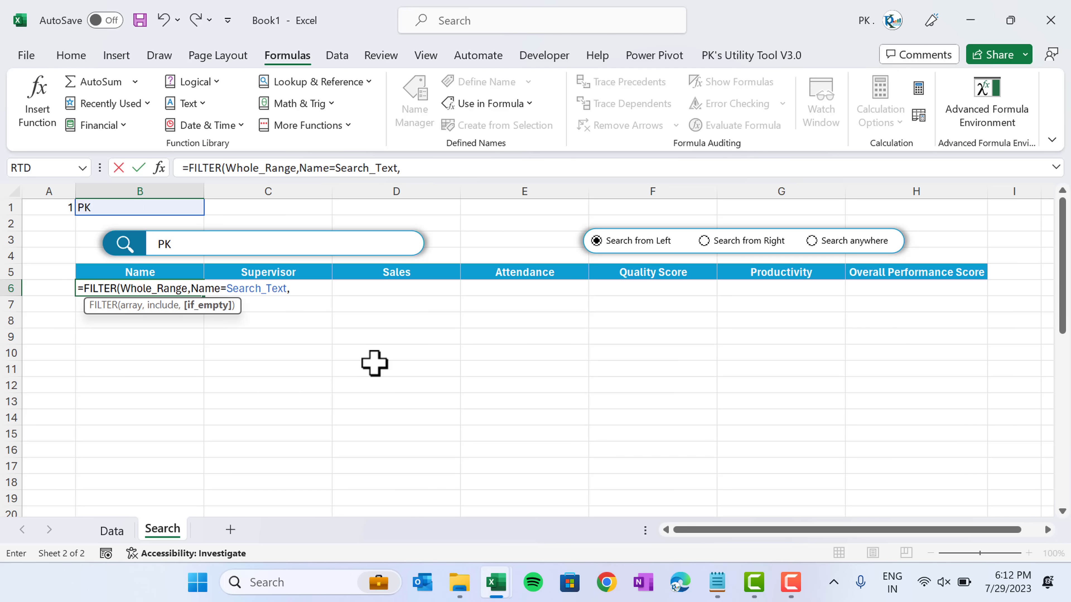
pyautogui.write('"")')
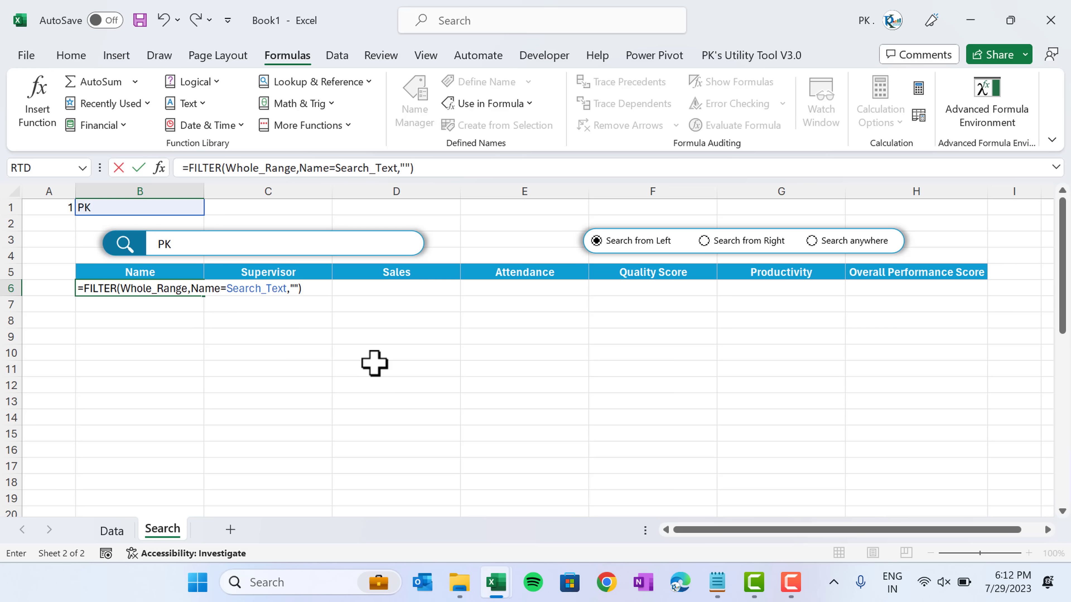
pyautogui.press('Return')
pyautogui.press('Up')
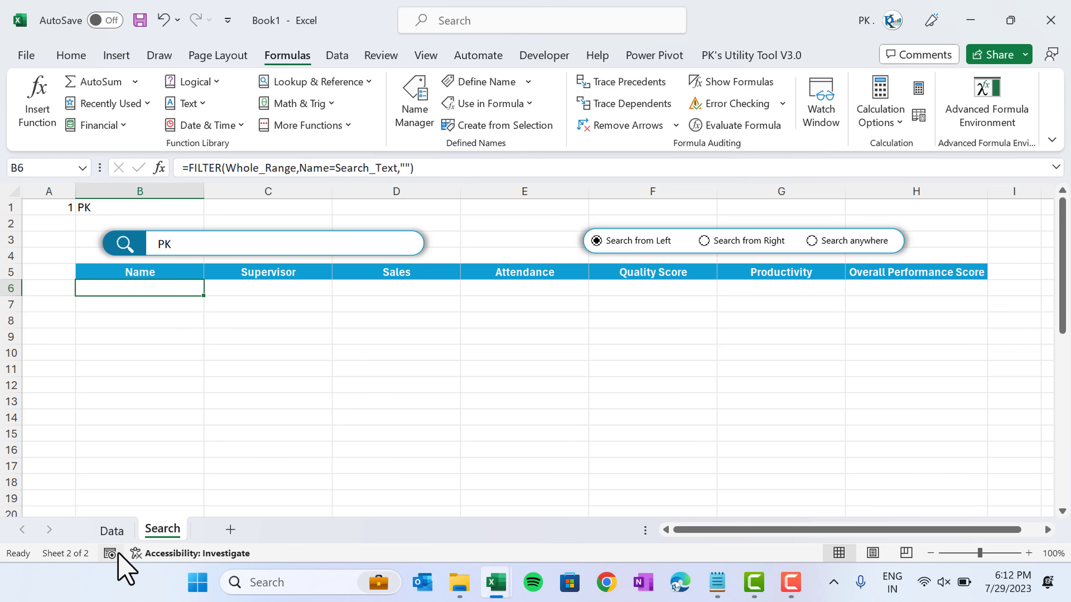
# Copy an employee's name from the Data sheet and paste it into the Search sheet's search box, replacing PK
pyautogui.click(110, 531)
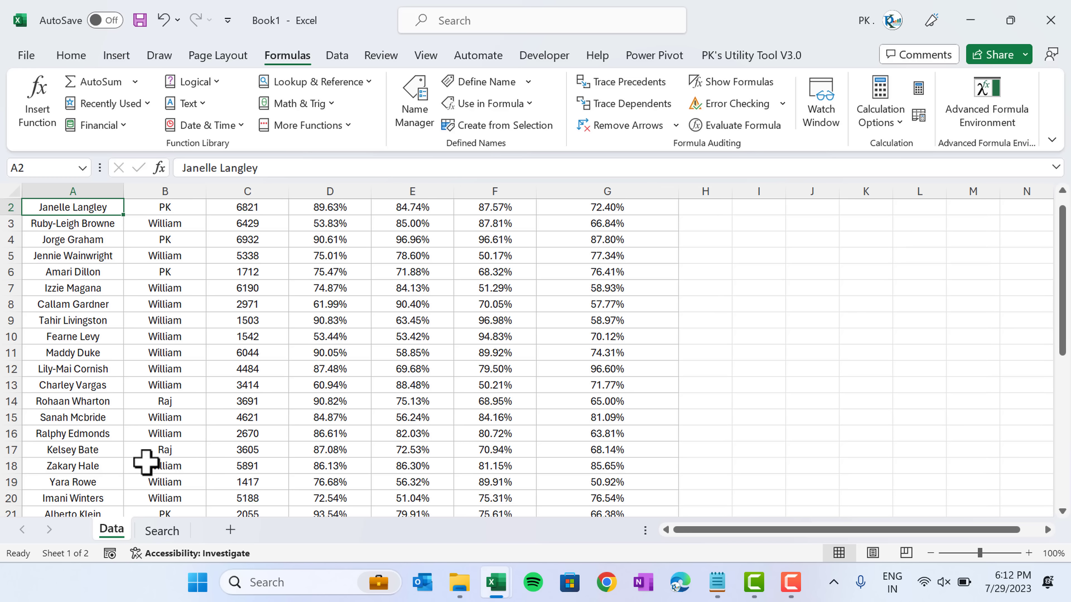
pyautogui.tripleClick(275, 168)
pyautogui.hotkey('ctrl', 'c')
pyautogui.press('Escape')
pyautogui.click(162, 531)
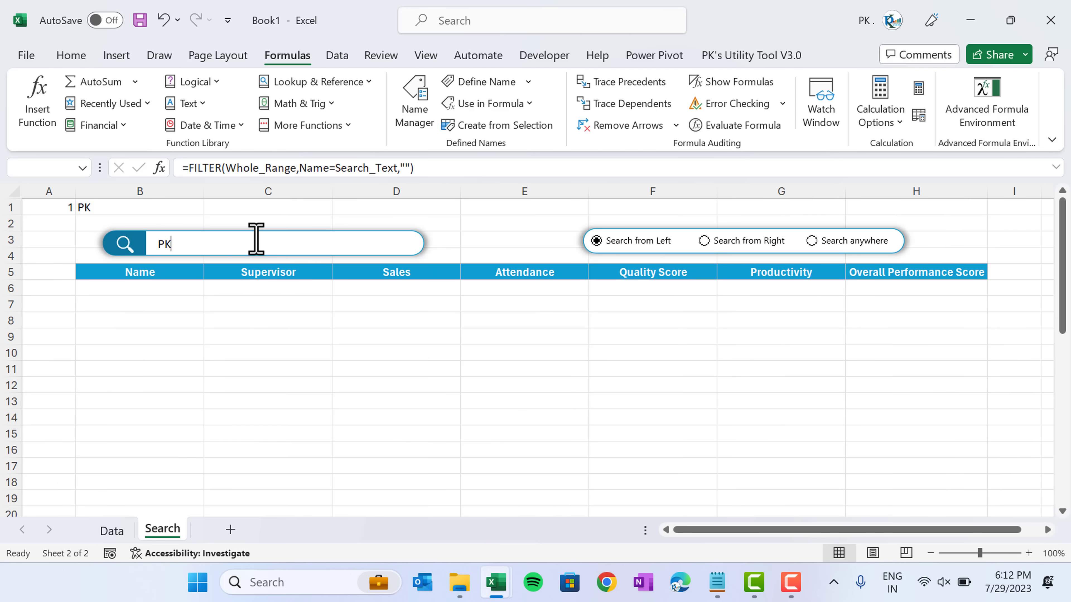
pyautogui.moveTo(256, 240); pyautogui.dragTo(132, 239)
pyautogui.hotkey('ctrl', 'v')
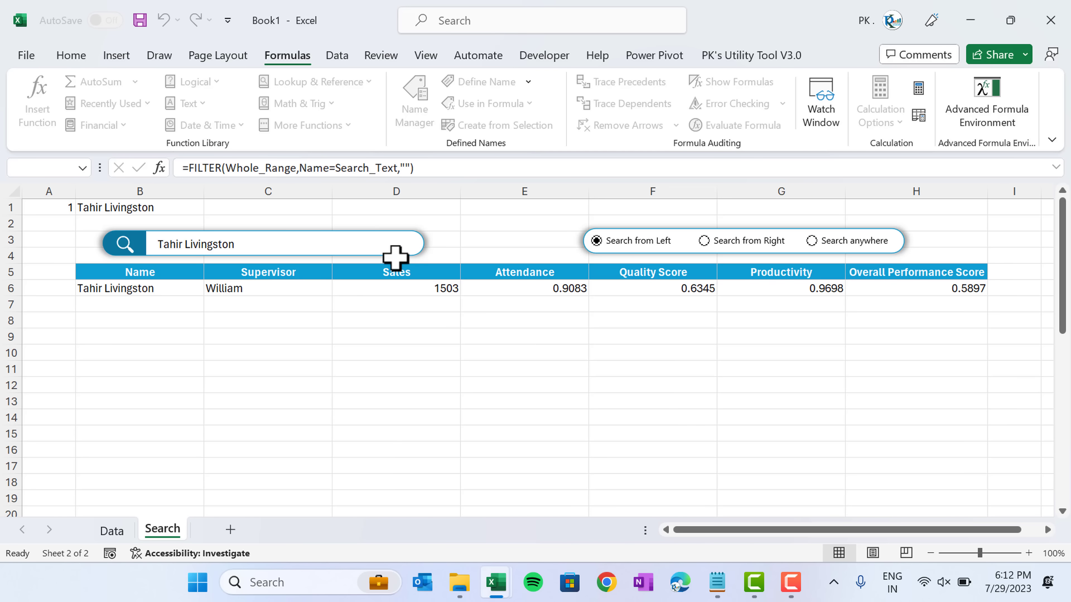
# Shorten the search box text to its first two letters, "Ta"
pyautogui.press('BackSpace')
pyautogui.press('BackSpace')
pyautogui.press('BackSpace')
pyautogui.press('BackSpace')
pyautogui.press('BackSpace')
pyautogui.press('BackSpace')
pyautogui.press('BackSpace')
pyautogui.press('BackSpace')
pyautogui.press('BackSpace')
pyautogui.press('BackSpace')
pyautogui.press('BackSpace')
pyautogui.press('BackSpace')
pyautogui.press('BackSpace')
pyautogui.press('BackSpace')
# Insert a LEFT function around Name in the B6 FILTER formula, with Name as its text argument
pyautogui.click(300, 168)
pyautogui.moveTo(301, 168); pyautogui.dragTo(329, 168)
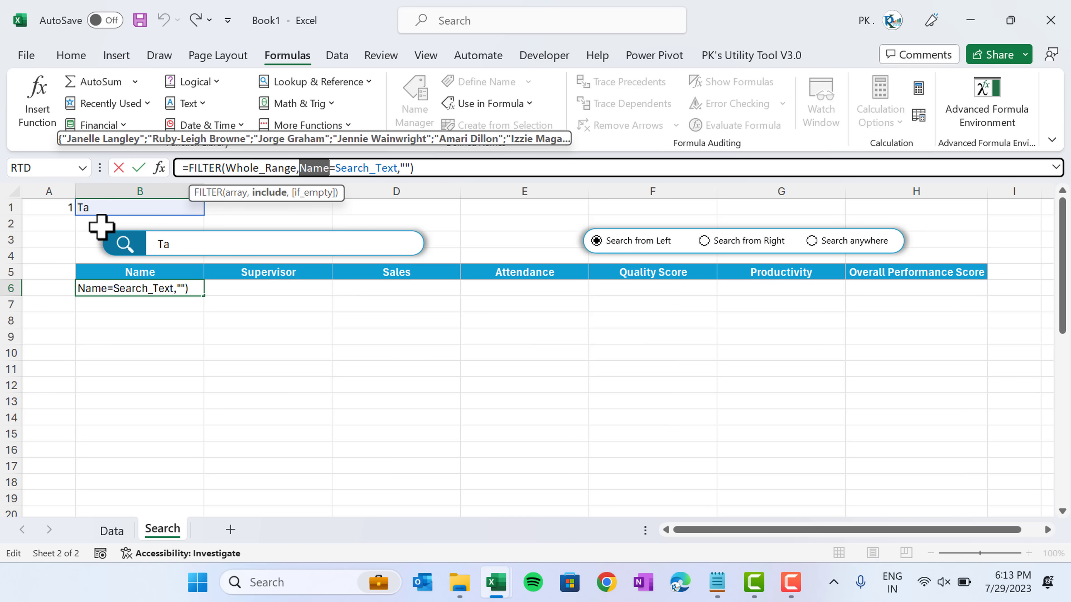
pyautogui.click(300, 168)
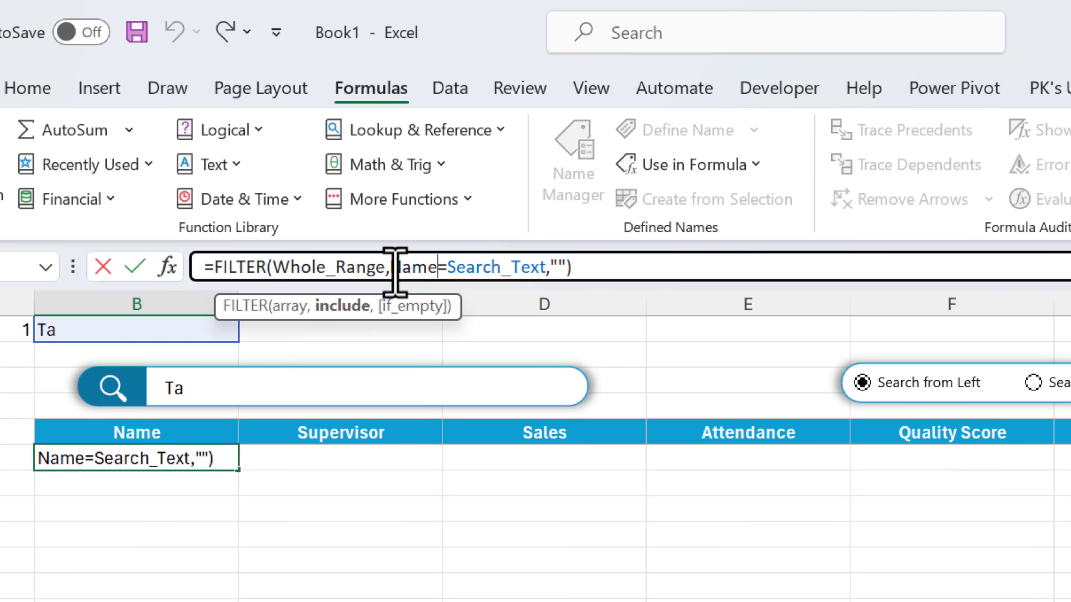
pyautogui.write('lef')
pyautogui.press('Tab')
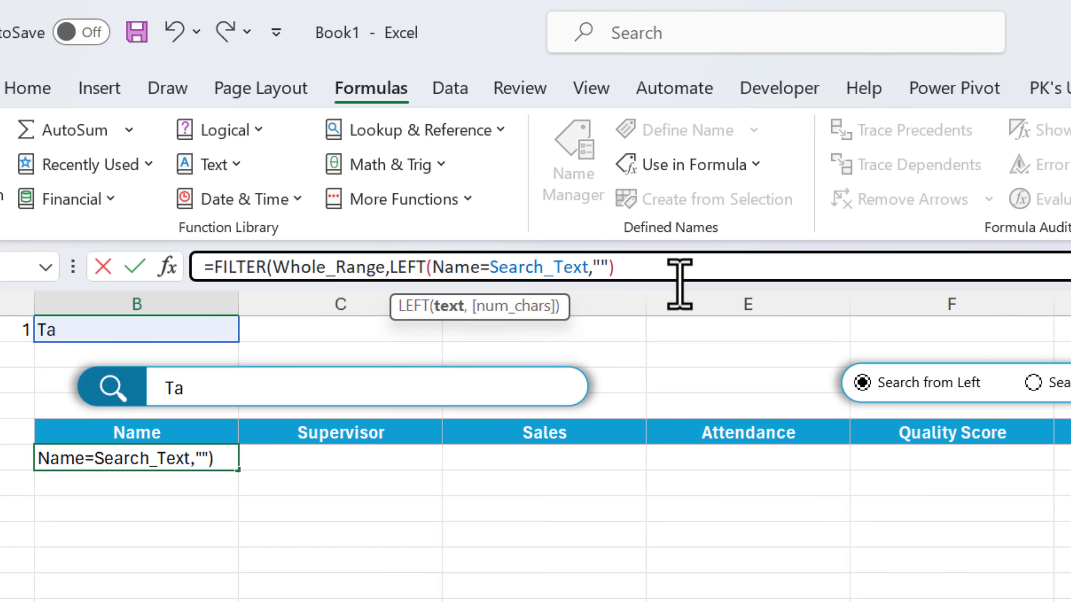
pyautogui.write(',')
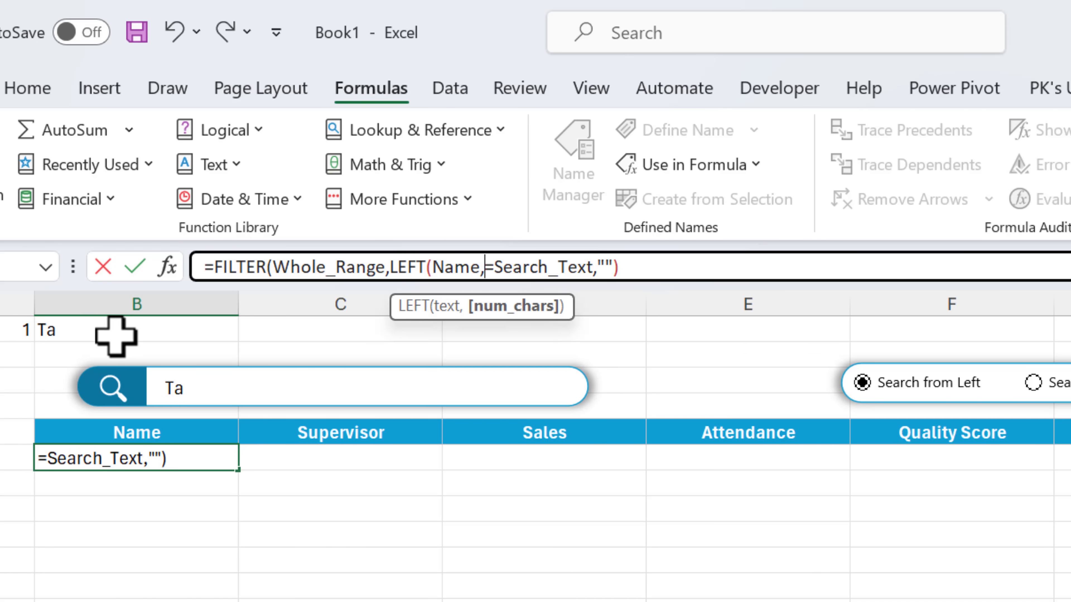
# Complete and enter the B6 formula as =FILTER(Whole_Range,LEFT(Name,LEN(Search_Text))=Search_Text,"")
pyautogui.write('len')
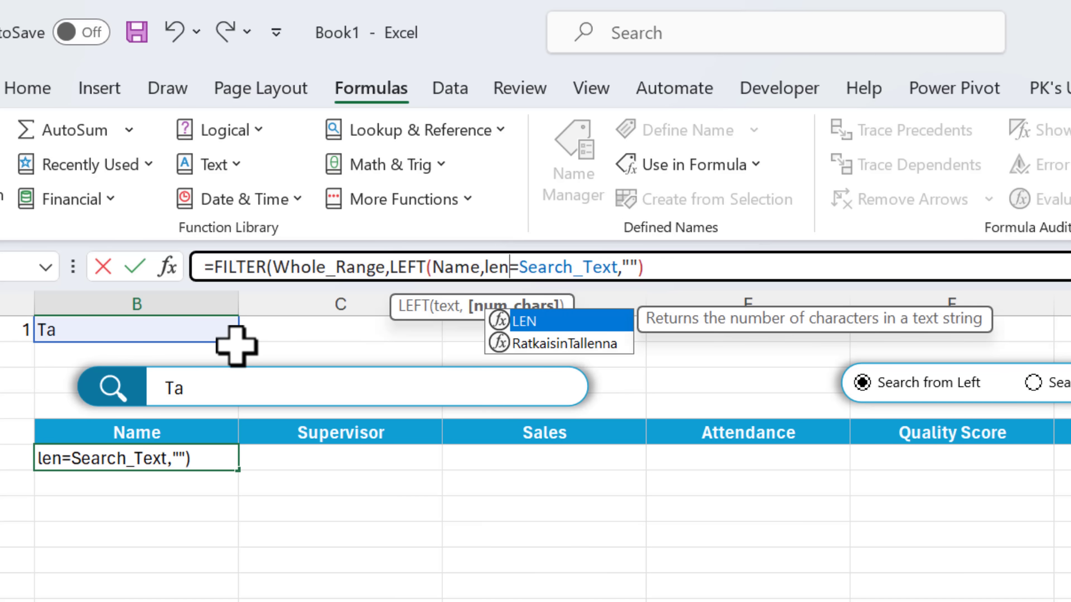
pyautogui.press('Tab')
pyautogui.write('sear')
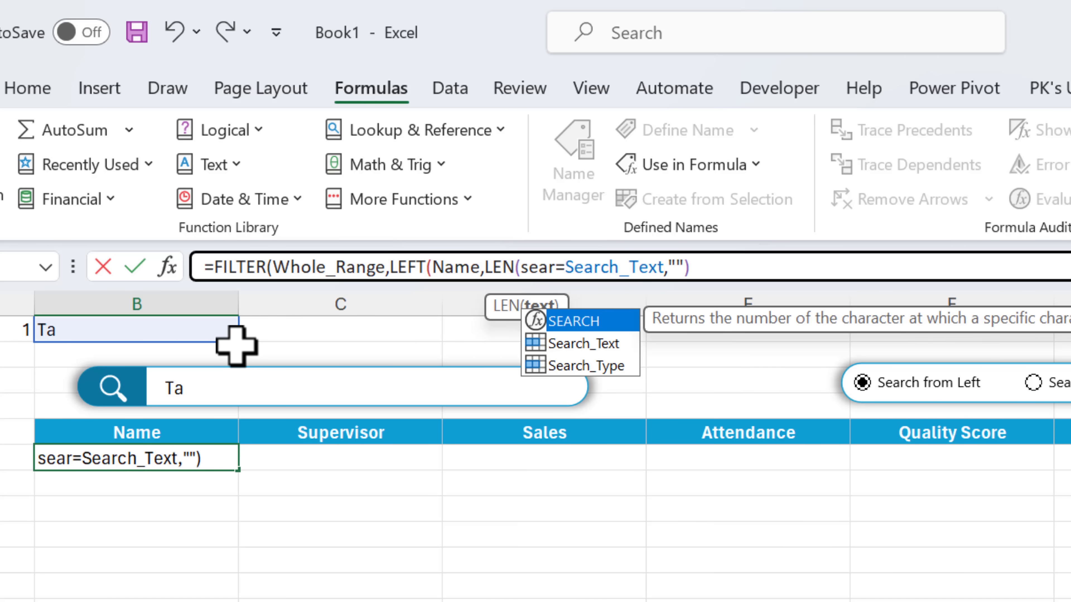
pyautogui.press('Down')
pyautogui.press('Tab')
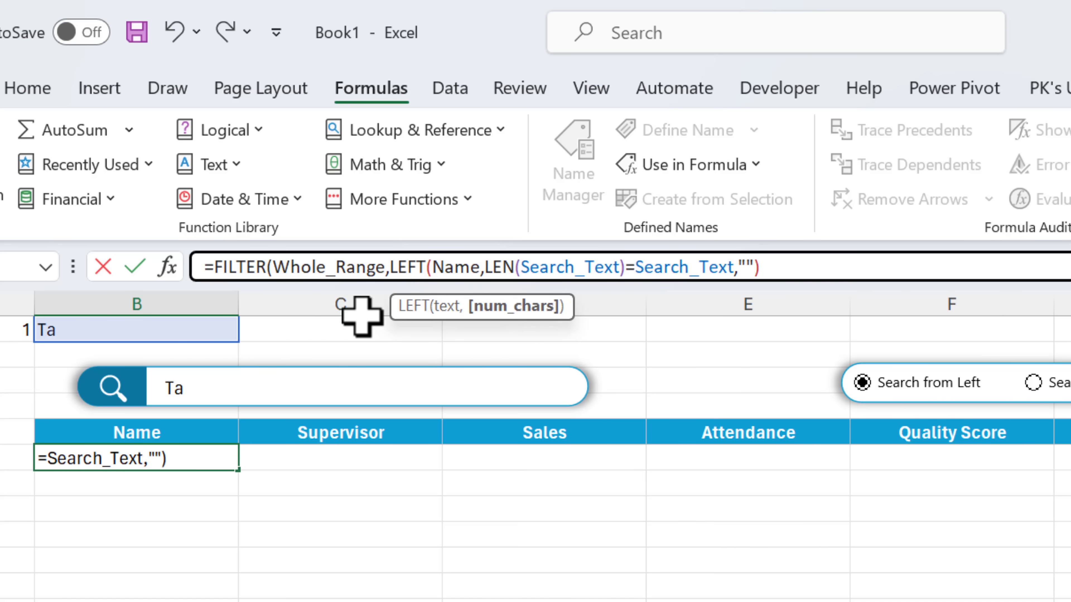
pyautogui.write(')')
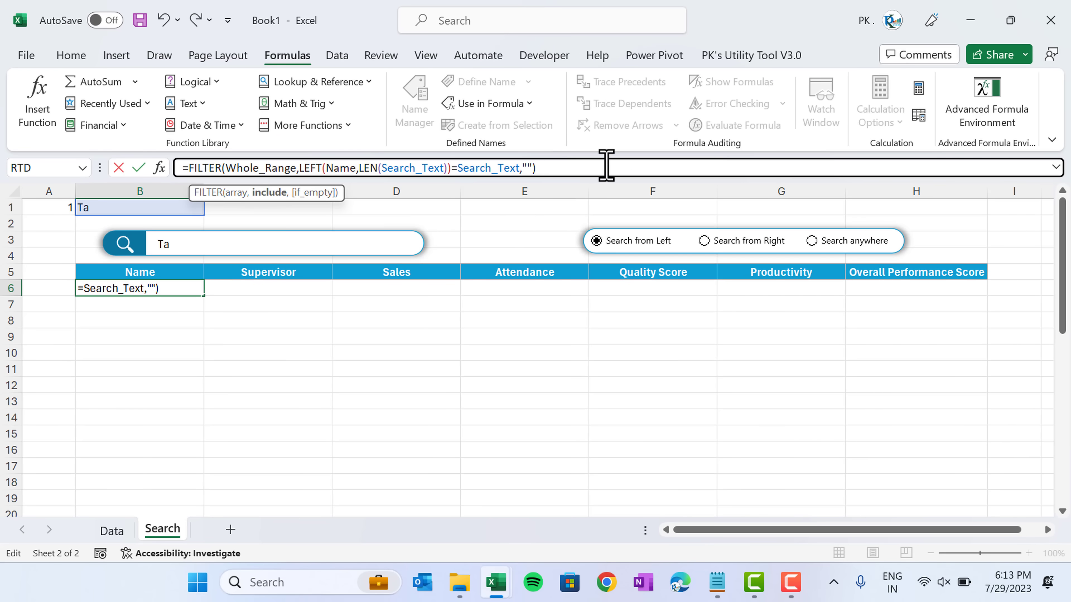
pyautogui.press('Return')
pyautogui.press('Up')
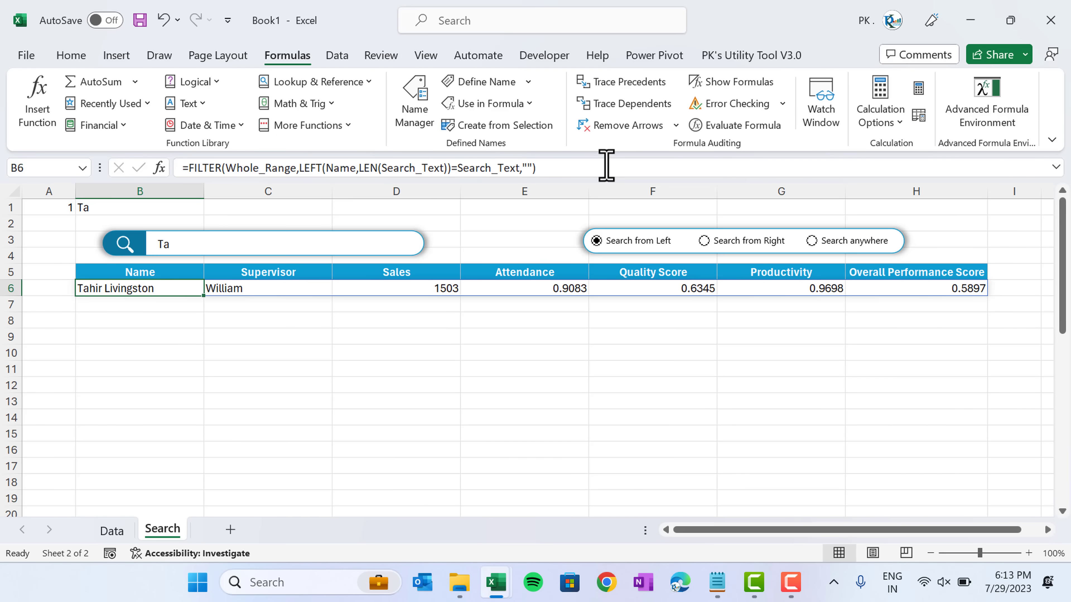
pyautogui.press('Up')
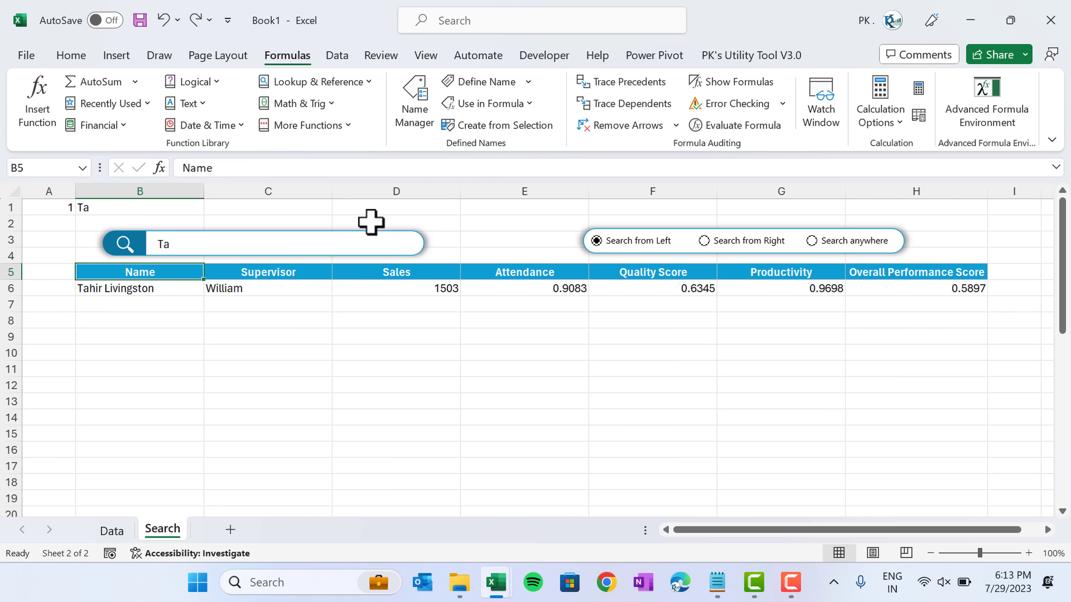
# Test the left search by shortening the search box text to "T"
pyautogui.click(272, 243)
pyautogui.write('Ta')
pyautogui.press('BackSpace')
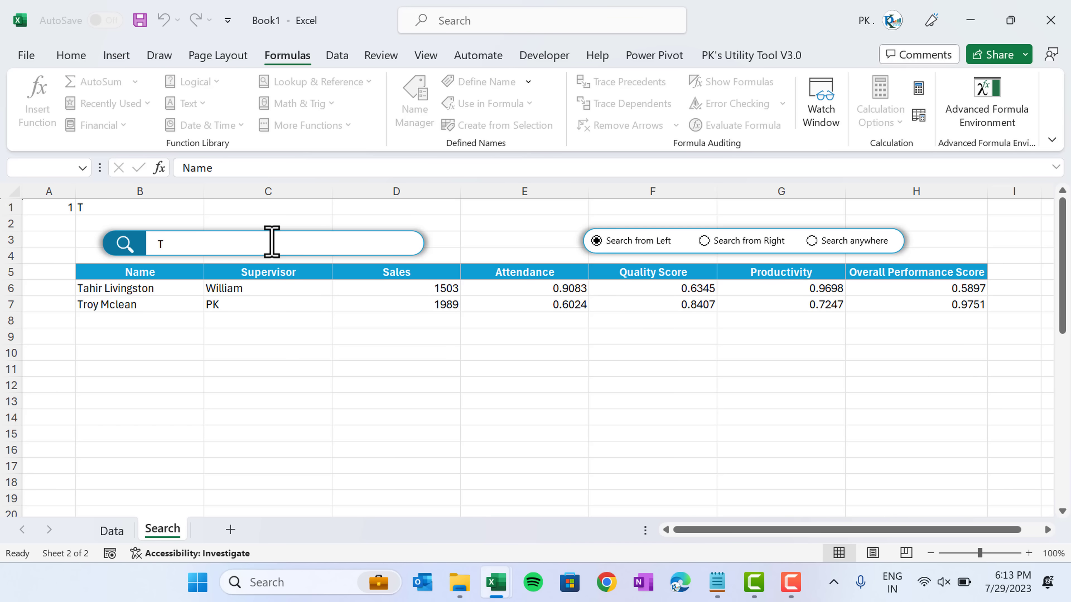
pyautogui.click(300, 350)
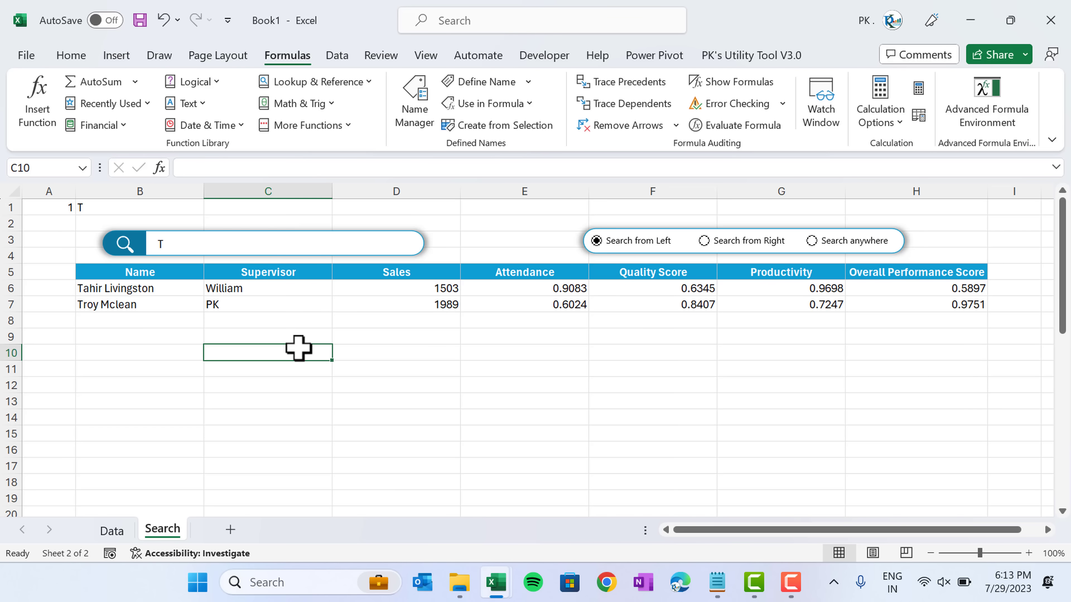
# Copy the complete FILTER formula from cell B6 without changing the cell
pyautogui.click(151, 290)
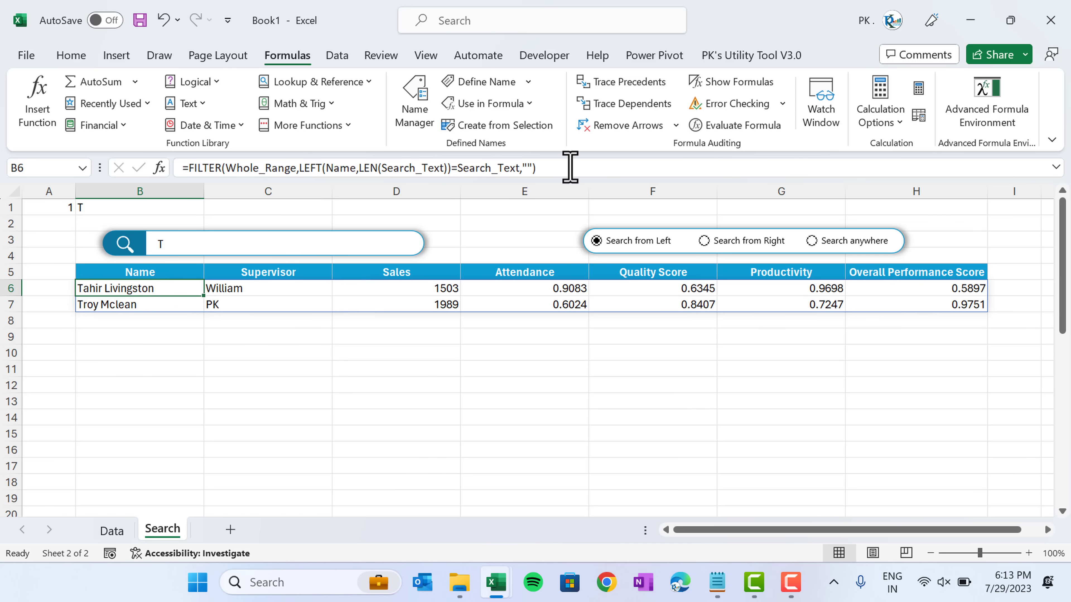
pyautogui.moveTo(567, 167); pyautogui.dragTo(230, 167)
pyautogui.press('Escape')
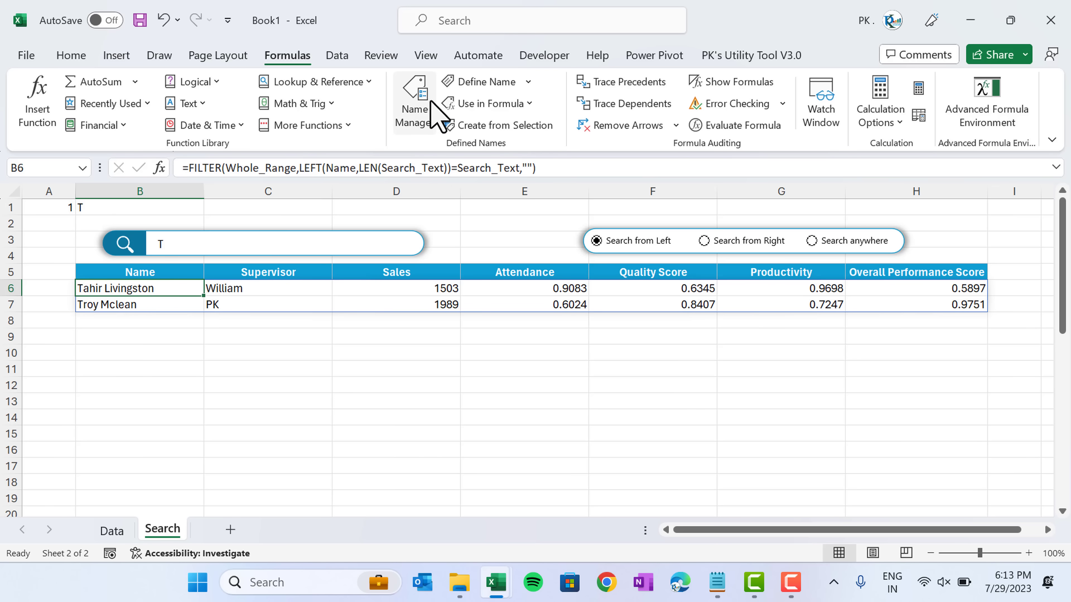
# Define the workbook name Search_From_Left as =FILTER(Whole_Range,LEFT(Name,LEN(Search_Text))=Search_Text,"")
pyautogui.click(422, 90)
pyautogui.click(343, 119)
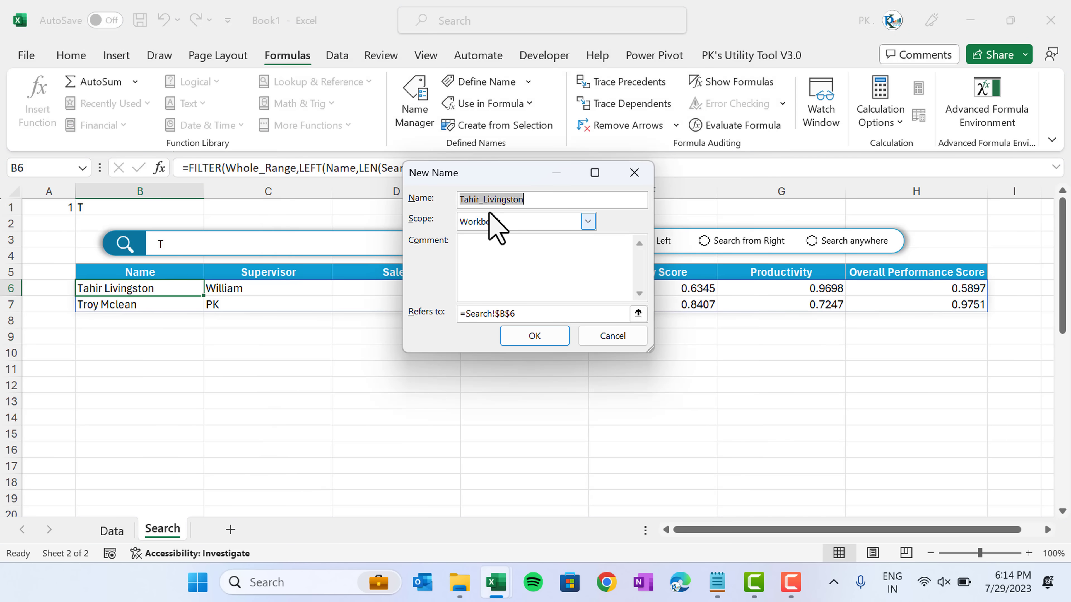
pyautogui.write('Search_From')
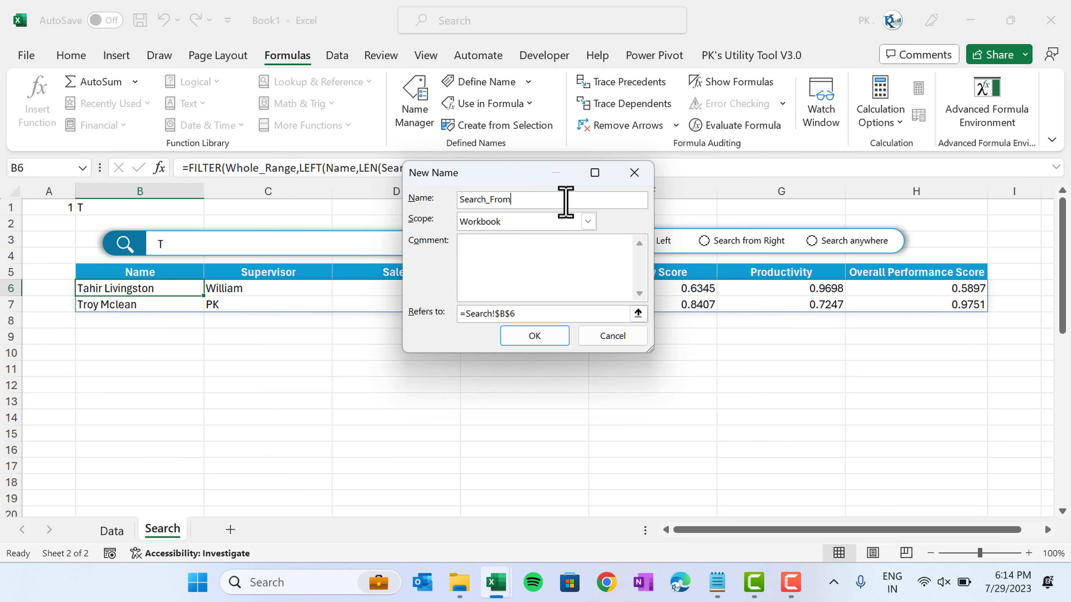
pyautogui.write('_Left')
pyautogui.moveTo(551, 311); pyautogui.dragTo(487, 314)
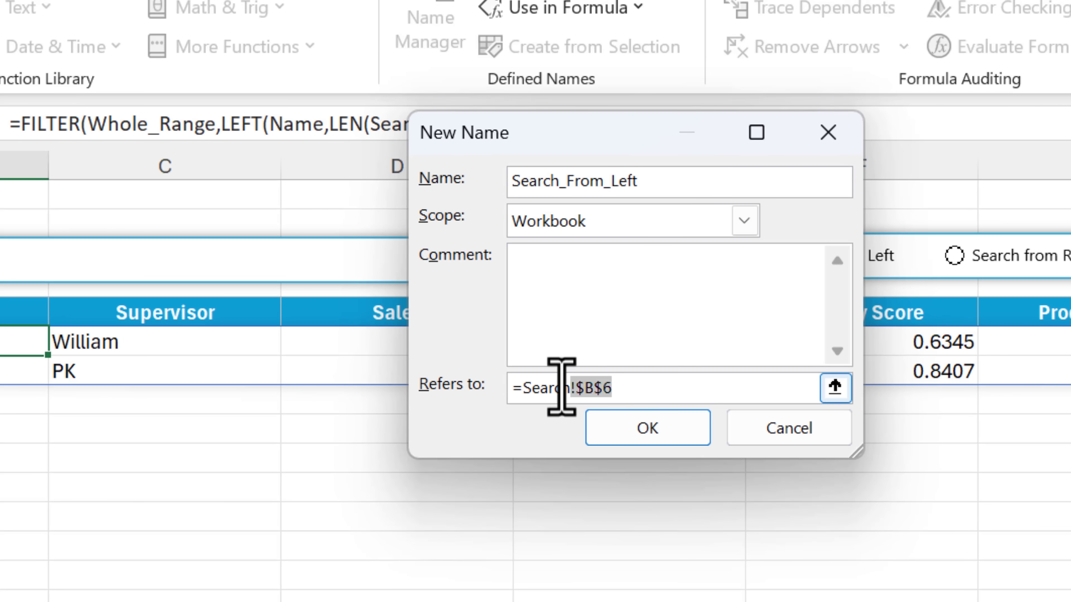
pyautogui.moveTo(561, 386); pyautogui.dragTo(504, 390)
pyautogui.write('=FILTER(Whole_Range,LEFT(Name,LEN(Search_Text))=Search_Text,"")')
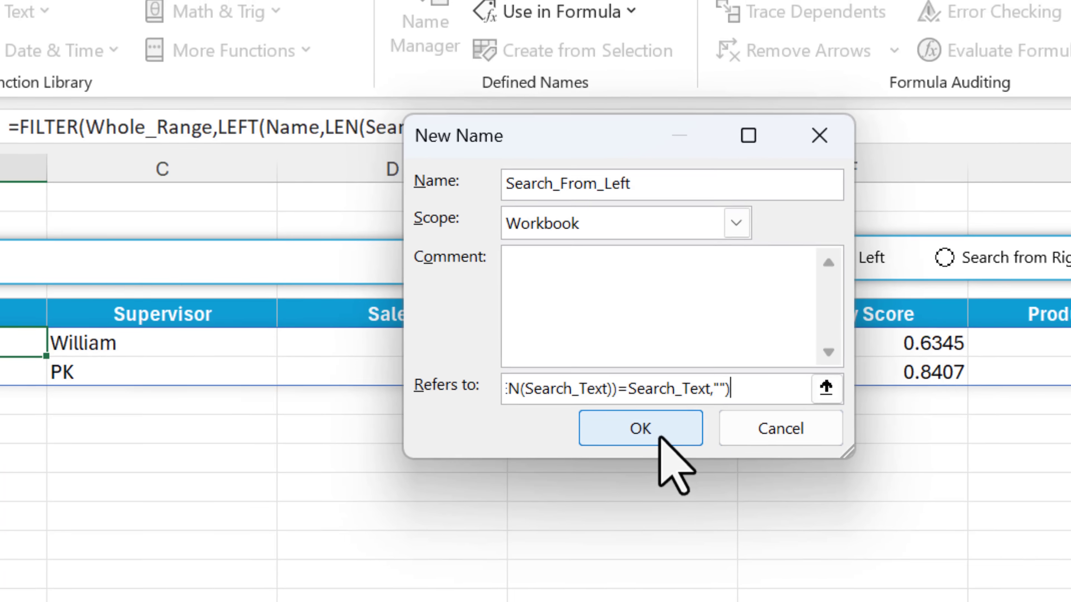
pyautogui.click(660, 437)
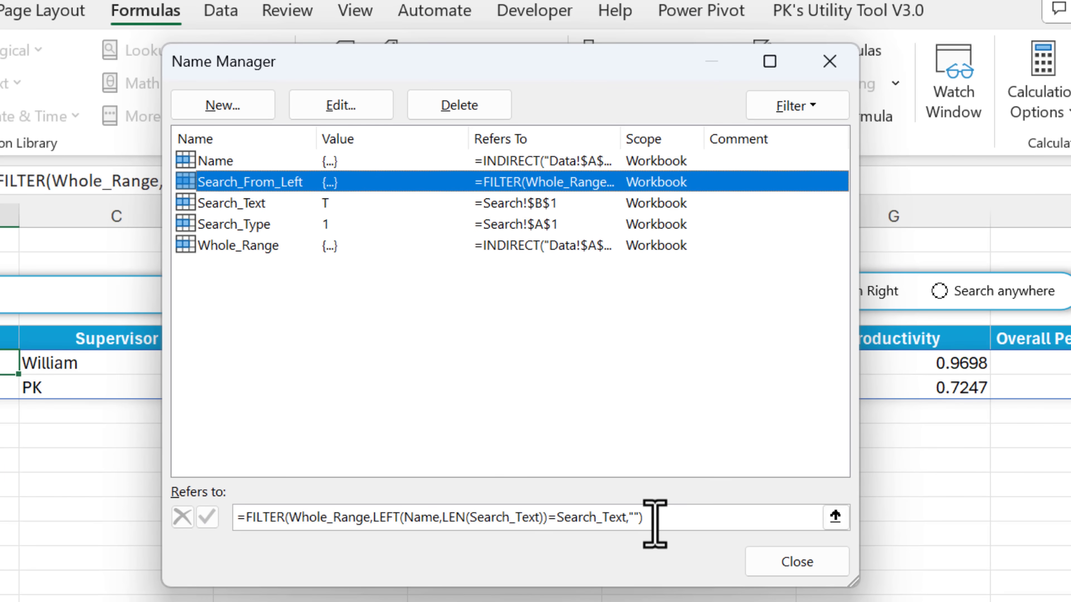
# Begin another defined name, Search_From_Right, with the copied LEFT-based FILTER formula as its reference
pyautogui.click(655, 519)
pyautogui.click(228, 105)
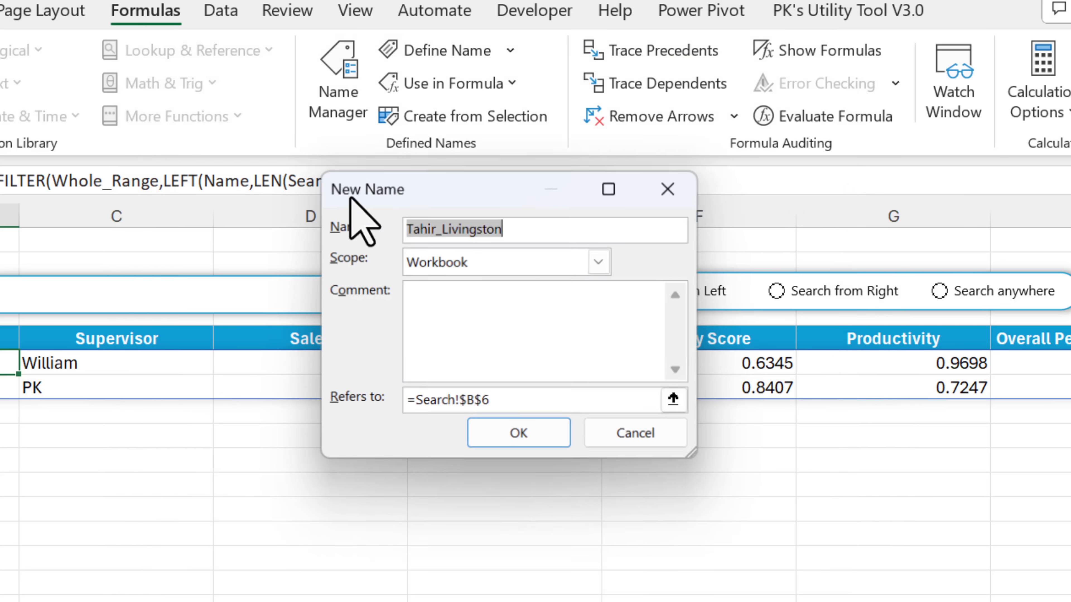
pyautogui.write('Search_From_Right')
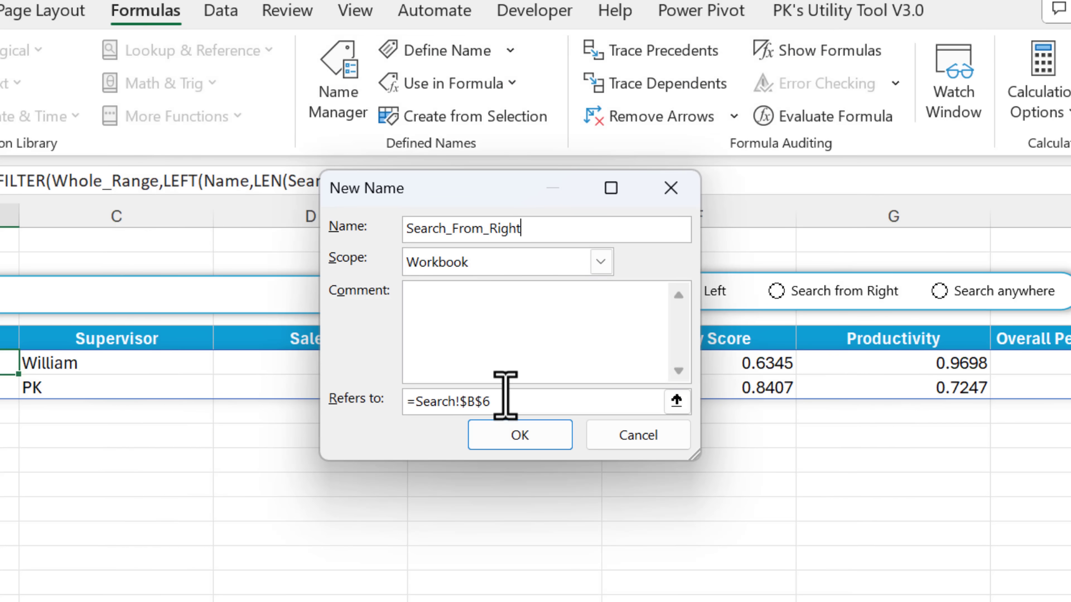
pyautogui.moveTo(506, 401); pyautogui.dragTo(365, 405)
pyautogui.write('=FILTER(Whole_Range,RIGHT(Name,LEN(Search_Text))=Search_Text,"")')
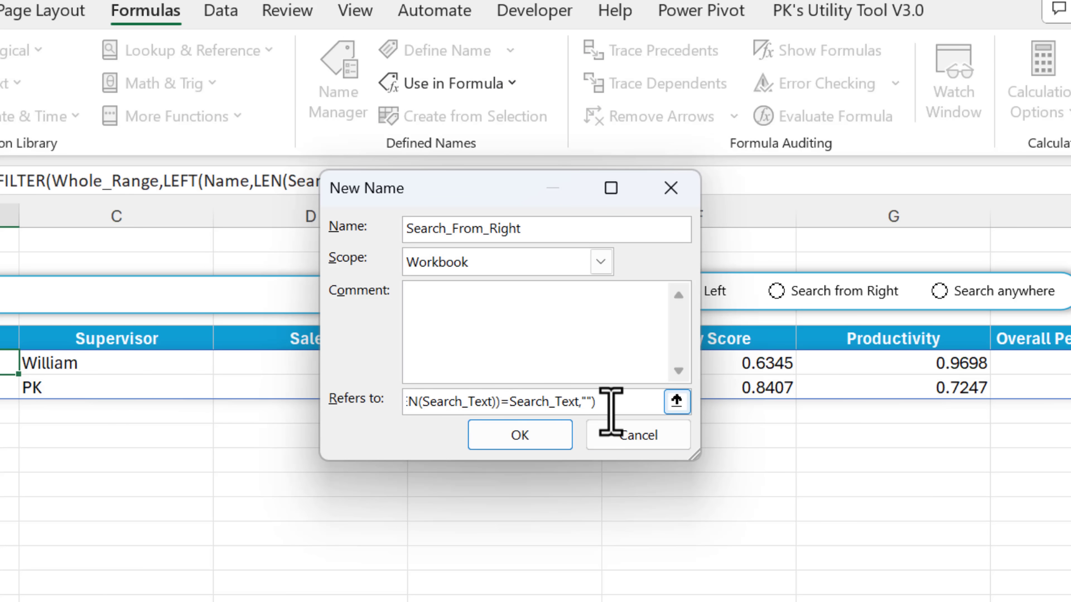
# Replace LEFT with RIGHT in the Search_From_Right formula, save the name and close the Name Manager
pyautogui.moveTo(610, 405); pyautogui.dragTo(346, 418)
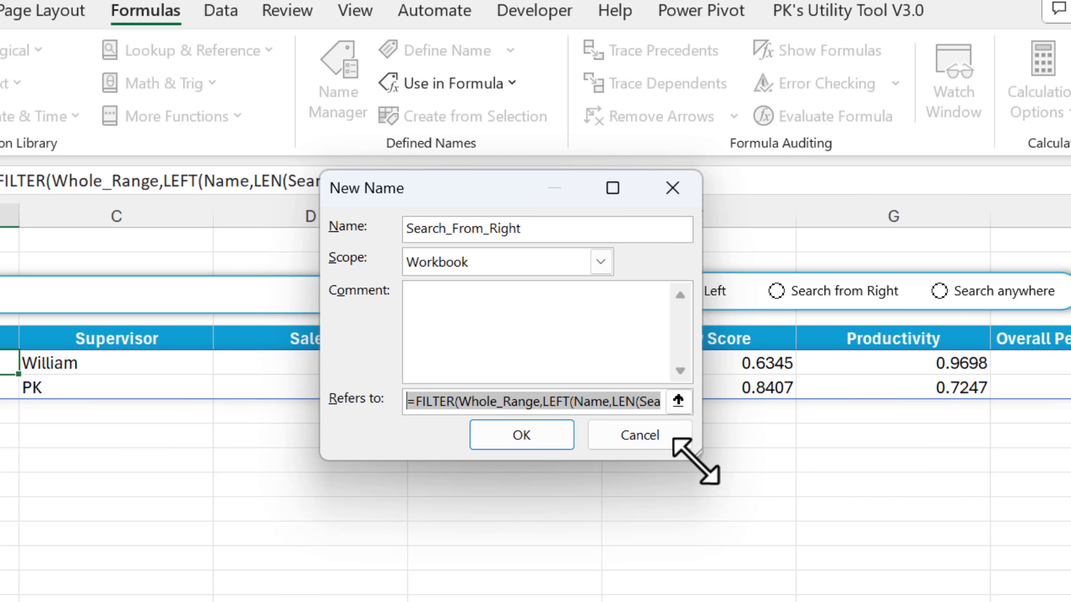
pyautogui.moveTo(696, 461); pyautogui.dragTo(1006, 523)
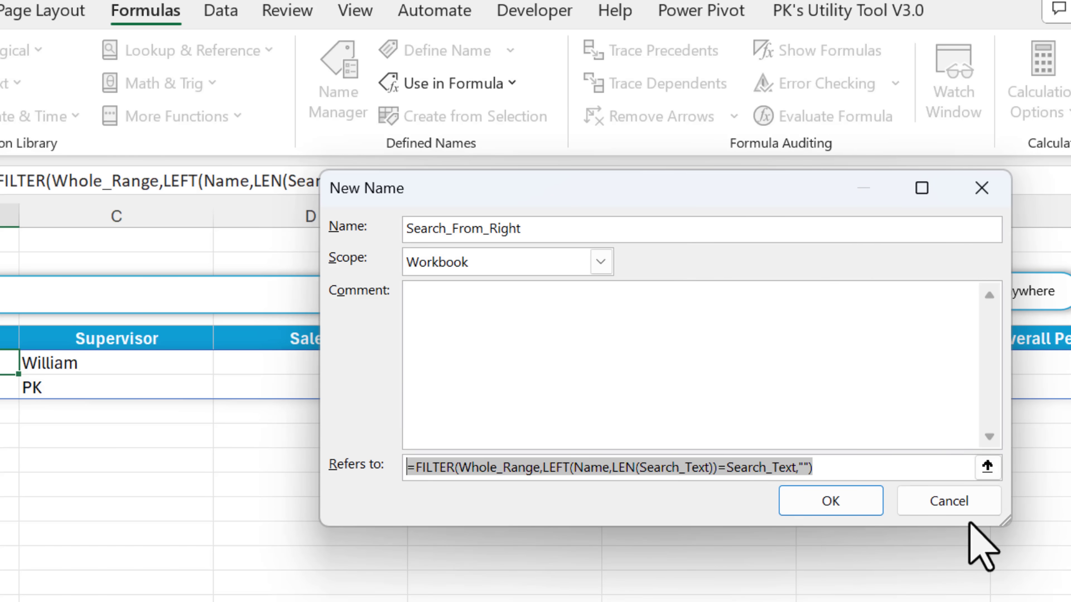
pyautogui.click(563, 466)
pyautogui.press('BackSpace')
pyautogui.press('BackSpace')
pyautogui.press('BackSpace')
pyautogui.press('BackSpace')
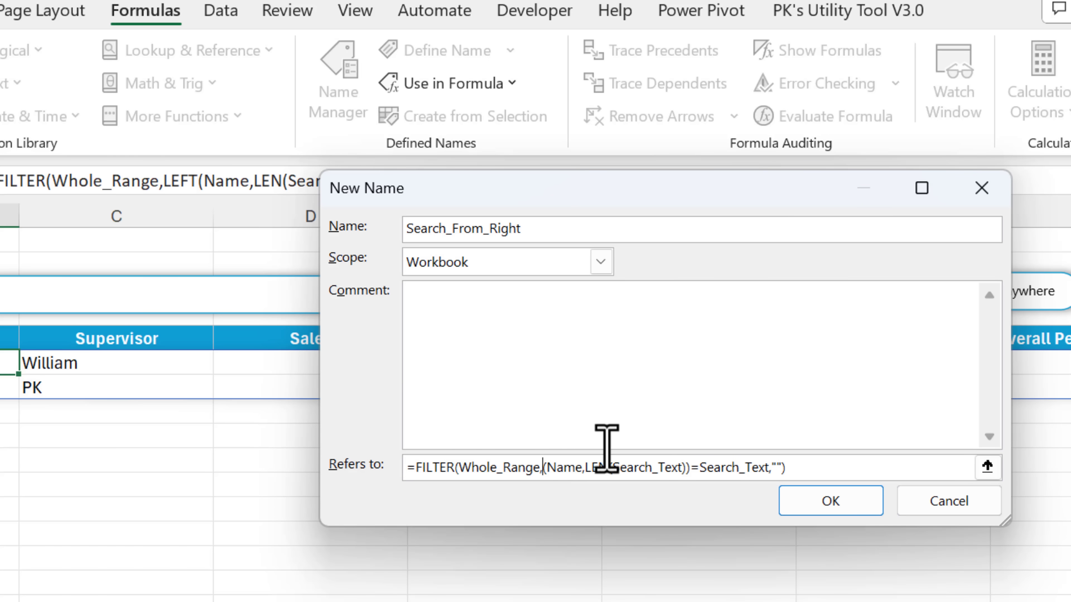
pyautogui.write('Right')
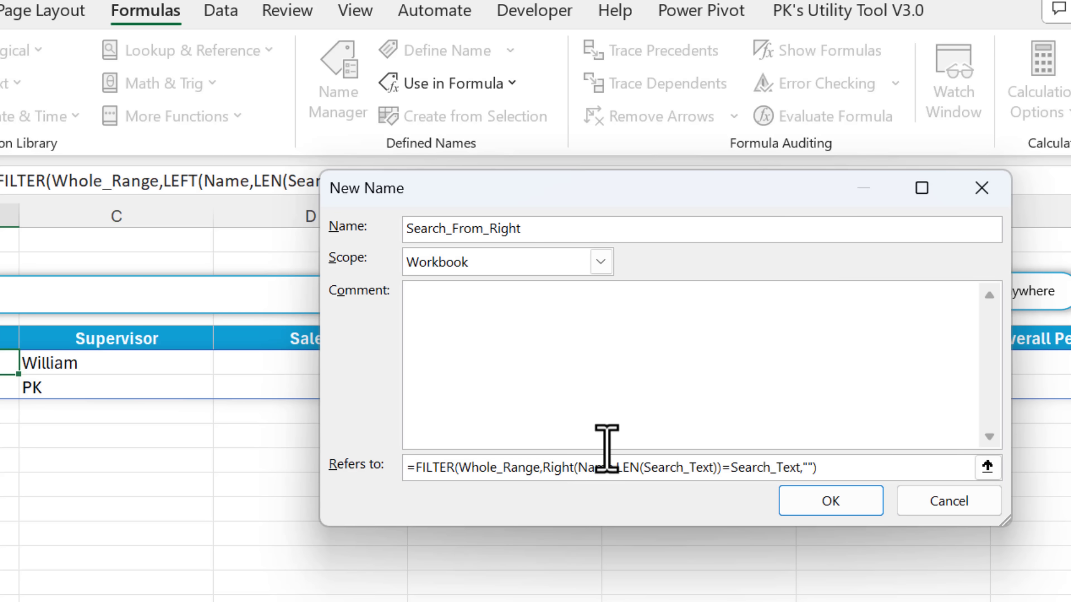
pyautogui.click(831, 501)
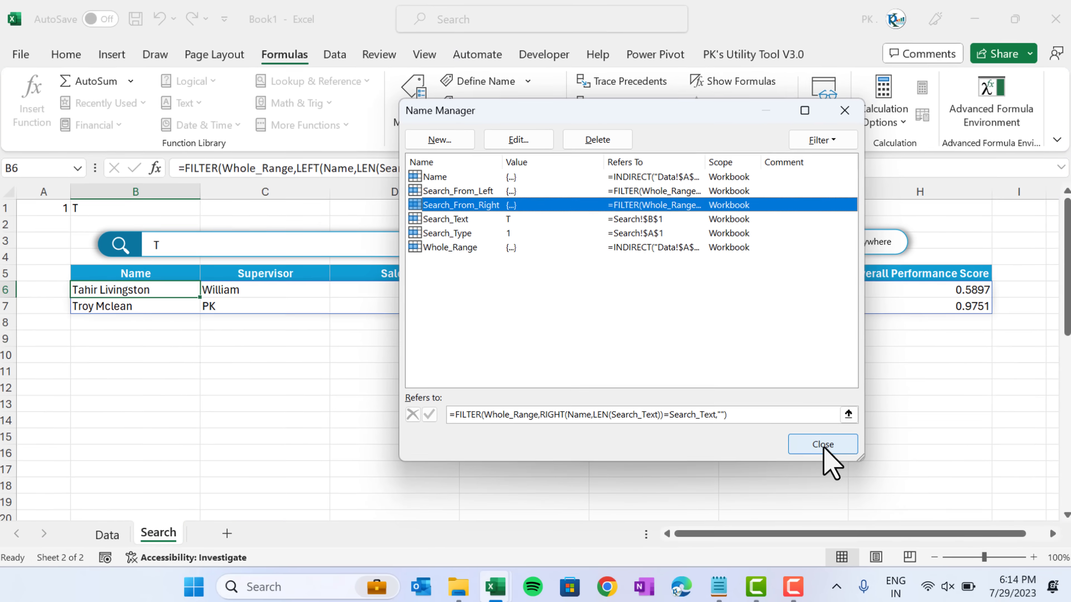
pyautogui.click(957, 597)
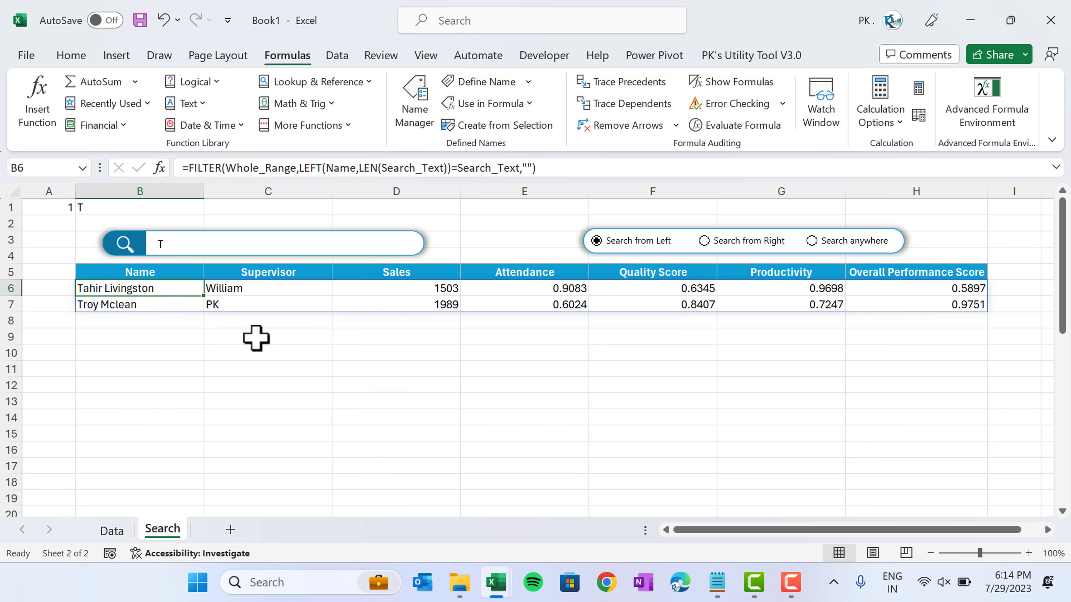
# Replace the FILTER formula in cell B6 with =Search_From_Left to test the defined name
pyautogui.press('Delete')
pyautogui.press('Up')
pyautogui.press('Down')
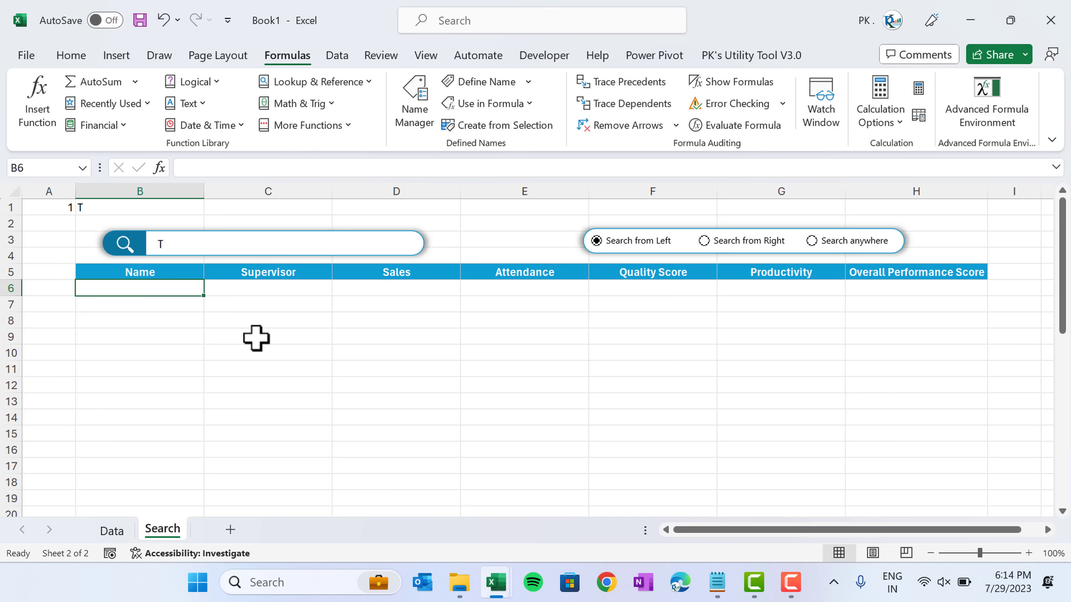
pyautogui.write('=sea')
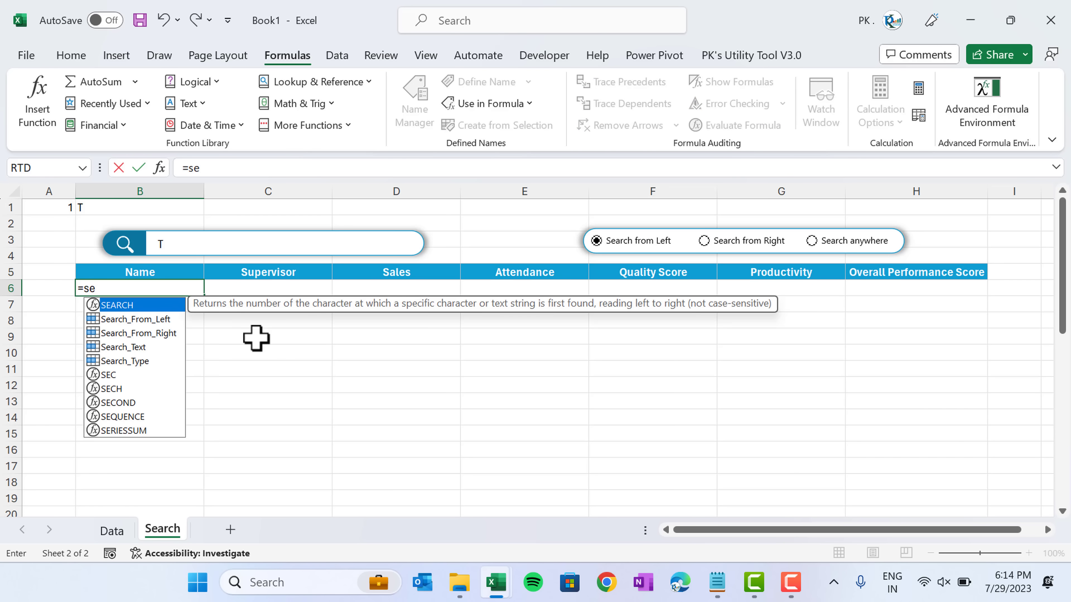
pyautogui.press('Down')
pyautogui.press('Tab')
pyautogui.press('Return')
pyautogui.press('Up')
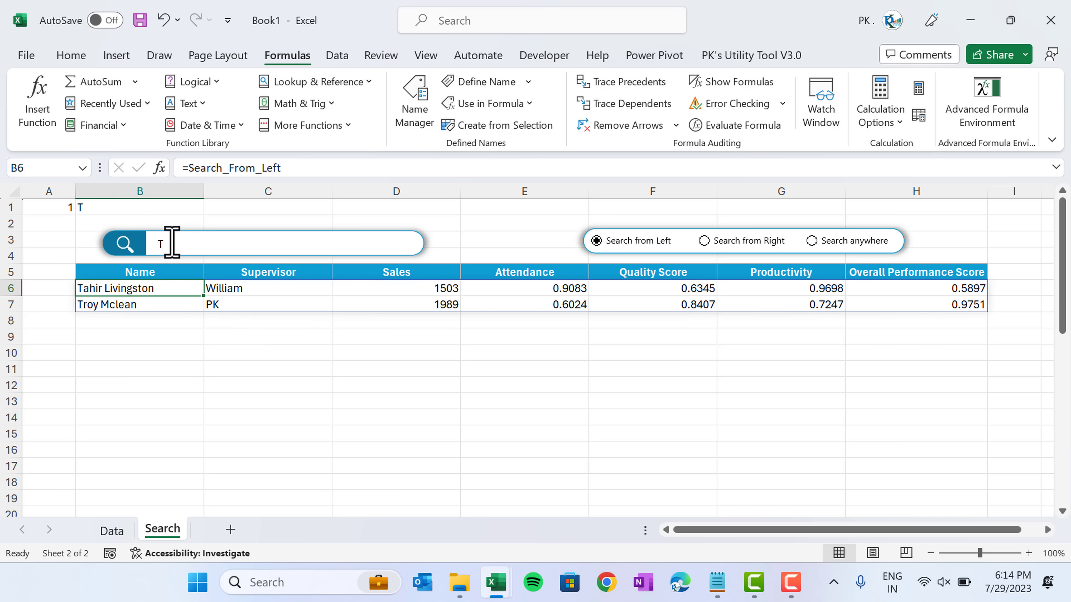
# Test the defined name by entering =Search_From_Right in cell B6, and clear the cell
pyautogui.click(153, 288)
pyautogui.write('=')
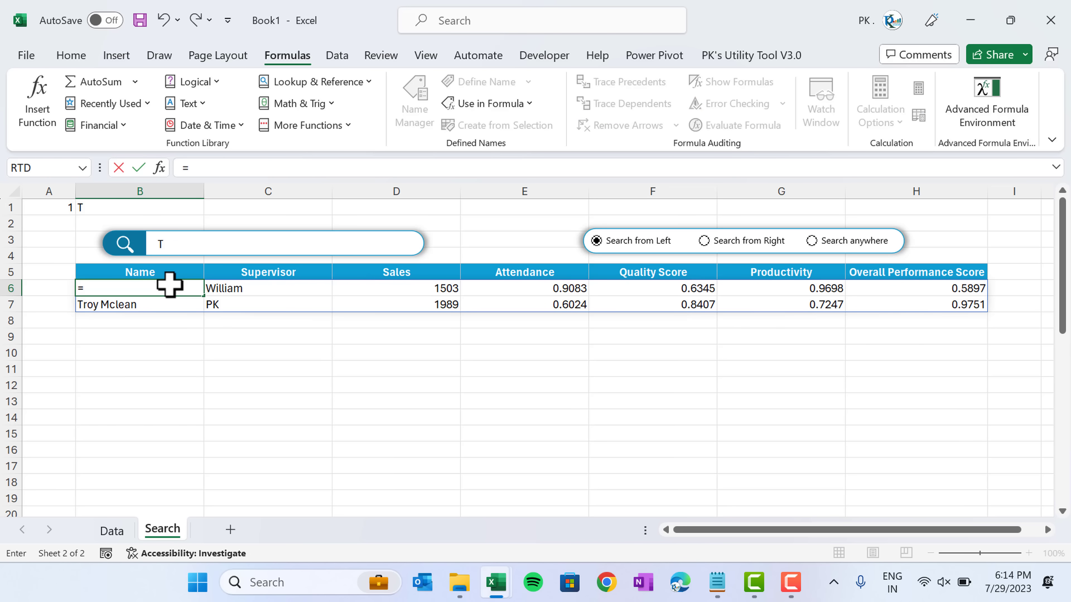
pyautogui.write('sear')
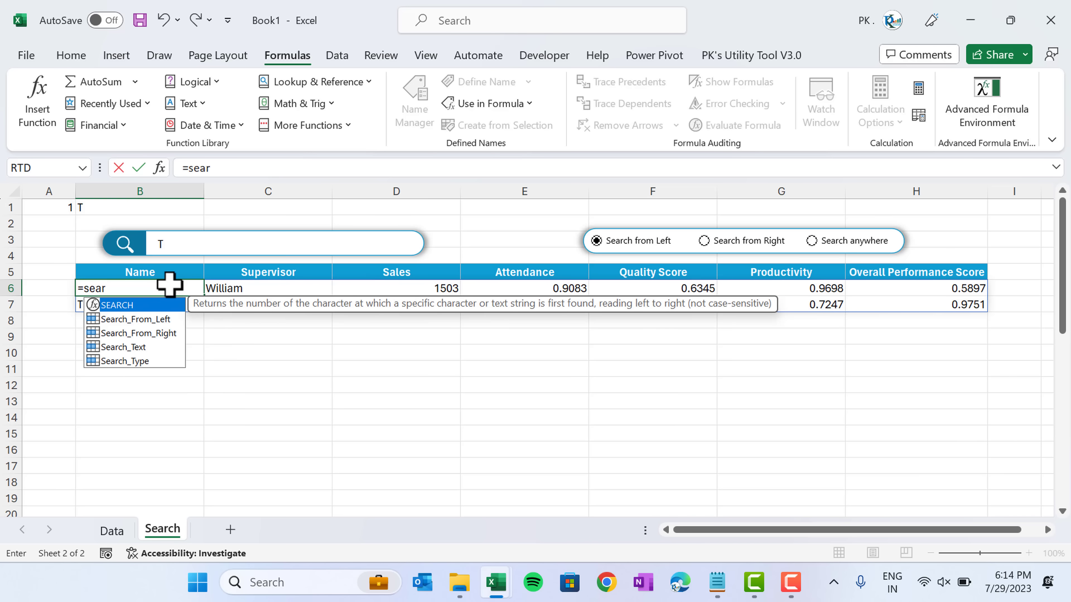
pyautogui.press('Down')
pyautogui.press('Down')
pyautogui.press('Tab')
pyautogui.press('Return')
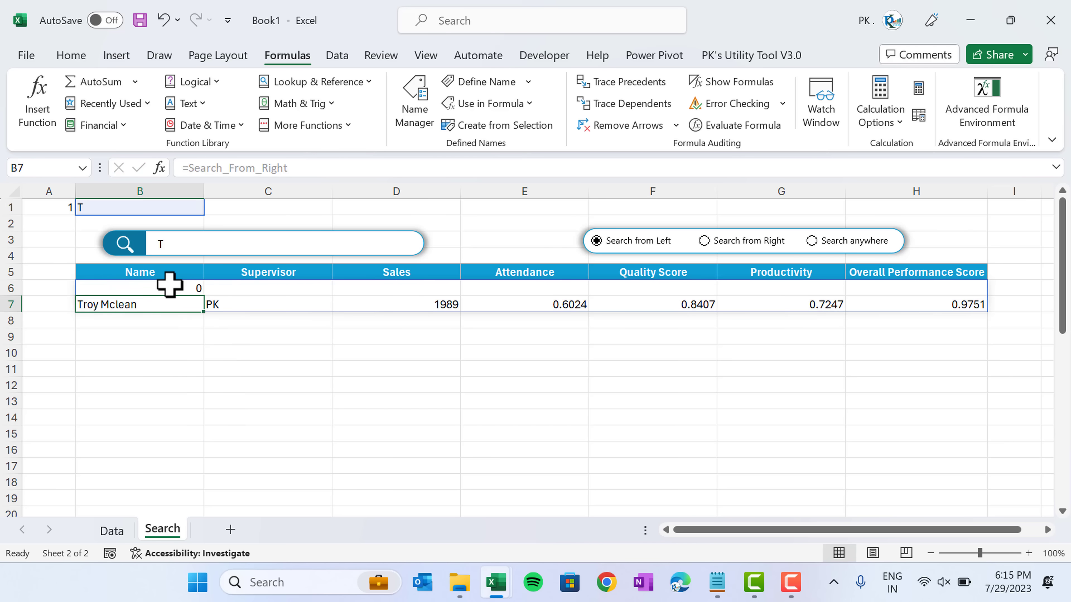
pyautogui.press('Up')
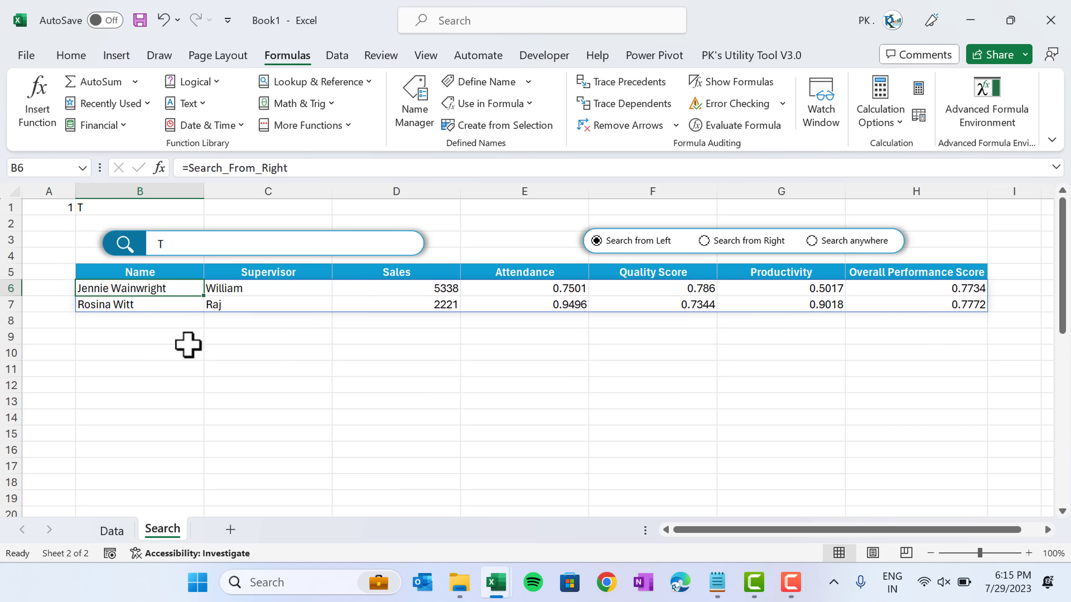
pyautogui.press('Delete')
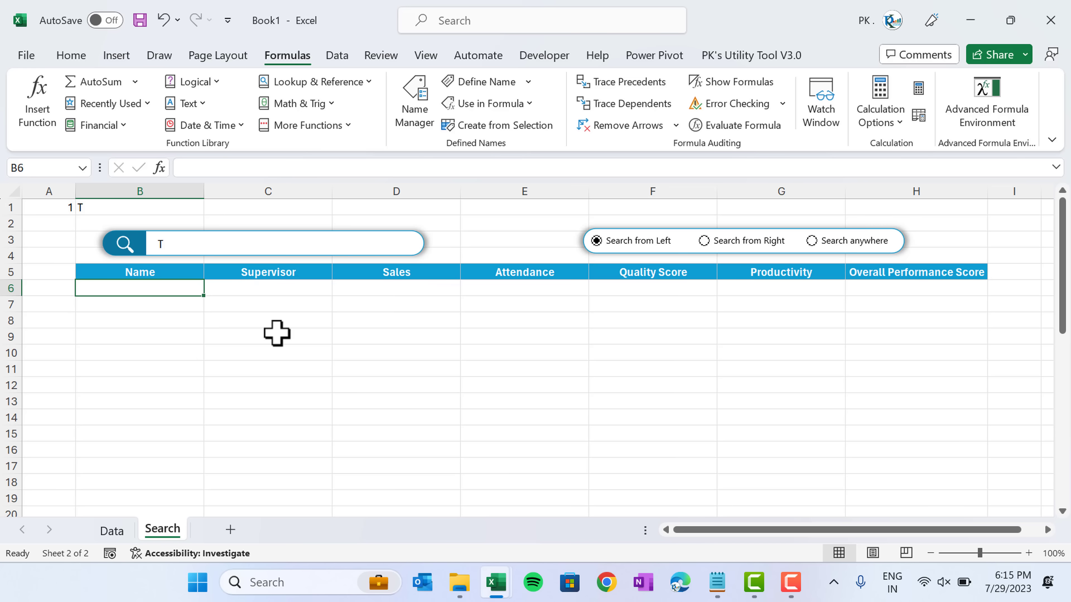
# Start a FILTER formula in cell B6 with Whole_Range as its array argument
pyautogui.write('=f')
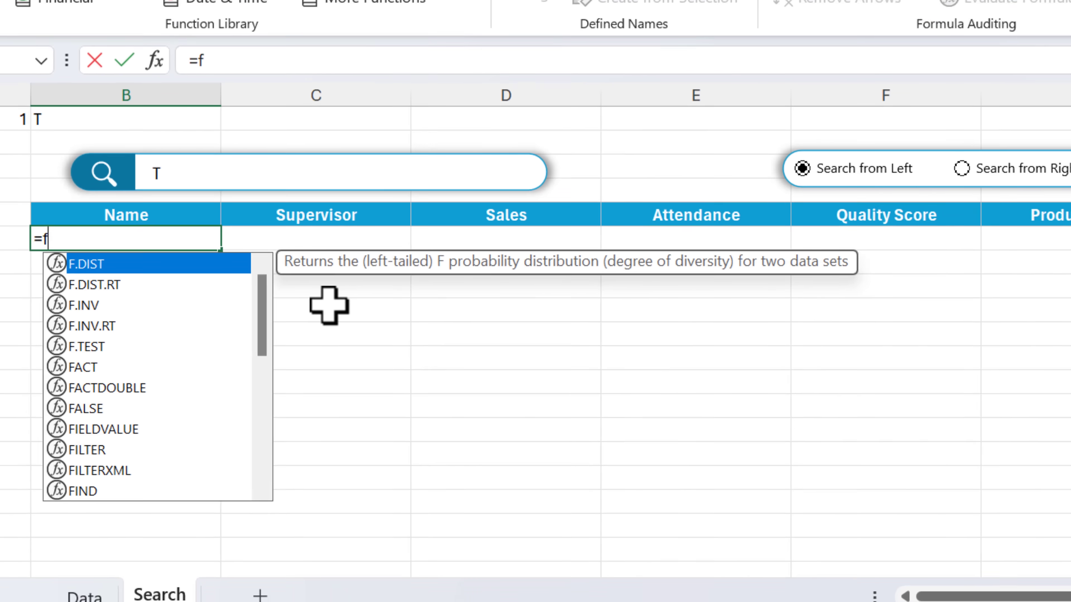
pyautogui.write('il')
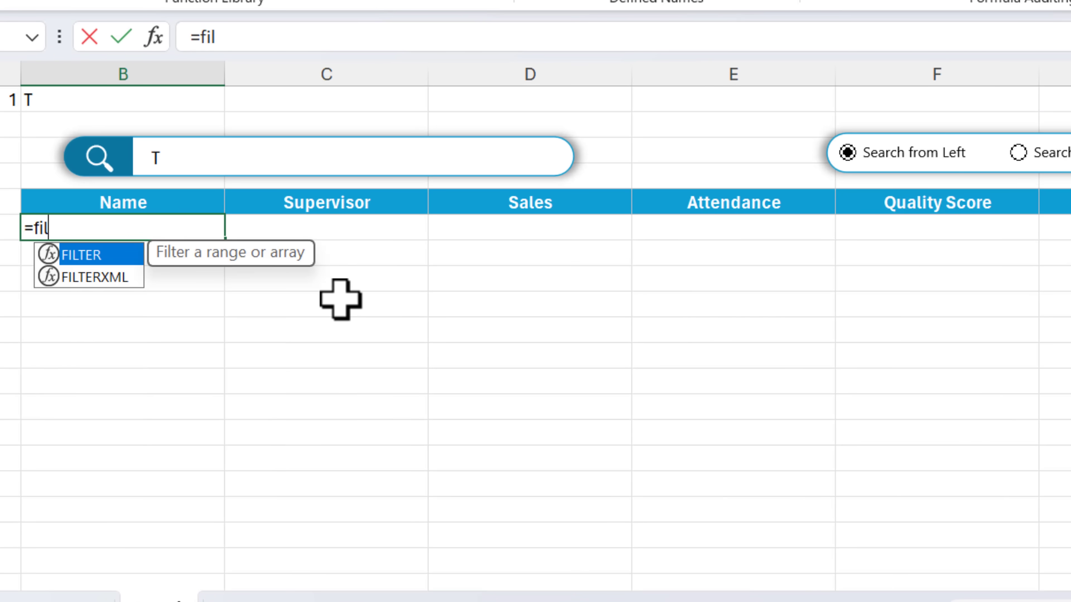
pyautogui.press('Tab')
pyautogui.write('wh')
pyautogui.press('Tab')
pyautogui.write(',')
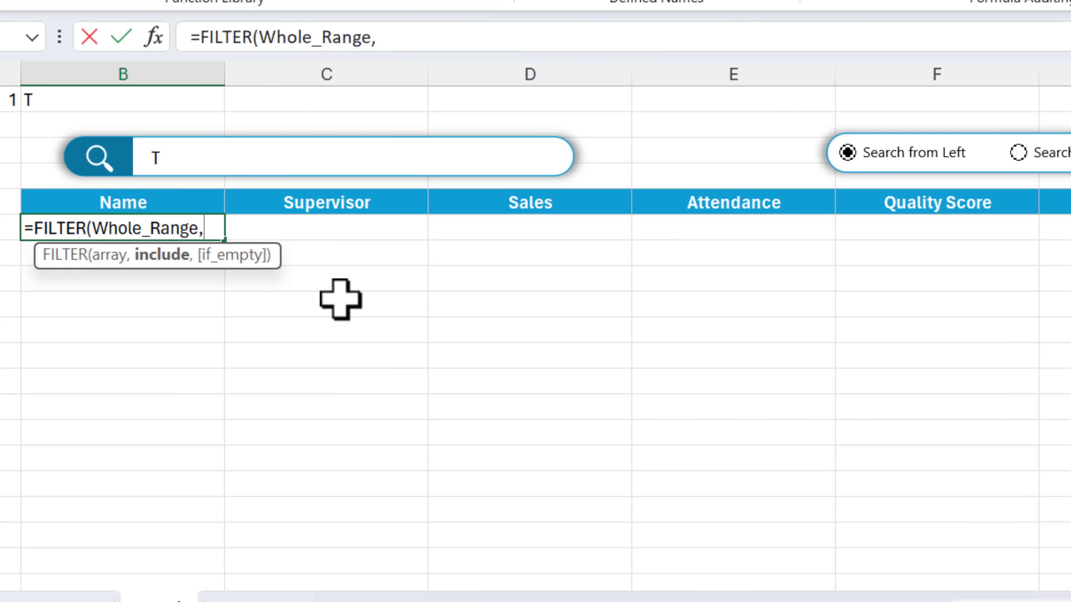
# Add SEARCH(Search_Text,Name) as the FILTER's include argument, preview its result array and discard the formula
pyautogui.write('ser')
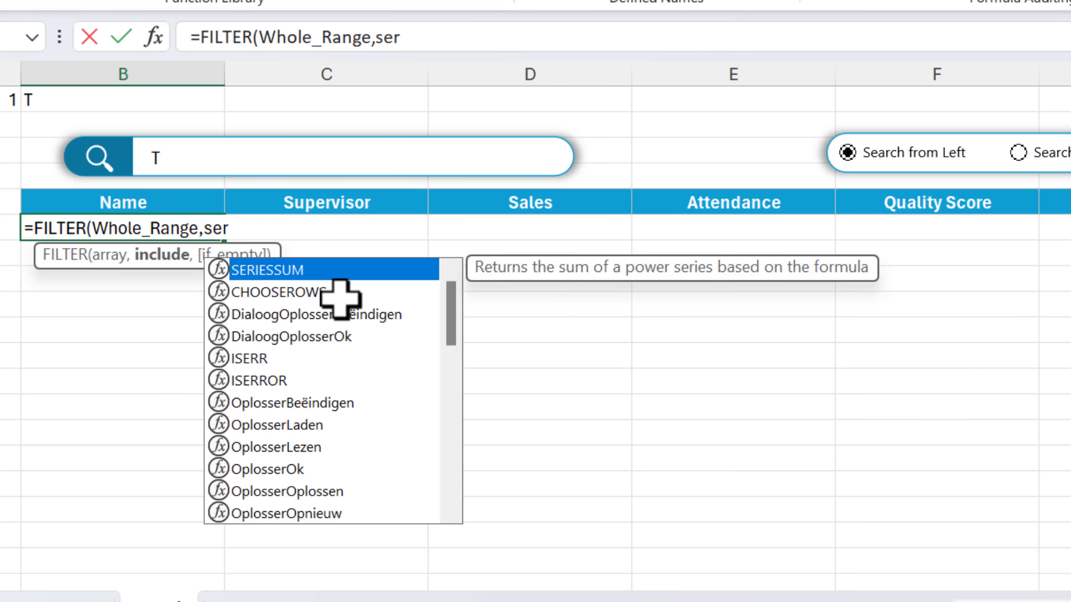
pyautogui.press('BackSpace')
pyautogui.press('Tab')
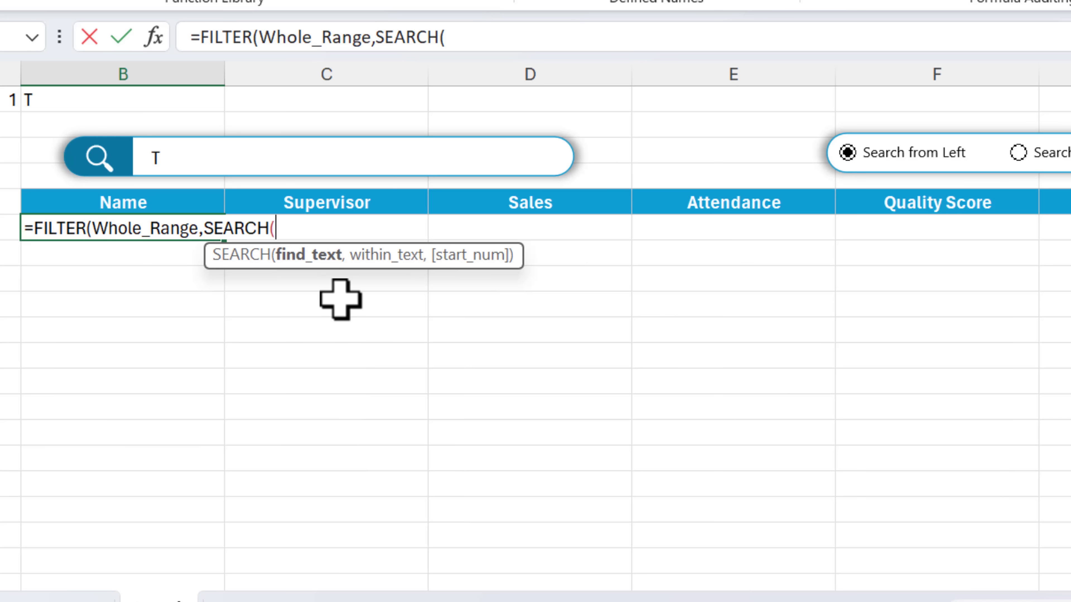
pyautogui.write('ser')
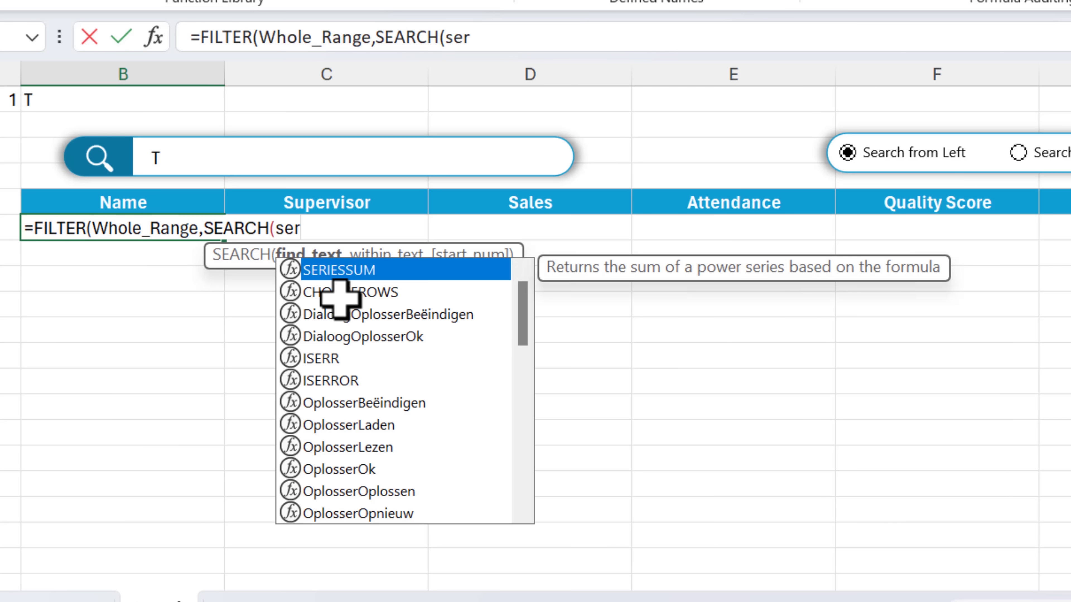
pyautogui.press('BackSpace')
pyautogui.write('ar')
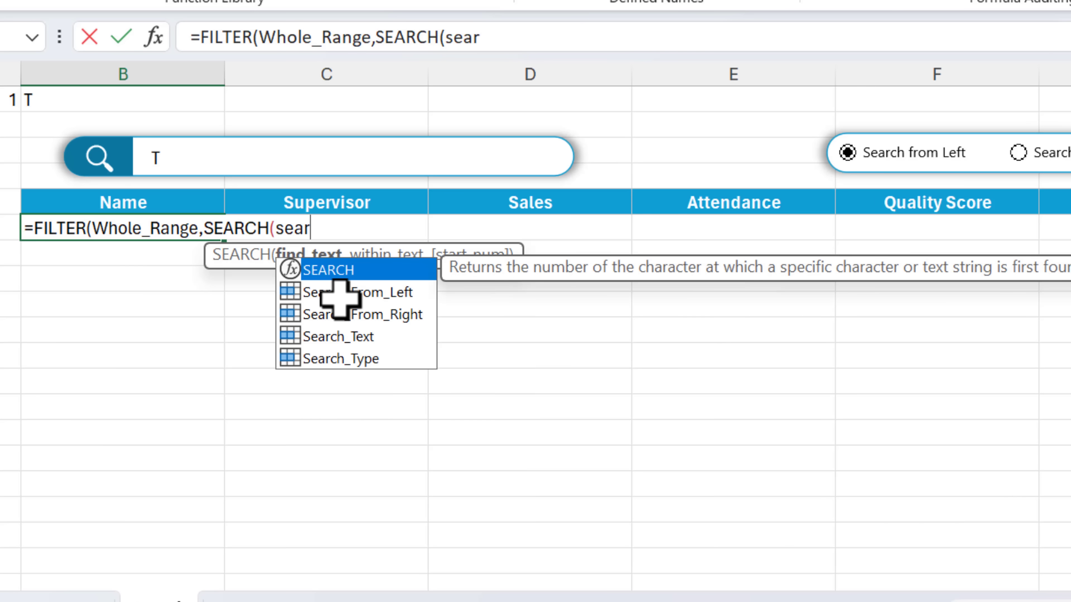
pyautogui.press('Down')
pyautogui.press('Down')
pyautogui.press('Down')
pyautogui.press('Tab')
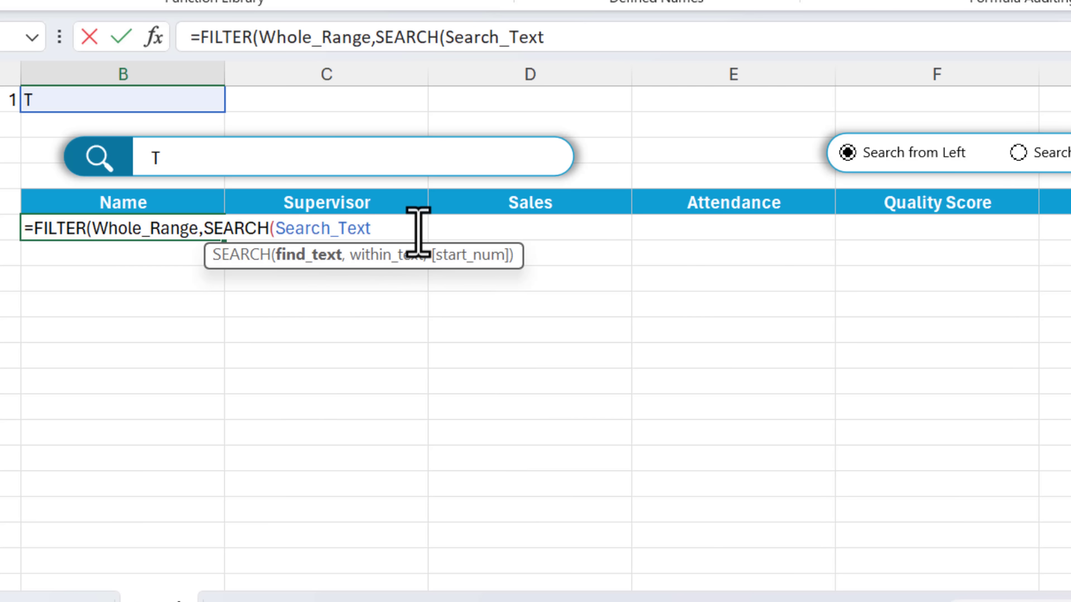
pyautogui.write(',n')
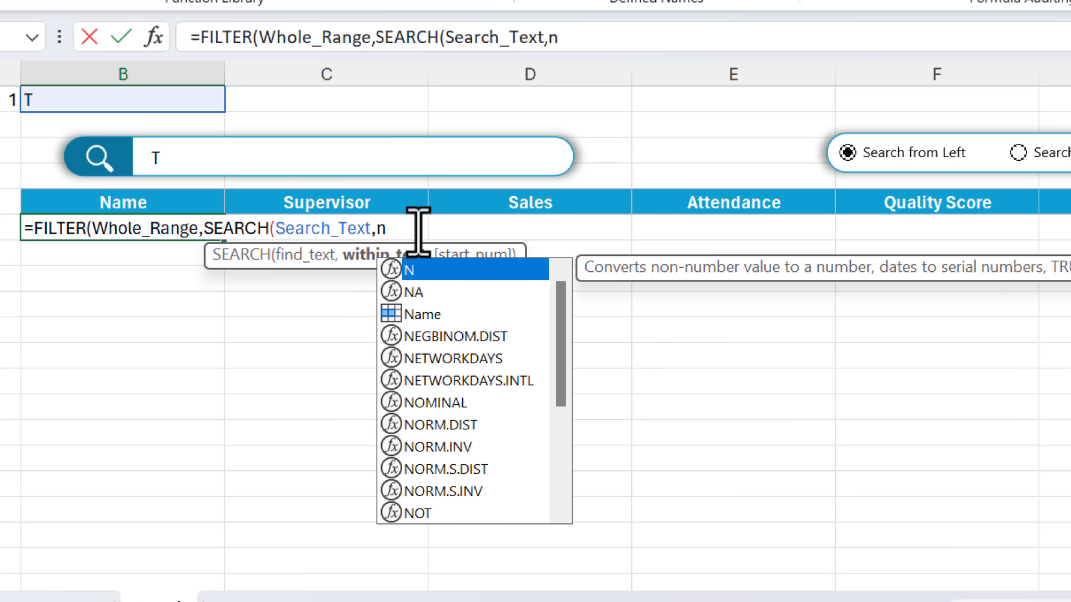
pyautogui.write('am')
pyautogui.press('Tab')
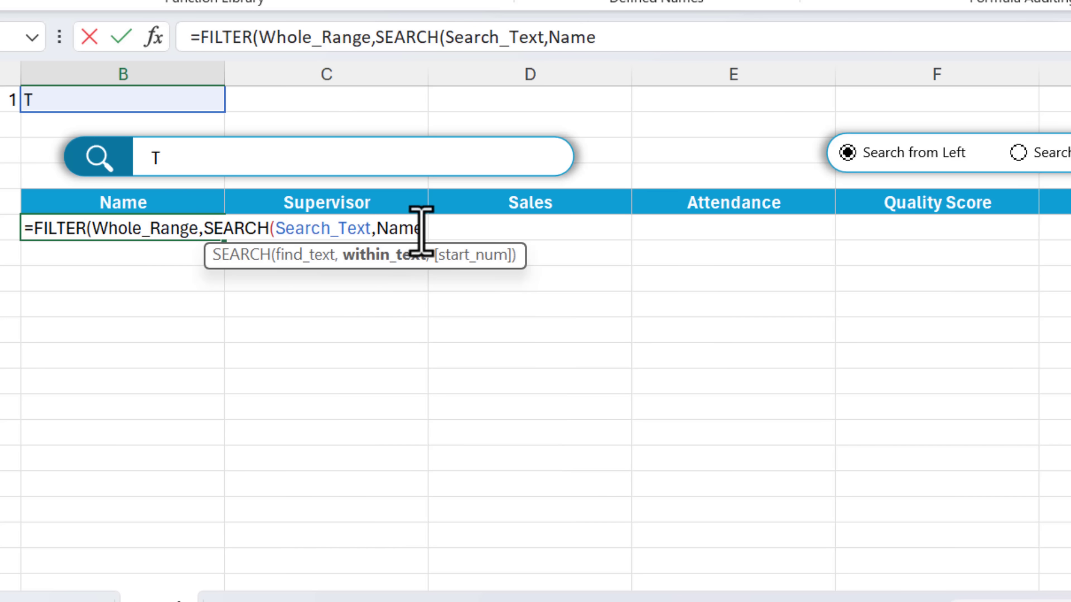
pyautogui.write(')')
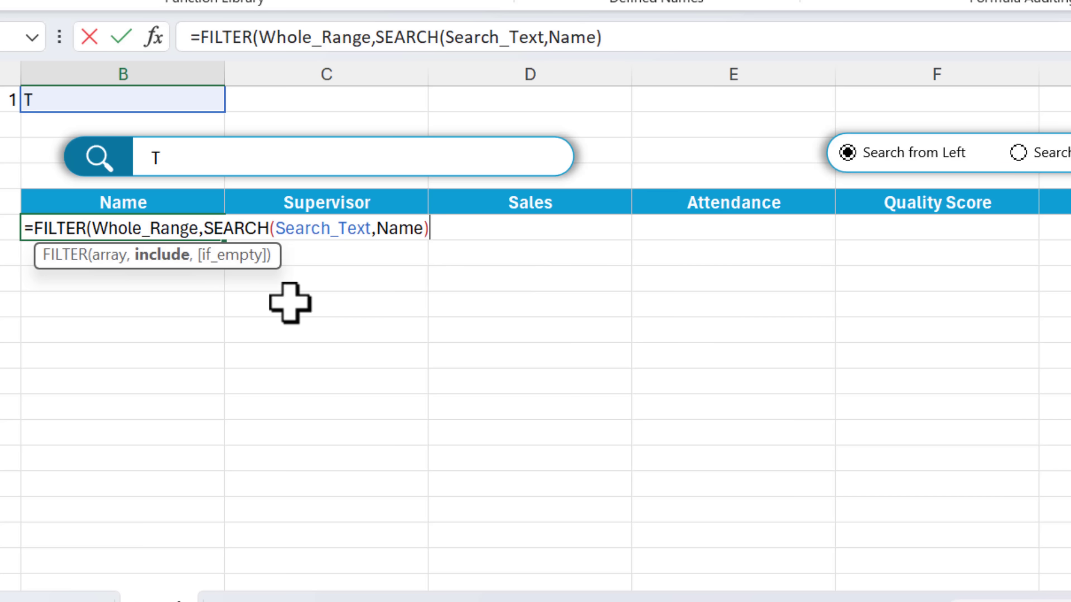
pyautogui.moveTo(205, 229); pyautogui.dragTo(435, 230)
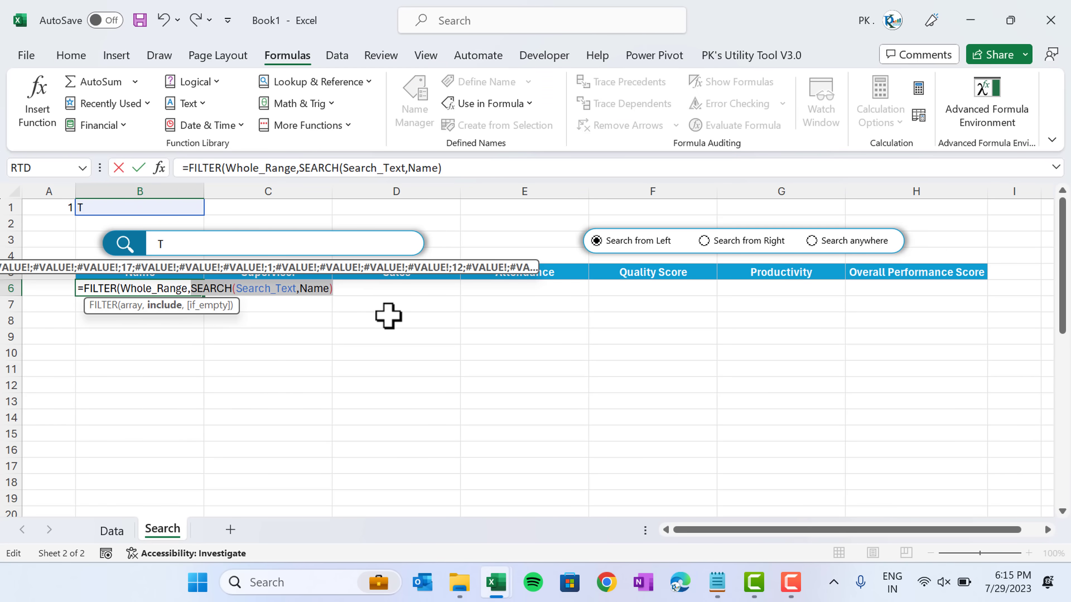
pyautogui.press('Escape')
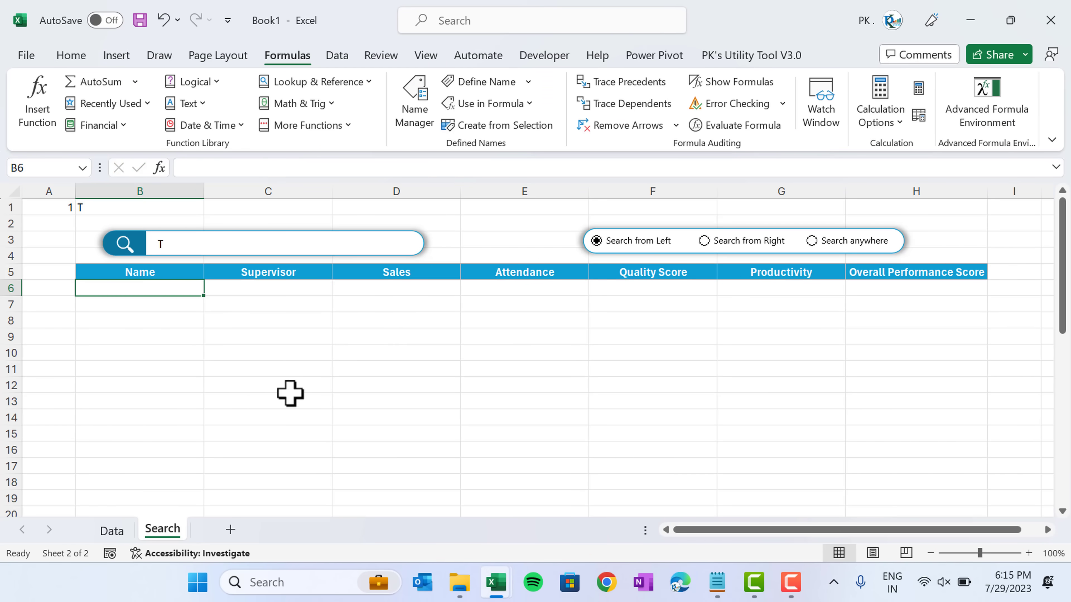
# Enter =SEARCH("T",A2) in cell H2 of the Data sheet to demonstrate the function
pyautogui.click(125, 531)
pyautogui.click(645, 270)
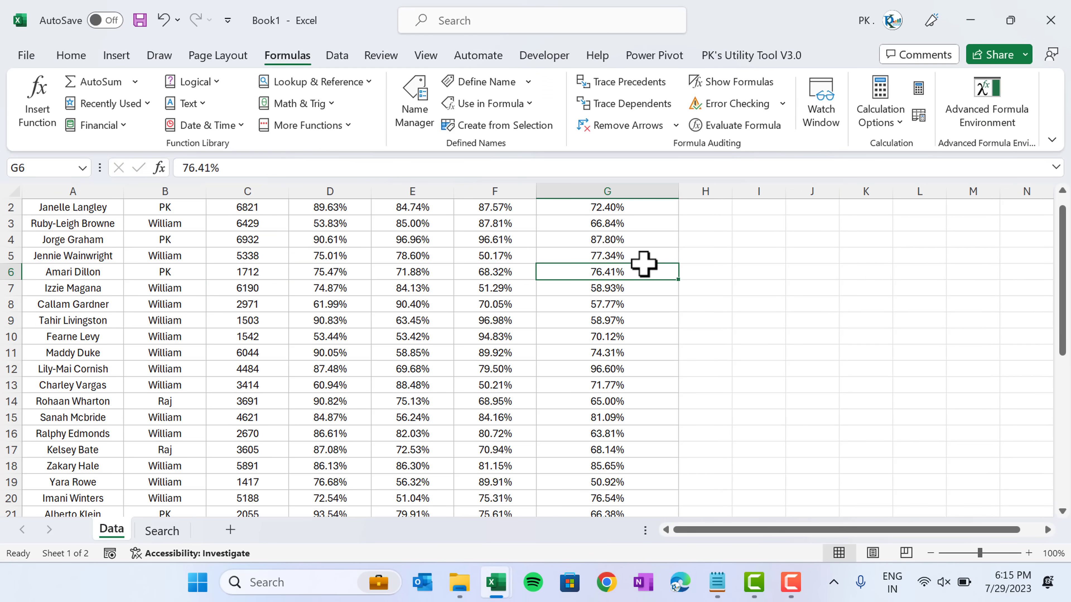
pyautogui.hotkey('ctrl', 'Up')
pyautogui.press('Down')
pyautogui.press('Down')
pyautogui.press('Right')
pyautogui.press('Right')
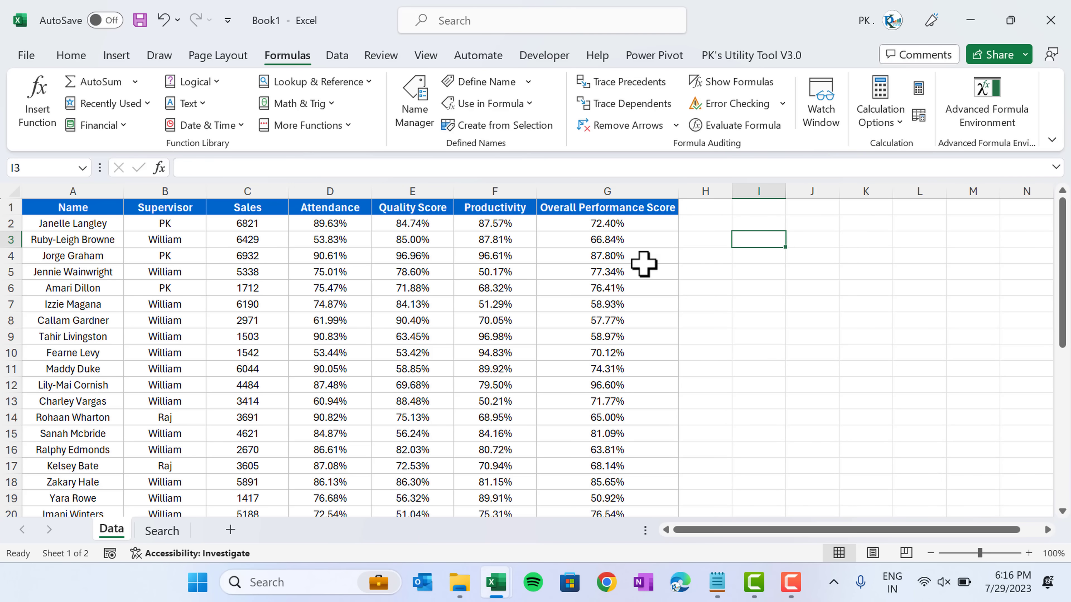
pyautogui.press('Up')
pyautogui.press('Left')
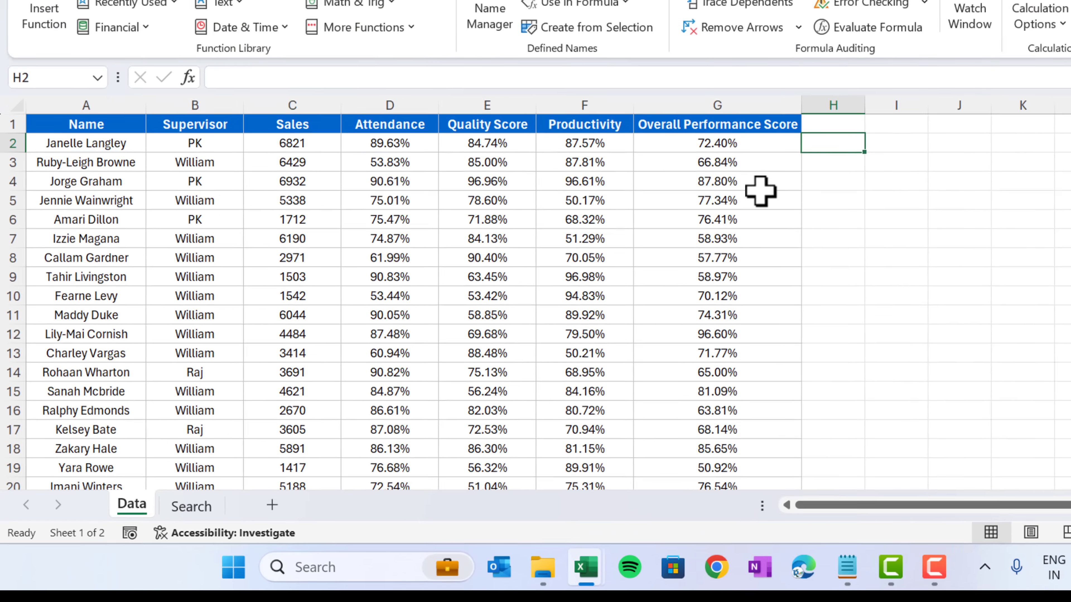
pyautogui.write('=ser')
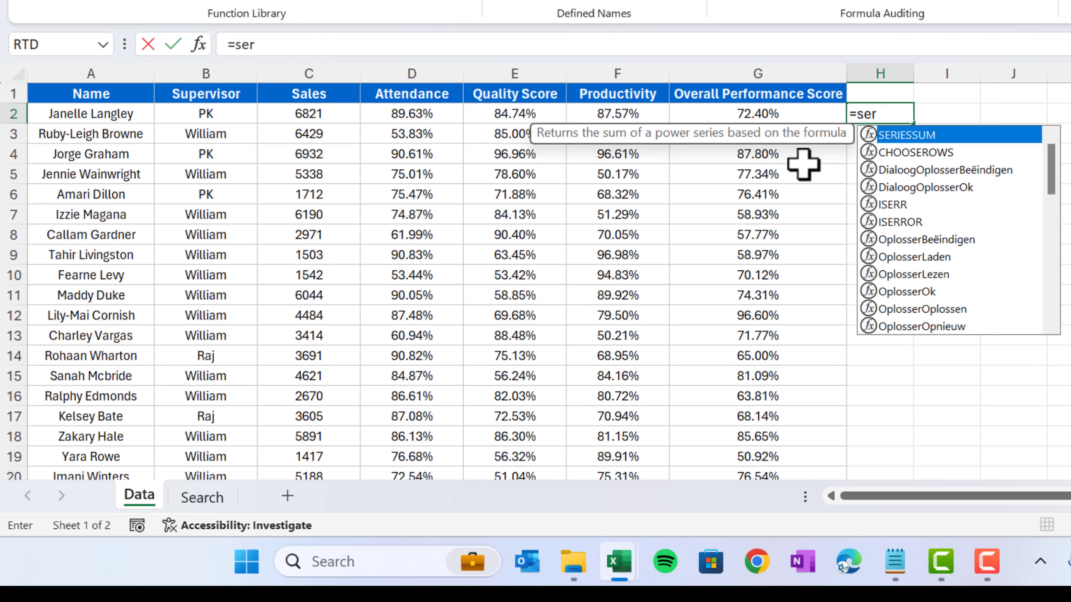
pyautogui.press('BackSpace')
pyautogui.press('Tab')
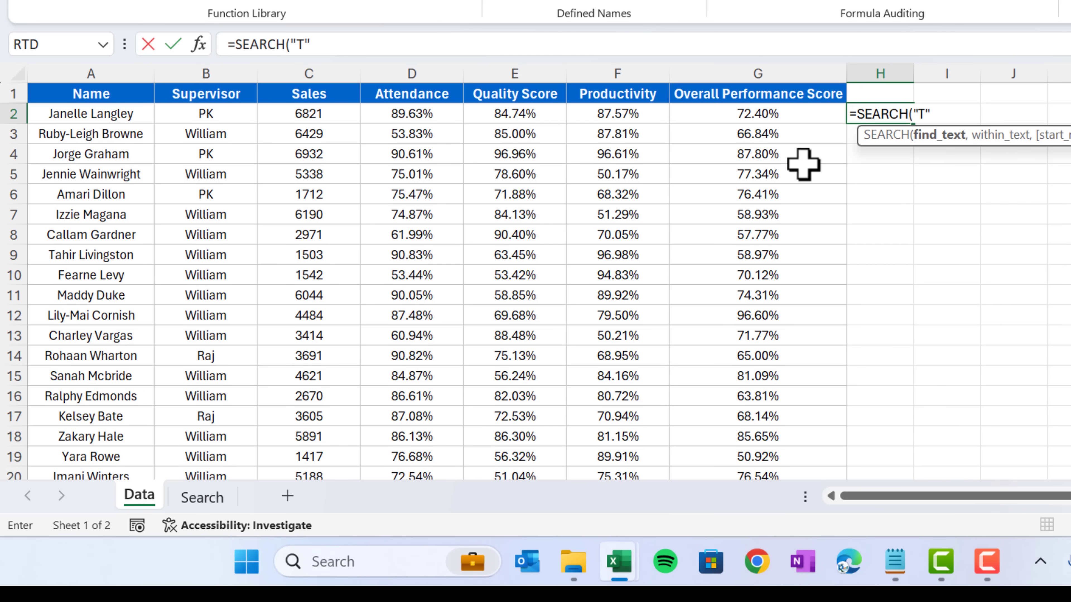
pyautogui.write('"T",')
pyautogui.press('Left')
pyautogui.press('Left')
pyautogui.press('Left')
pyautogui.press('Left')
pyautogui.press('Left')
pyautogui.press('Left')
pyautogui.press('Left')
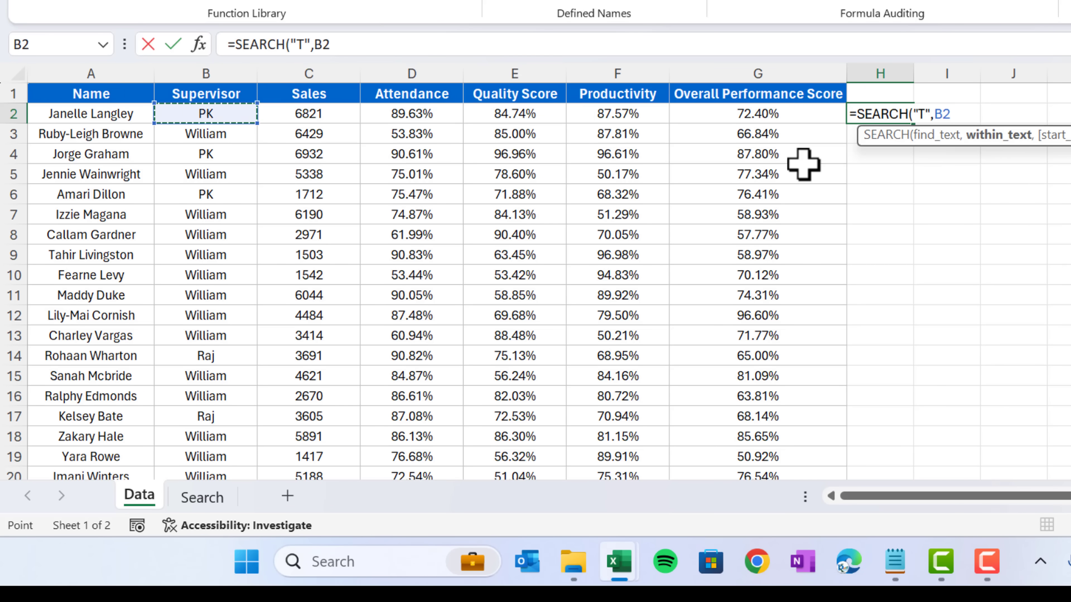
pyautogui.press('Return')
pyautogui.press('Up')
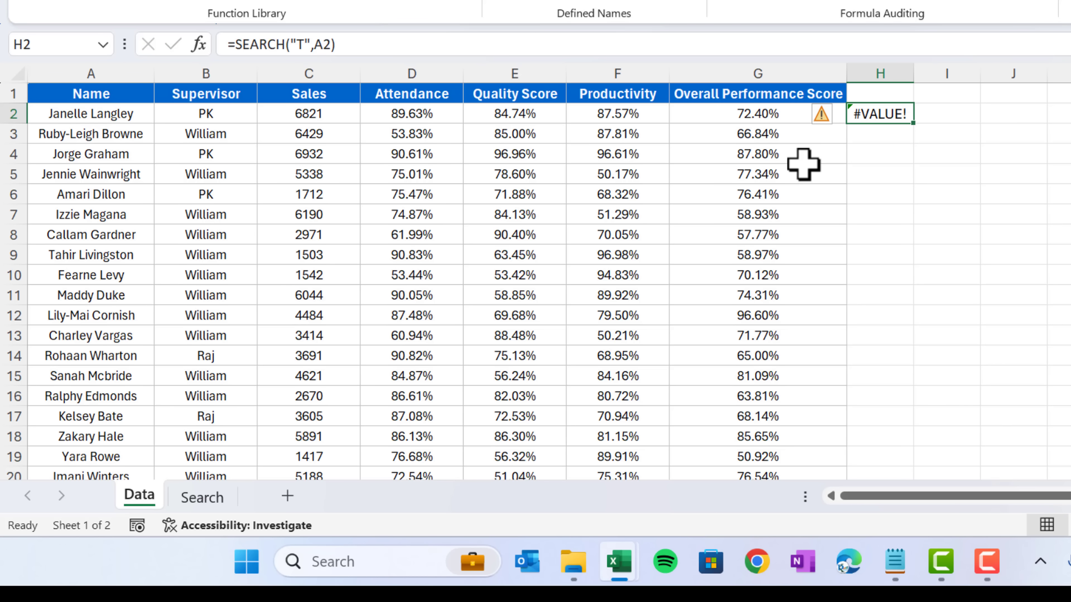
# Fill the SEARCH formula from H2 down column H to row 39, the last data row
pyautogui.press('Left')
pyautogui.hotkey('ctrl', 'Down')
pyautogui.press('Right')
pyautogui.hotkey('ctrl', 'shift', 'Up')
pyautogui.hotkey('ctrl', 'd')
pyautogui.hotkey('ctrl', 'Up')
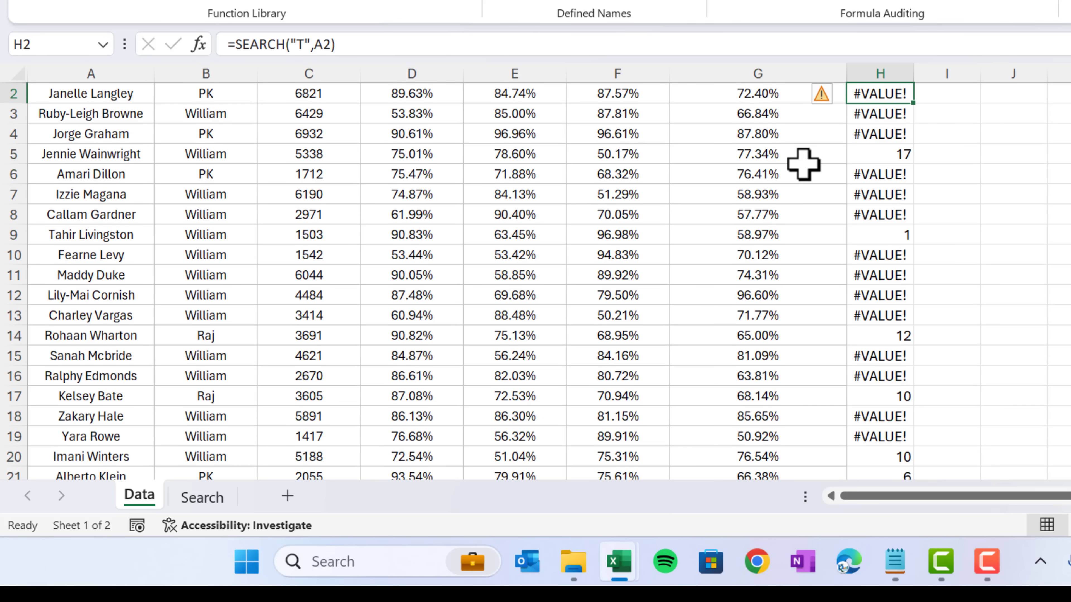
# Compare the SEARCH results in column H with the names in column A, particularly in rows 5 and 9
pyautogui.press('Down')
pyautogui.press('Down')
pyautogui.press('Down')
pyautogui.hotkey('ctrl', 'shift', 'Left')
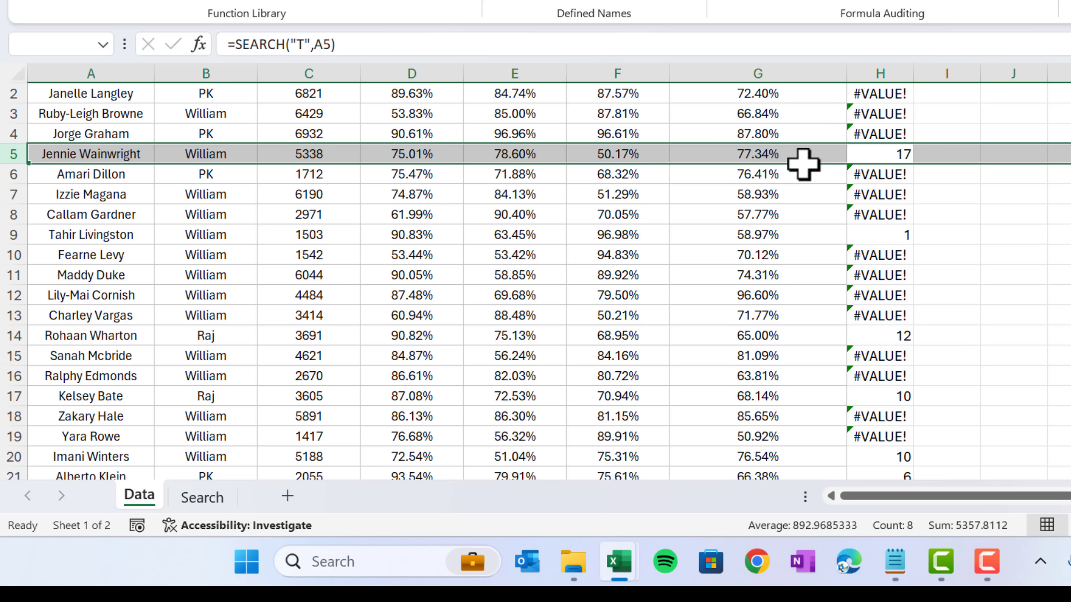
pyautogui.hotkey('ctrl', 'Left')
pyautogui.press('Right')
pyautogui.press('Right')
pyautogui.press('Right')
pyautogui.press('Right')
pyautogui.press('Right')
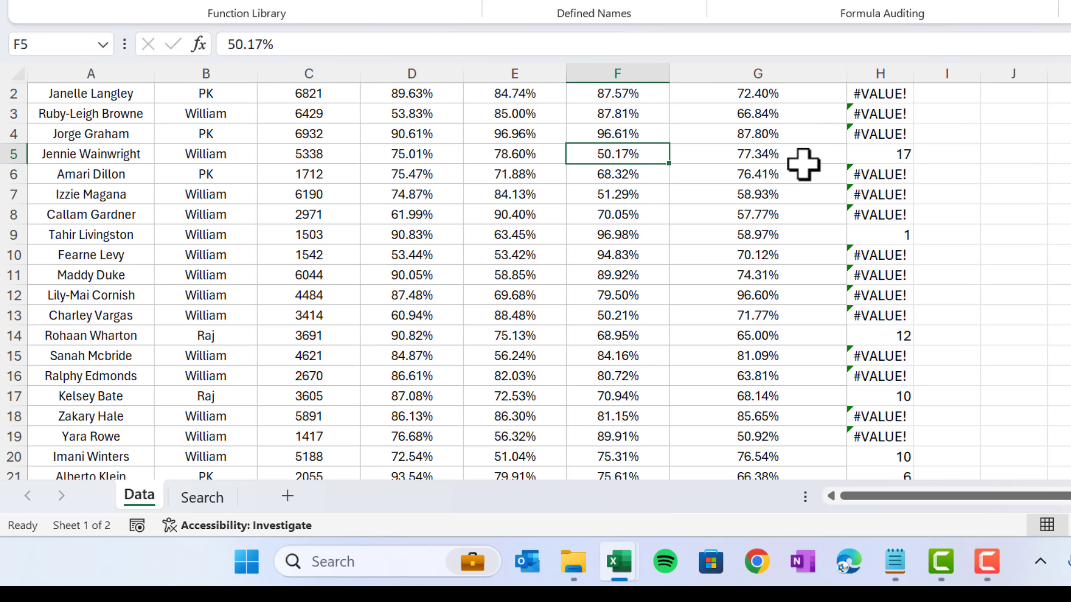
pyautogui.press('Right')
pyautogui.press('Right')
pyautogui.press('Down')
pyautogui.press('Down')
pyautogui.press('Down')
pyautogui.press('Down')
pyautogui.hotkey('ctrl', 'Left')
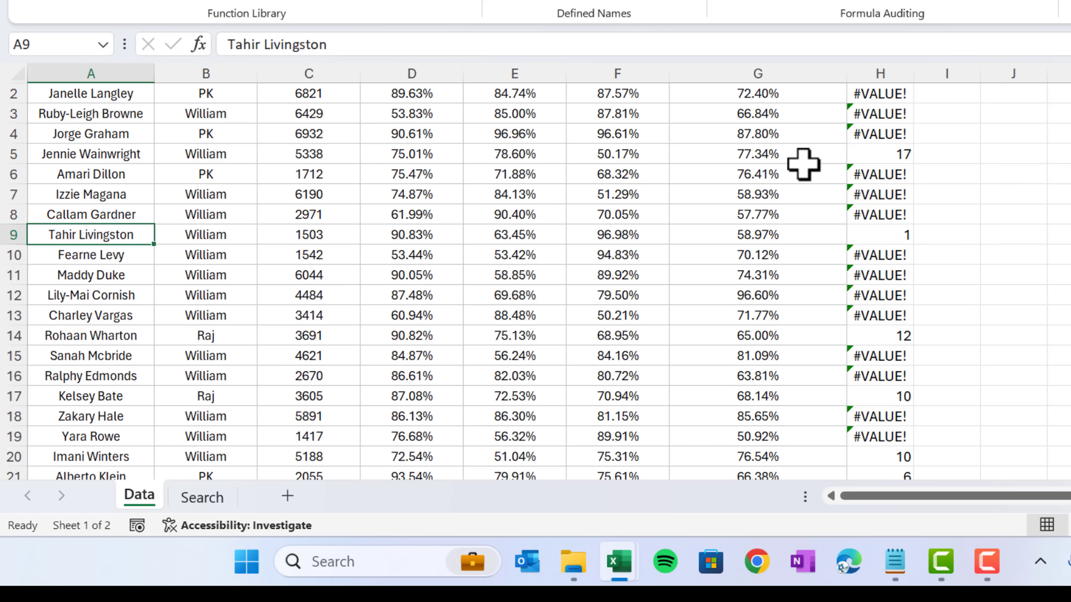
pyautogui.hotkey('ctrl', 'Right')
pyautogui.hotkey('ctrl', 'Up')
pyautogui.hotkey('ctrl', 'Up')
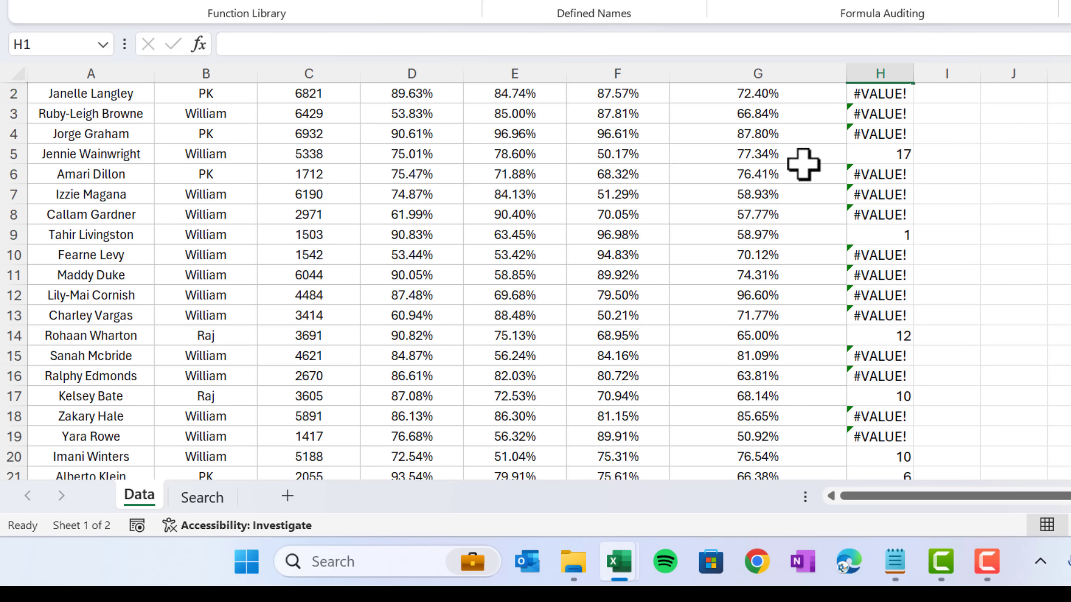
pyautogui.press('Down')
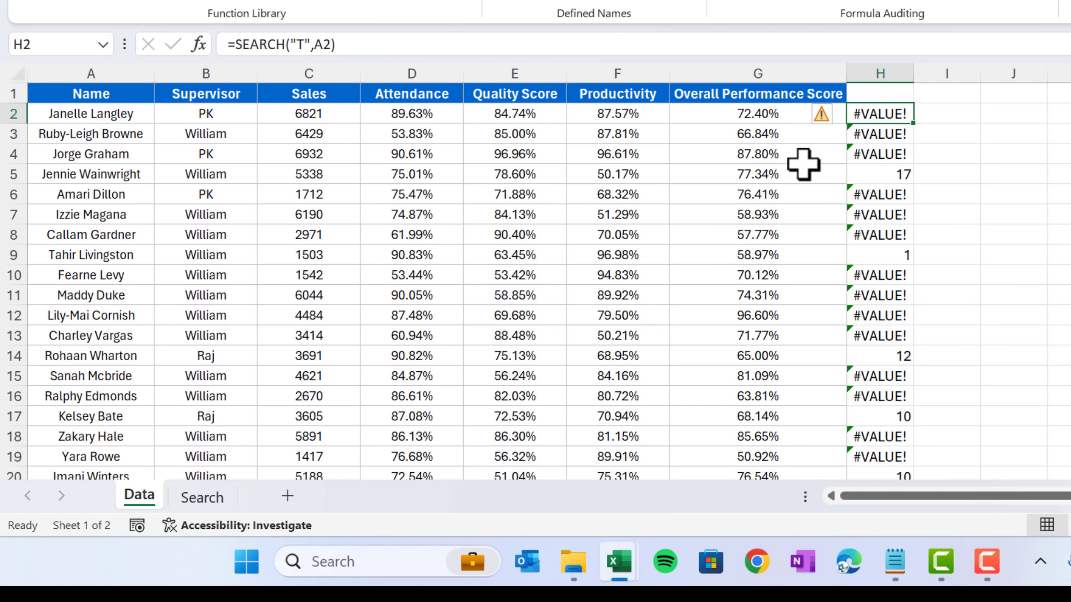
pyautogui.press('Down')
pyautogui.press('Down')
pyautogui.press('Down')
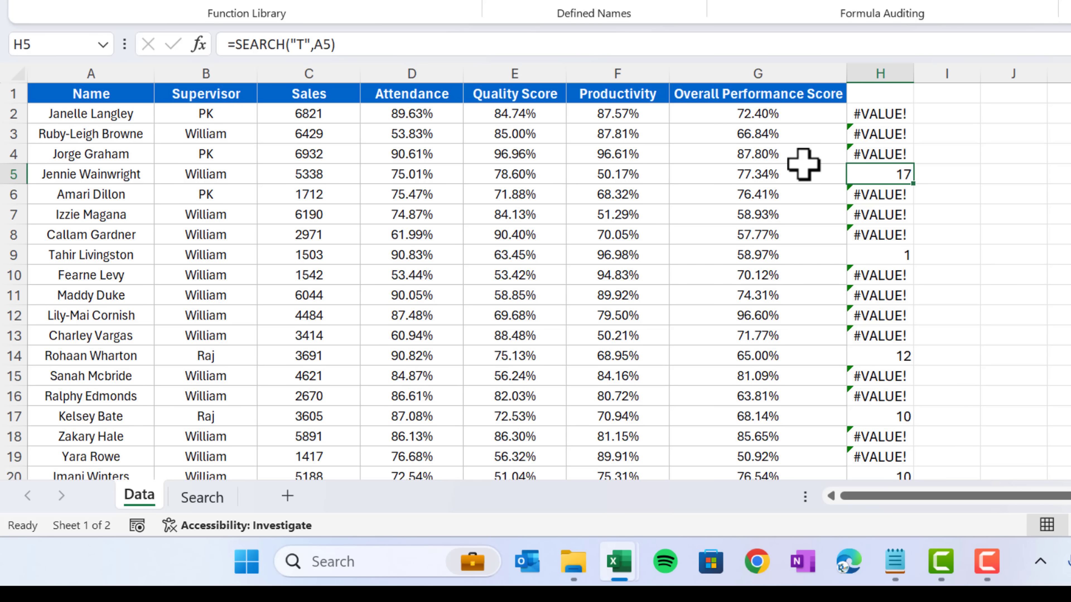
# Clear the test SEARCH formulas from H2:H39 and return to the Search sheet
pyautogui.press('Up')
pyautogui.press('Up')
pyautogui.press('Up')
pyautogui.hotkey('ctrl', 'shift', 'Down')
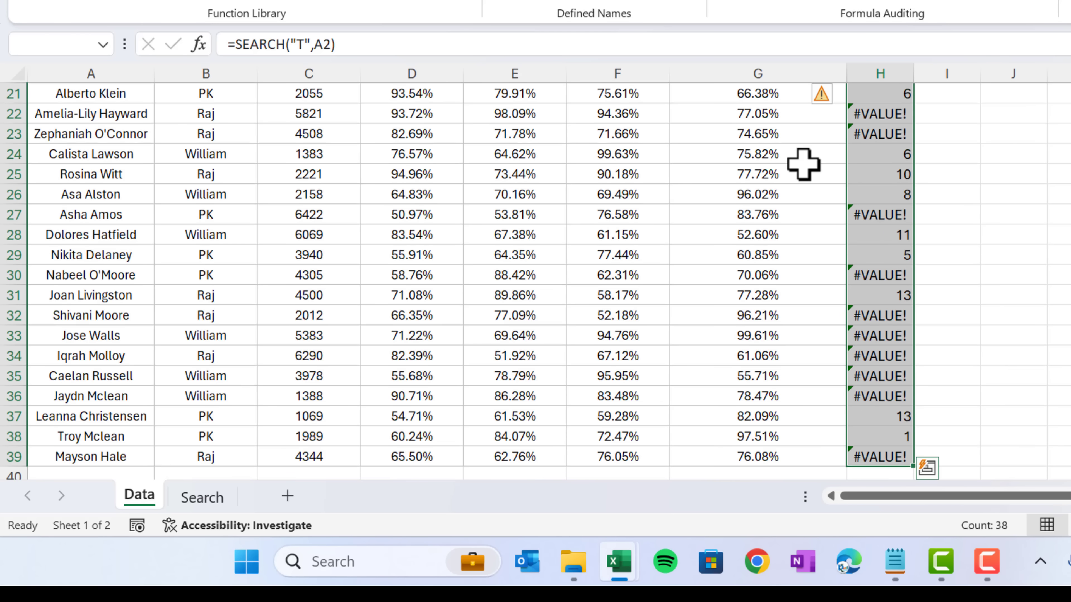
pyautogui.hotkey('ctrl', 'shift', 'Up')
pyautogui.press('Up')
pyautogui.press('Left')
pyautogui.hotkey('ctrl', 'Left')
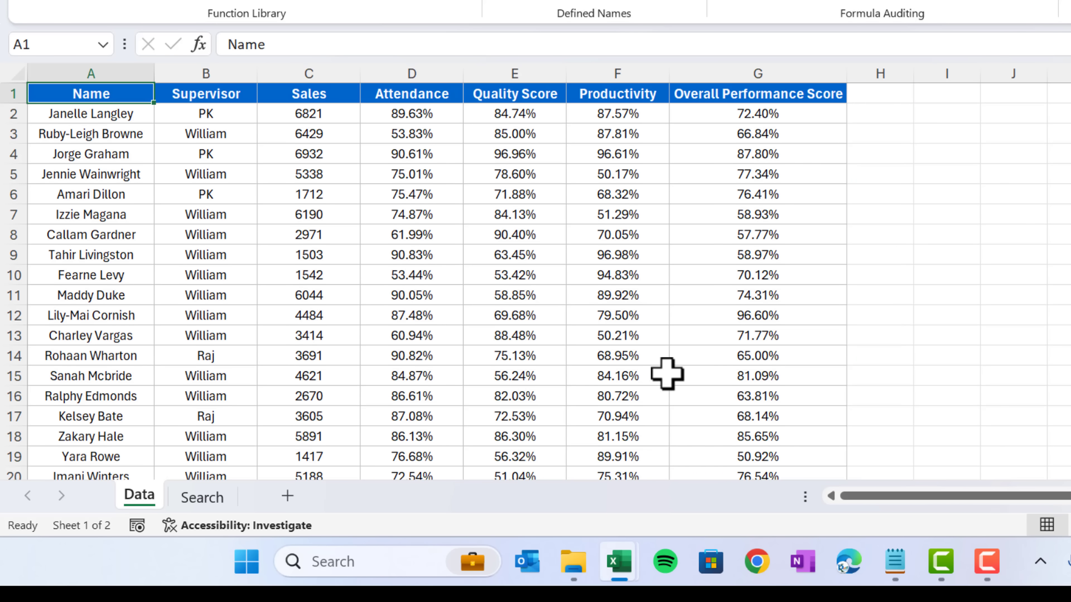
pyautogui.click(202, 497)
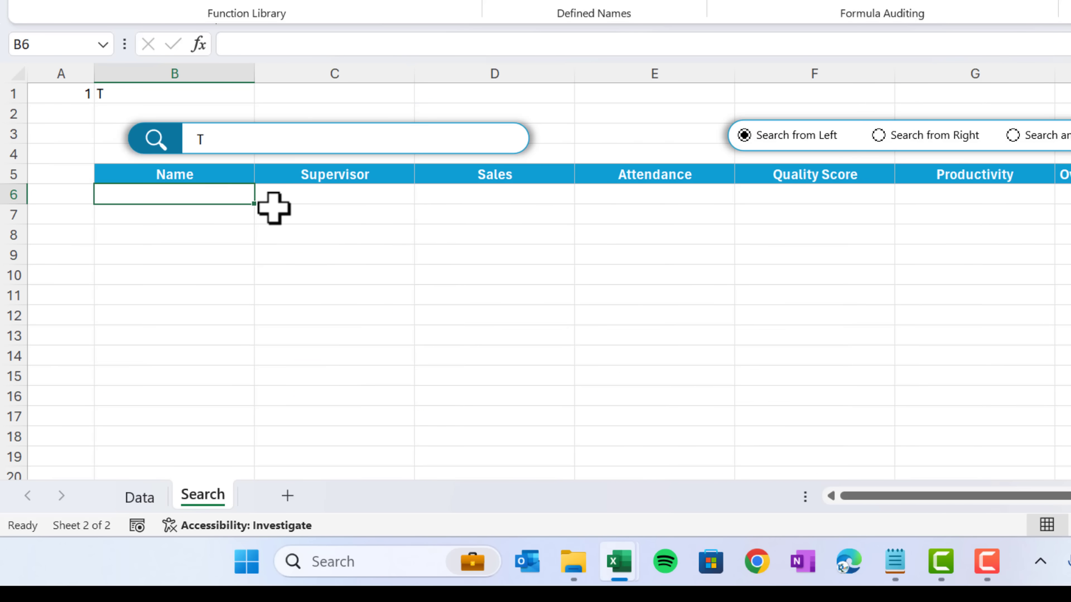
# Start a FILTER formula in cell B6 with Whole_Range as the array argument
pyautogui.write('=fil')
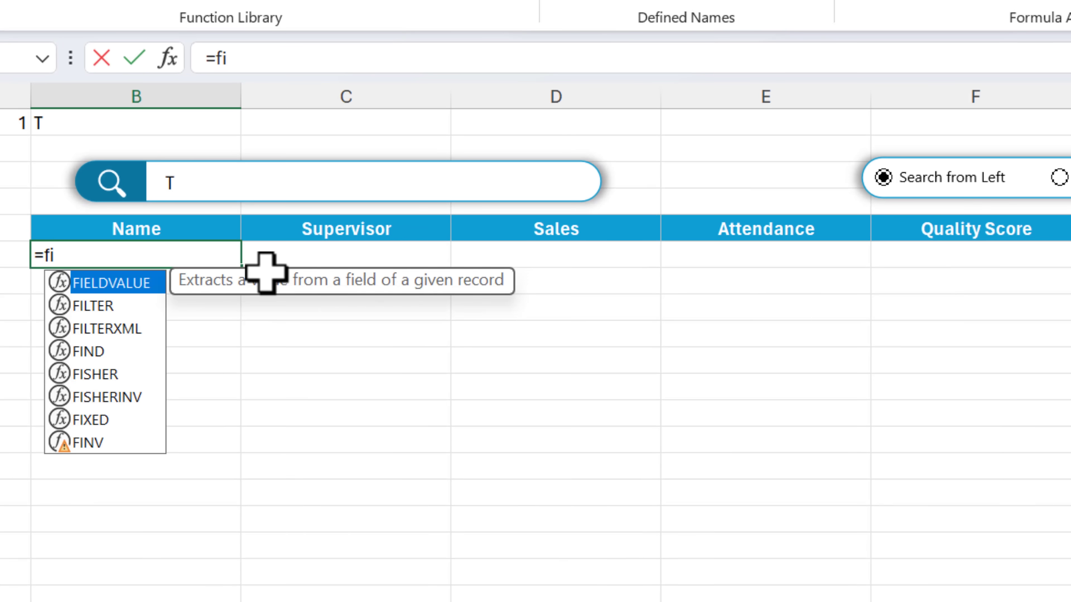
pyautogui.press('Tab')
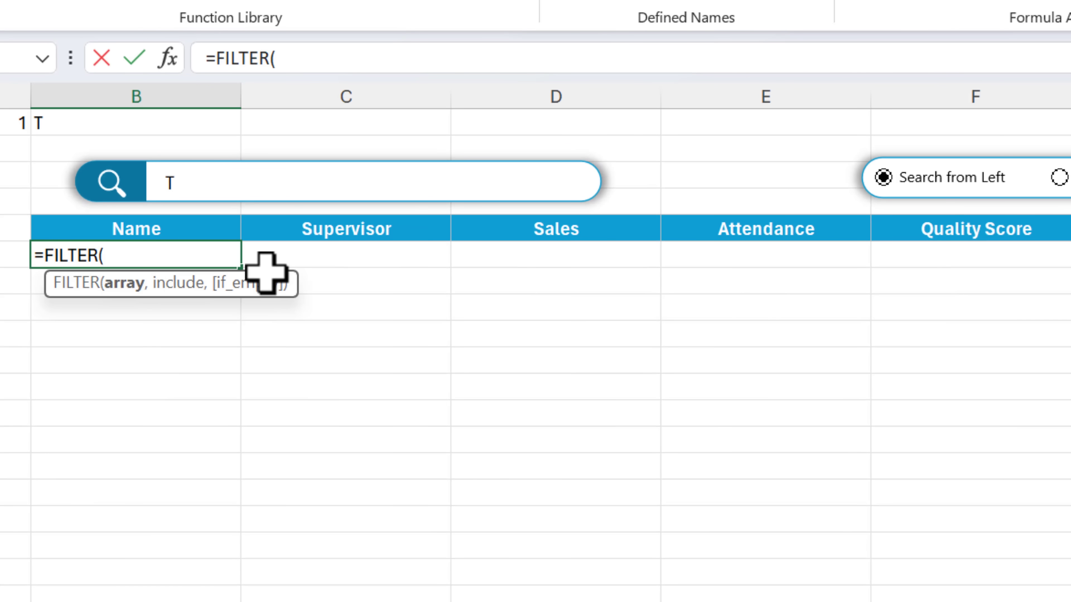
pyautogui.write('wh')
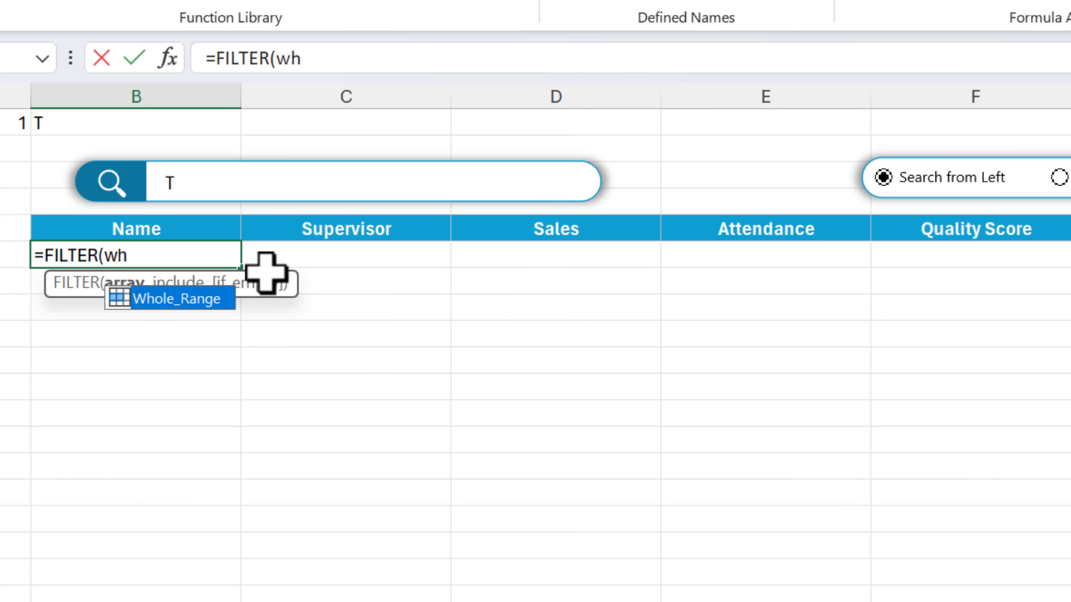
pyautogui.press('Tab')
pyautogui.write(',')
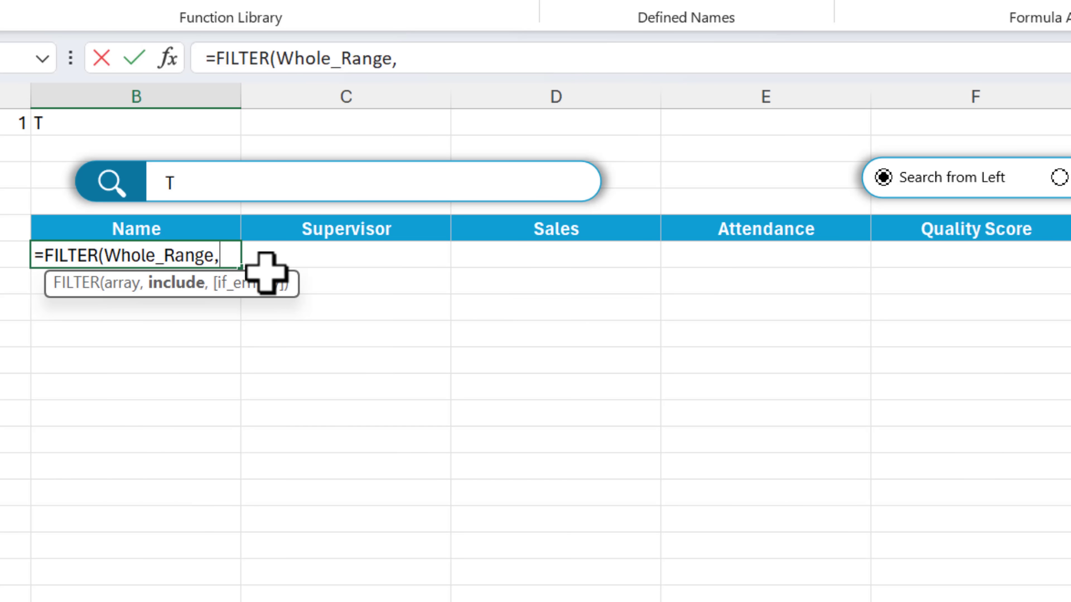
# Nest NOT(ISERROR(SEARCH( as the include condition of the FILTER formula in B6
pyautogui.write('not')
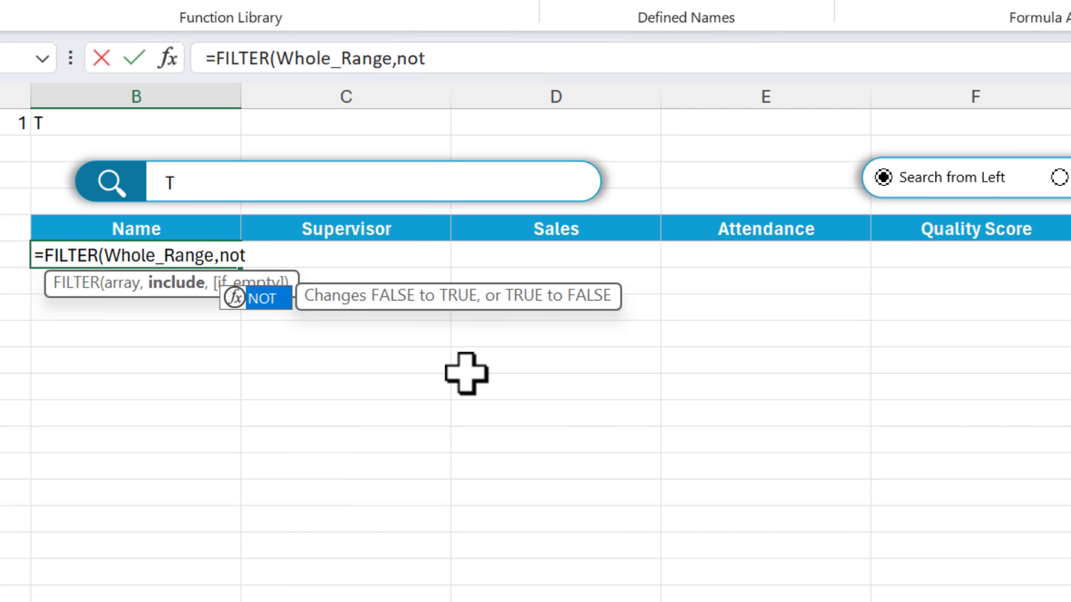
pyautogui.press('Tab')
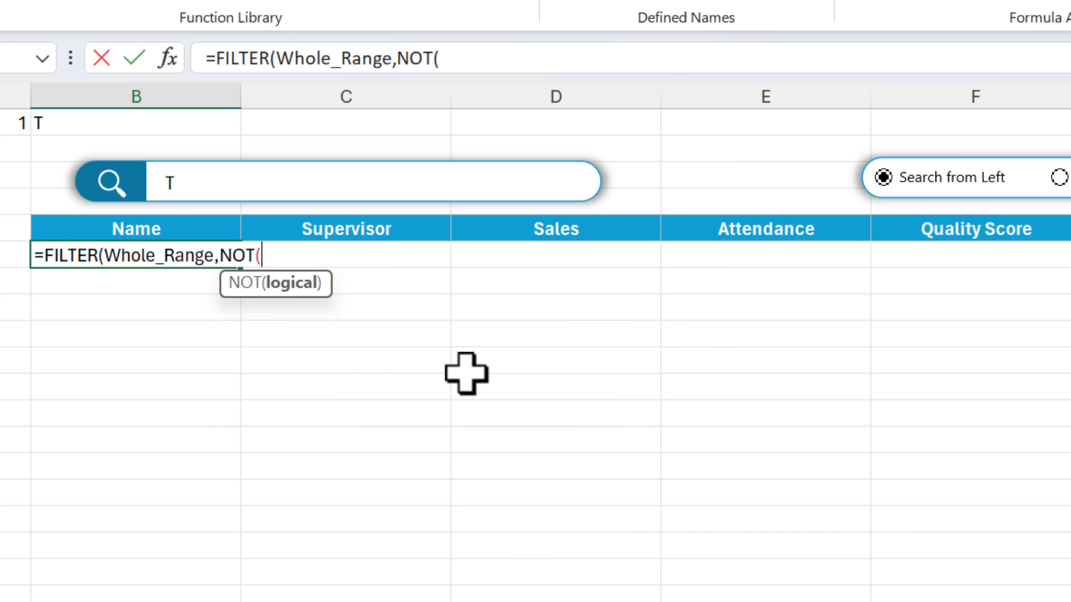
pyautogui.write('is')
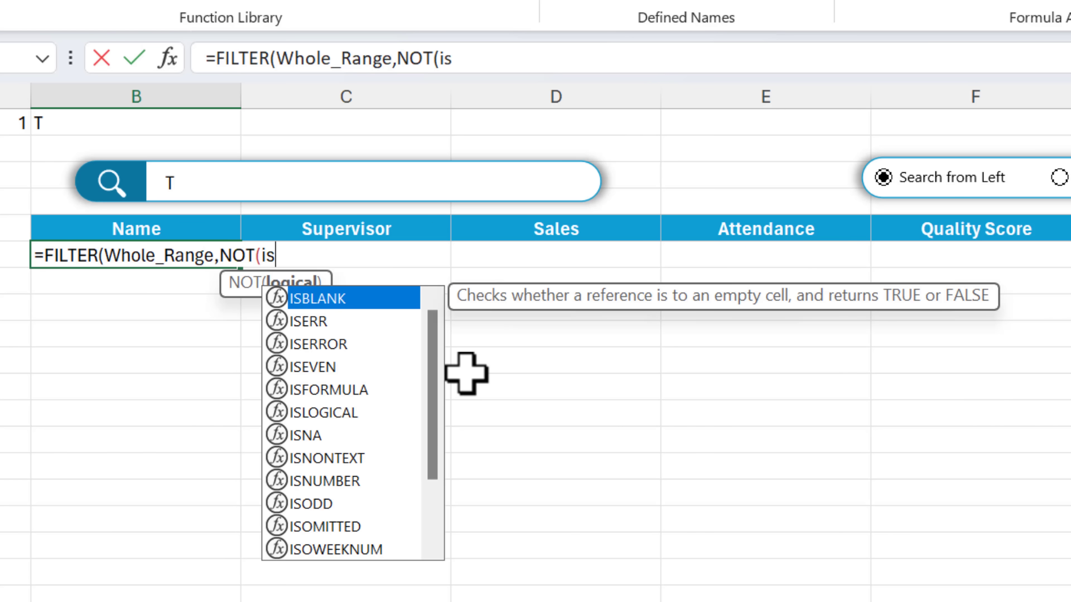
pyautogui.press('Down')
pyautogui.press('Down')
pyautogui.press('Tab')
pyautogui.write('ser')
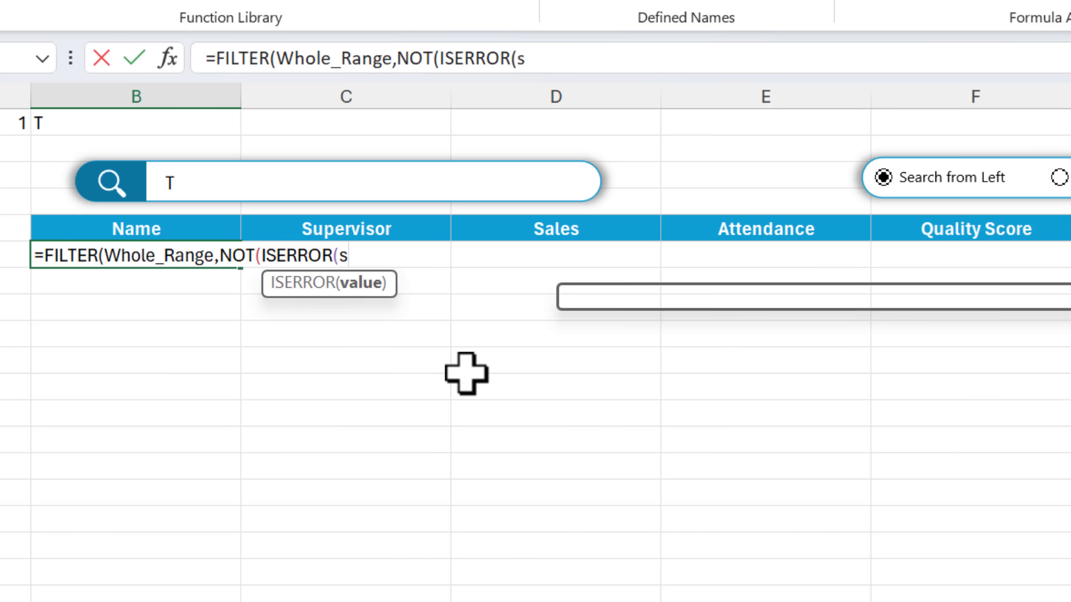
pyautogui.press('BackSpace')
pyautogui.press('Tab')
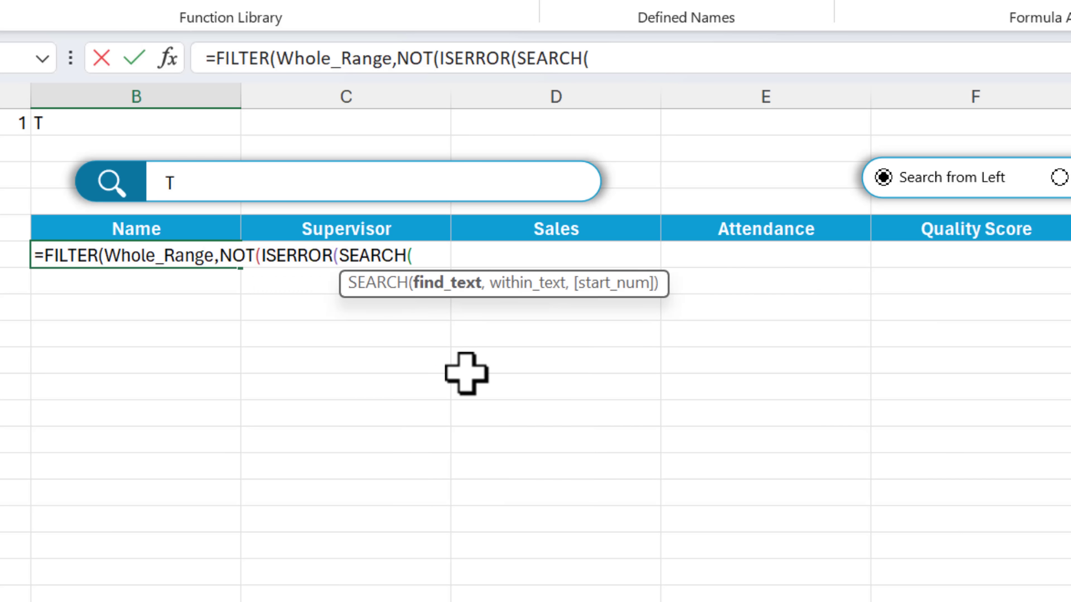
# Give SEARCH the defined names Search_Text as find text and Name as within text, and close its bracket
pyautogui.write('ser')
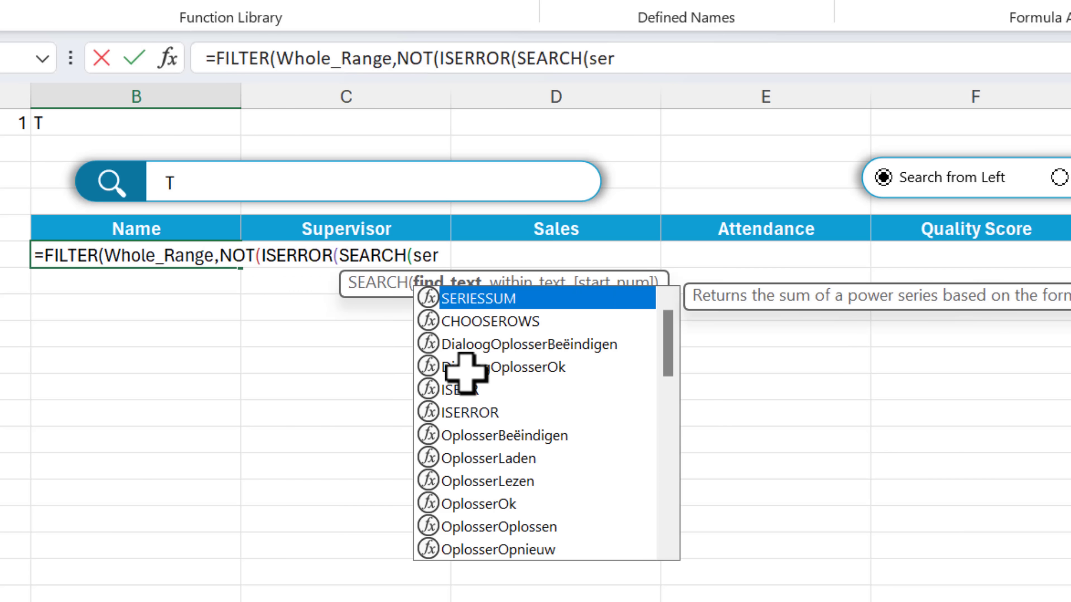
pyautogui.press('BackSpace')
pyautogui.write('a')
pyautogui.press('Down')
pyautogui.press('Down')
pyautogui.press('Down')
pyautogui.press('Tab')
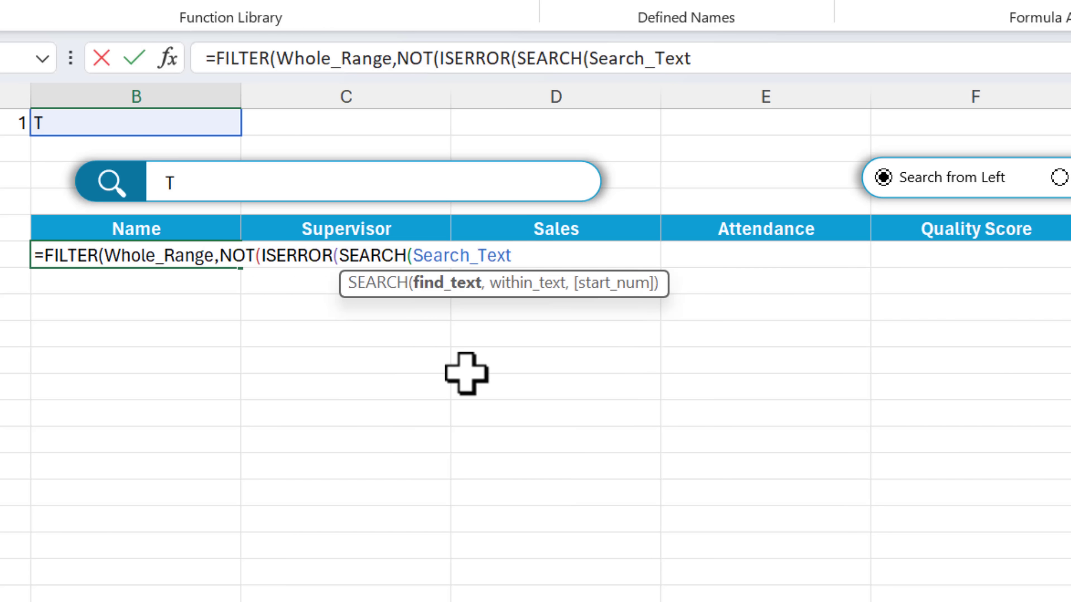
pyautogui.write(',nam')
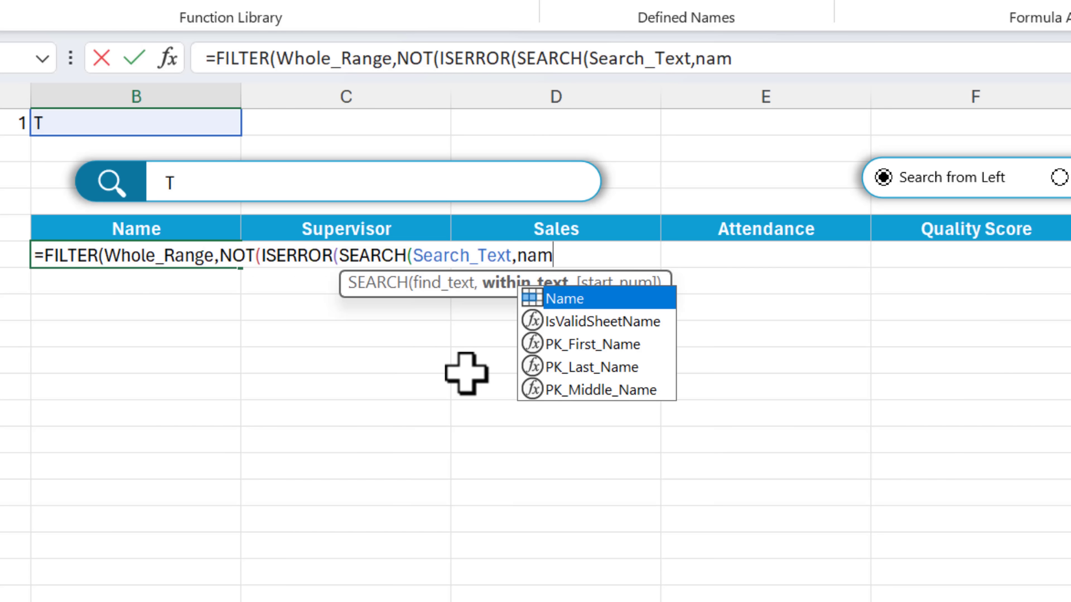
pyautogui.press('Tab')
pyautogui.write(')')
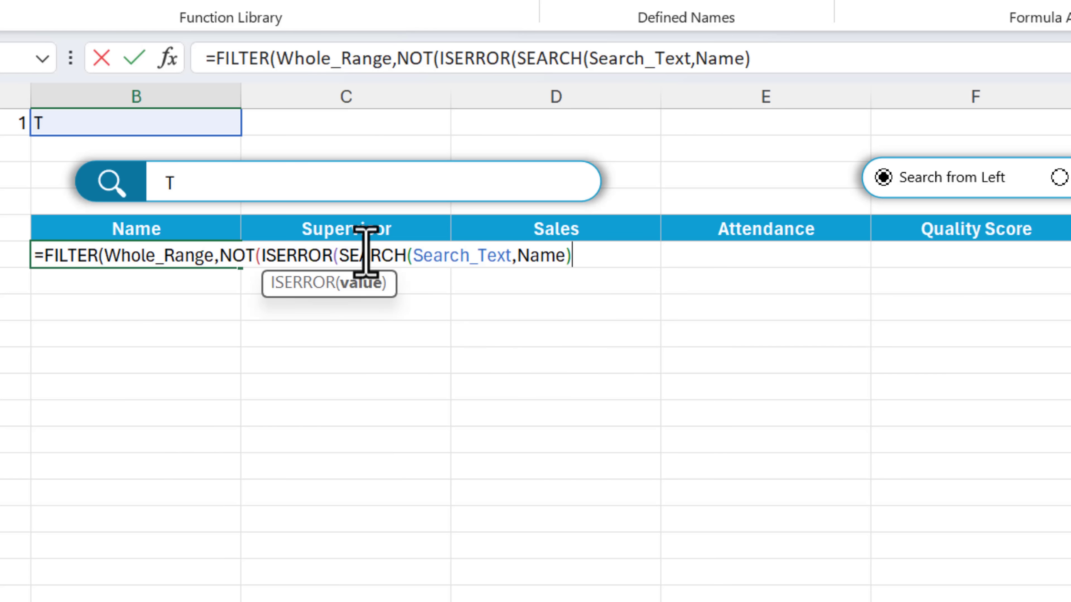
# Review the SEARCH arguments and the ISERROR and NOT wrappers in the B6 formula
pyautogui.moveTo(366, 255); pyautogui.dragTo(404, 258)
pyautogui.click(464, 255)
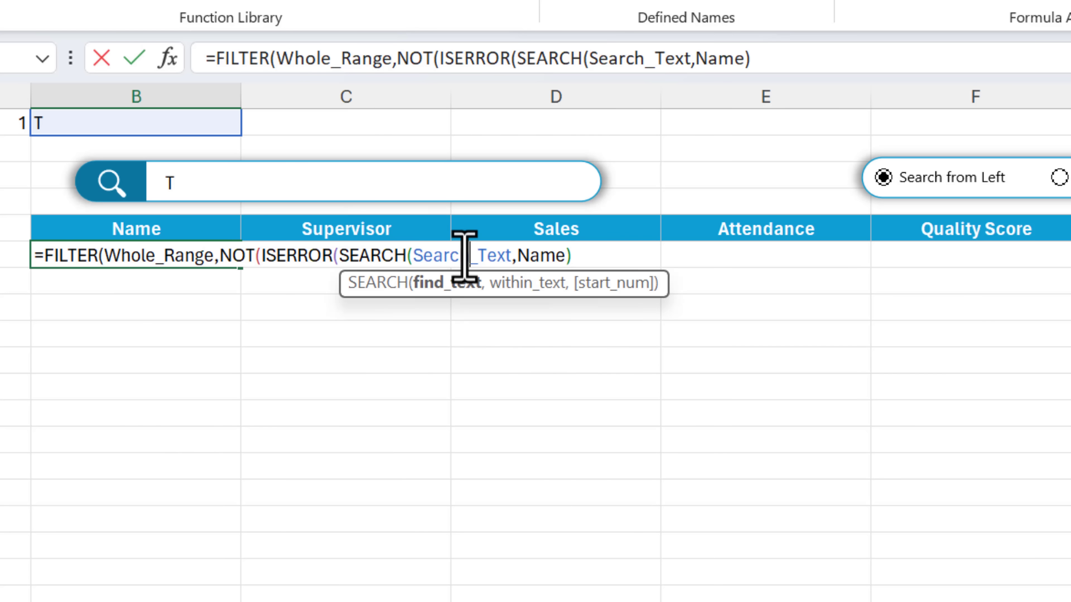
pyautogui.click(547, 256)
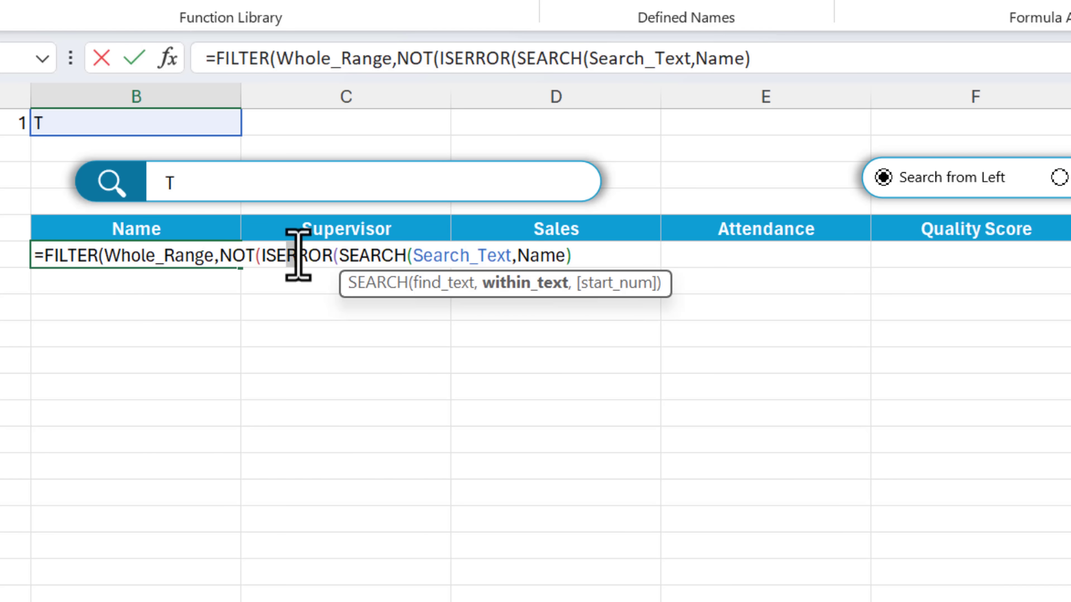
pyautogui.moveTo(287, 255); pyautogui.dragTo(539, 259)
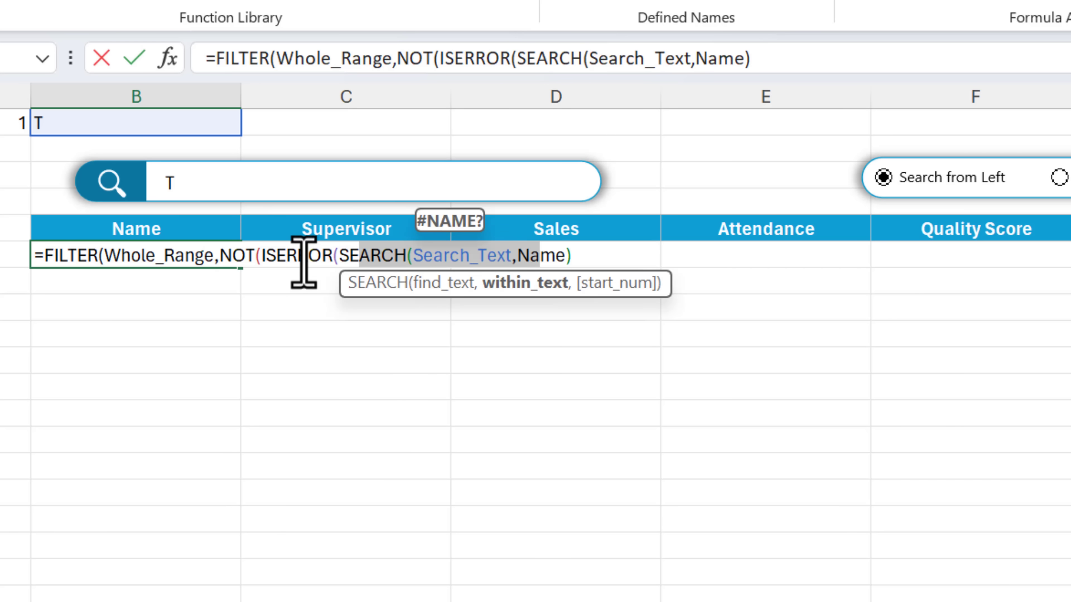
pyautogui.click(224, 255)
pyautogui.moveTo(266, 255); pyautogui.dragTo(318, 257)
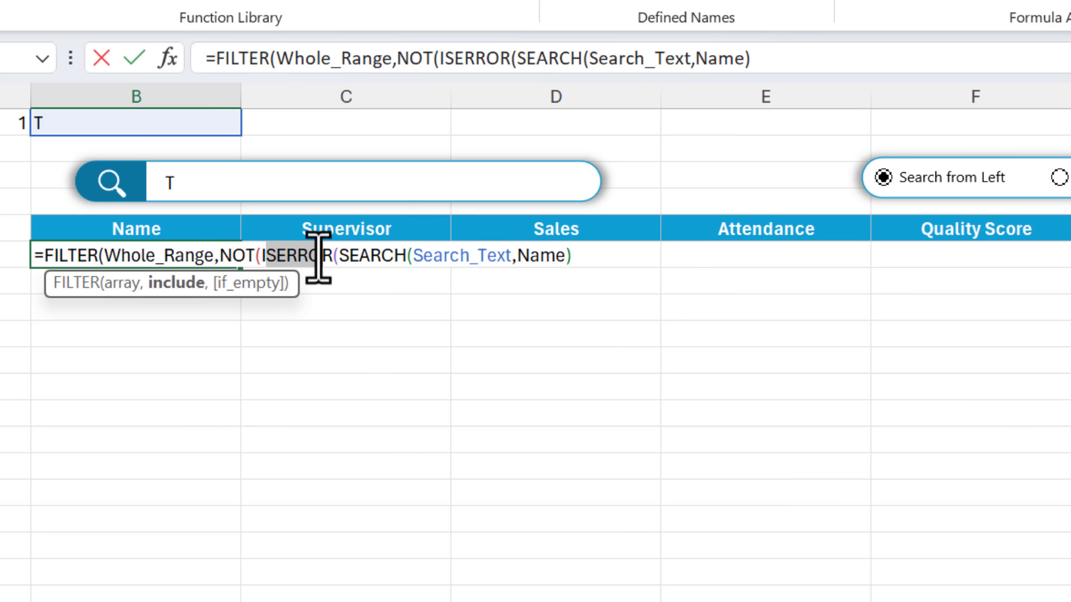
# Complete the B6 formula with "" as the if-empty value and test it by extending the search text to Ta
pyautogui.click(577, 258)
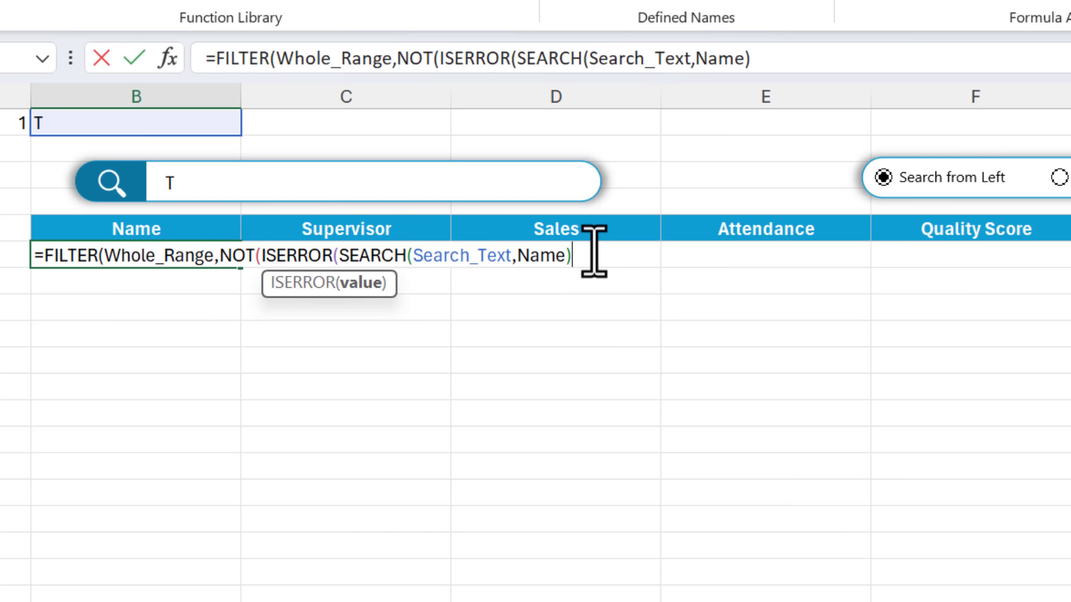
pyautogui.write(')')
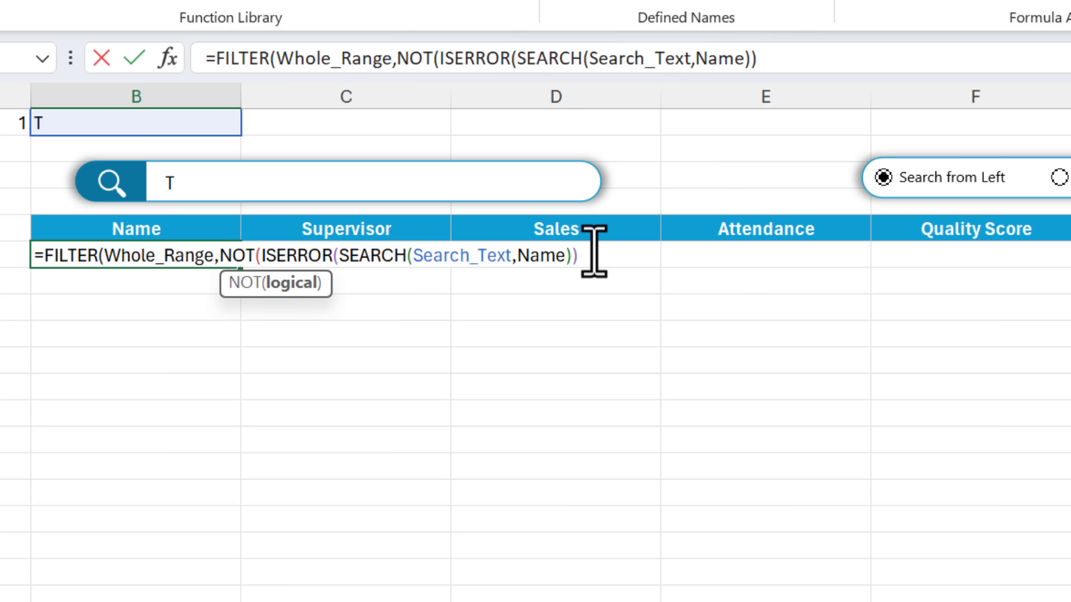
pyautogui.write(')')
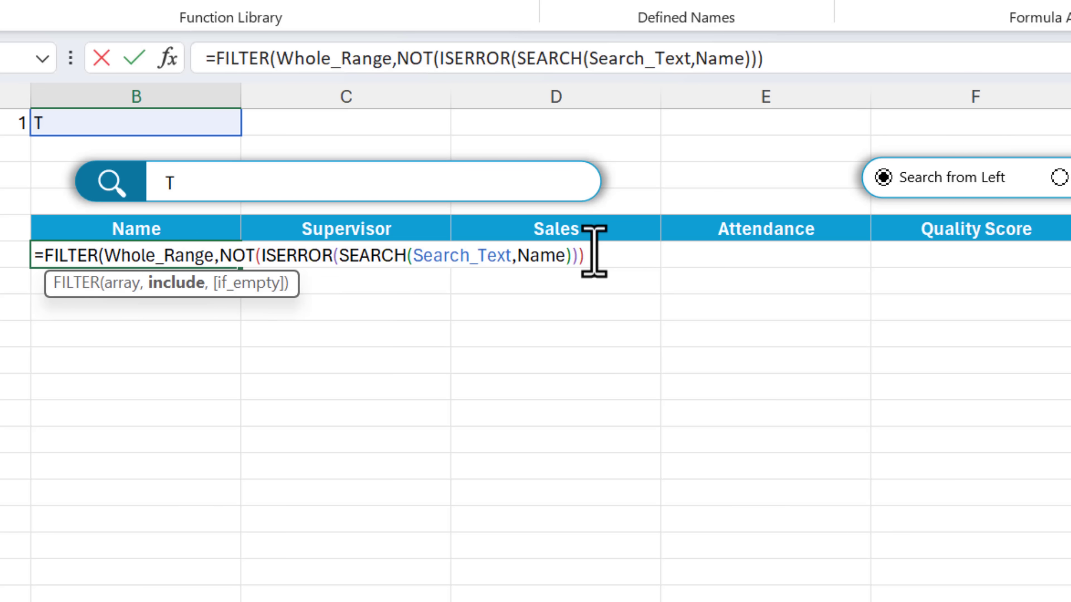
pyautogui.write(',""')
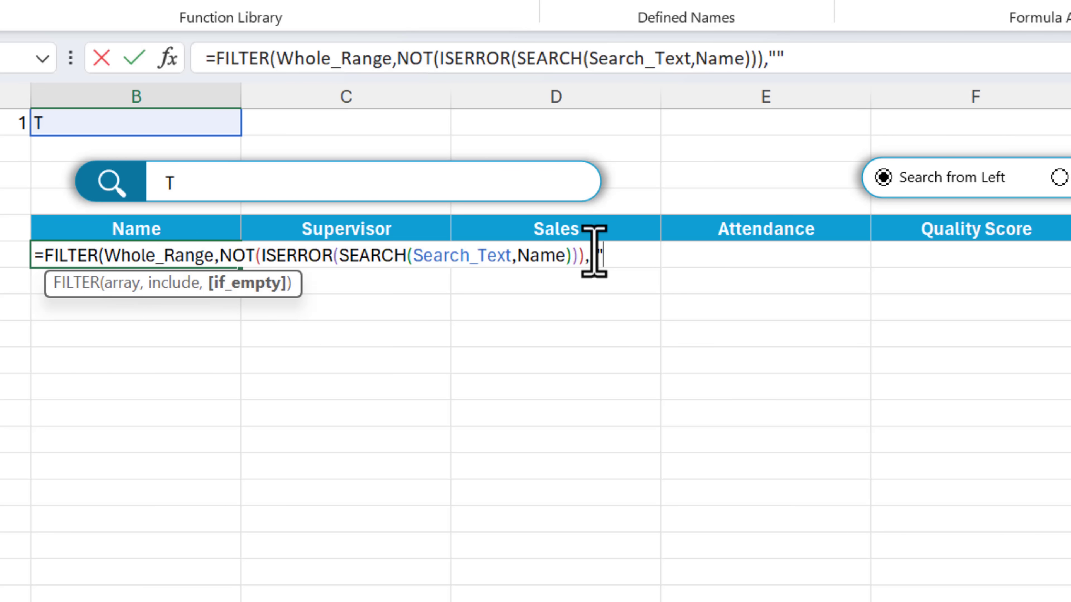
pyautogui.write(')')
pyautogui.hotkey('ctrl', 'Return')
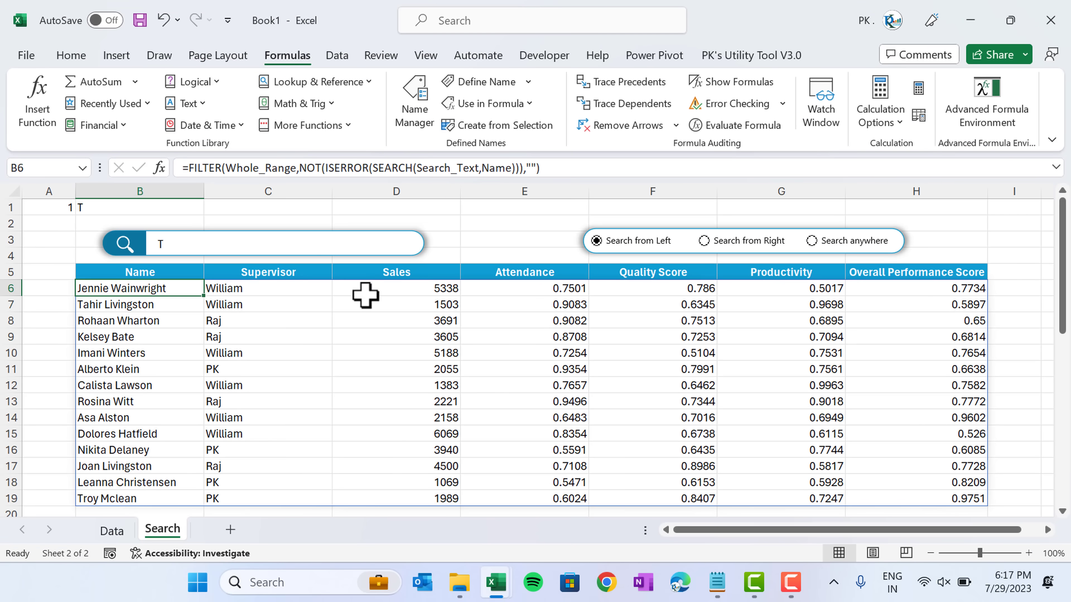
pyautogui.click(197, 242)
pyautogui.write('a')
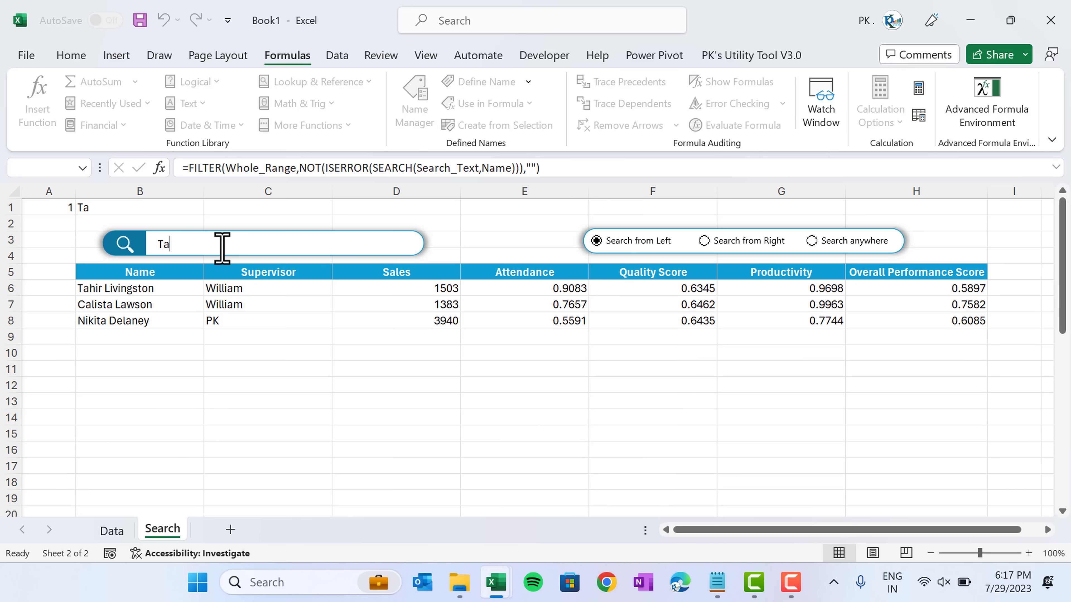
# Copy the B6 formula and define the workbook name Search_Anywhere as =FILTER(Whole_Range,NOT(ISERROR(SEARCH(Search_Text,Name))),"")
pyautogui.click(142, 290)
pyautogui.moveTo(573, 172); pyautogui.dragTo(179, 169)
pyautogui.hotkey('ctrl', 'c')
pyautogui.press('Escape')
pyautogui.click(417, 101)
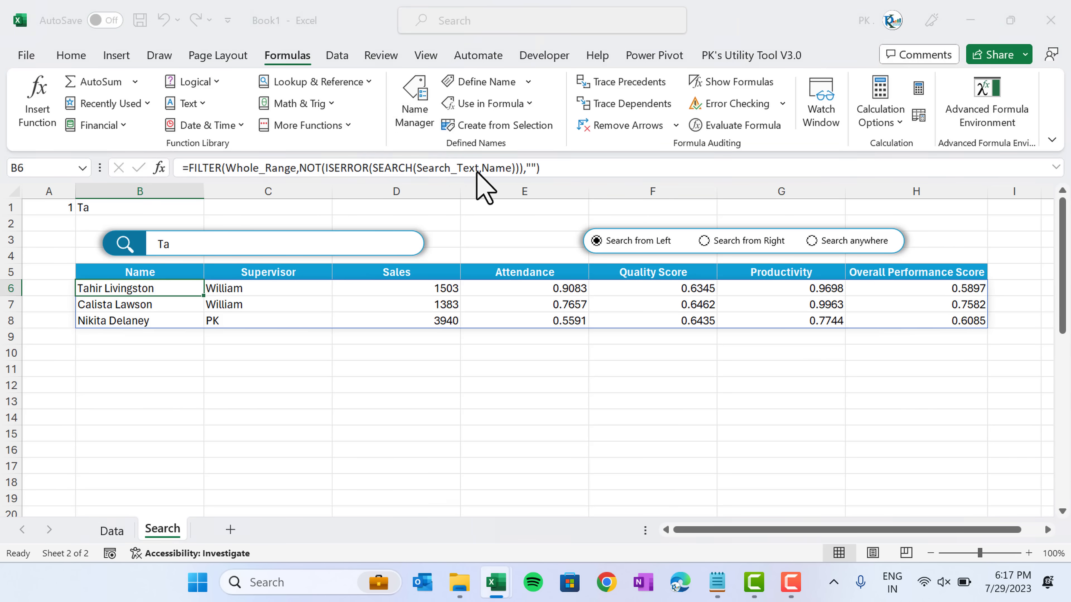
pyautogui.click(443, 140)
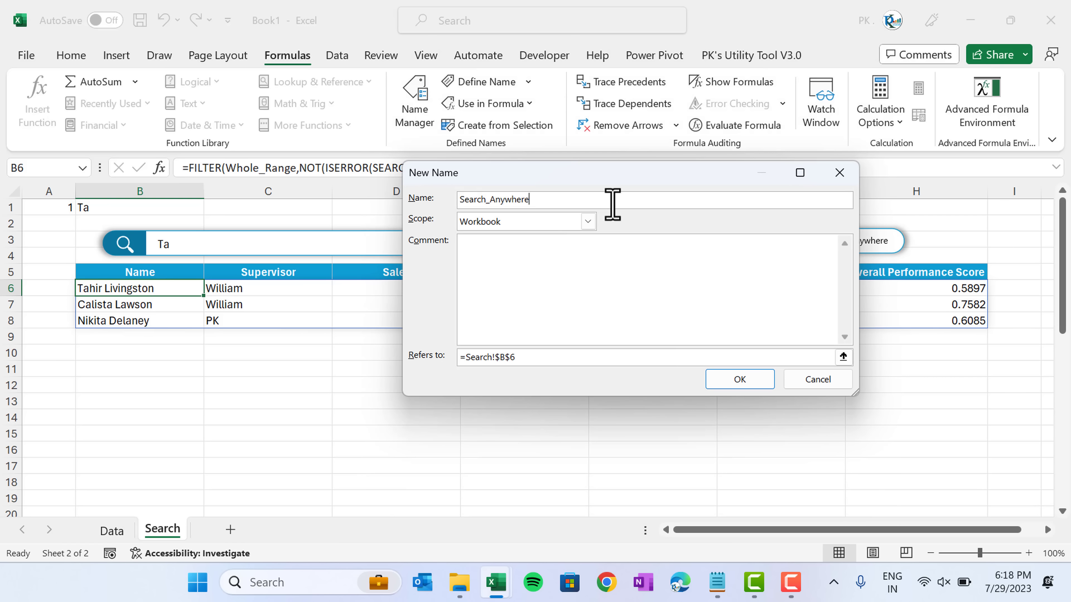
pyautogui.click(531, 356)
pyautogui.hotkey('ctrl', 'v')
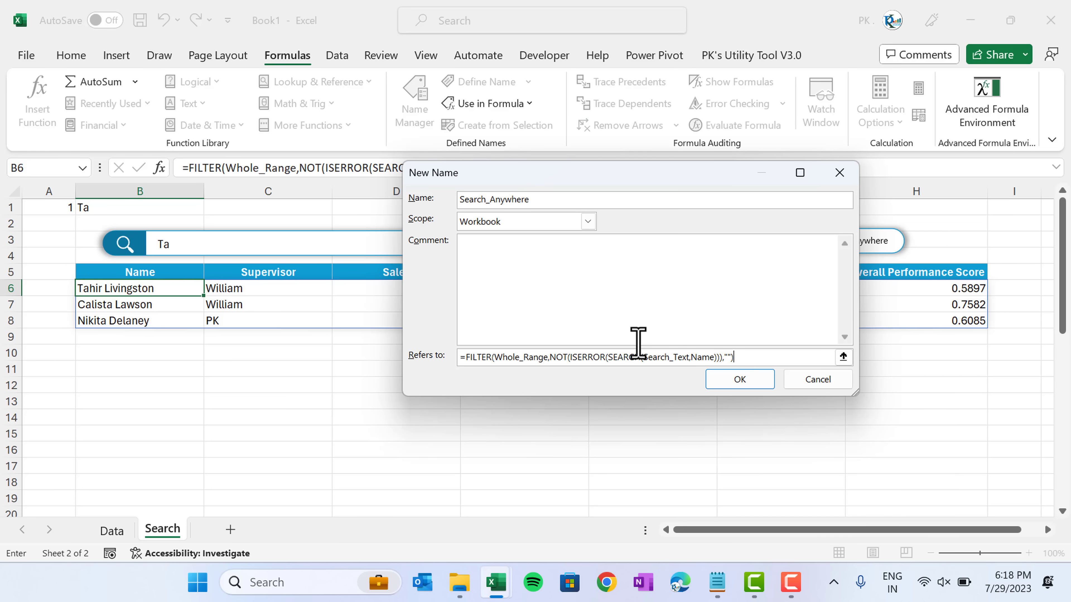
pyautogui.click(745, 382)
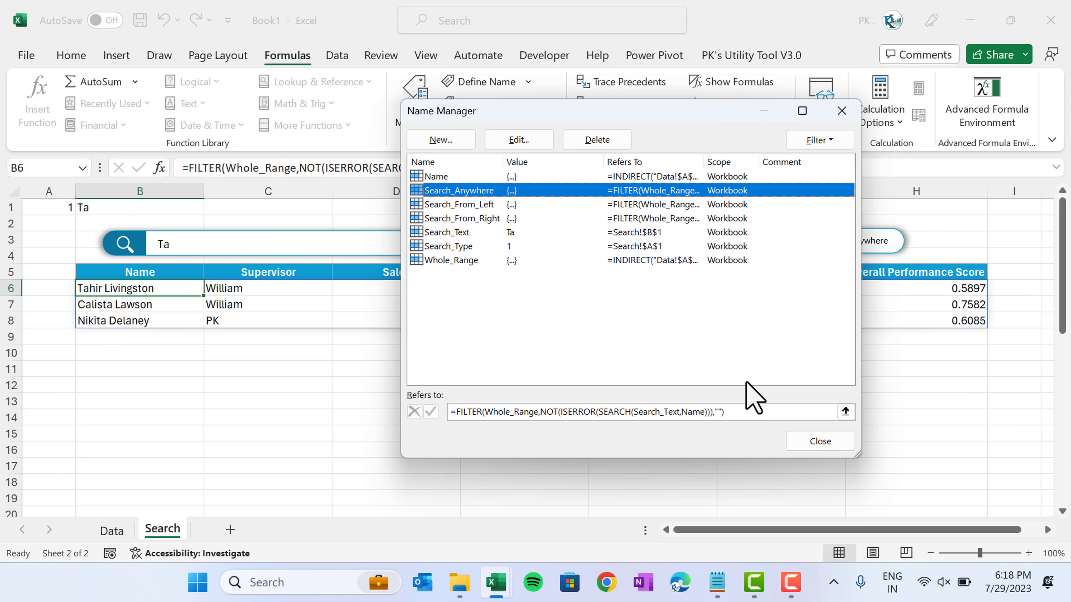
pyautogui.click(841, 447)
# Try the Search from Right and Search anywhere options with B6 selected, and return to Search from Left
pyautogui.click(464, 403)
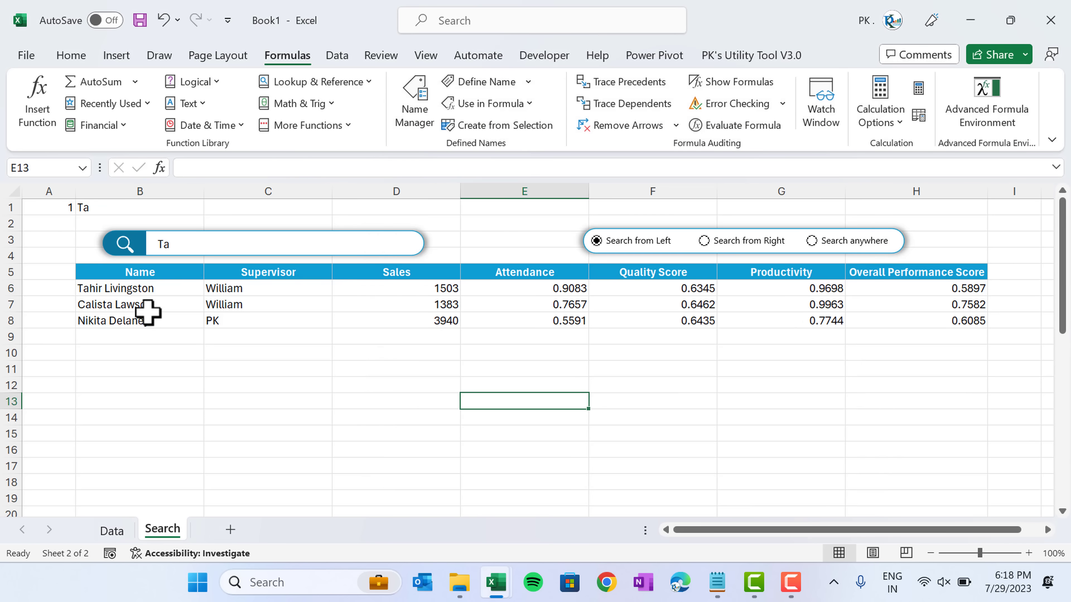
pyautogui.click(147, 291)
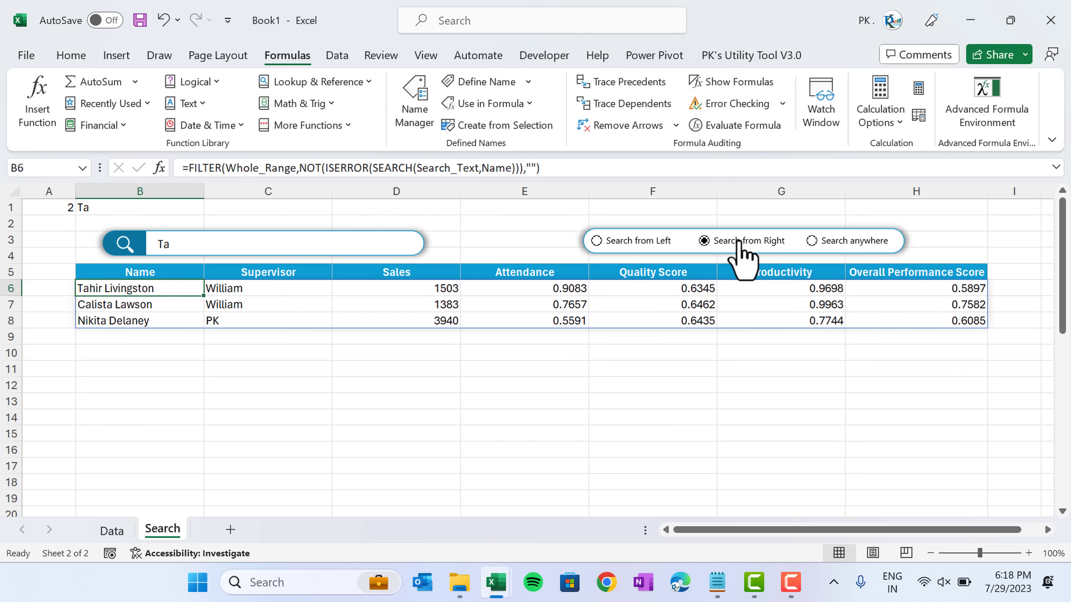
pyautogui.click(829, 242)
pyautogui.click(634, 241)
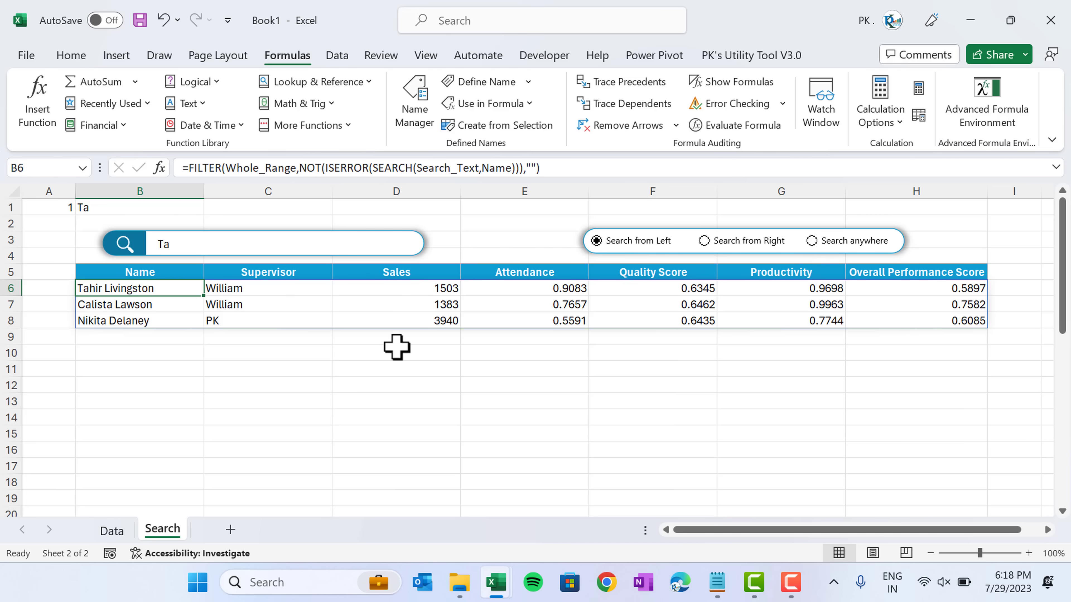
# Replace the B6 formula with an IF that tests Search_Type=1 and returns Search_From_Left when true
pyautogui.press('Delete')
pyautogui.write('=if')
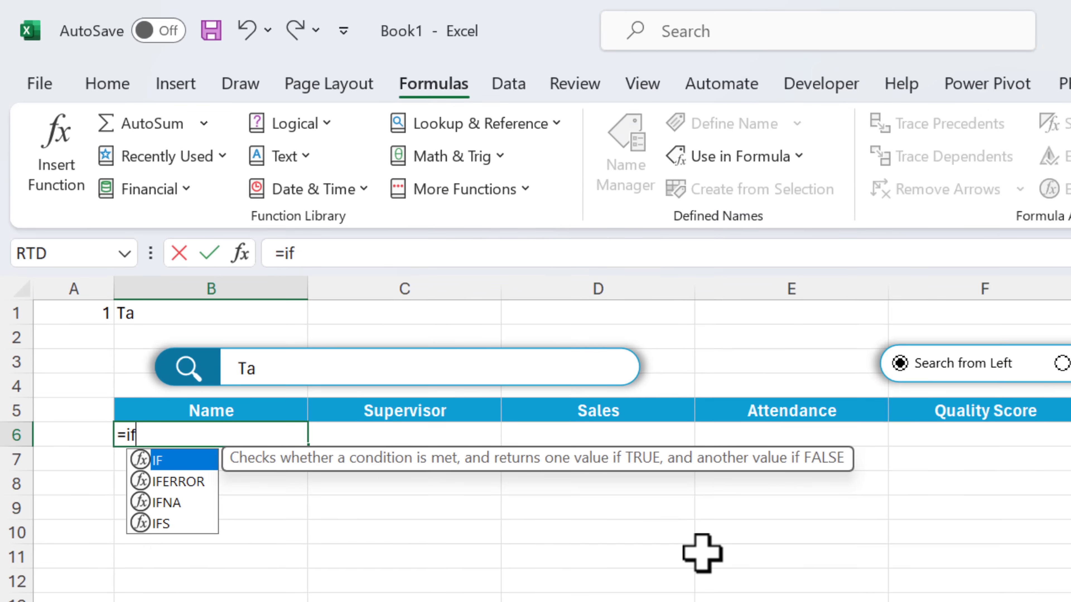
pyautogui.press('Tab')
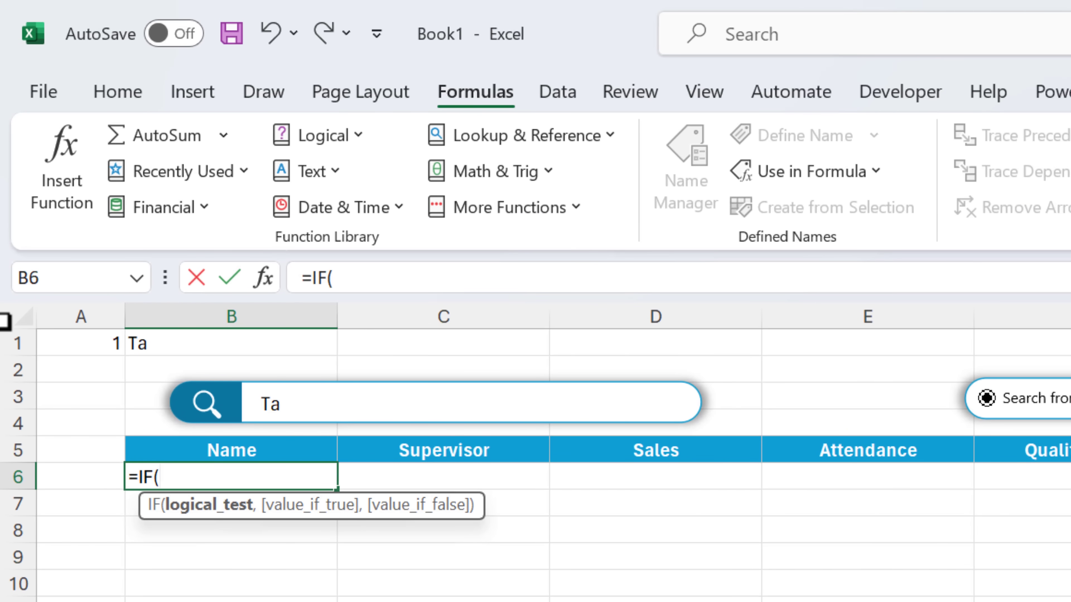
pyautogui.click(84, 348)
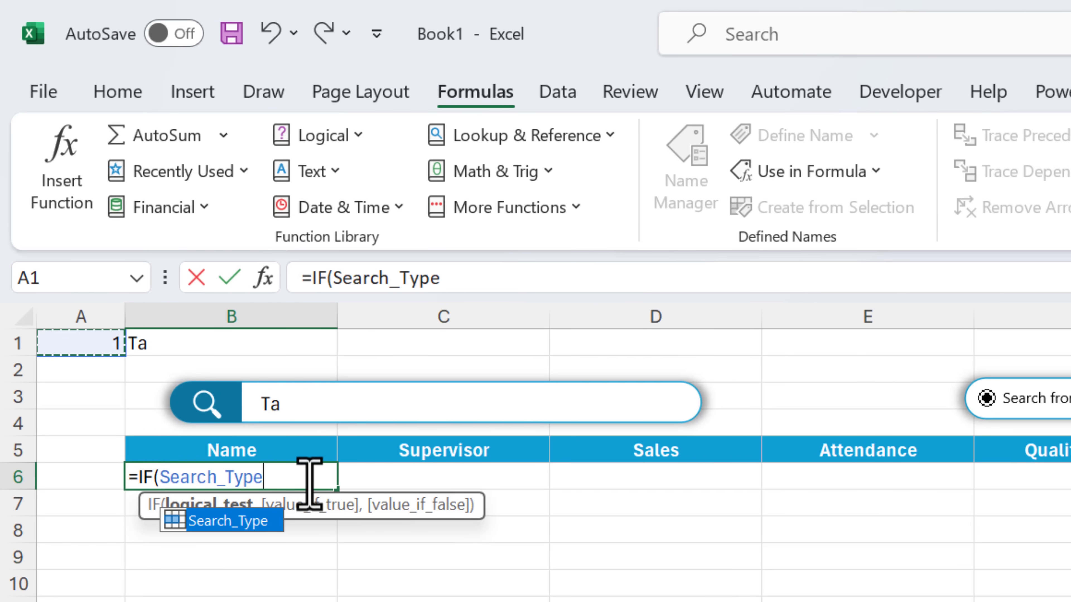
pyautogui.write('=')
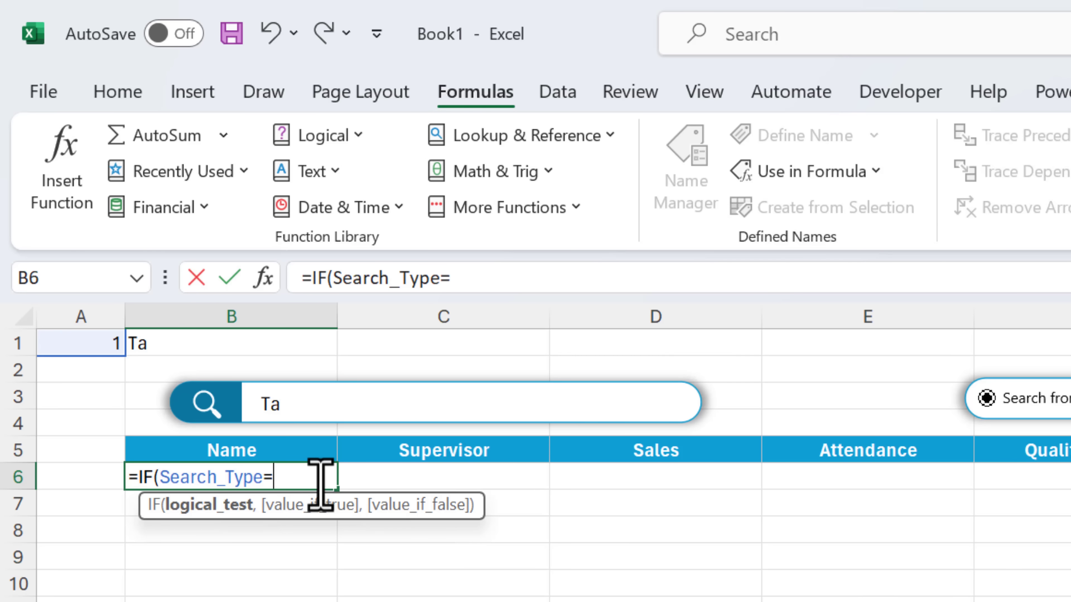
pyautogui.write('1,sear')
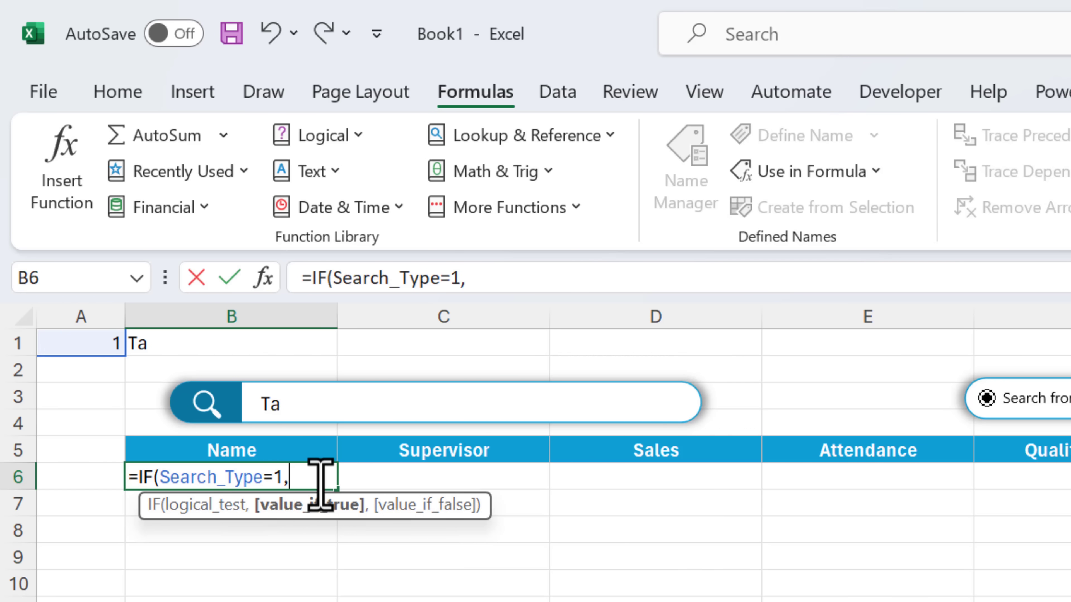
pyautogui.press('BackSpace')
pyautogui.write('ar')
pyautogui.press('Down')
pyautogui.press('Tab')
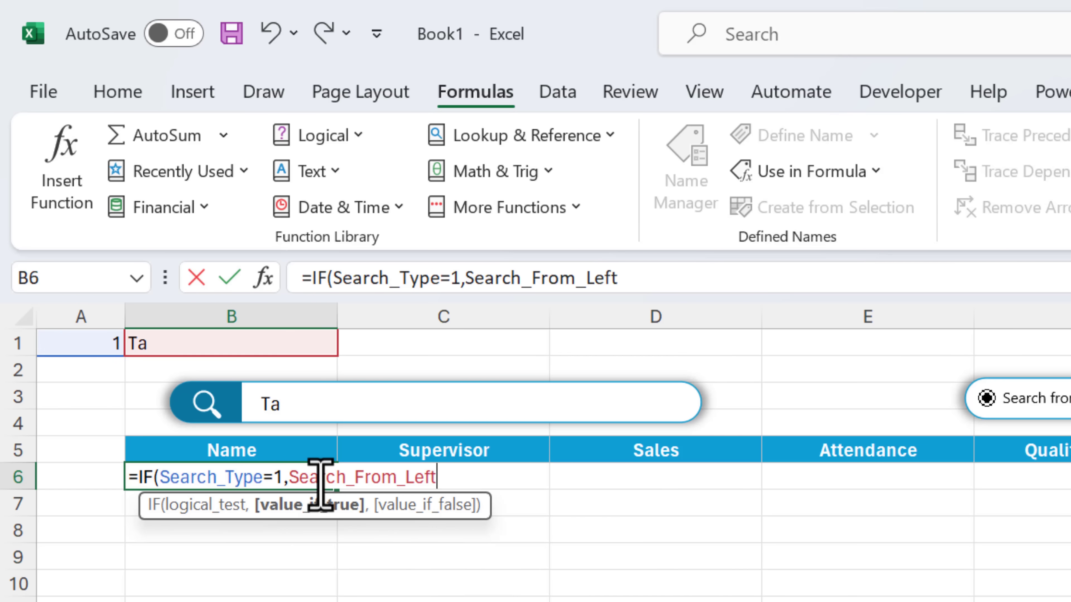
# Add a nested IF as the value-if-false argument, testing Search_Type=2 and returning Search_From_Right
pyautogui.write(',IF(')
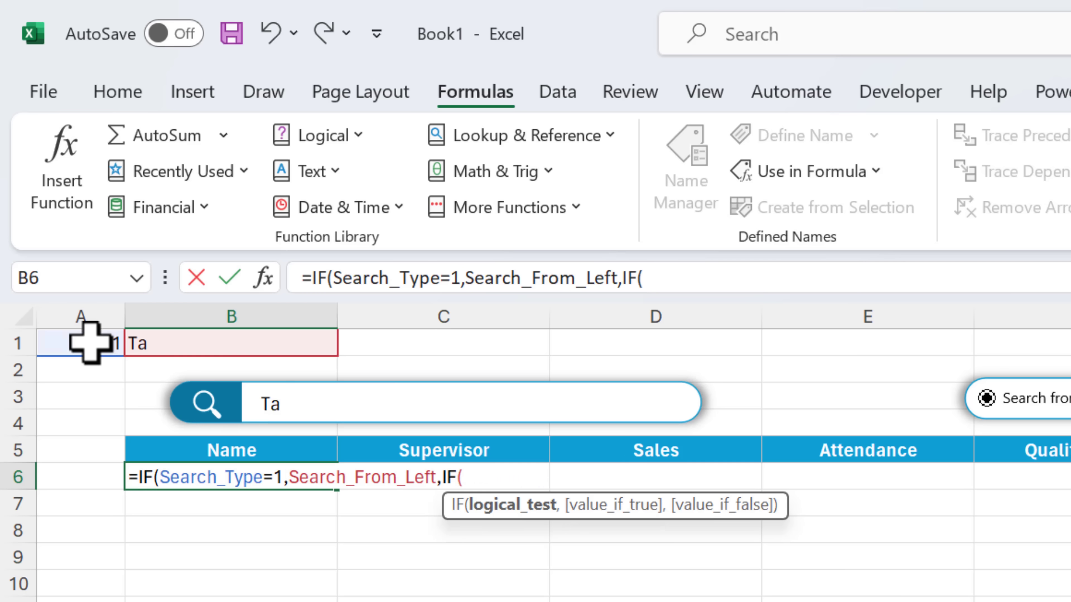
pyautogui.click(89, 342)
pyautogui.write('=2')
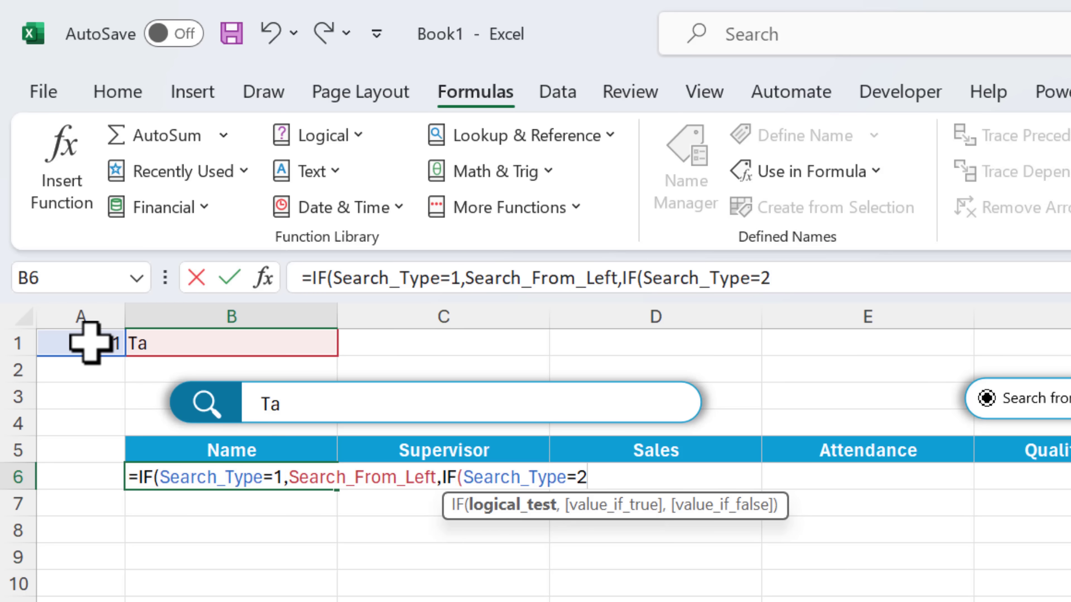
pyautogui.write(',')
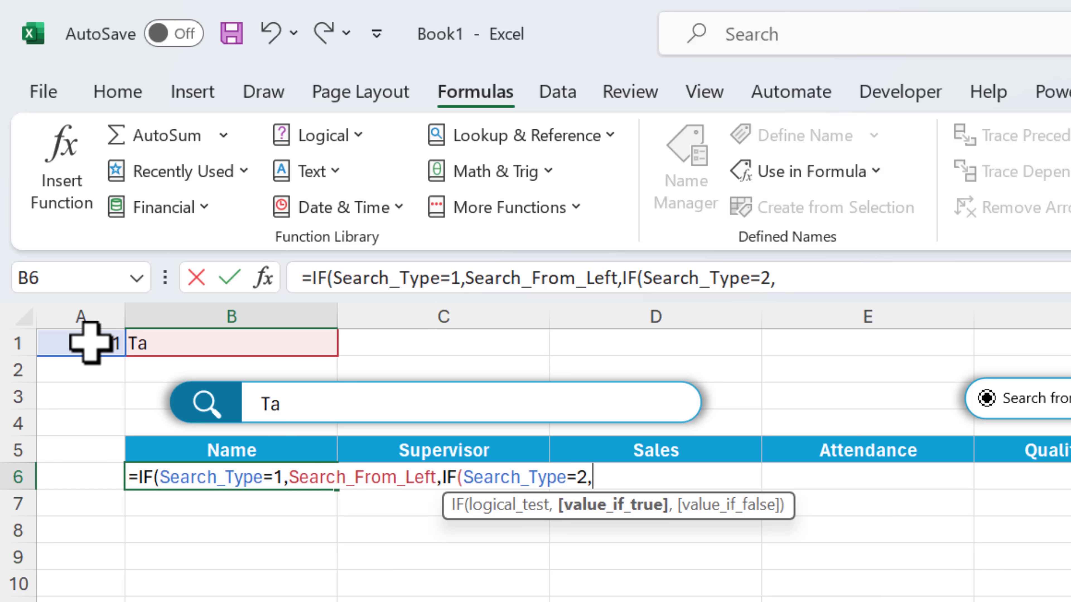
pyautogui.write('se')
pyautogui.press('Down')
pyautogui.press('Down')
pyautogui.press('Down')
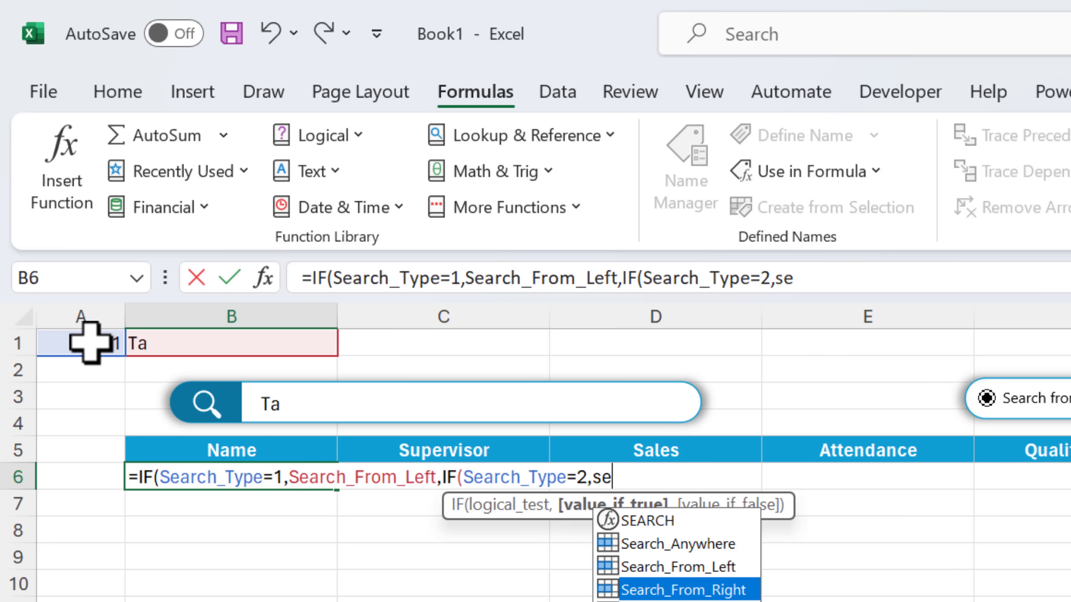
pyautogui.press('Tab')
pyautogui.write(',')
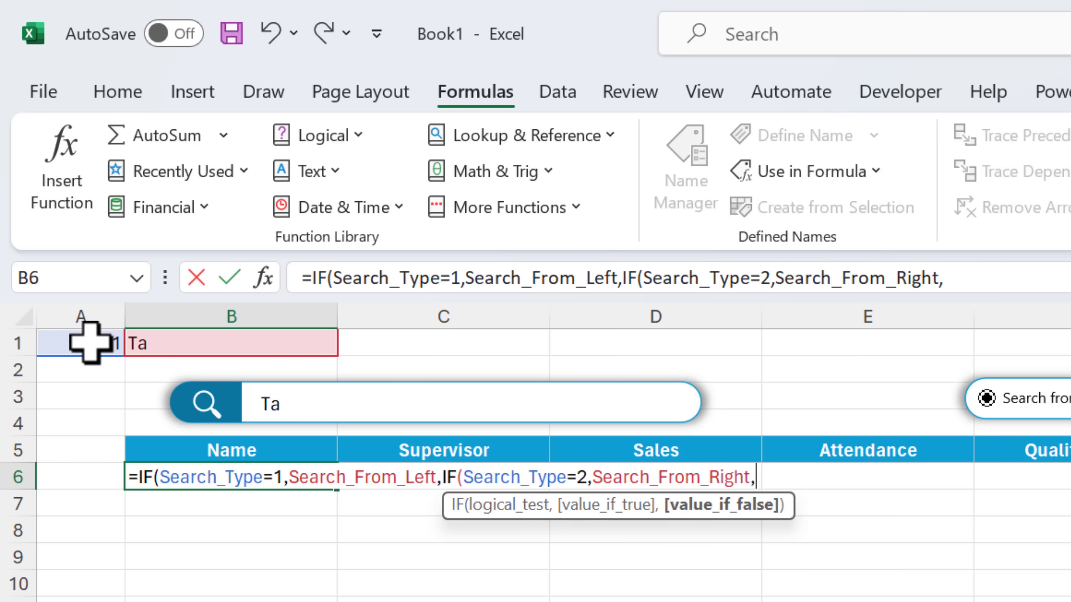
# Complete the nested IF in B6 with Search_Anywhere as the final value and accept the closing-parenthesis correction
pyautogui.write('se')
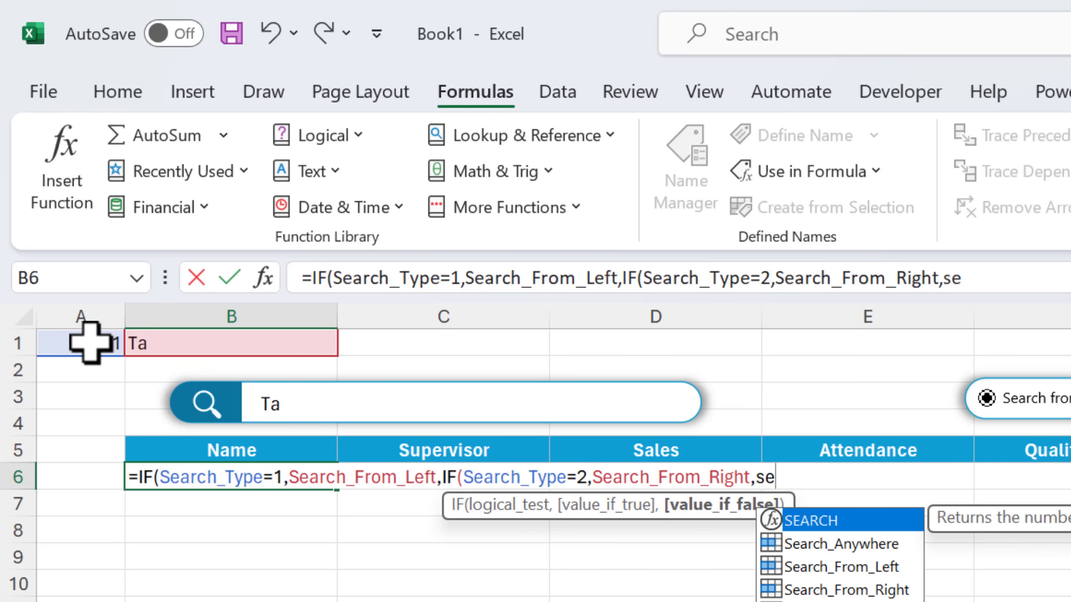
pyautogui.write('a')
pyautogui.press('Down')
pyautogui.press('Tab')
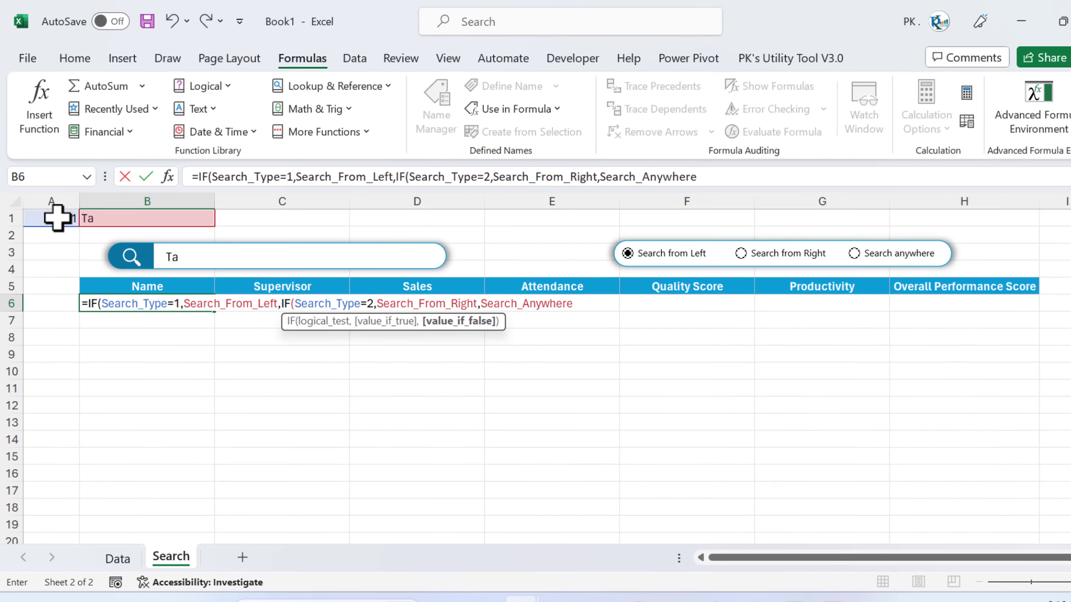
pyautogui.write(')')
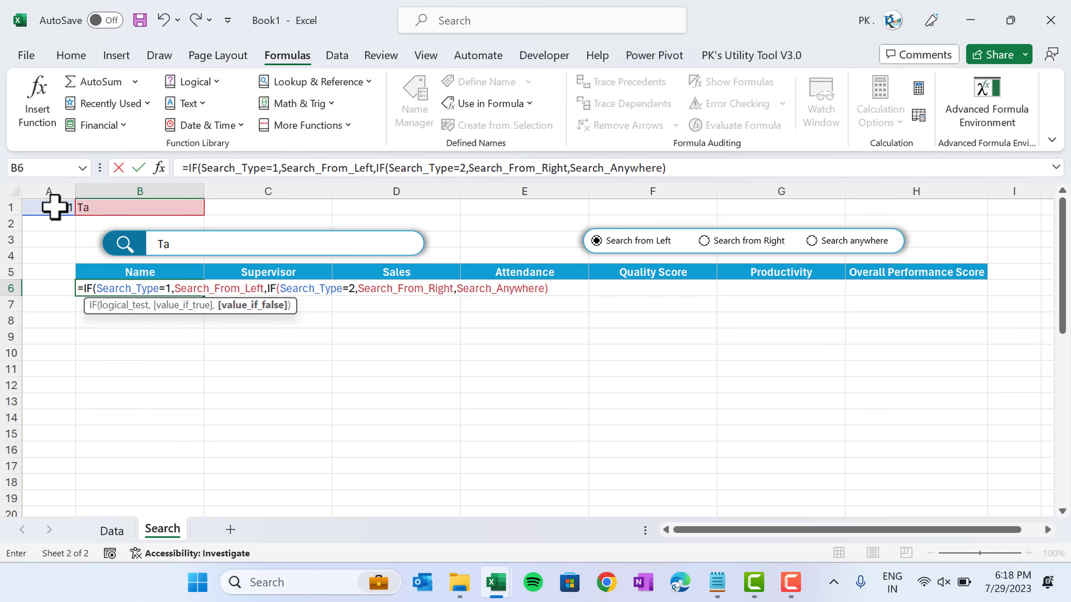
pyautogui.press('Return')
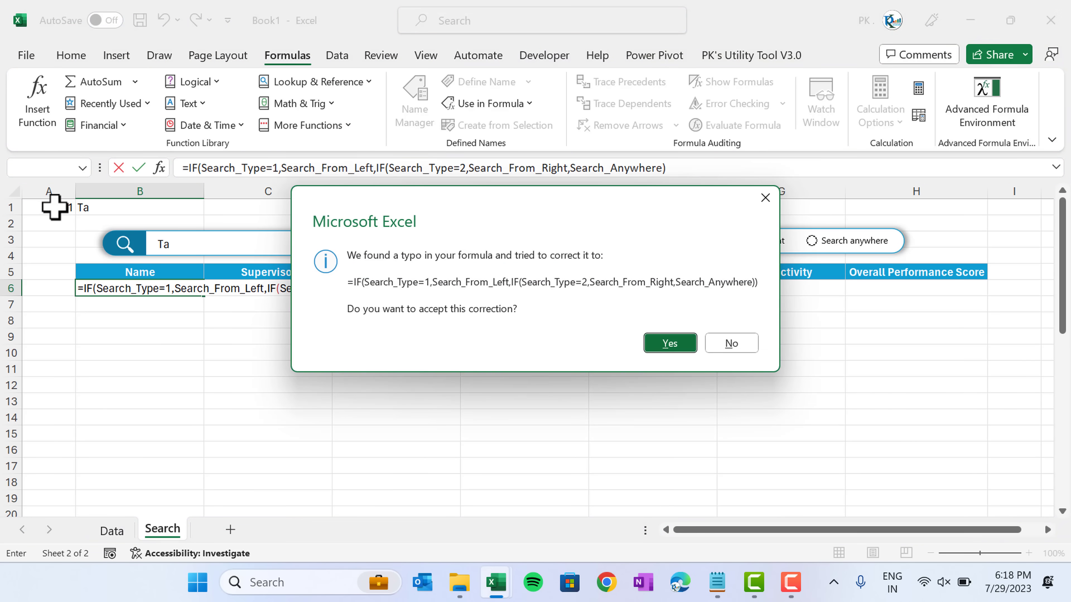
pyautogui.press('Return')
pyautogui.press('Up')
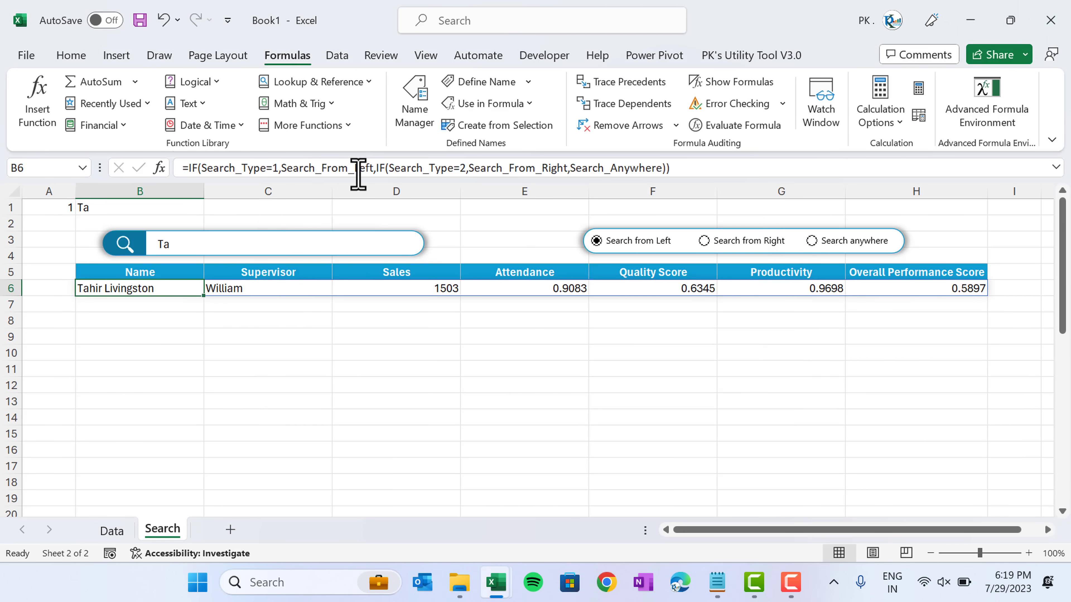
# Shorten the search text to T and test it with the right, left and anywhere search options, ending on Search anywhere
pyautogui.click(504, 221)
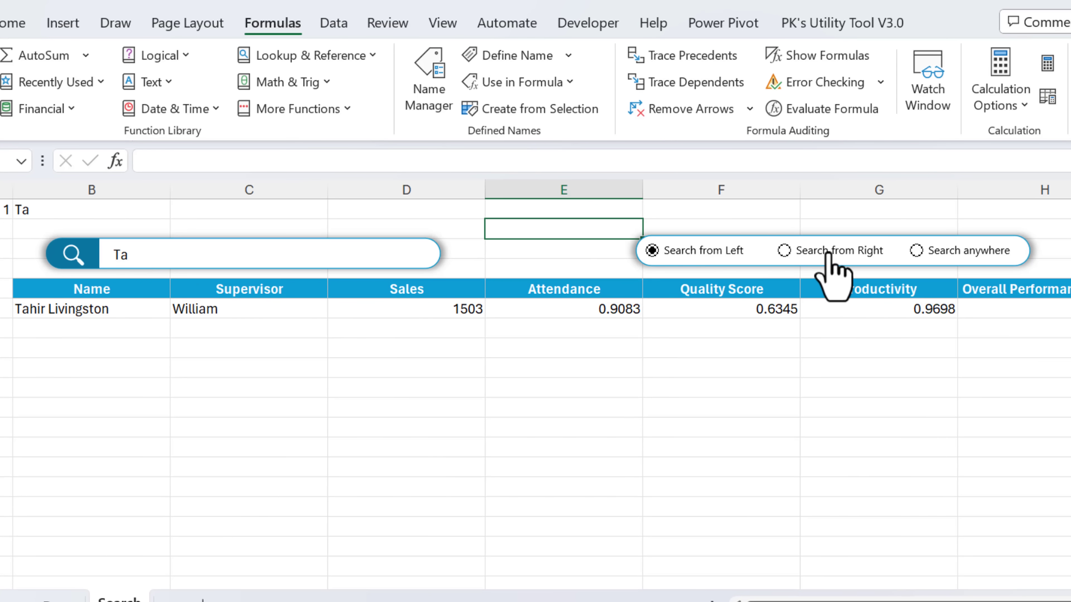
pyautogui.click(817, 254)
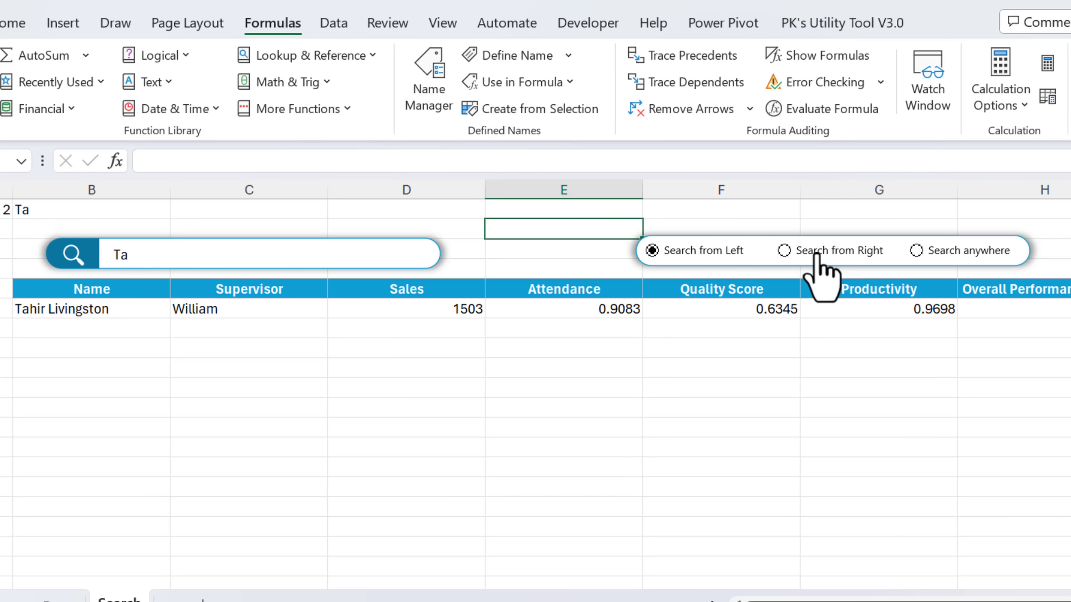
pyautogui.click(193, 258)
pyautogui.press('BackSpace')
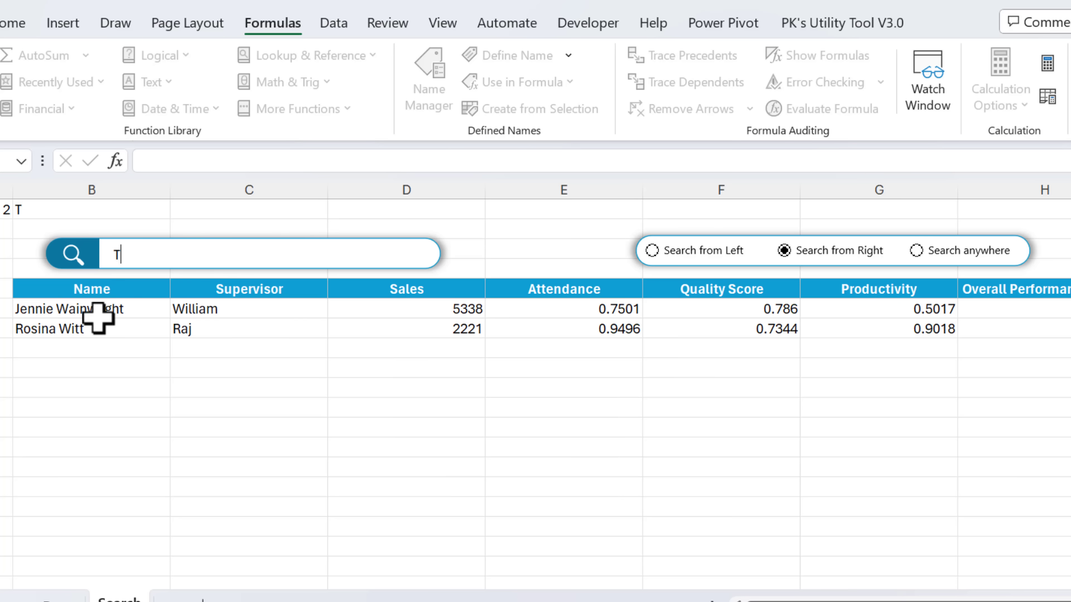
pyautogui.click(697, 253)
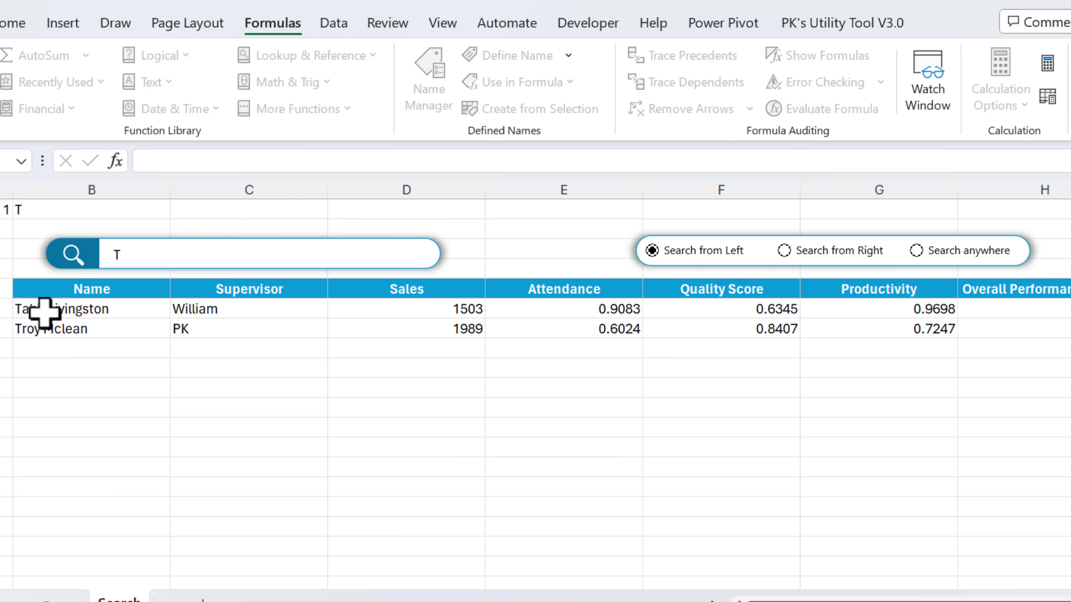
pyautogui.click(784, 252)
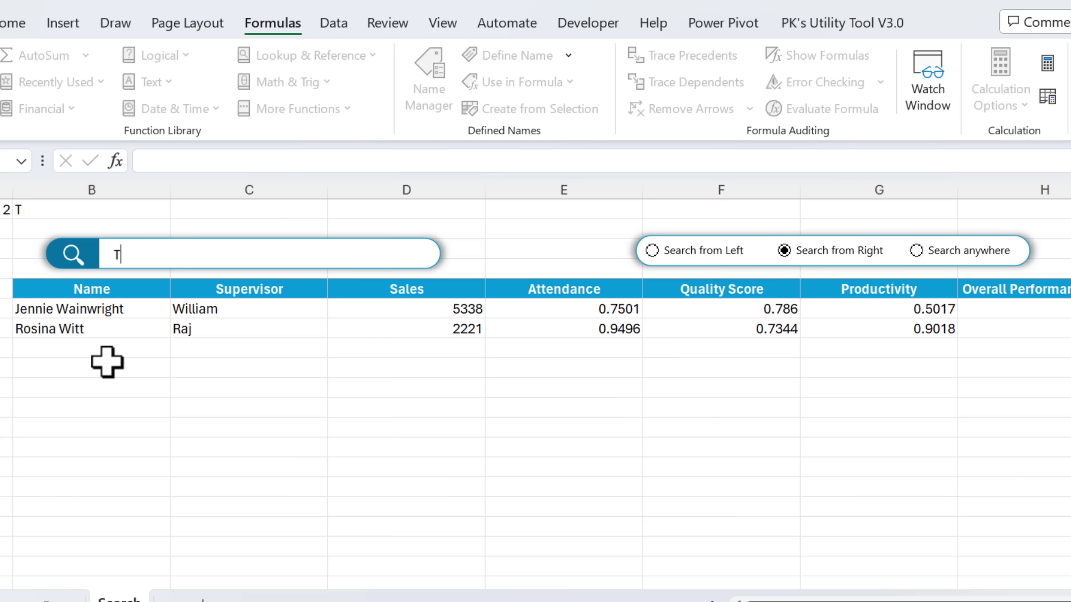
pyautogui.click(970, 253)
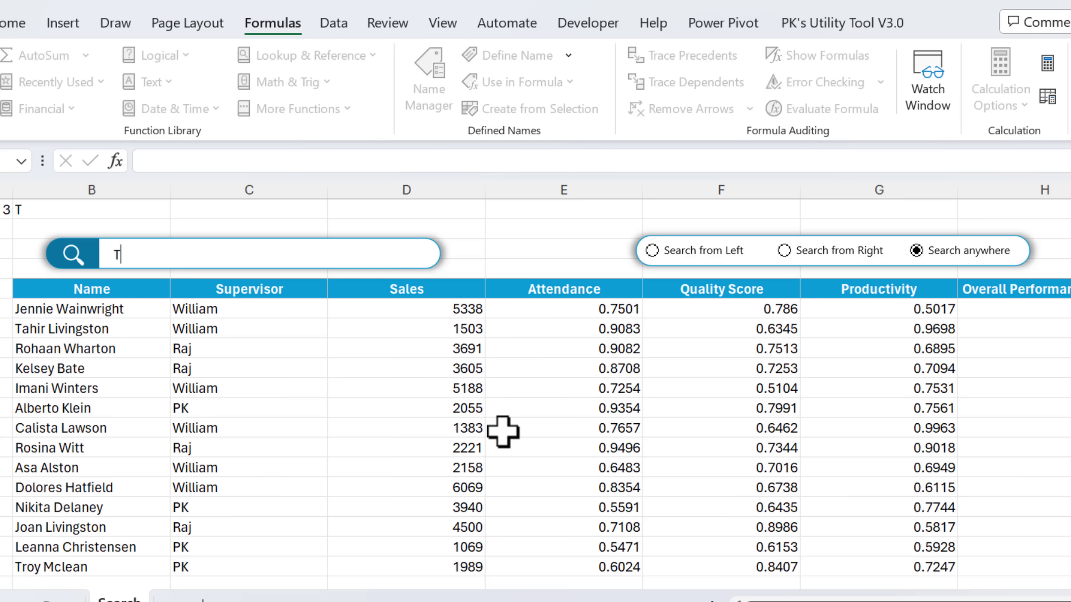
# Copy the B6 formula and define the workbook name Search_Data as =IF(Search_Type=1,Search_From_Left,IF(Search_Type=2,Search_From_Right,Search_Anywhere))
pyautogui.click(97, 306)
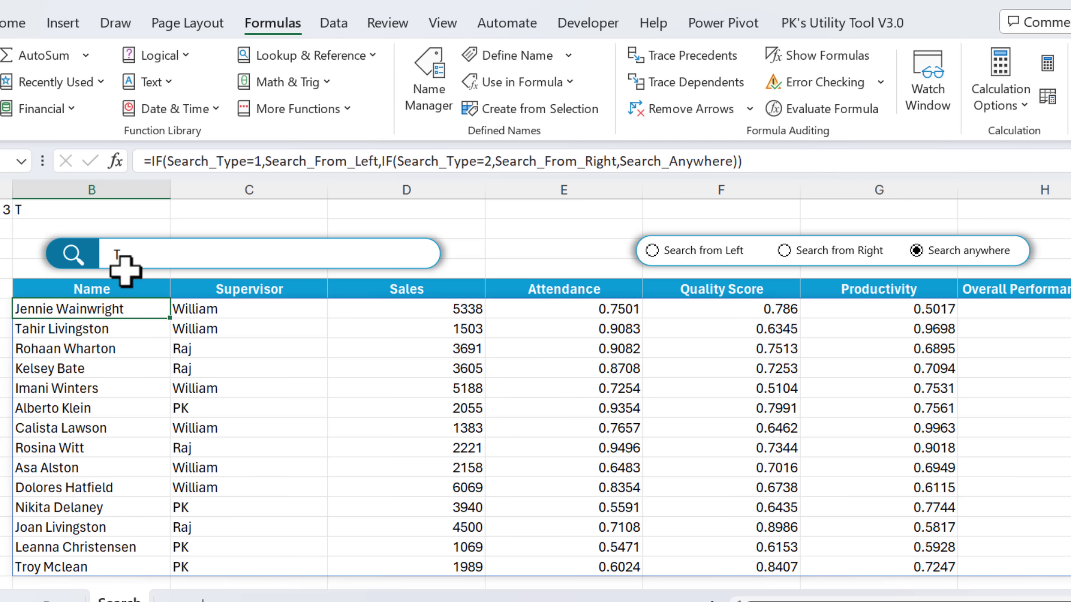
pyautogui.tripleClick(789, 165)
pyautogui.hotkey('ctrl', 'c')
pyautogui.press('Escape')
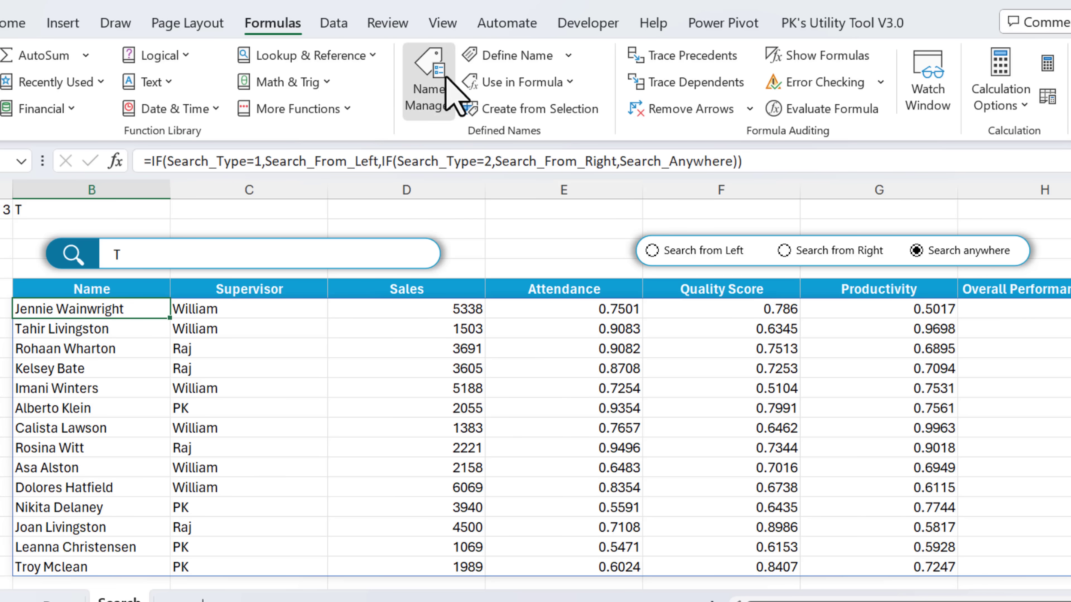
pyautogui.click(425, 67)
pyautogui.click(464, 122)
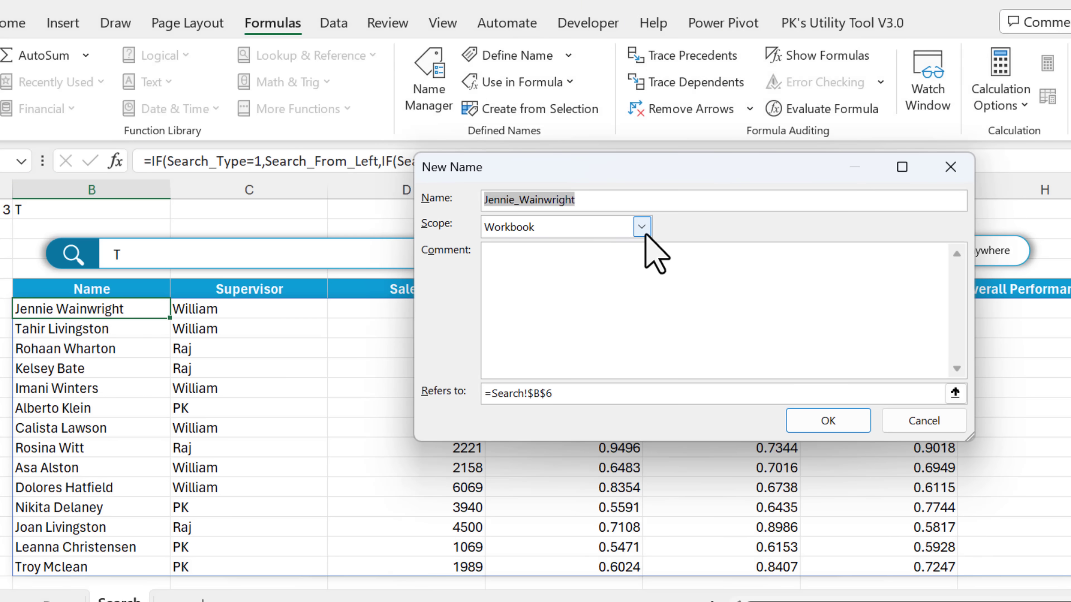
pyautogui.write('Search_Data')
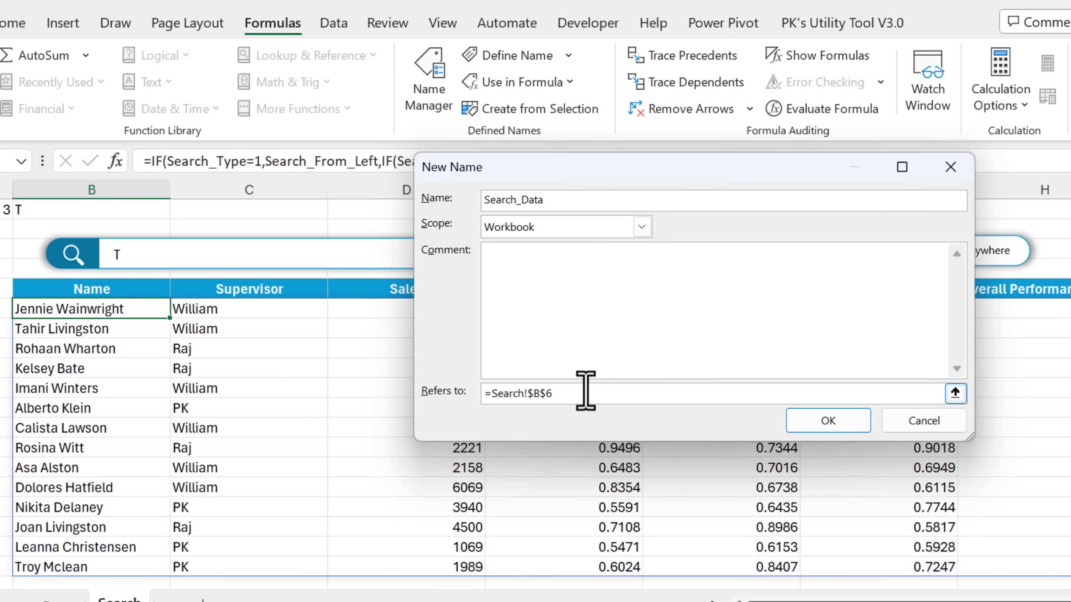
pyautogui.moveTo(583, 394); pyautogui.dragTo(418, 394)
pyautogui.hotkey('ctrl', 'v')
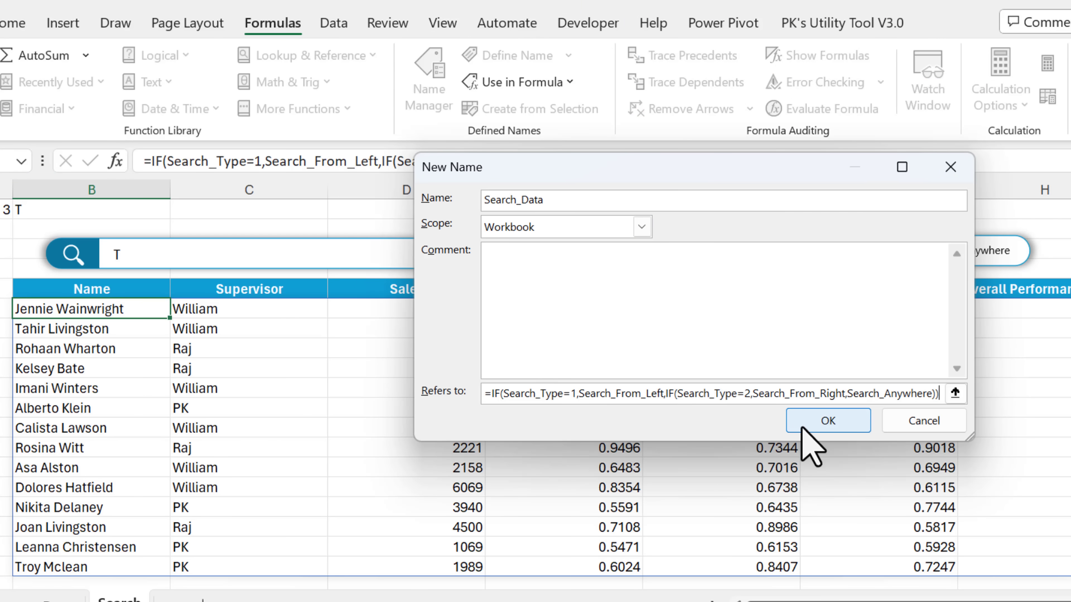
pyautogui.click(828, 421)
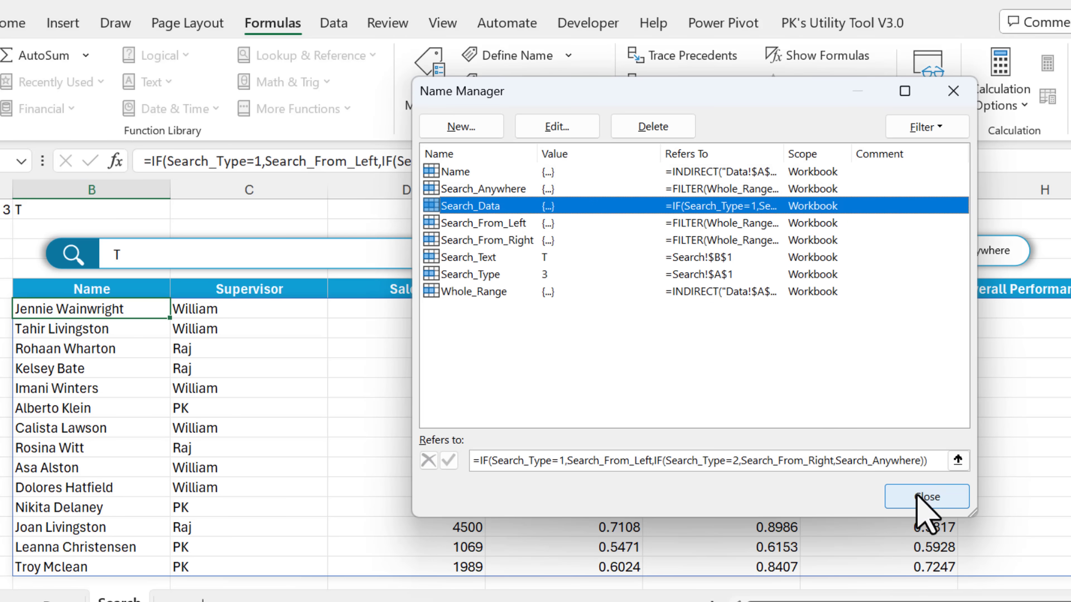
pyautogui.click(925, 496)
# Replace the formula in B6 with =Search_Data
pyautogui.press('Delete')
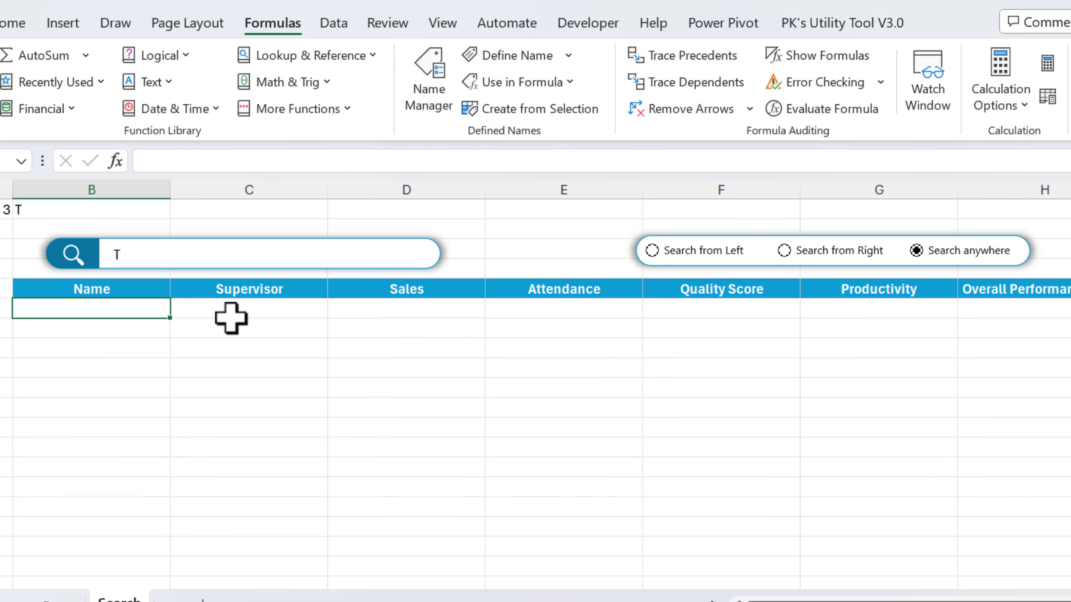
pyautogui.write('=sear')
pyautogui.press('Down')
pyautogui.press('Down')
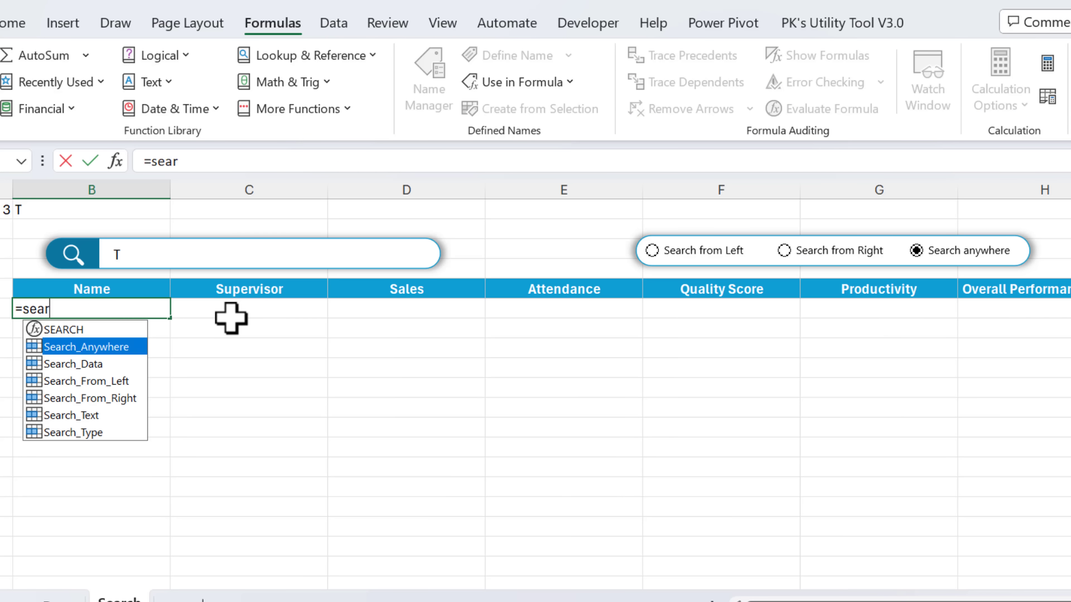
pyautogui.press('Tab')
pyautogui.press('Return')
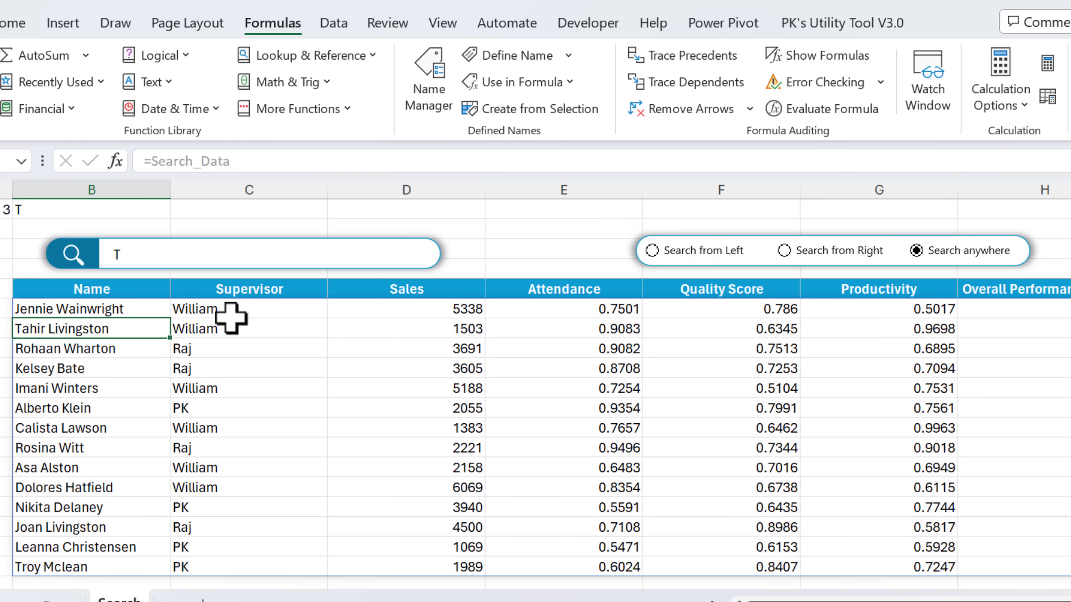
# Format the Attendance through Overall Performance Score columns as whole percentages from row 6 down to the sheet's last row
pyautogui.press('Right')
pyautogui.press('Right')
pyautogui.press('Right')
pyautogui.press('Up')
pyautogui.press('Up')
pyautogui.press('Down')
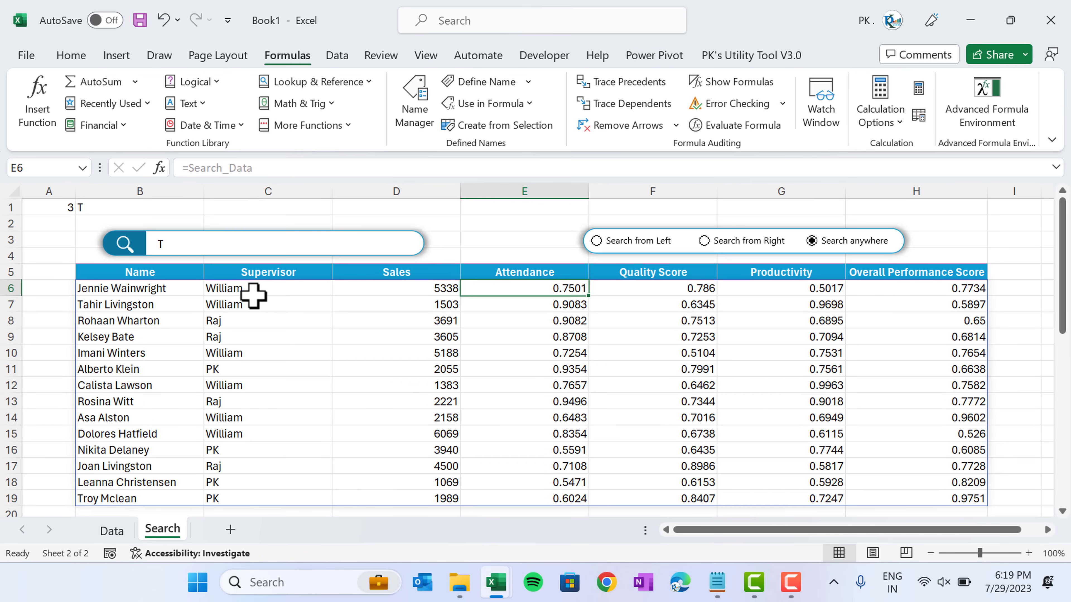
pyautogui.hotkey('shift', 'Right')
pyautogui.hotkey('shift', 'Right')
pyautogui.hotkey('shift', 'Right')
pyautogui.hotkey('ctrl', 'shift', 'Down')
pyautogui.hotkey('ctrl', 'shift', 'Down')
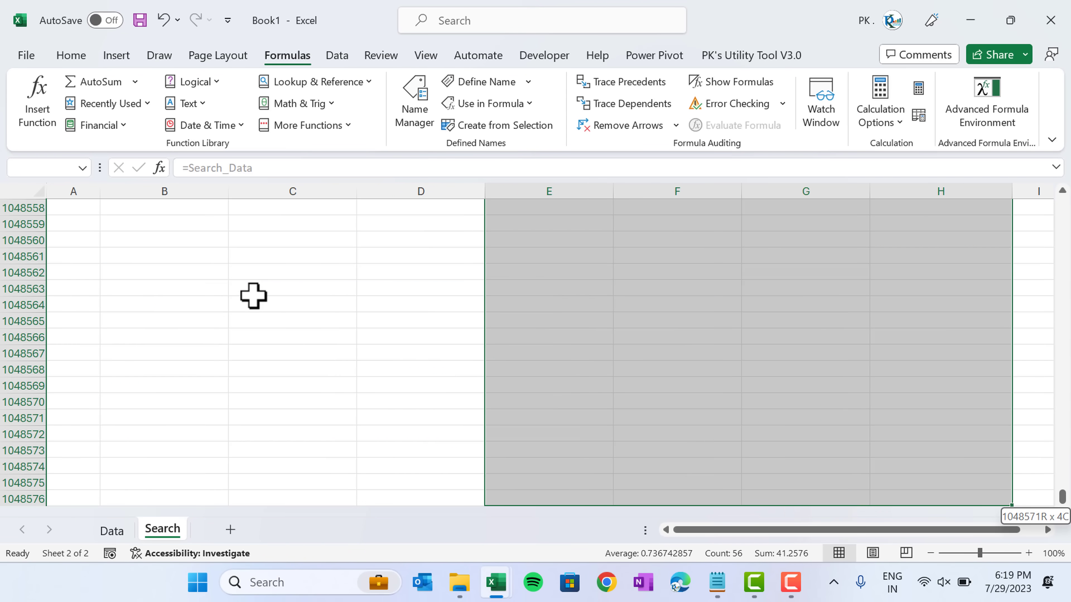
pyautogui.hotkey('ctrl', 'BackSpace')
pyautogui.hotkey('shift', 'BackSpace')
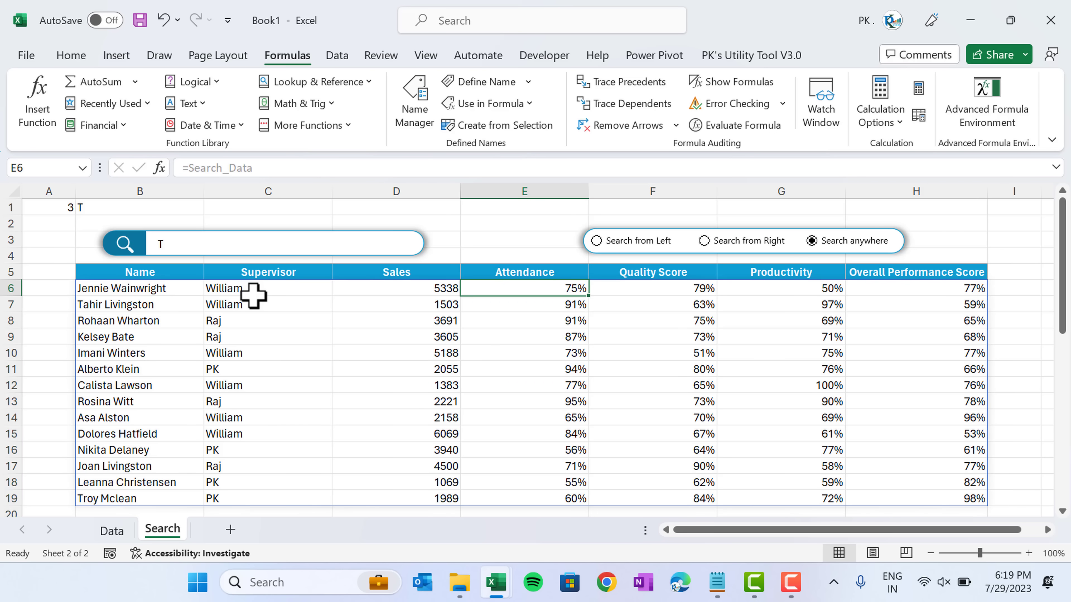
# Centre the contents of columns B through H horizontally
pyautogui.press('Left')
pyautogui.press('Left')
pyautogui.press('Left')
pyautogui.hotkey('shift', 'Right')
pyautogui.hotkey('shift', 'Right')
pyautogui.hotkey('shift', 'Right')
pyautogui.hotkey('shift', 'Right')
pyautogui.hotkey('shift', 'Right')
pyautogui.hotkey('shift', 'Right')
pyautogui.hotkey('ctrl', 'space')
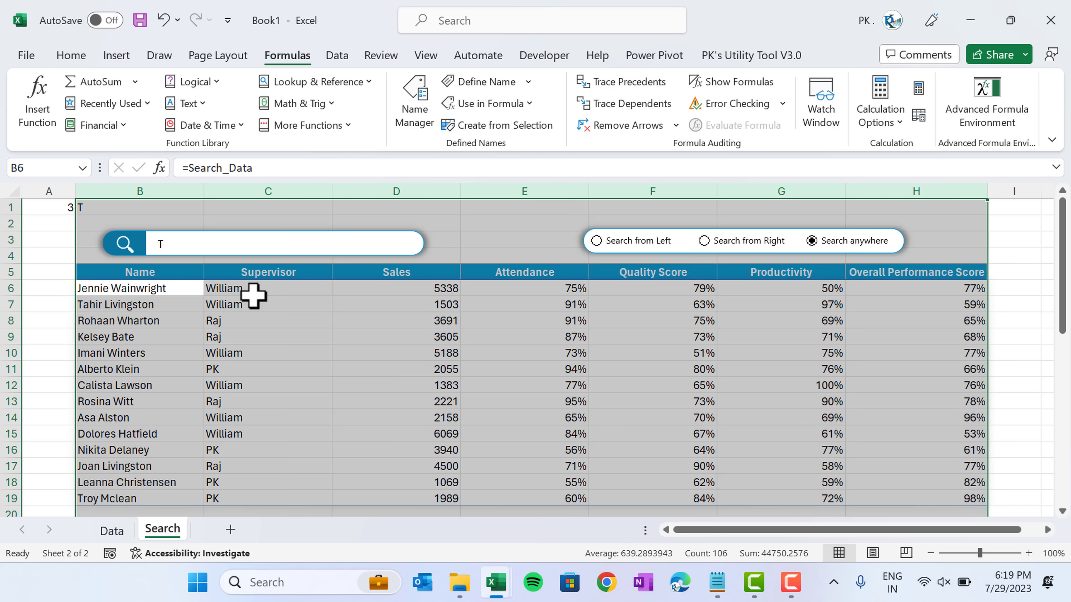
pyautogui.click(71, 55)
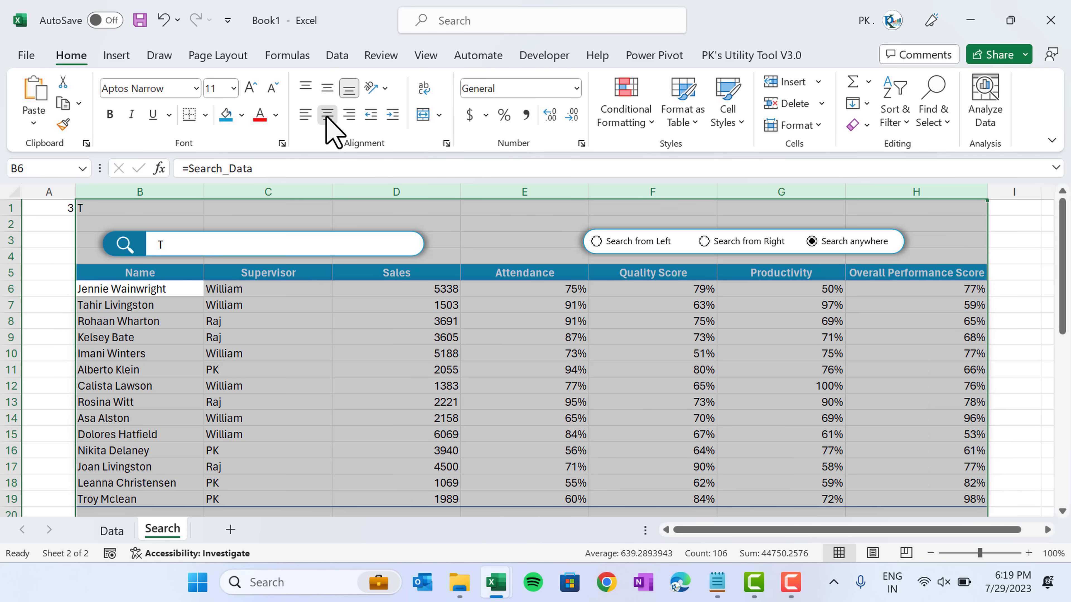
pyautogui.click(328, 114)
pyautogui.click(463, 333)
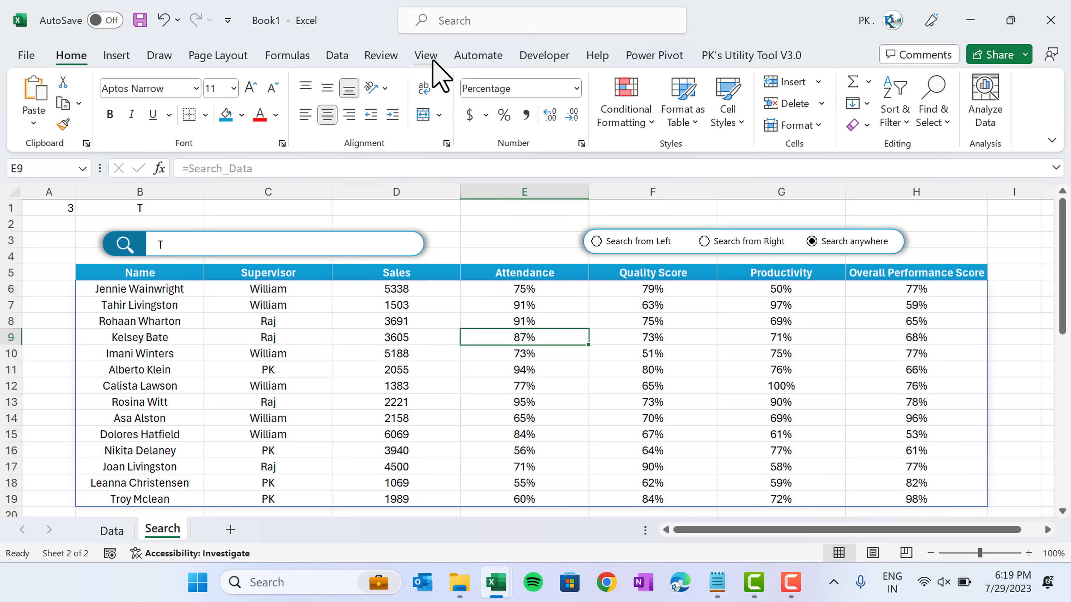
# Hide the sheet's gridlines and set the font colour of the helper cells A1:B1 to white
pyautogui.click(425, 55)
pyautogui.click(520, 116)
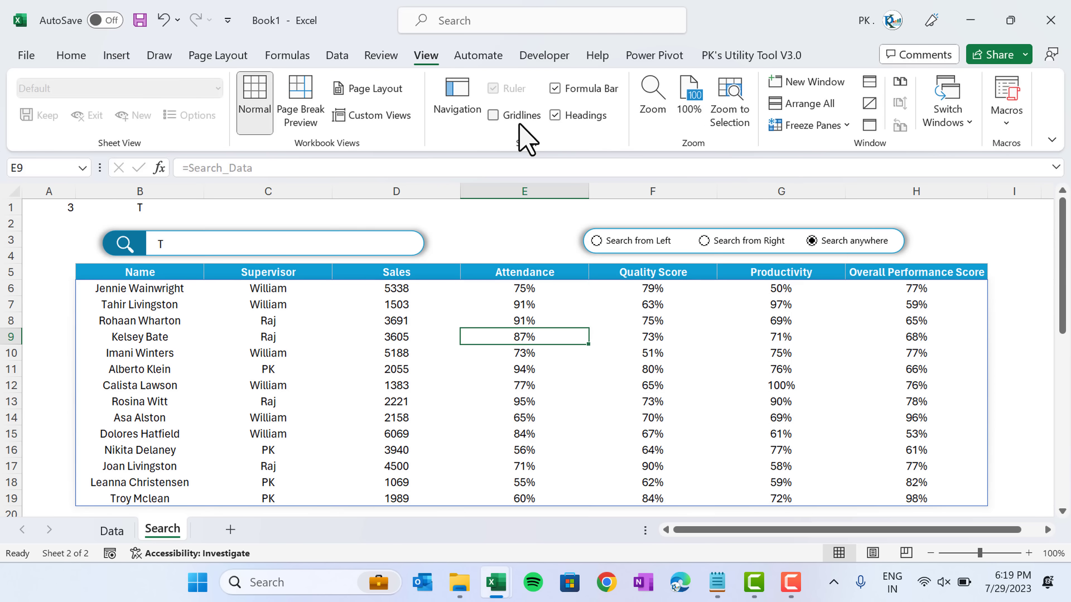
pyautogui.moveTo(72, 209); pyautogui.dragTo(126, 169)
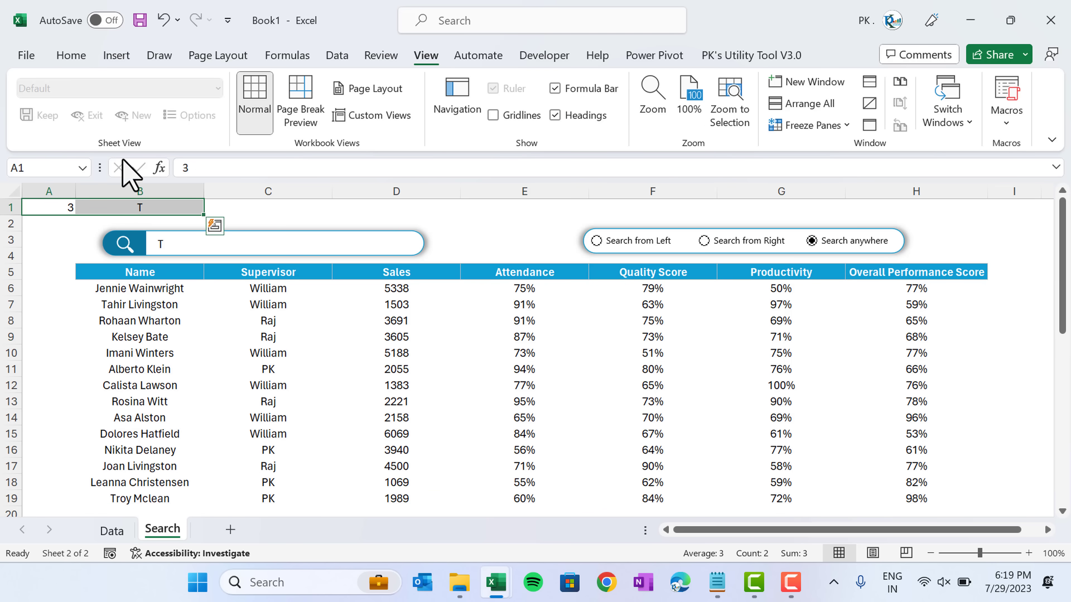
pyautogui.click(78, 56)
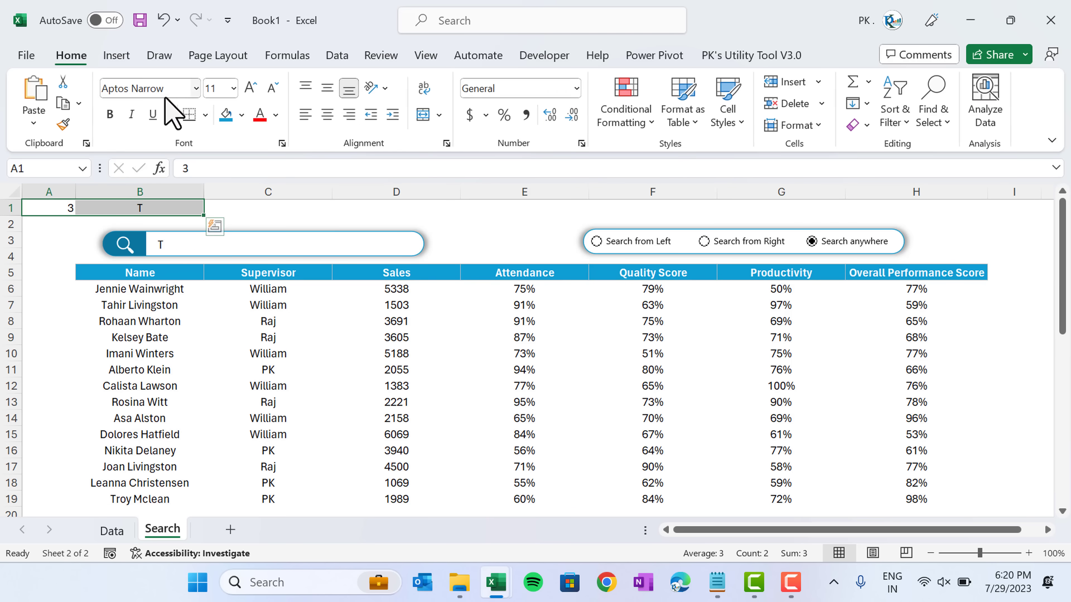
pyautogui.click(275, 114)
pyautogui.click(258, 183)
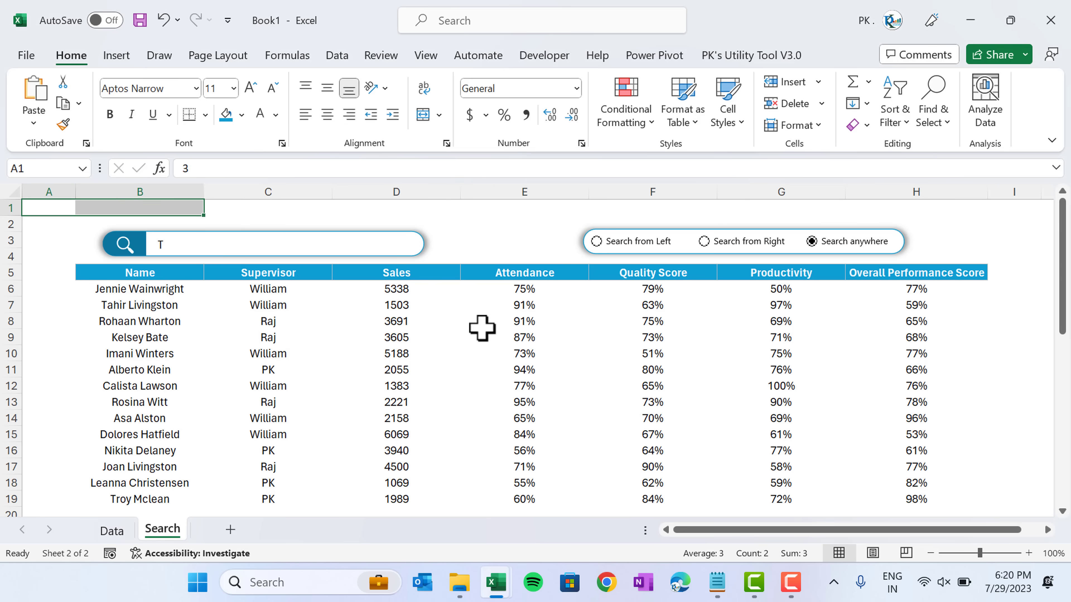
pyautogui.click(475, 319)
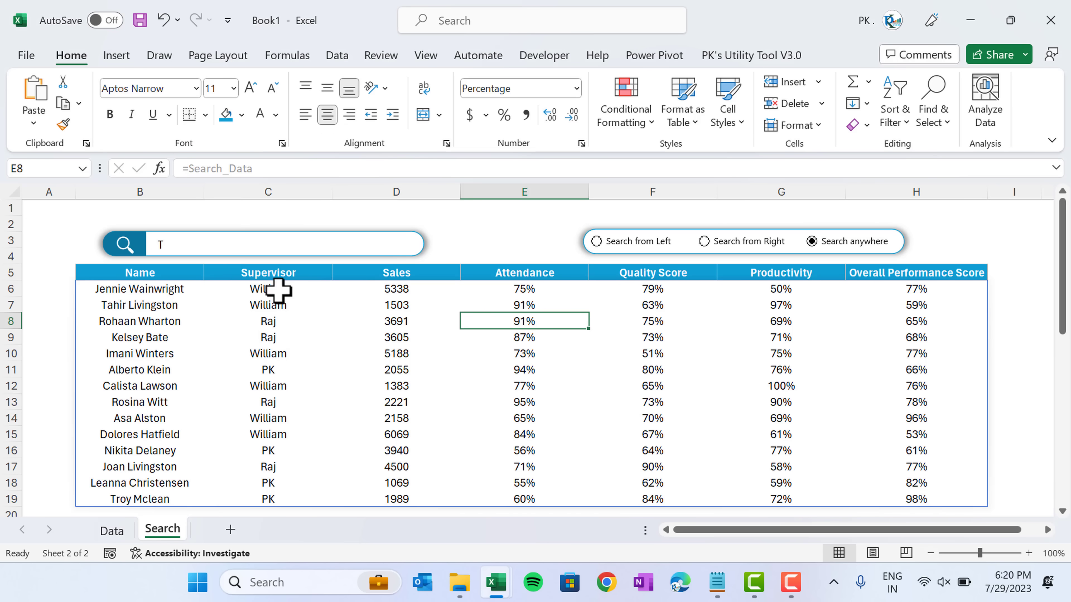
# Create a conditional formatting rule for B6:H215 that formats only cells that contain No Blanks
pyautogui.click(179, 289)
pyautogui.click(500, 238)
pyautogui.click(166, 291)
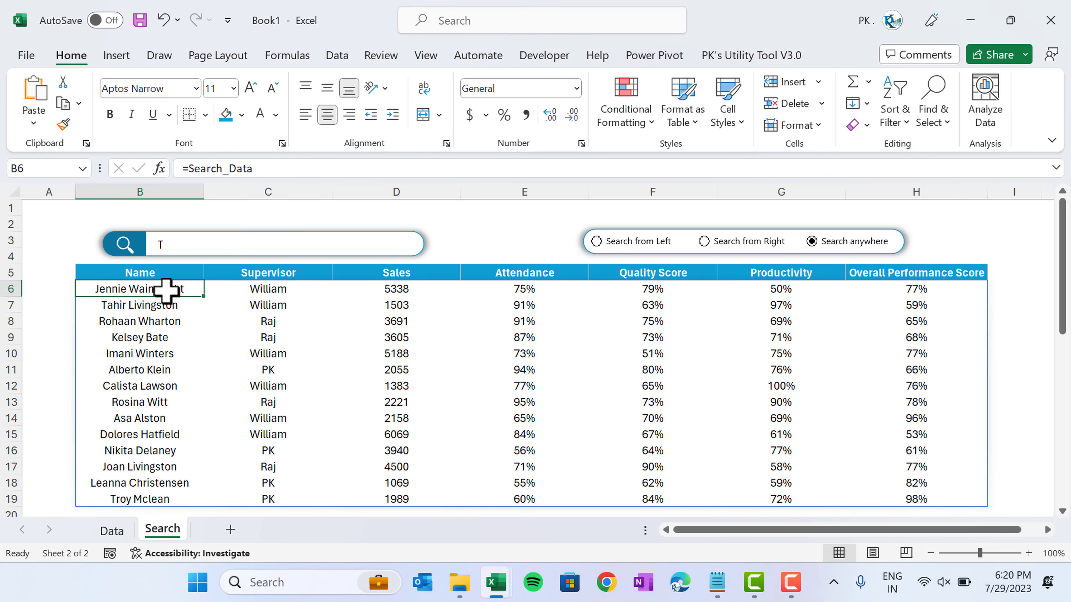
pyautogui.hotkey('ctrl', 'shift', 'Right')
pyautogui.hotkey('ctrl', 'shift', 'Down')
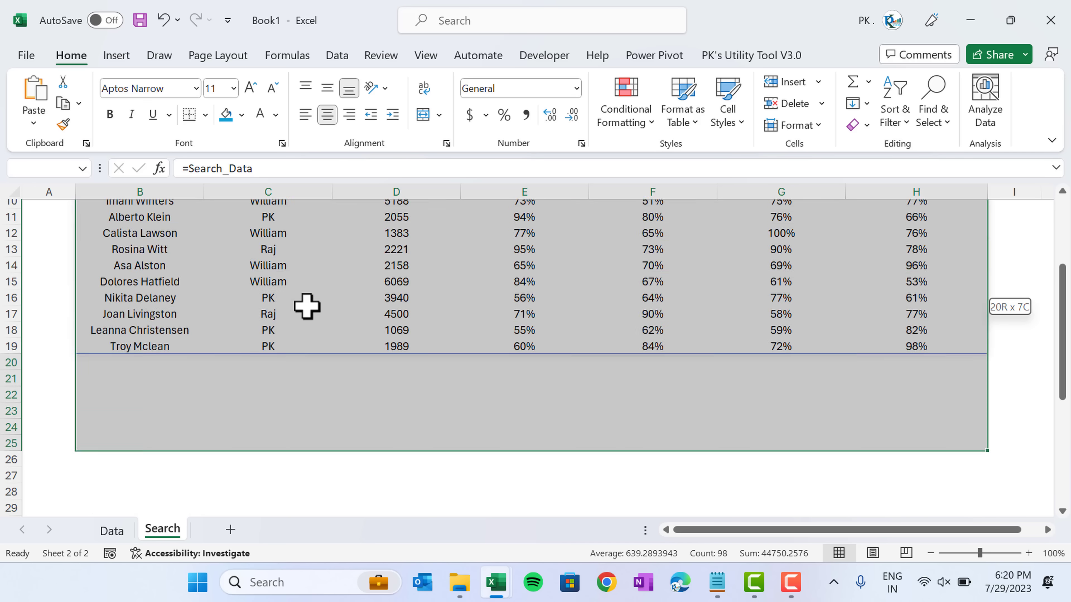
pyautogui.hotkey('shift', 'Down')
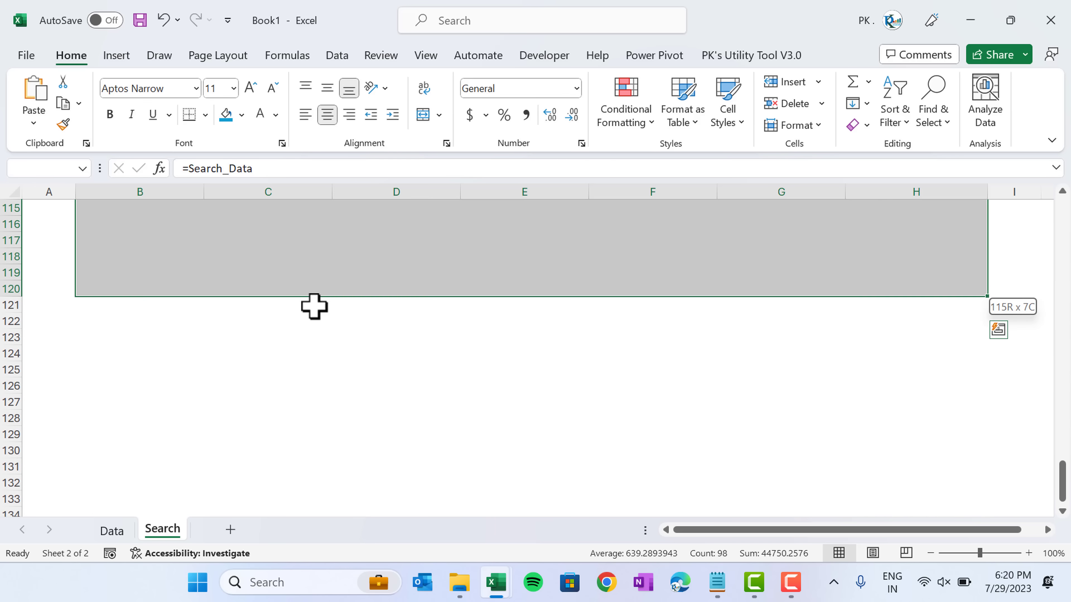
pyautogui.hotkey('shift', 'Down')
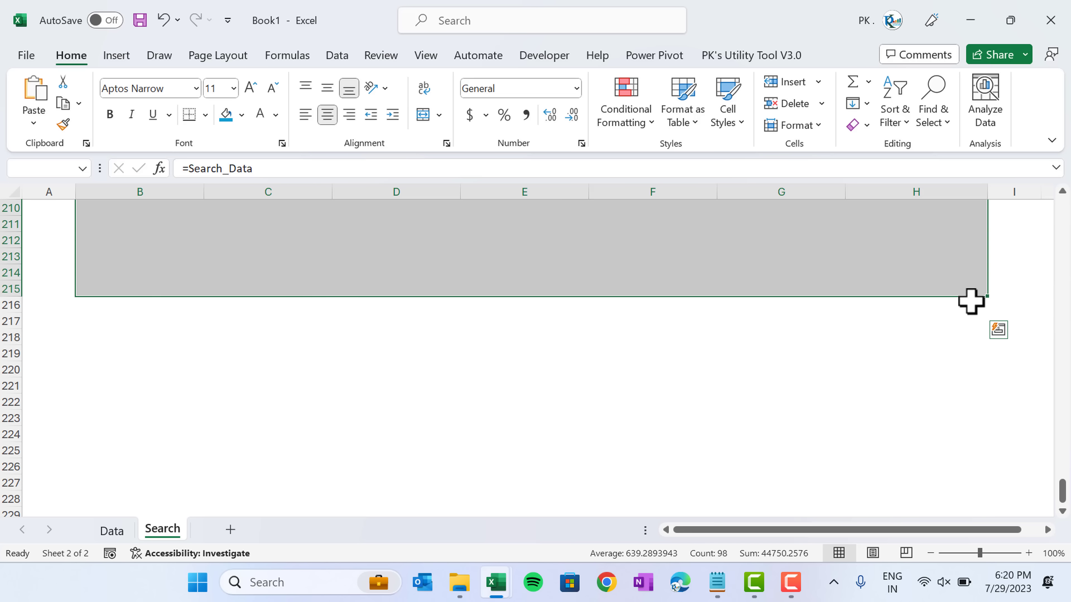
pyautogui.moveTo(1066, 489); pyautogui.dragTo(1059, 175)
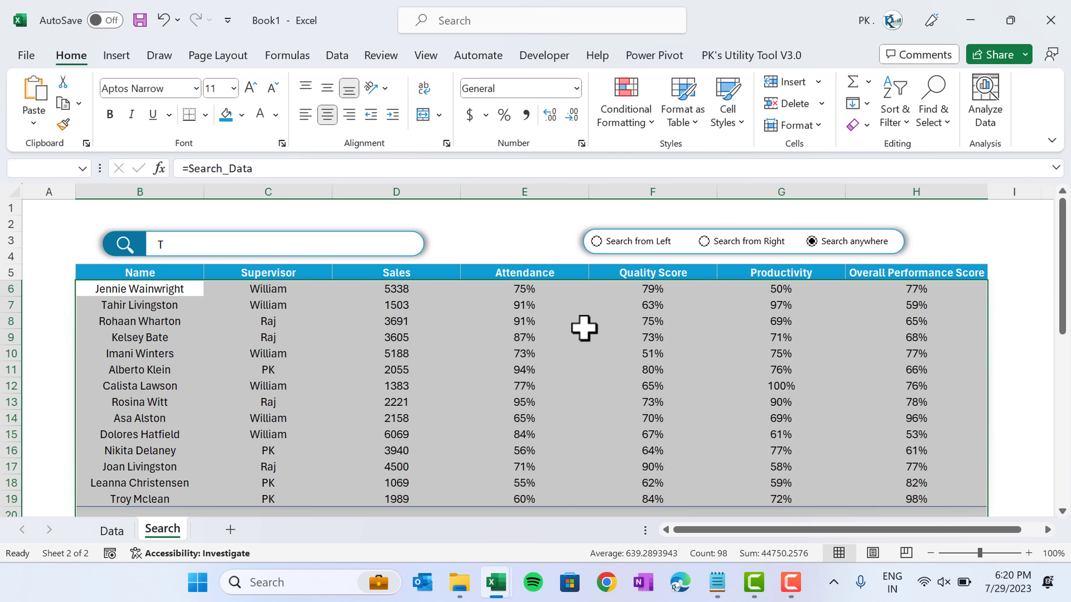
pyautogui.hotkey('alt', 'h')
pyautogui.press('l')
pyautogui.press('r')
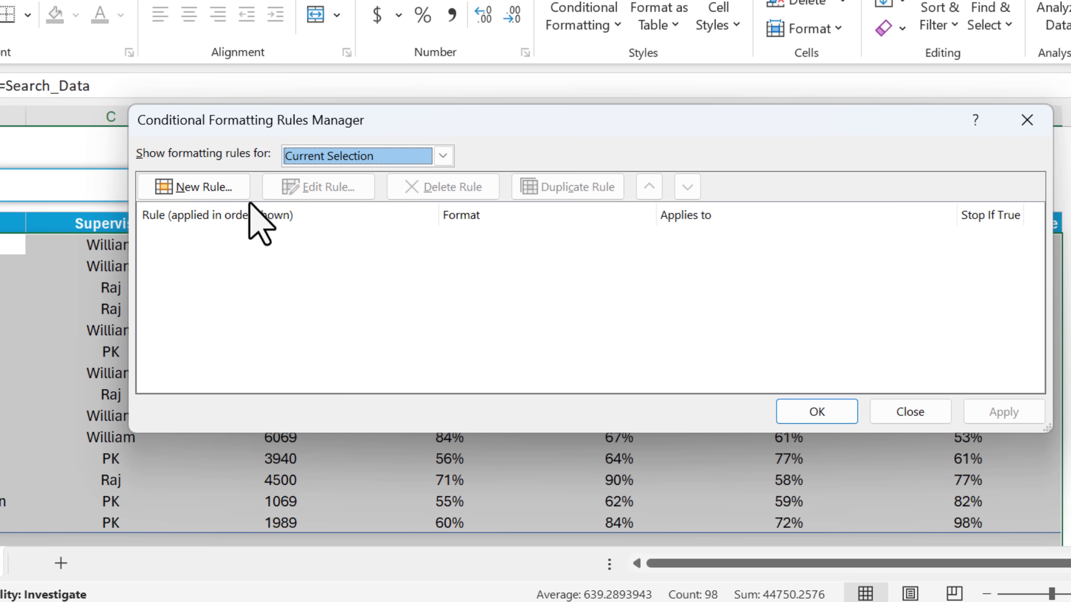
pyautogui.click(349, 246)
pyautogui.click(203, 187)
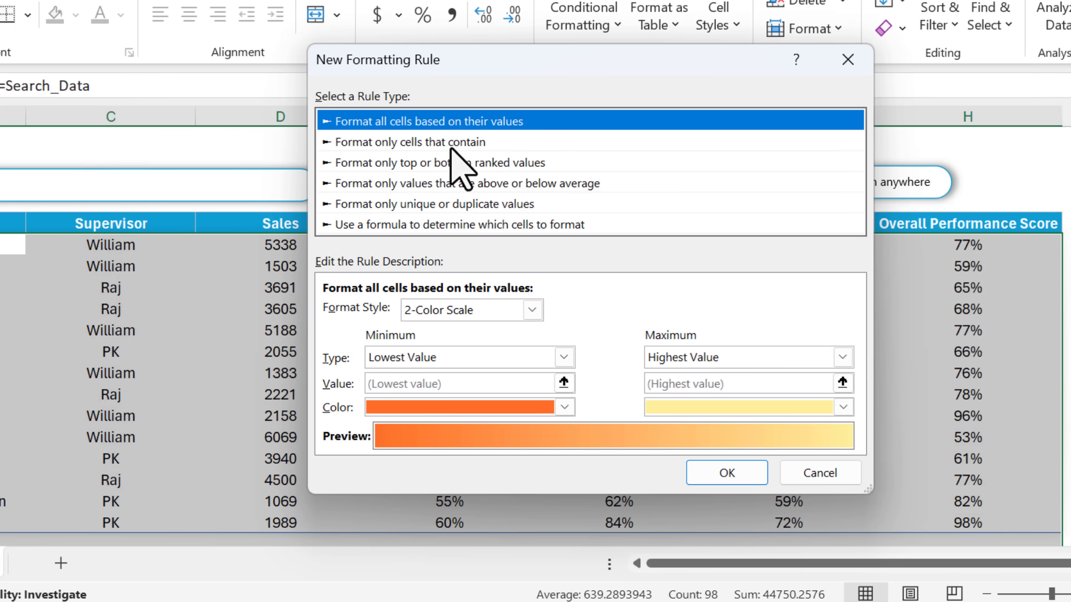
pyautogui.click(459, 146)
pyautogui.click(428, 311)
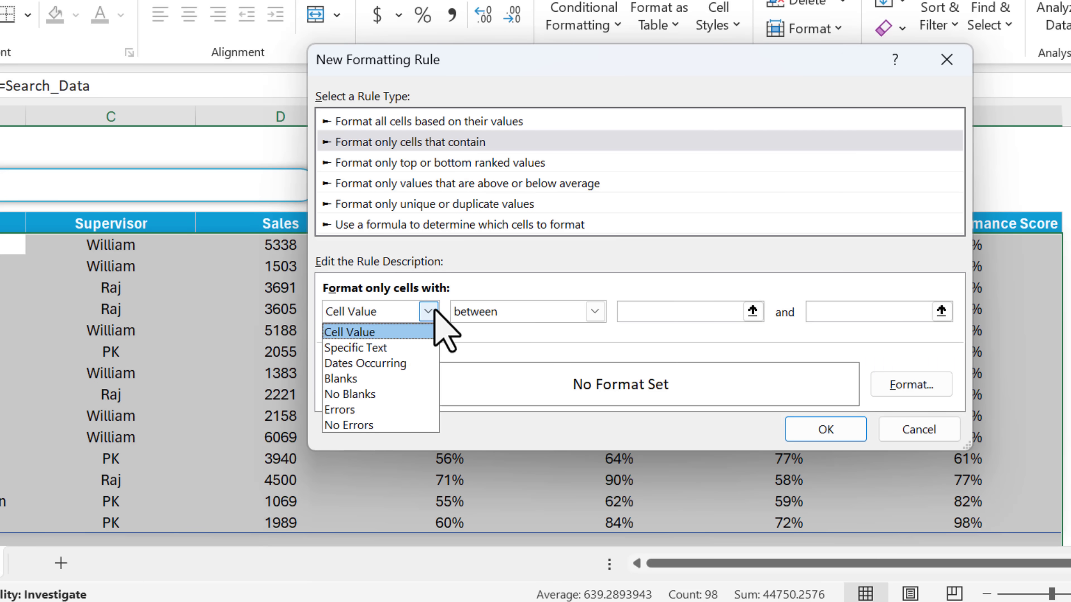
pyautogui.click(410, 394)
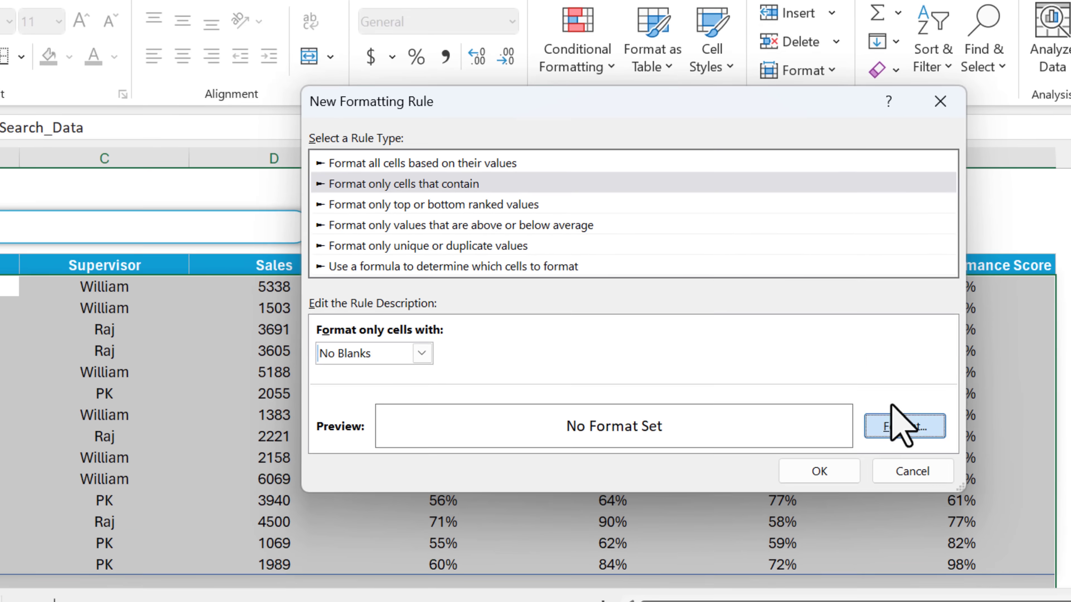
# Give the No Blanks rule a light blue outline border and apply it to the results range
pyautogui.click(894, 422)
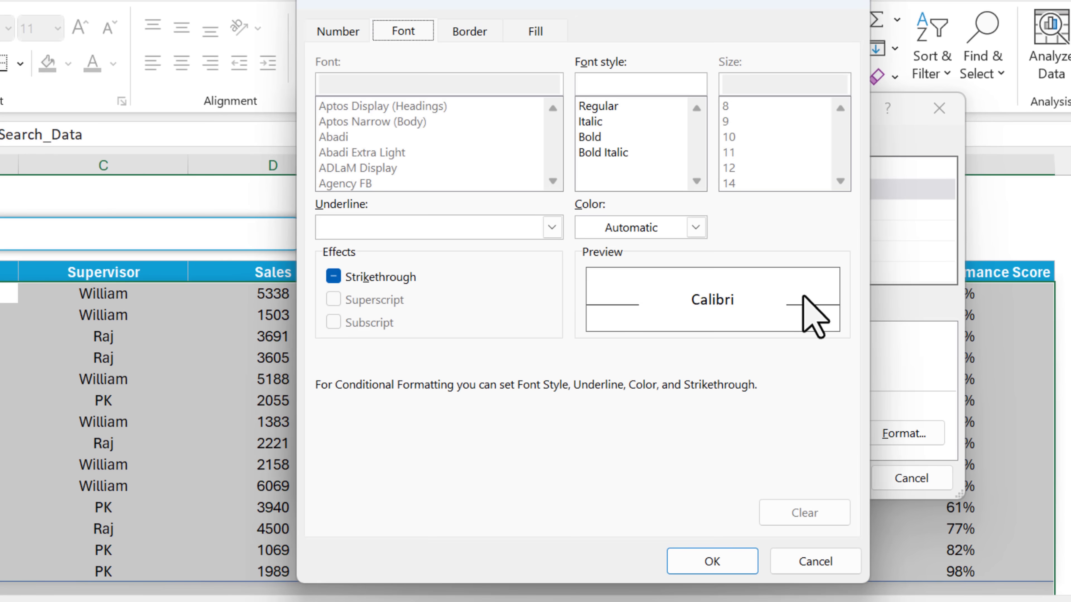
pyautogui.click(471, 26)
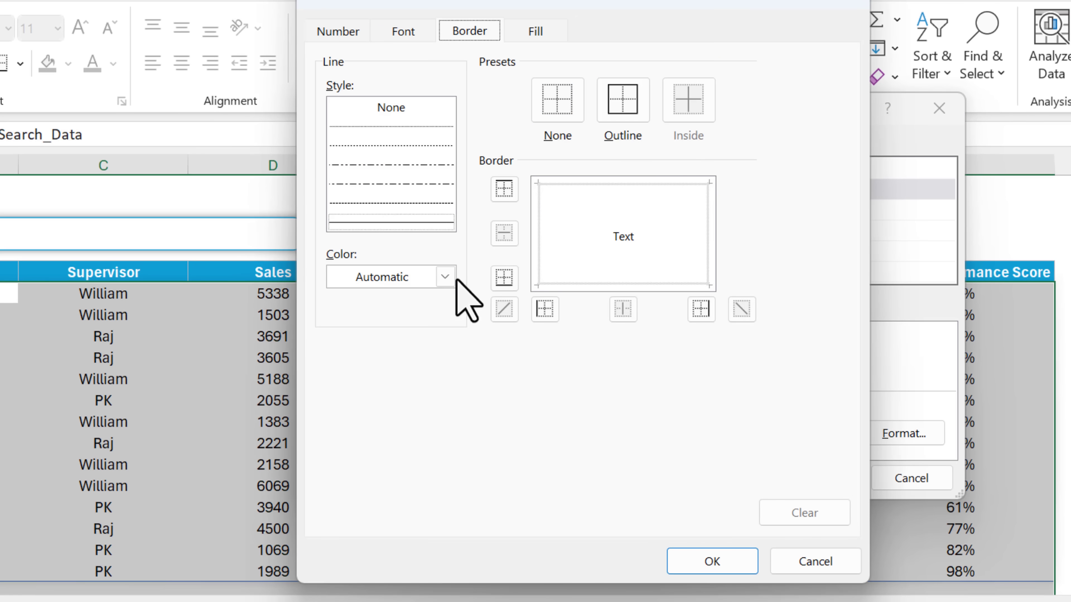
pyautogui.click(445, 277)
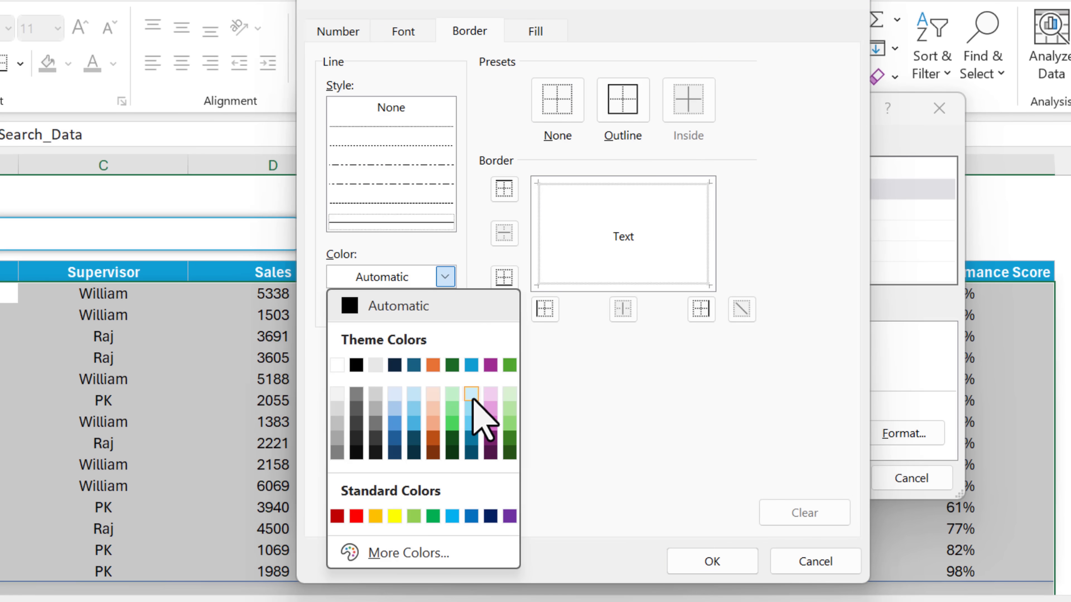
pyautogui.click(472, 423)
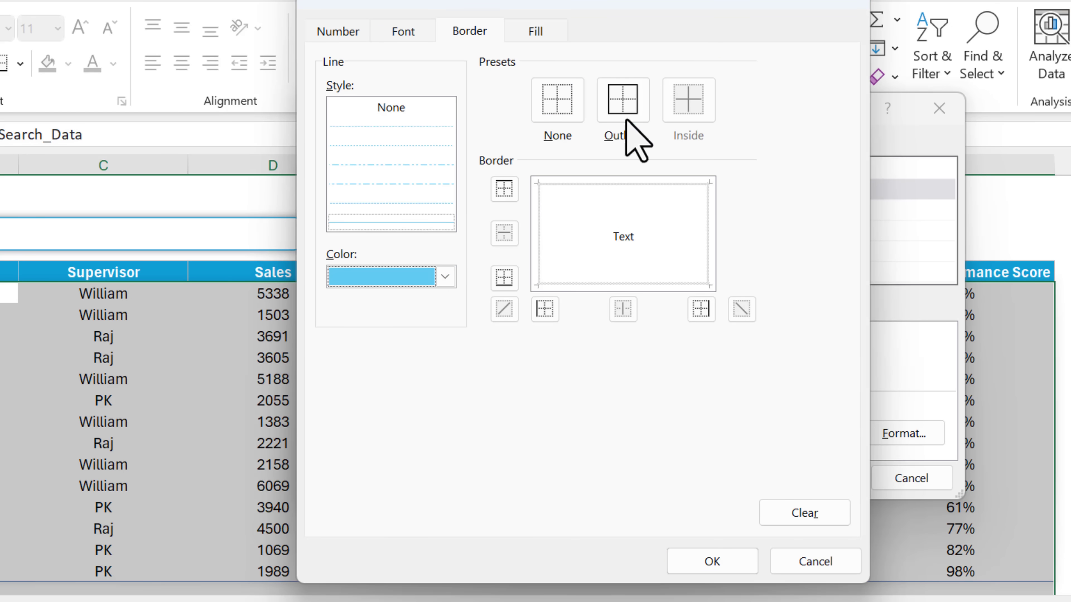
pyautogui.click(623, 106)
pyautogui.moveTo(667, 2); pyautogui.dragTo(574, 0)
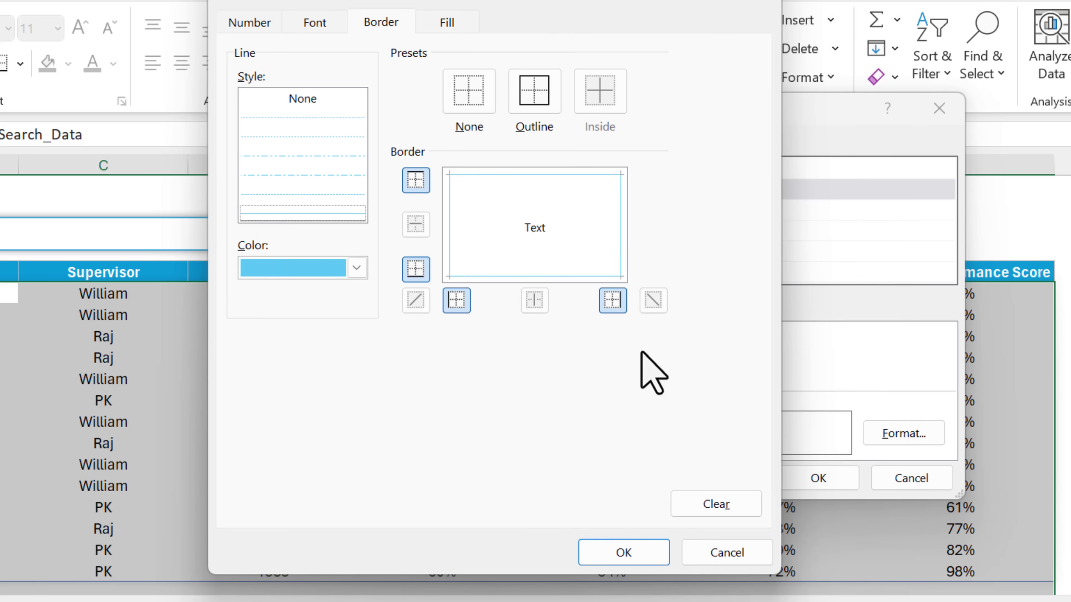
pyautogui.click(615, 559)
pyautogui.click(819, 478)
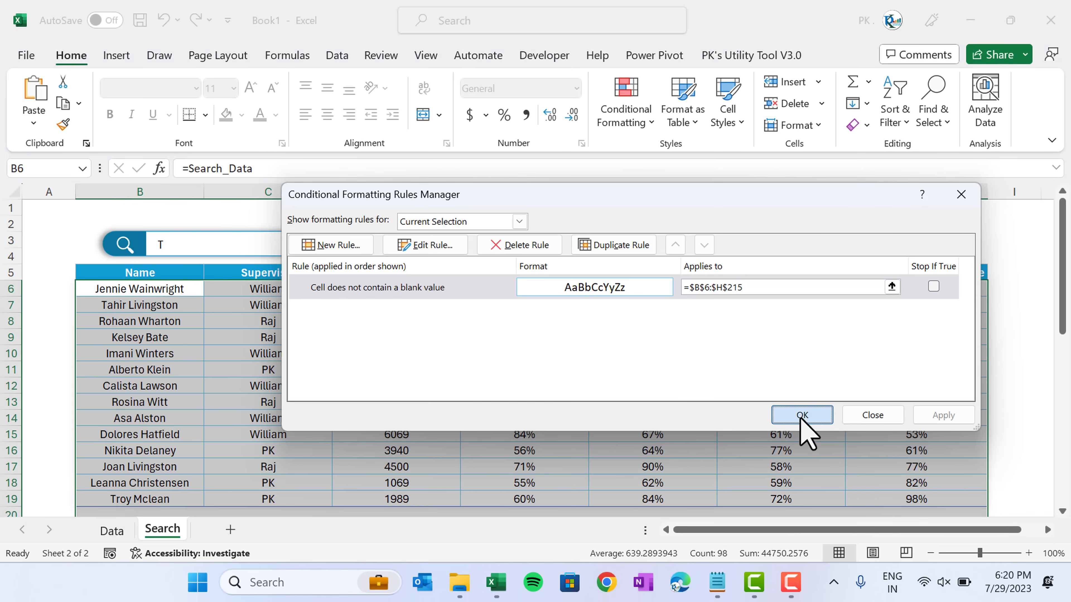
pyautogui.click(815, 469)
pyautogui.click(516, 393)
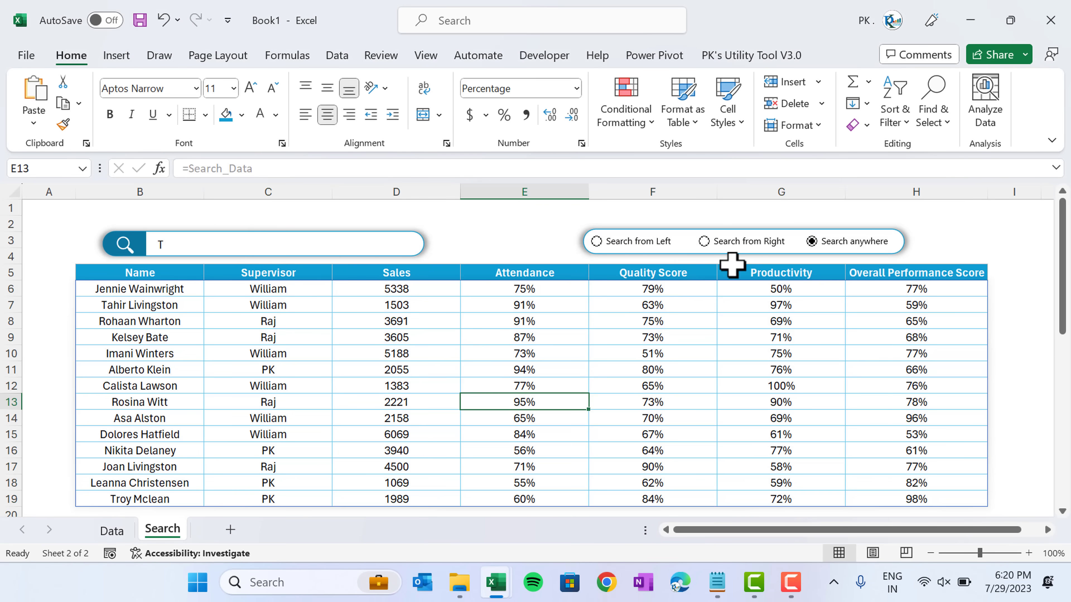
# Test the formatted results with Search from Left, Search from Right and Search anywhere, checking the borders down to the last result row
pyautogui.click(635, 245)
pyautogui.click(344, 371)
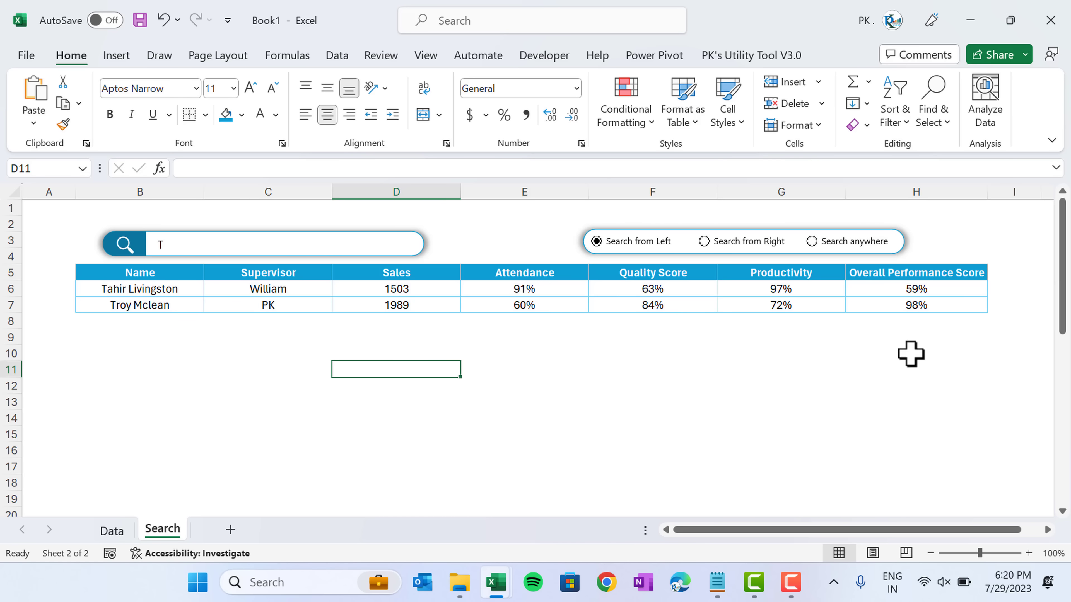
pyautogui.click(725, 243)
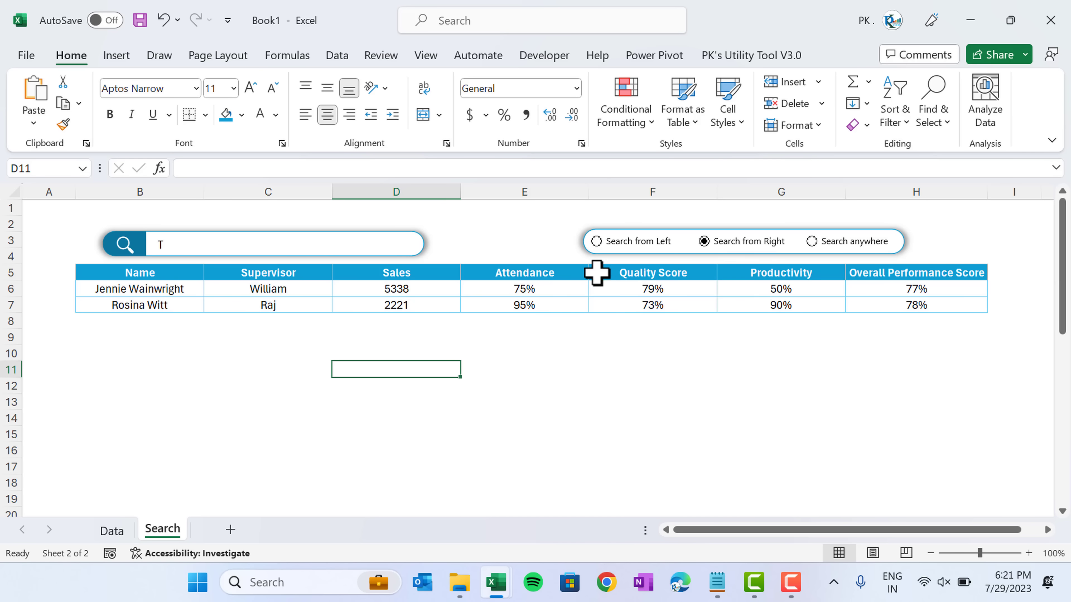
pyautogui.click(818, 250)
pyautogui.scroll(-1, 382, 411)
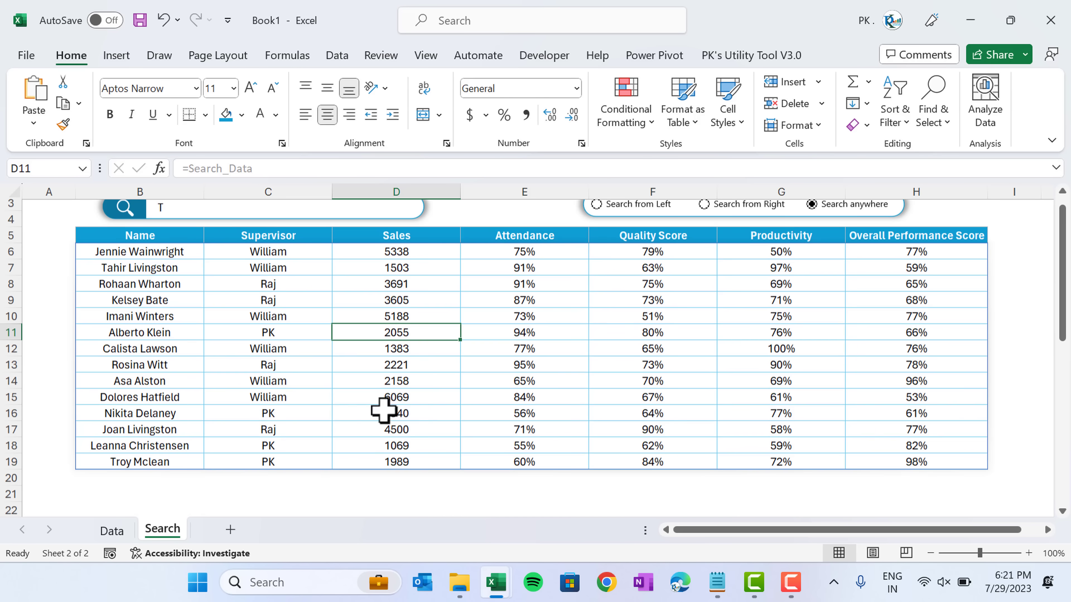
pyautogui.click(312, 476)
pyautogui.scroll(1, 485, 294)
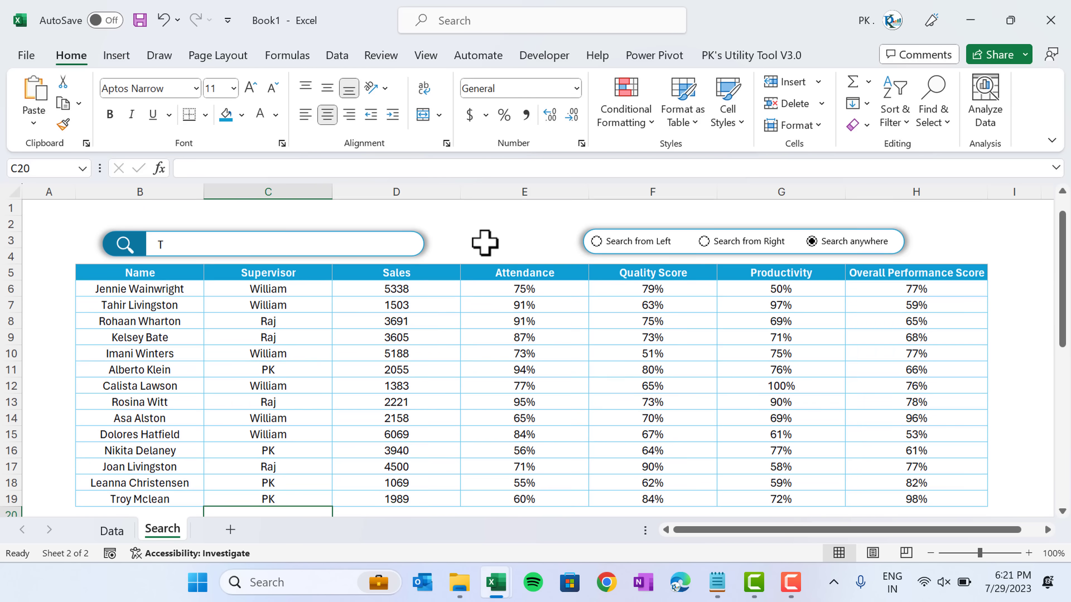